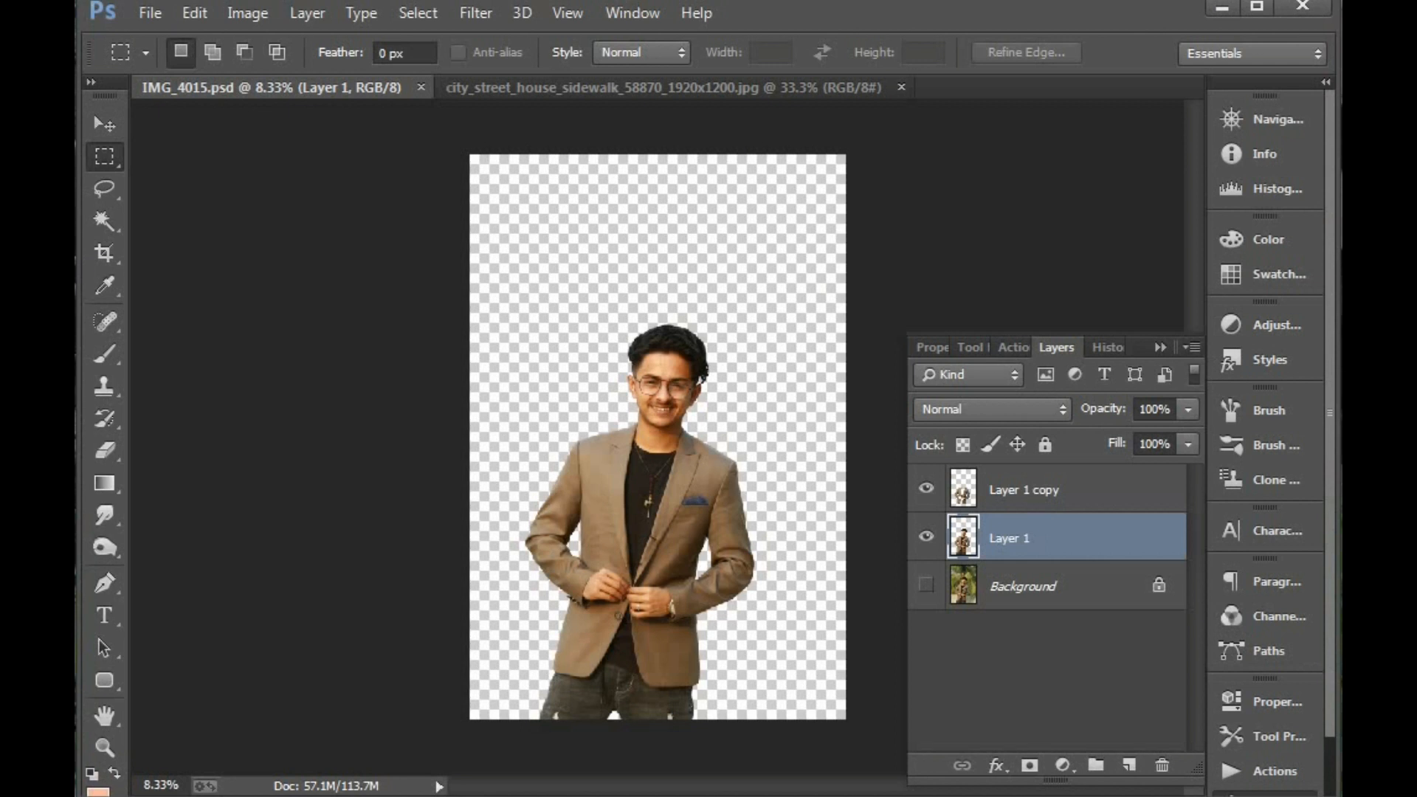
Check the man's cutout by toggling the visibility of the Background layer and Layer 1
key("v")
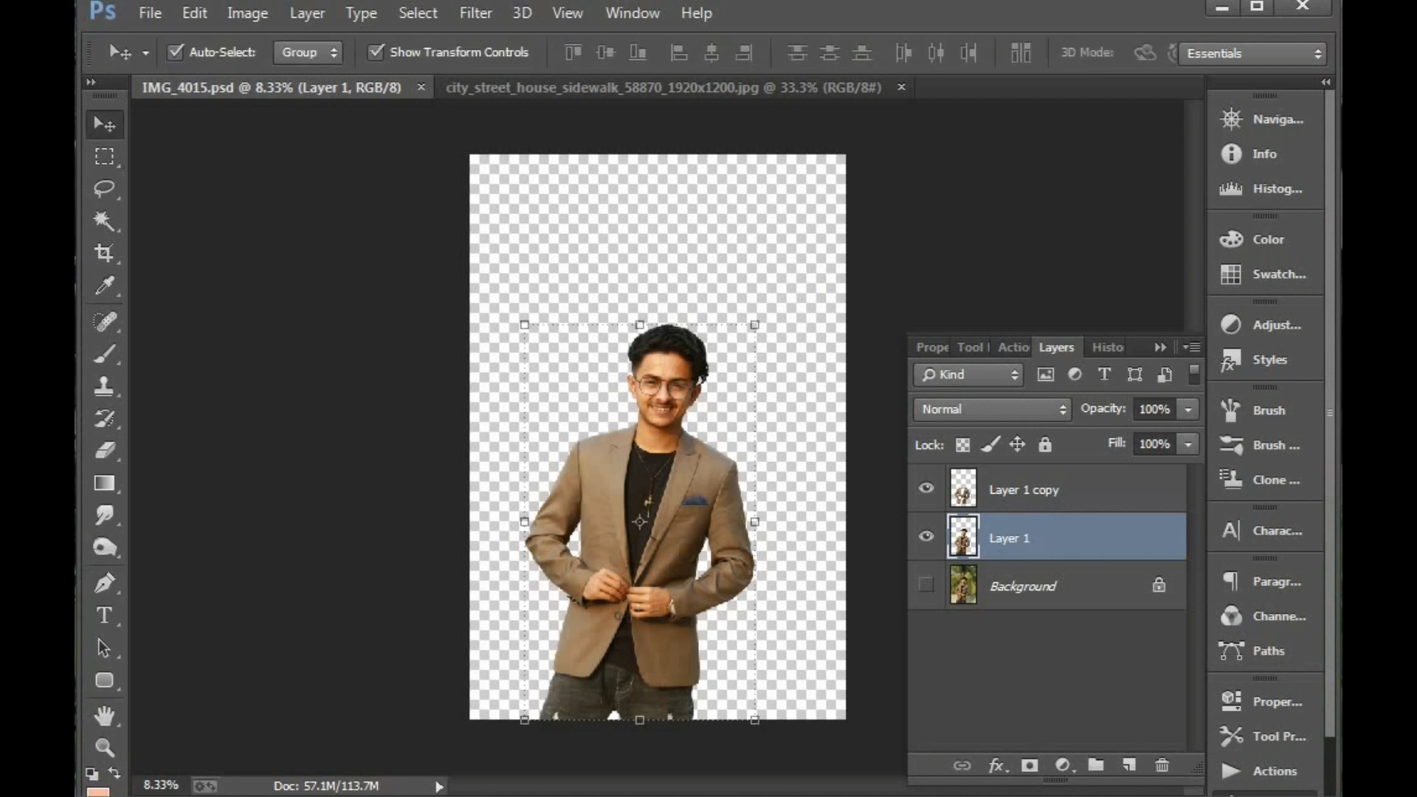
left_click(926, 585)
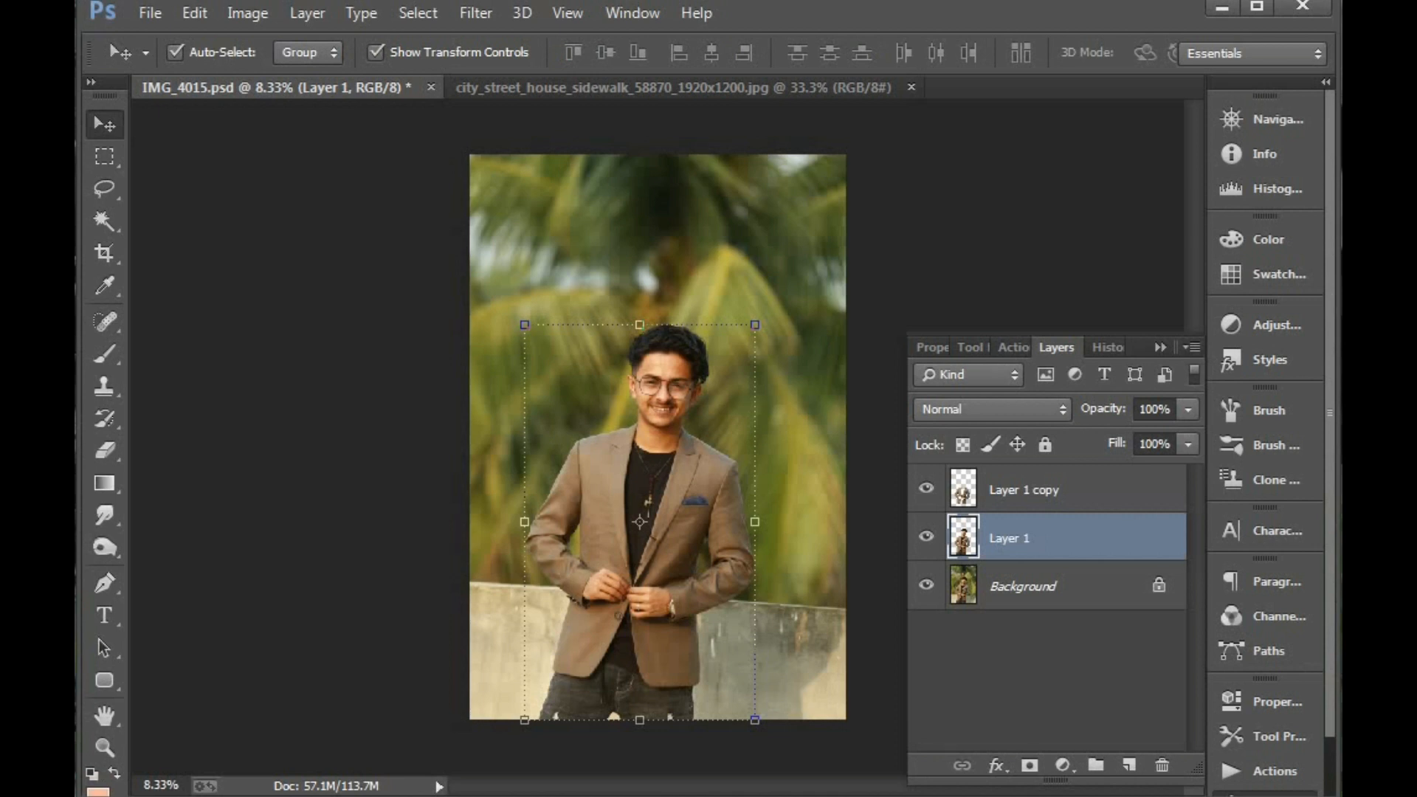
left_click(926, 585)
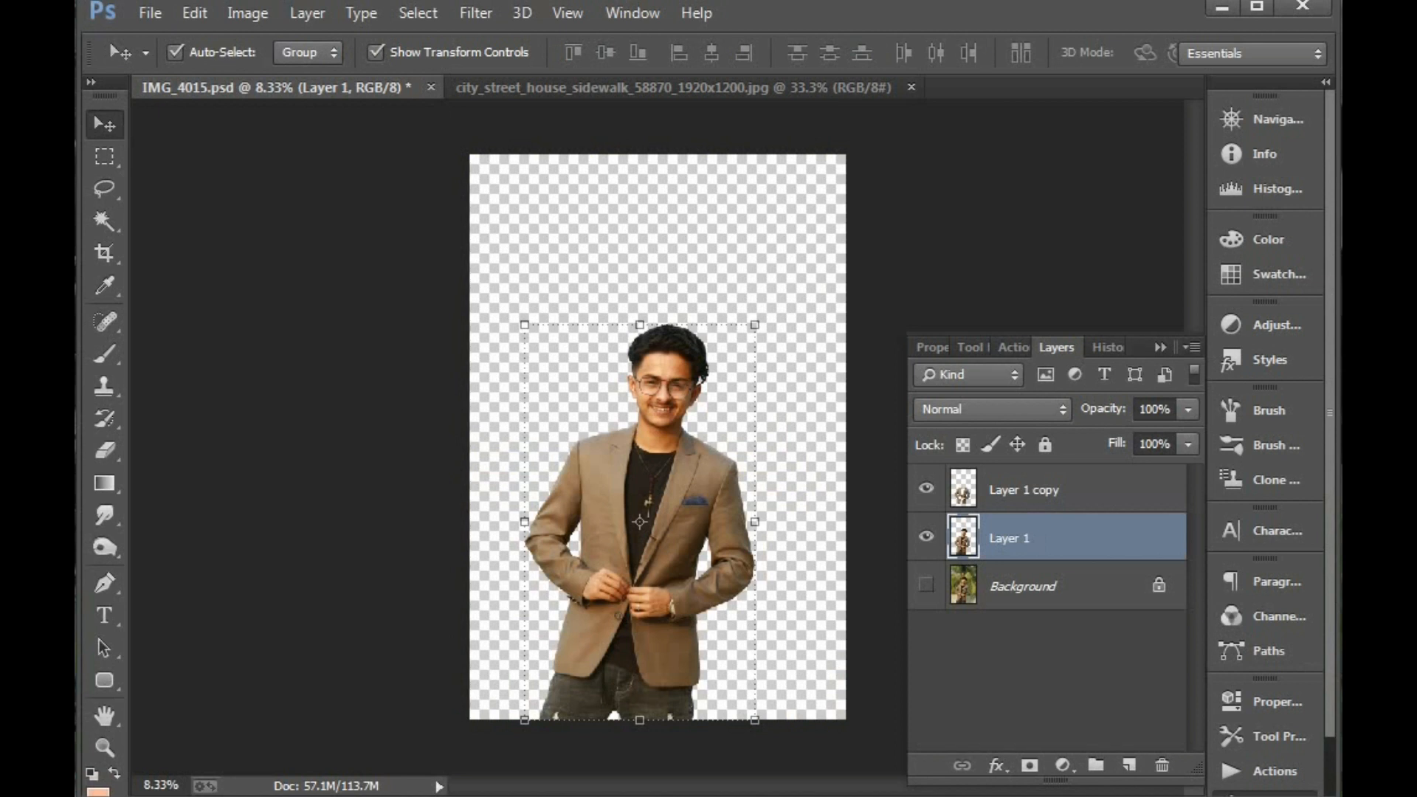
left_click(925, 537)
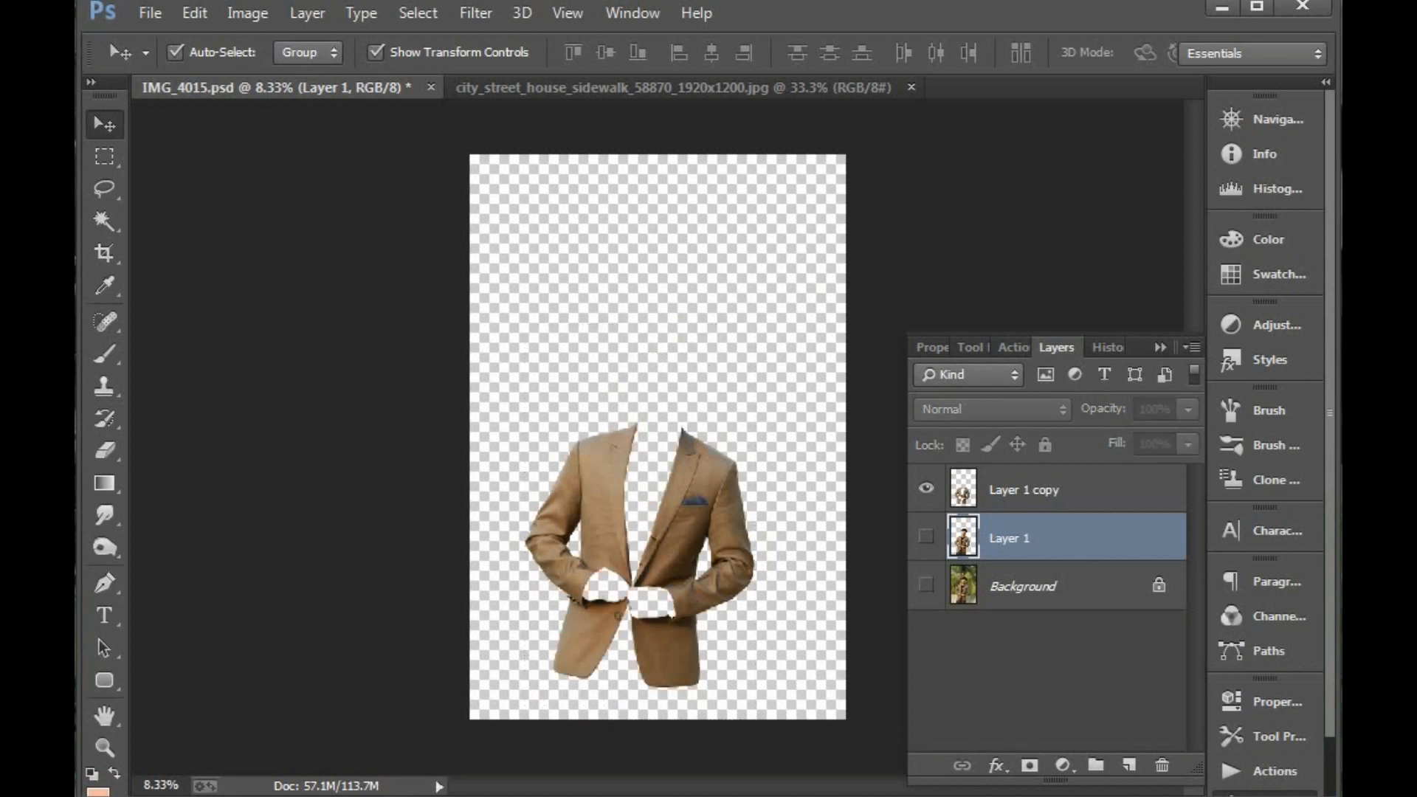
left_click(925, 536)
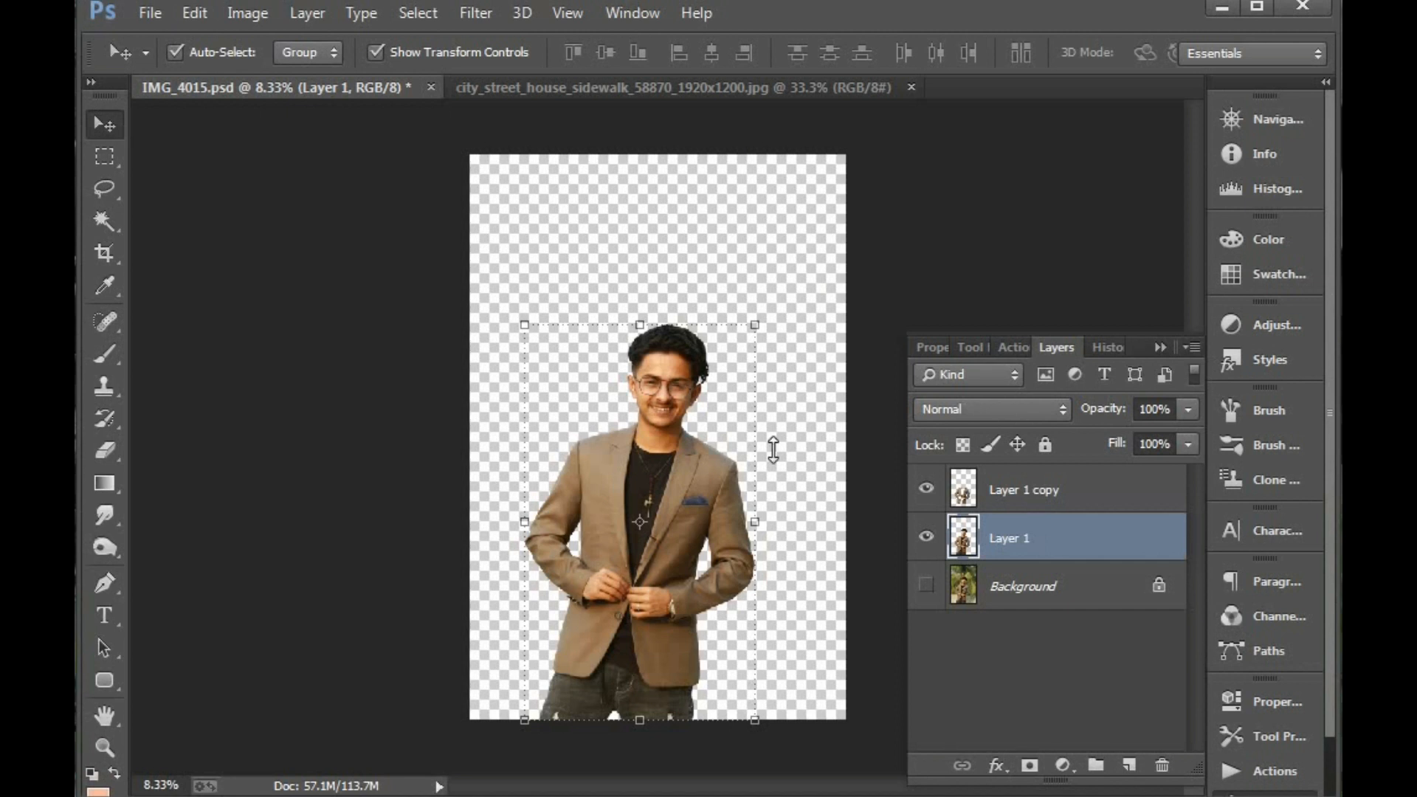
left_click(588, 86)
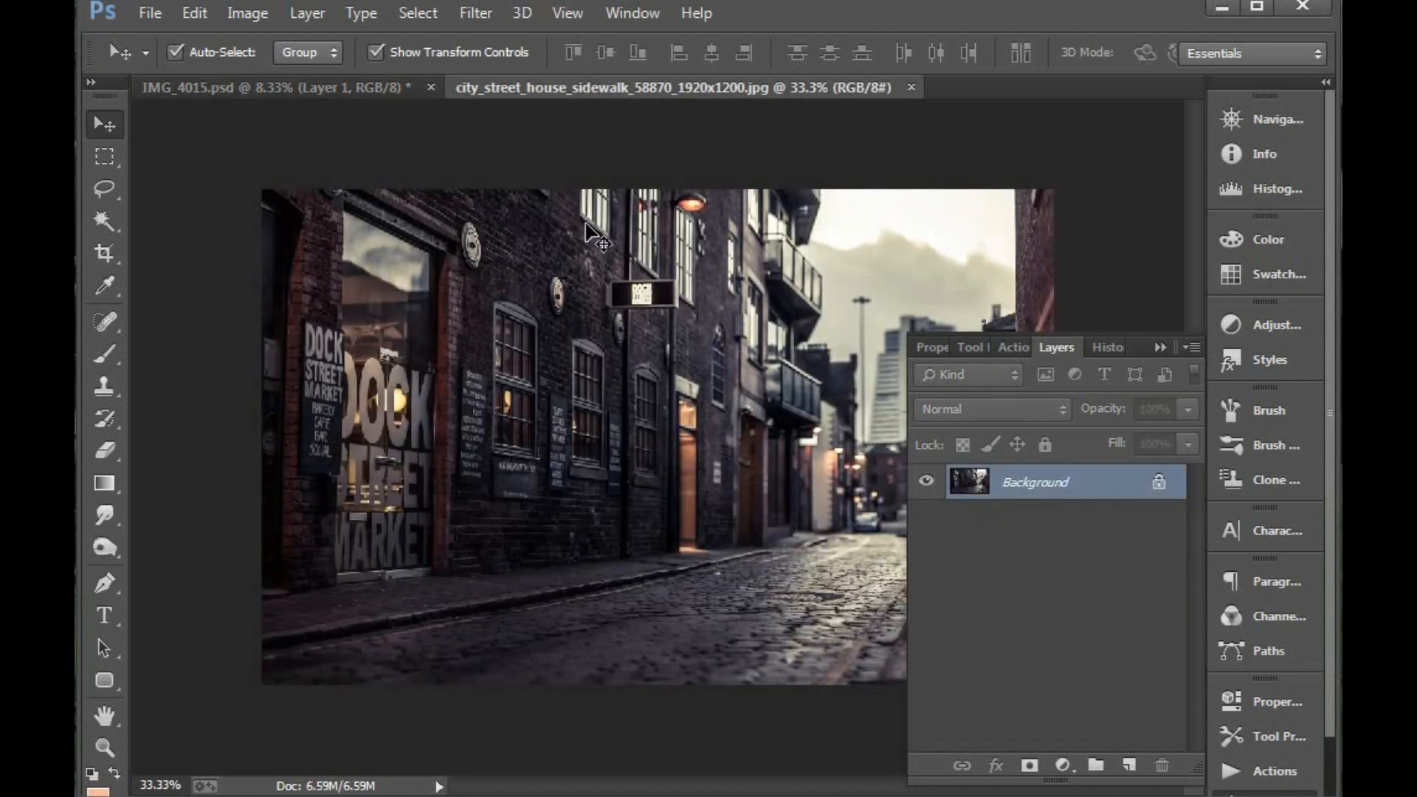
left_click(1240, 794)
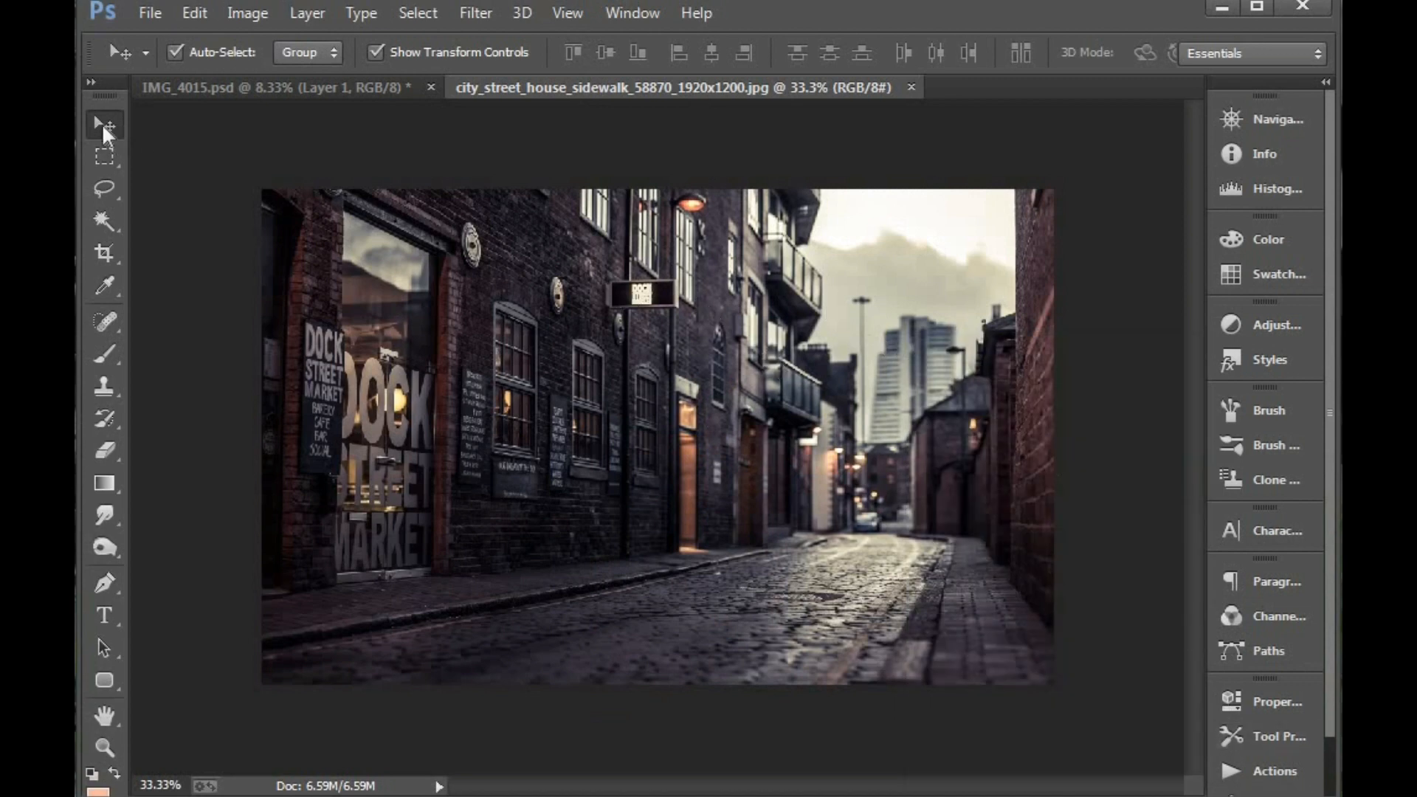
left_click_drag(596, 342, 579, 373)
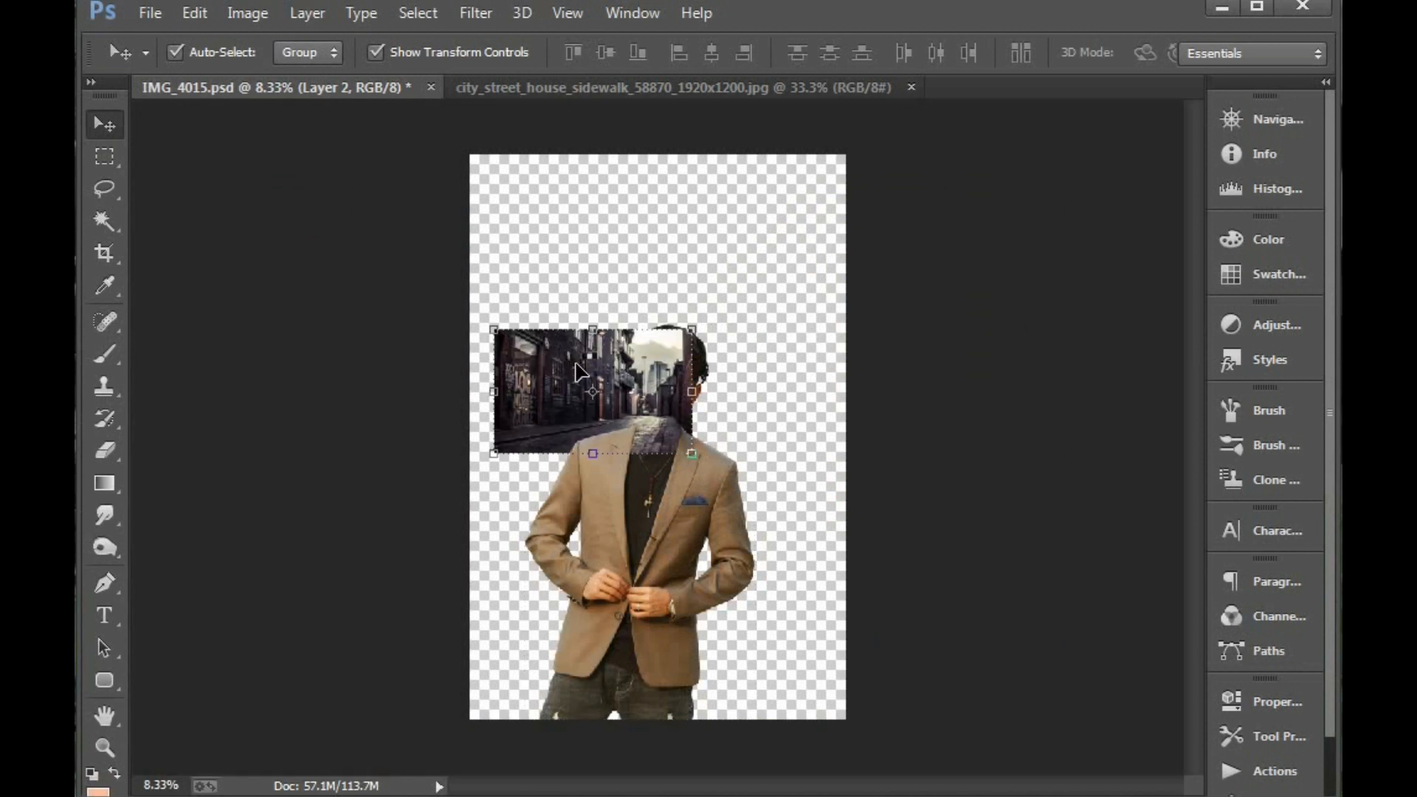
key("ctrl+z")
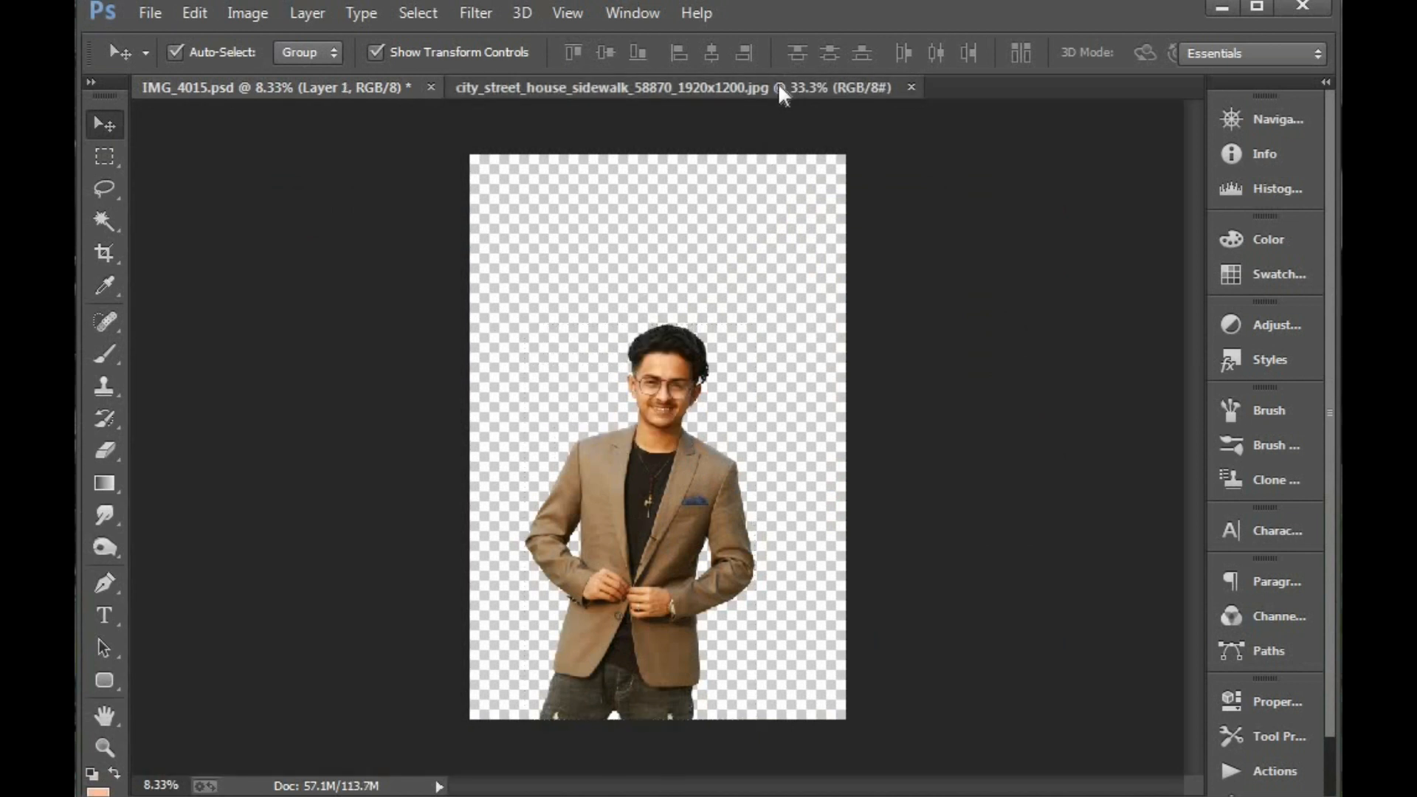
Copy the entire city street image into IMG_4015.psd and place its layer beneath the man's Layer 1
left_click(778, 85)
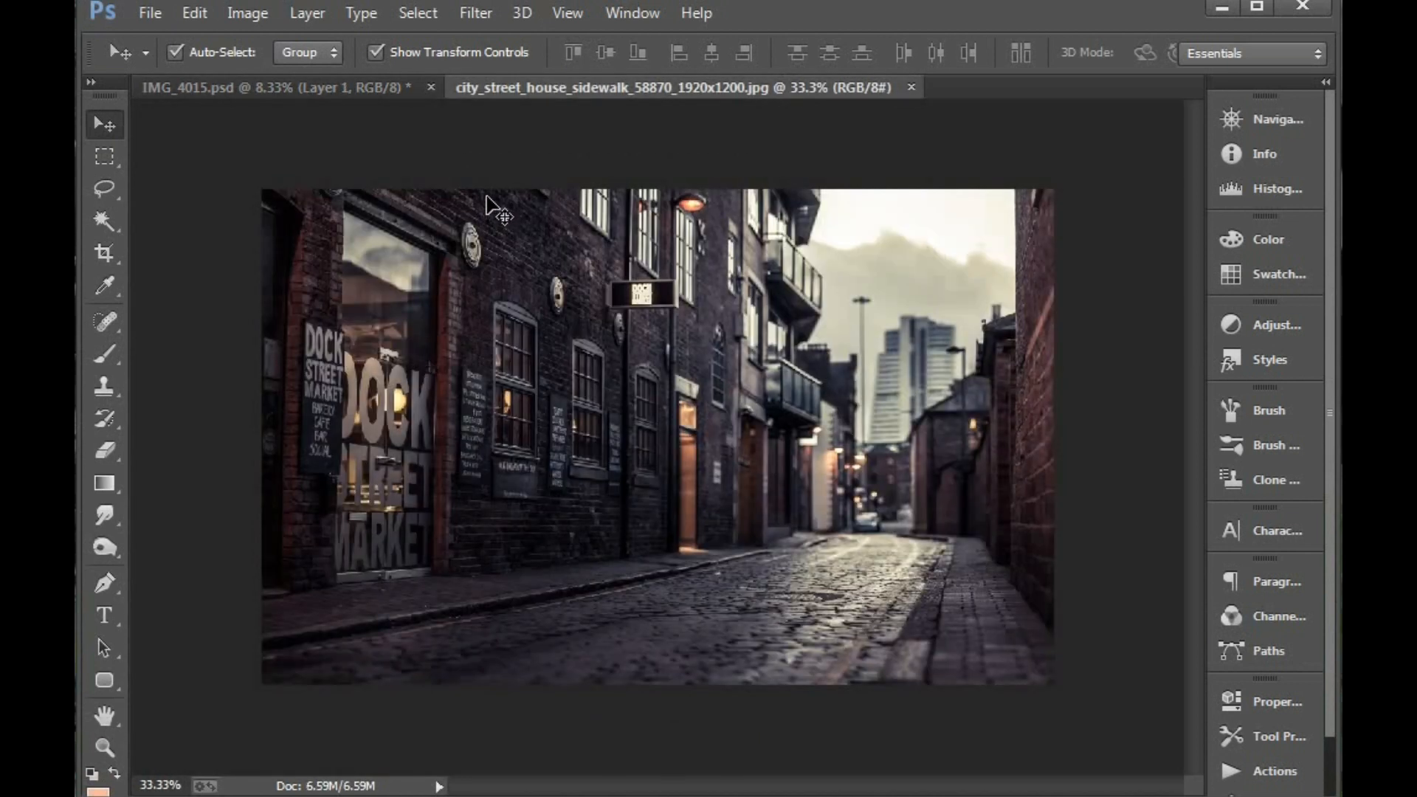
key("ctrl+a")
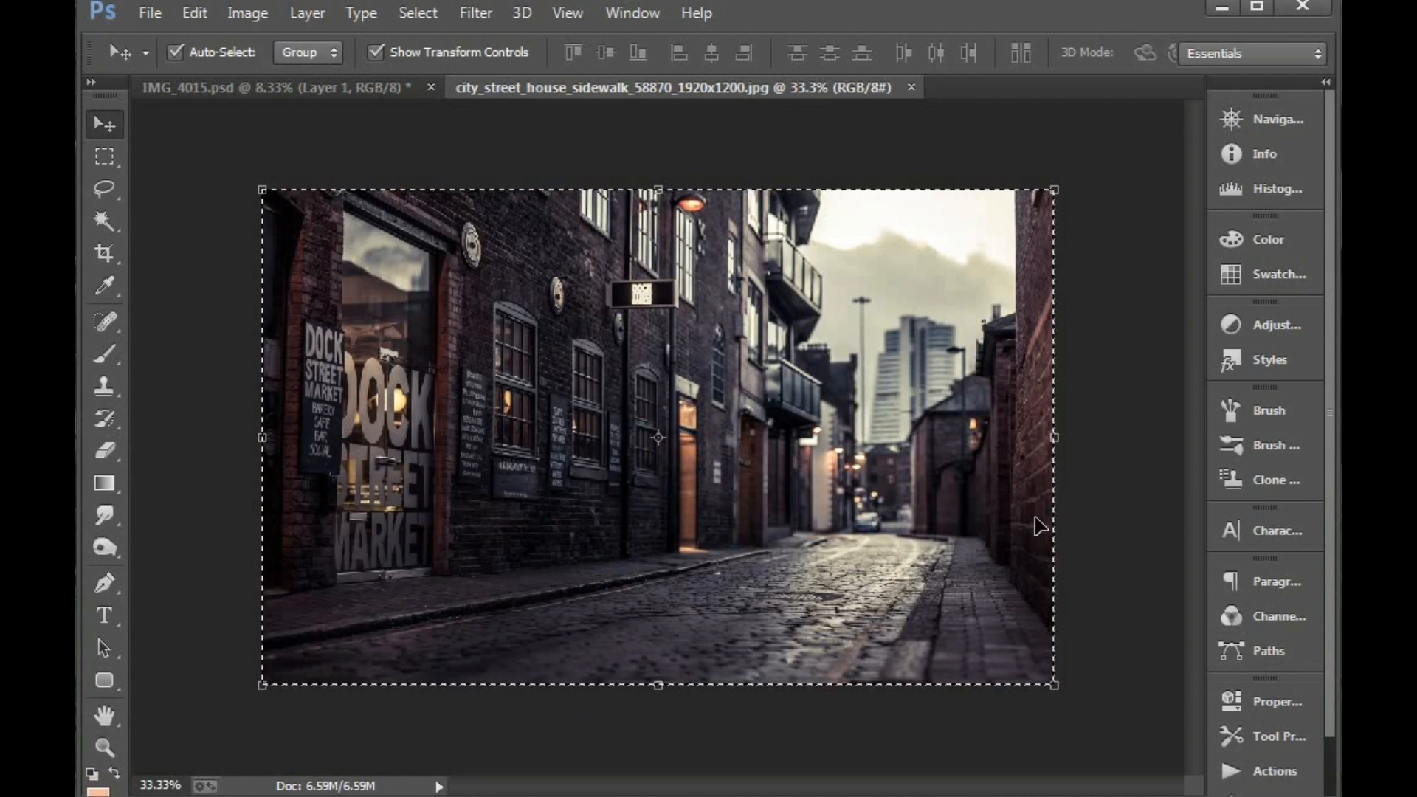
left_click_drag(1039, 527, 444, 265)
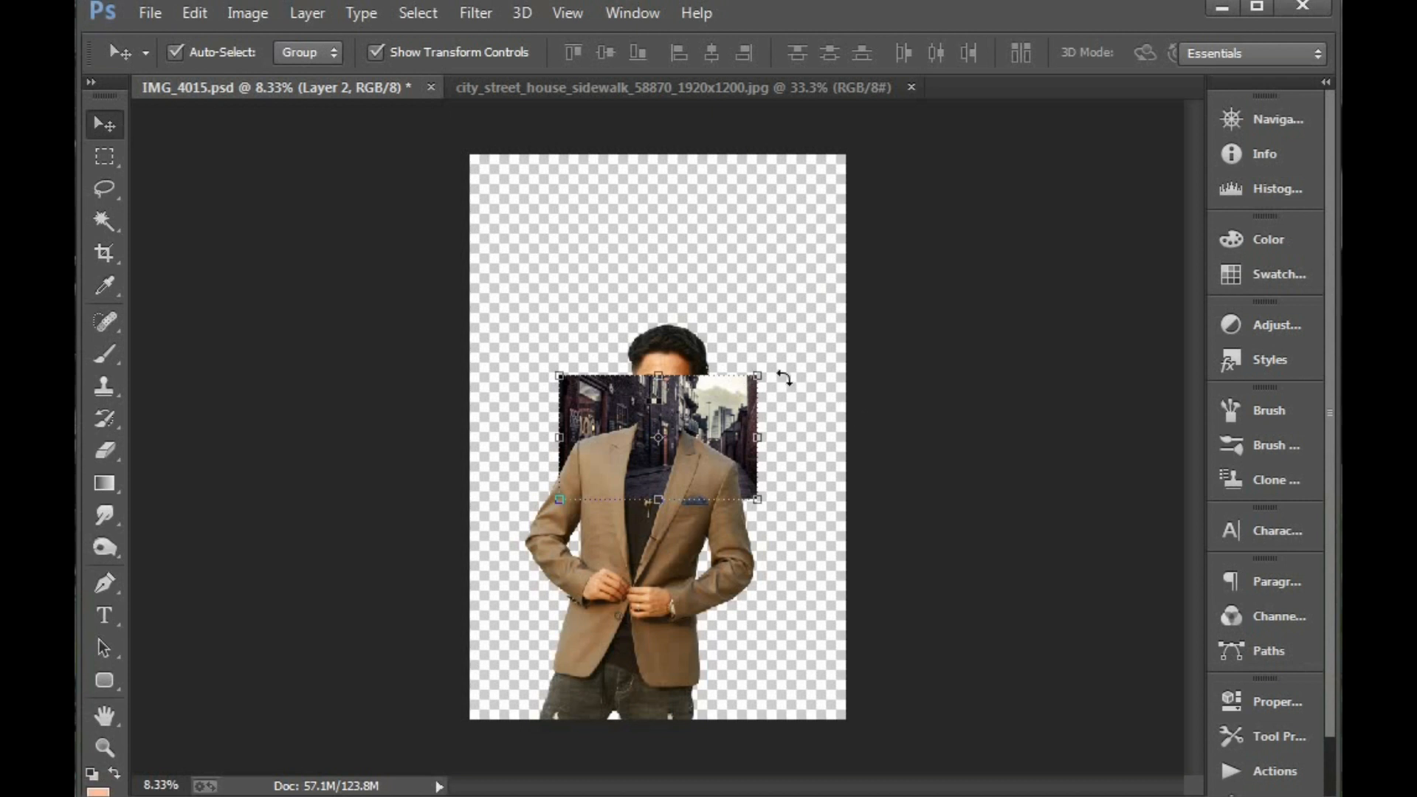
key("ctrl+bracketleft")
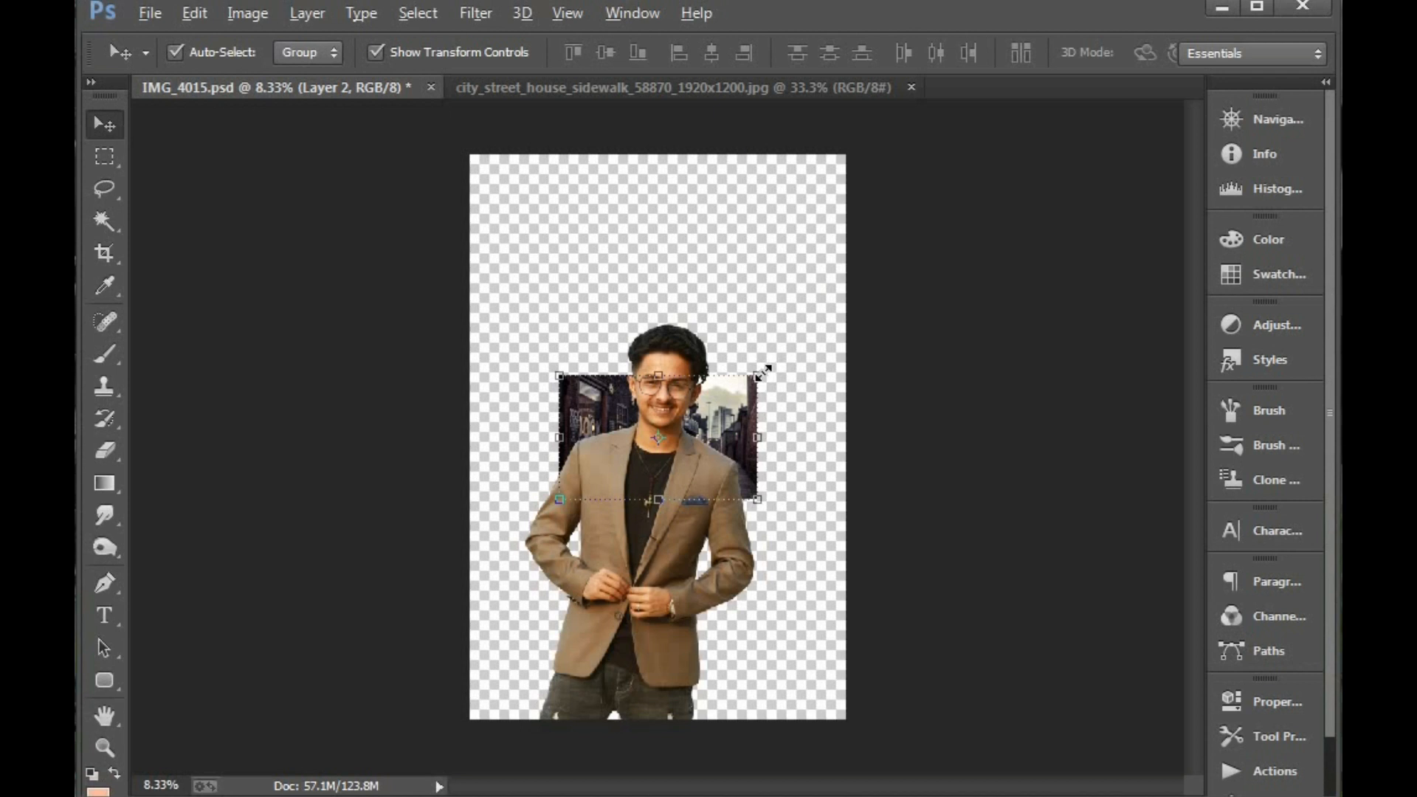
Enlarge the street layer proportionally until it extends well beyond the canvas, finishing at about 178% scale
left_click_drag(761, 372, 1141, 151)
key("Return")
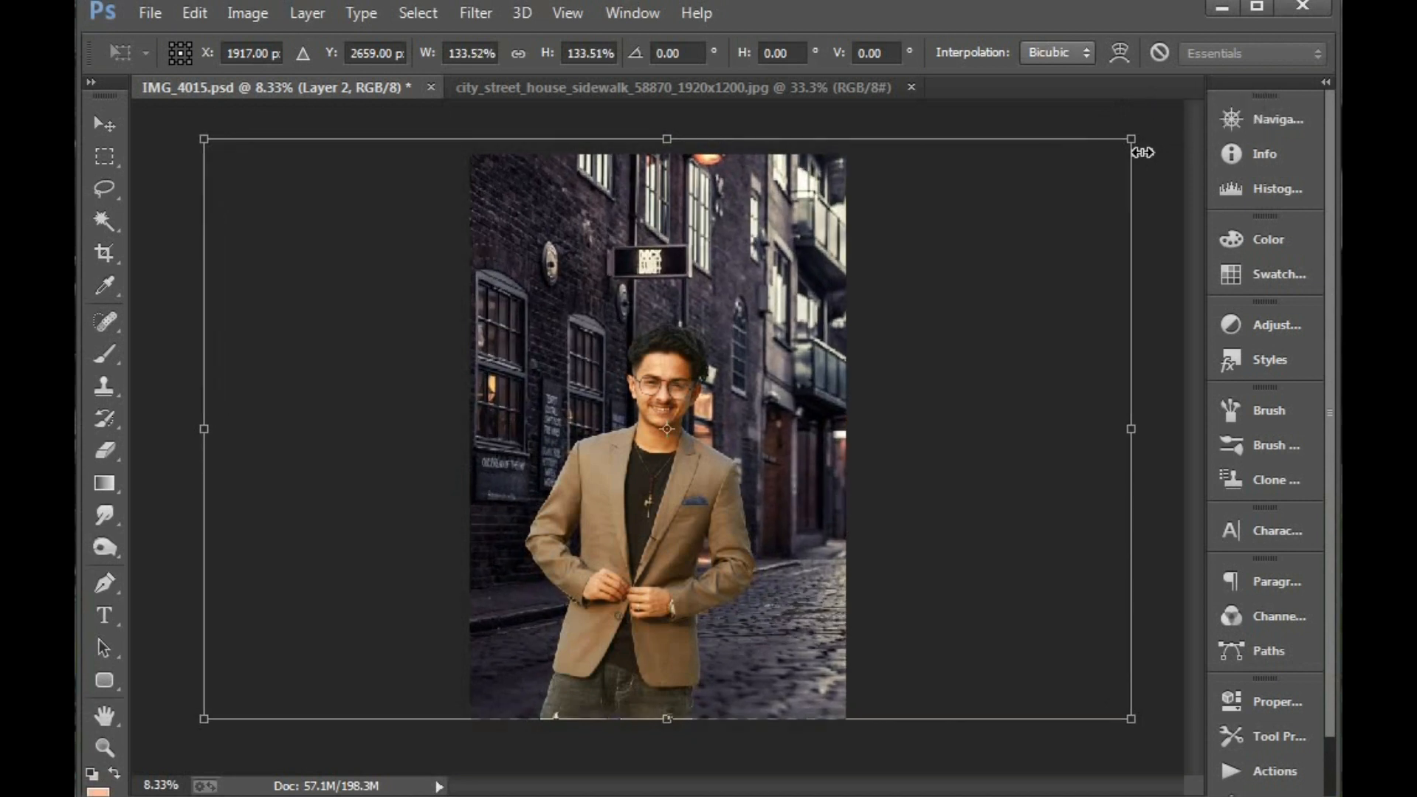
key("ctrl+minus")
key("ctrl+minus")
key("ctrl+minus")
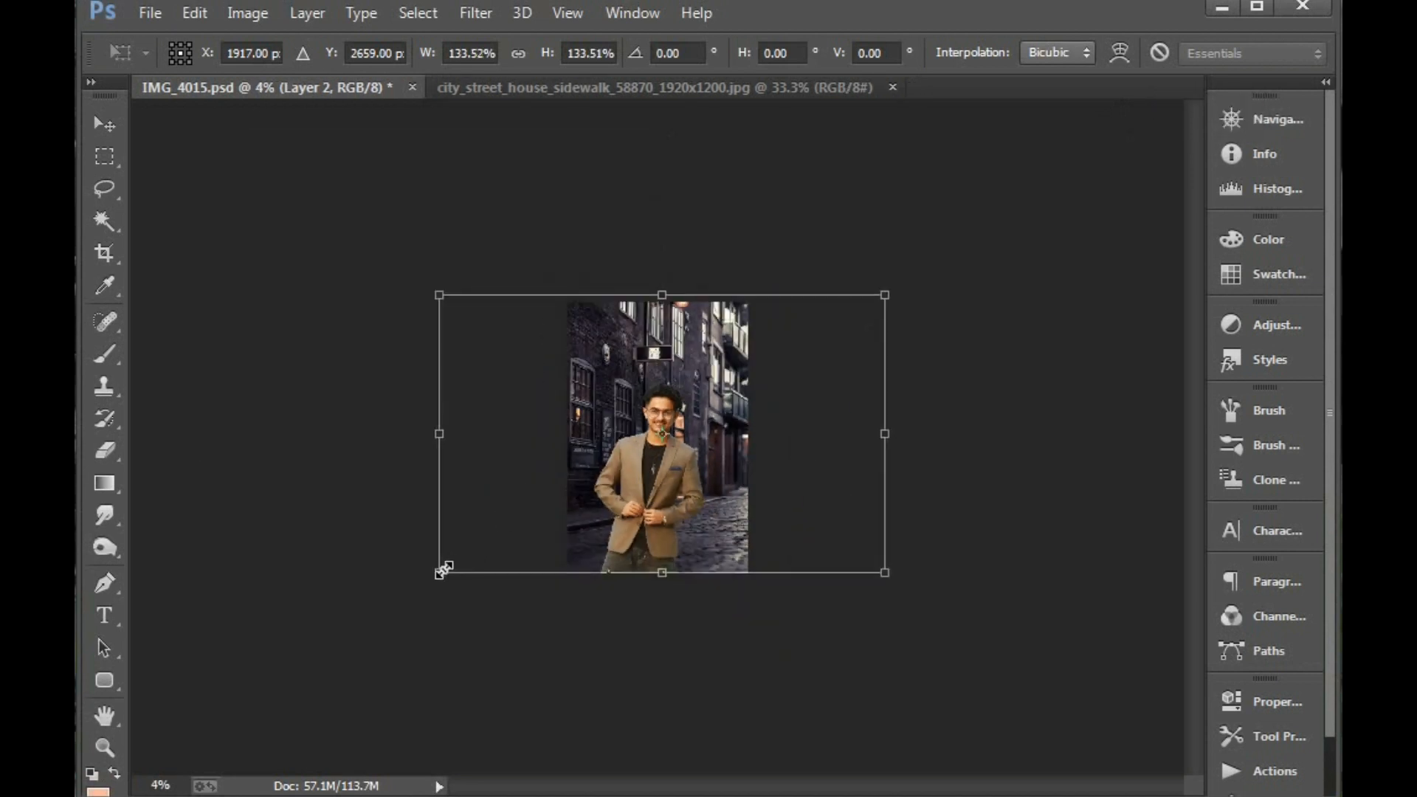
left_click_drag(440, 570, 298, 675)
key("Return")
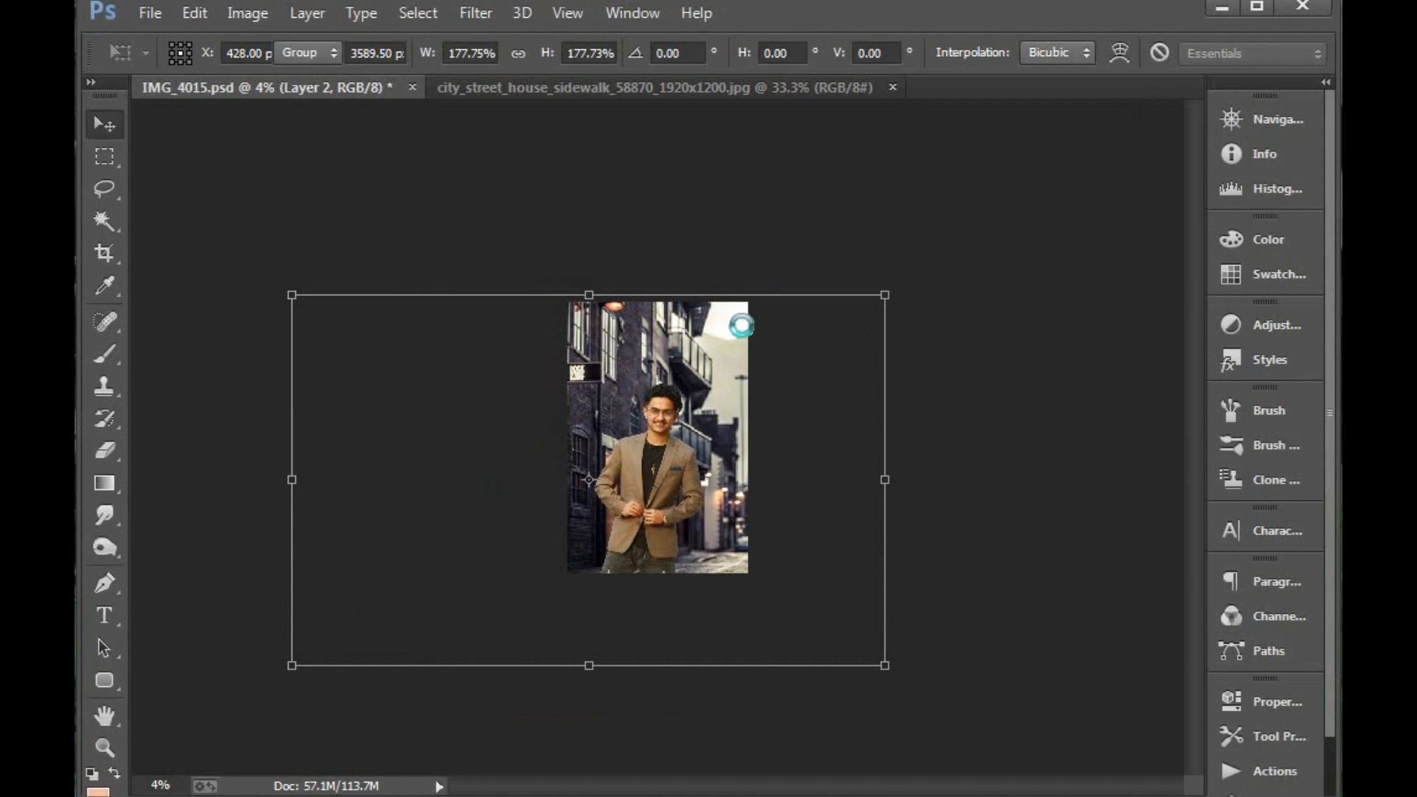
key("ctrl+plus")
key("ctrl+plus")
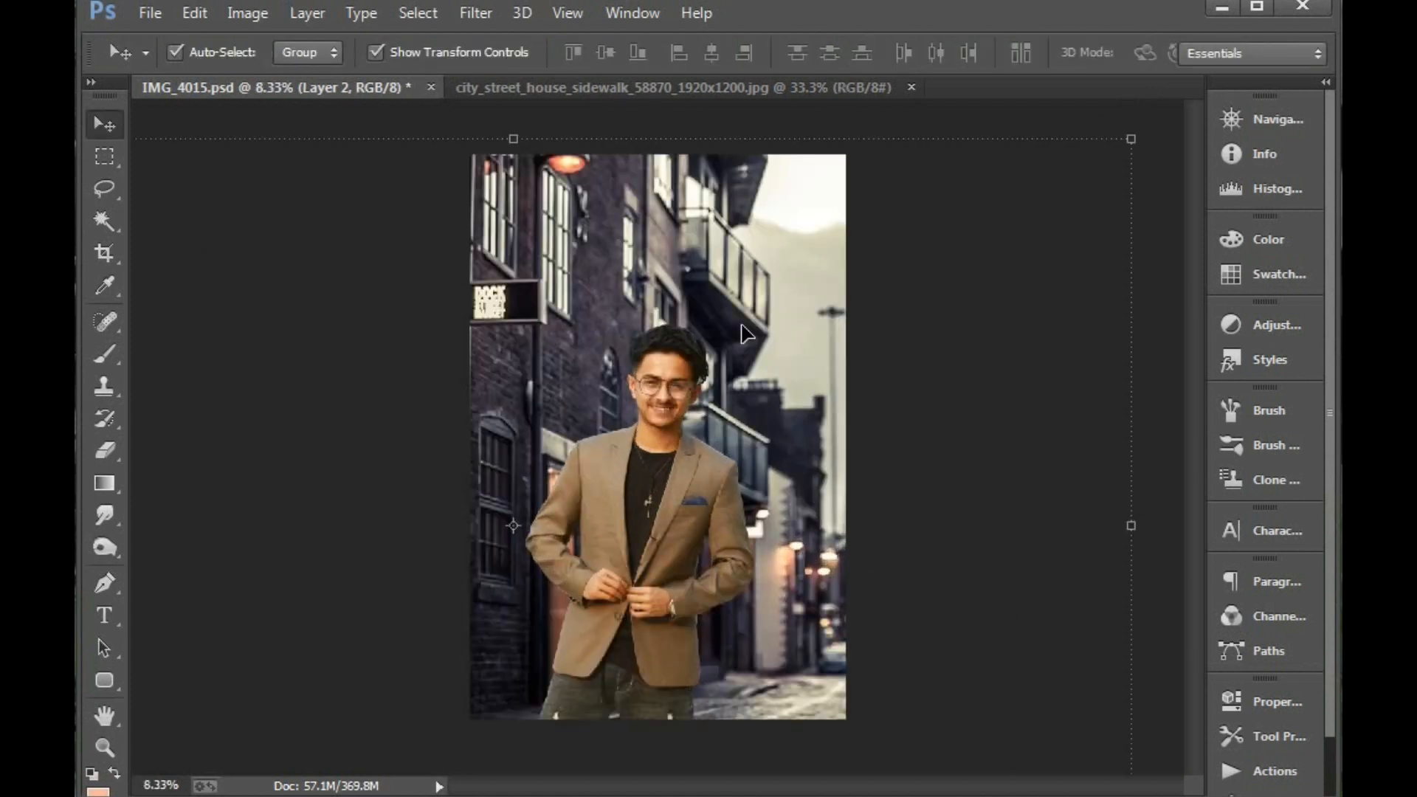
Shift the street layer so the sky and alley sit behind the man, and scale it down to 89.61%
left_click_drag(746, 333, 684, 333)
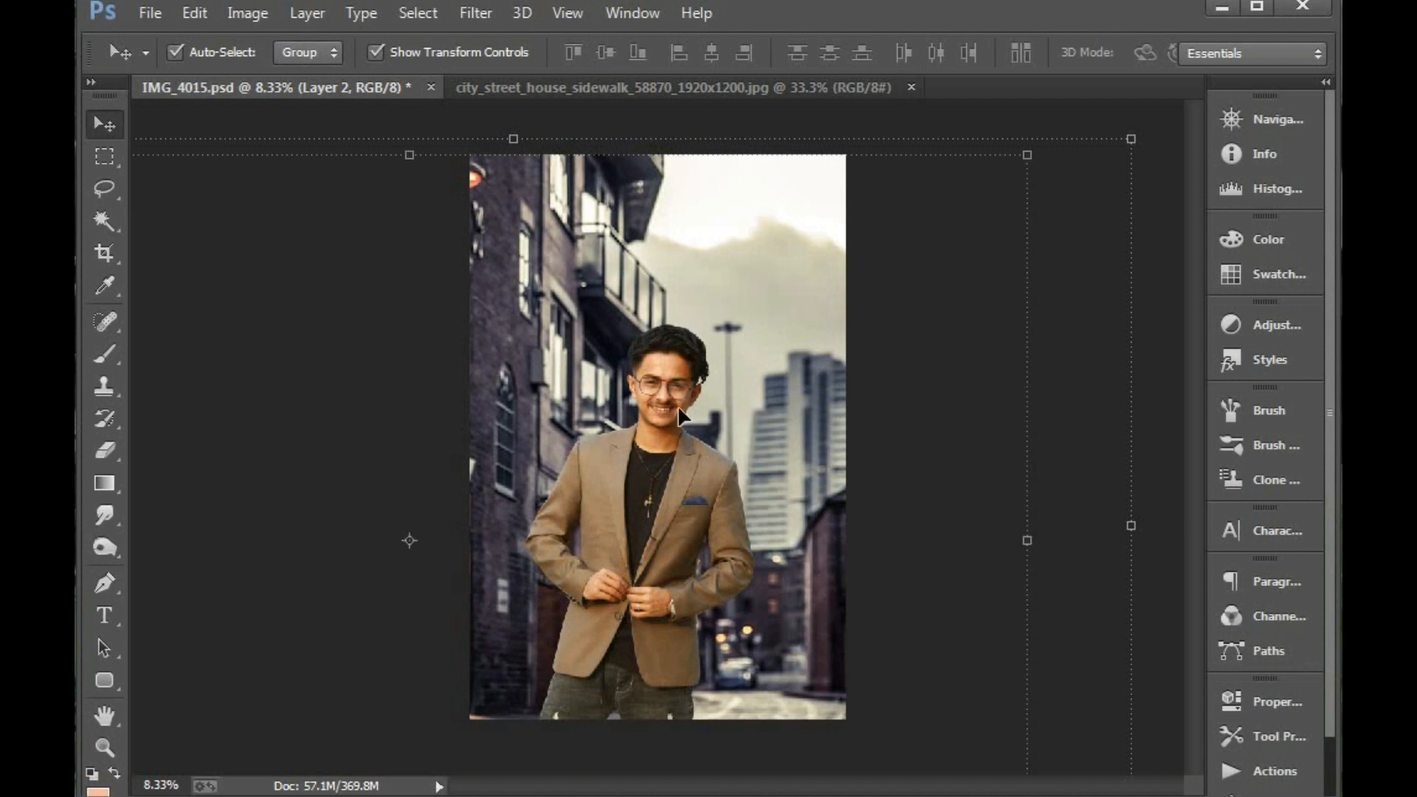
left_click_drag(659, 268, 624, 253)
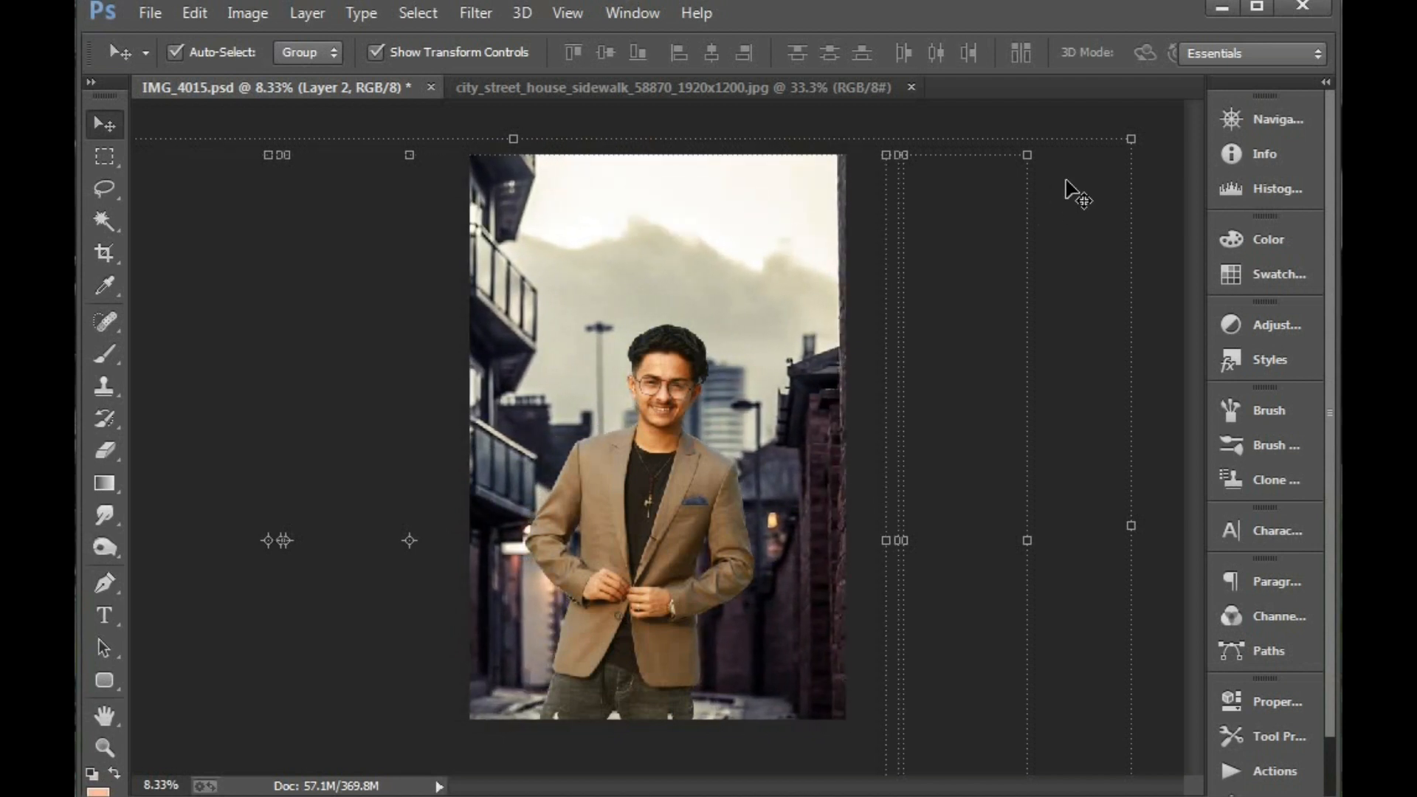
left_click(844, 138)
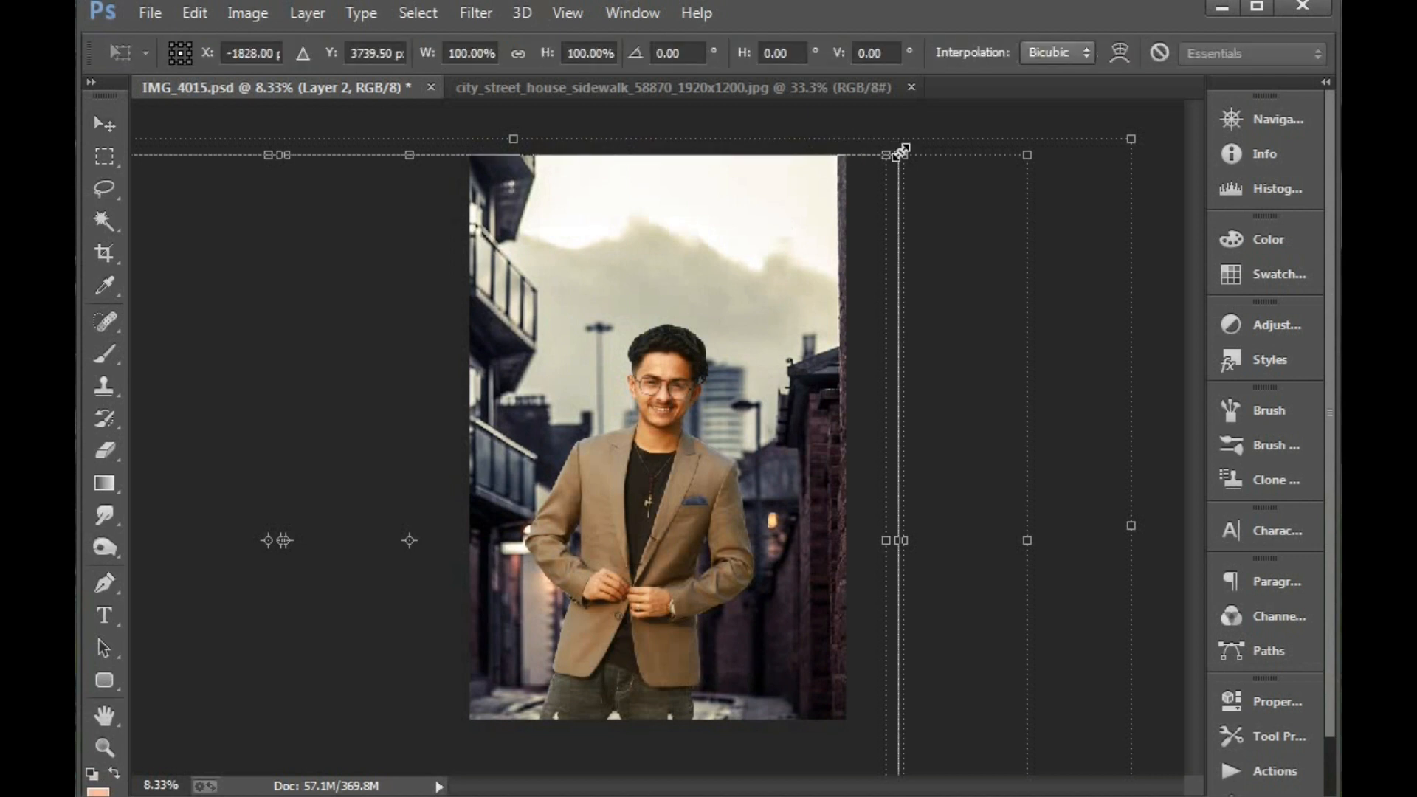
left_click_drag(899, 147, 794, 225)
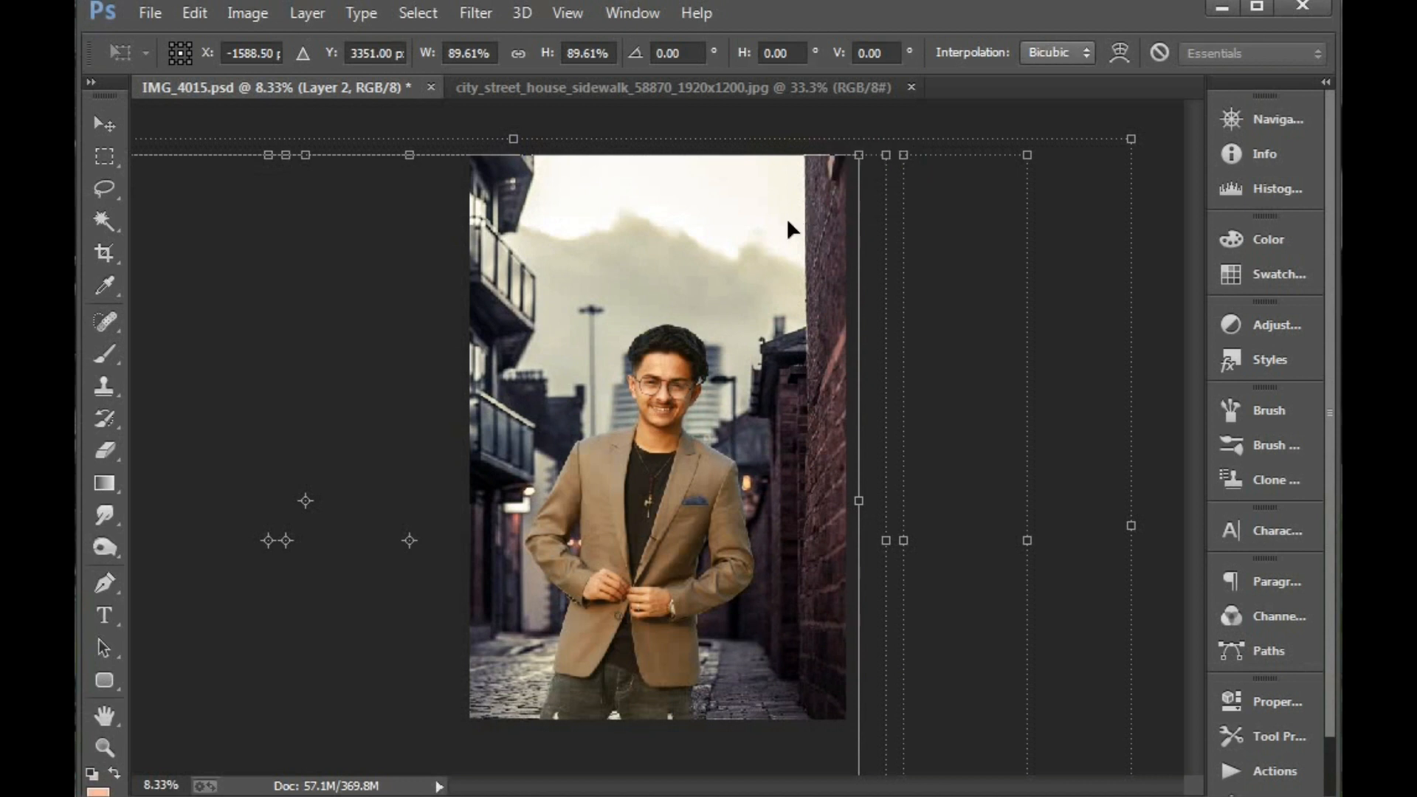
key("Return")
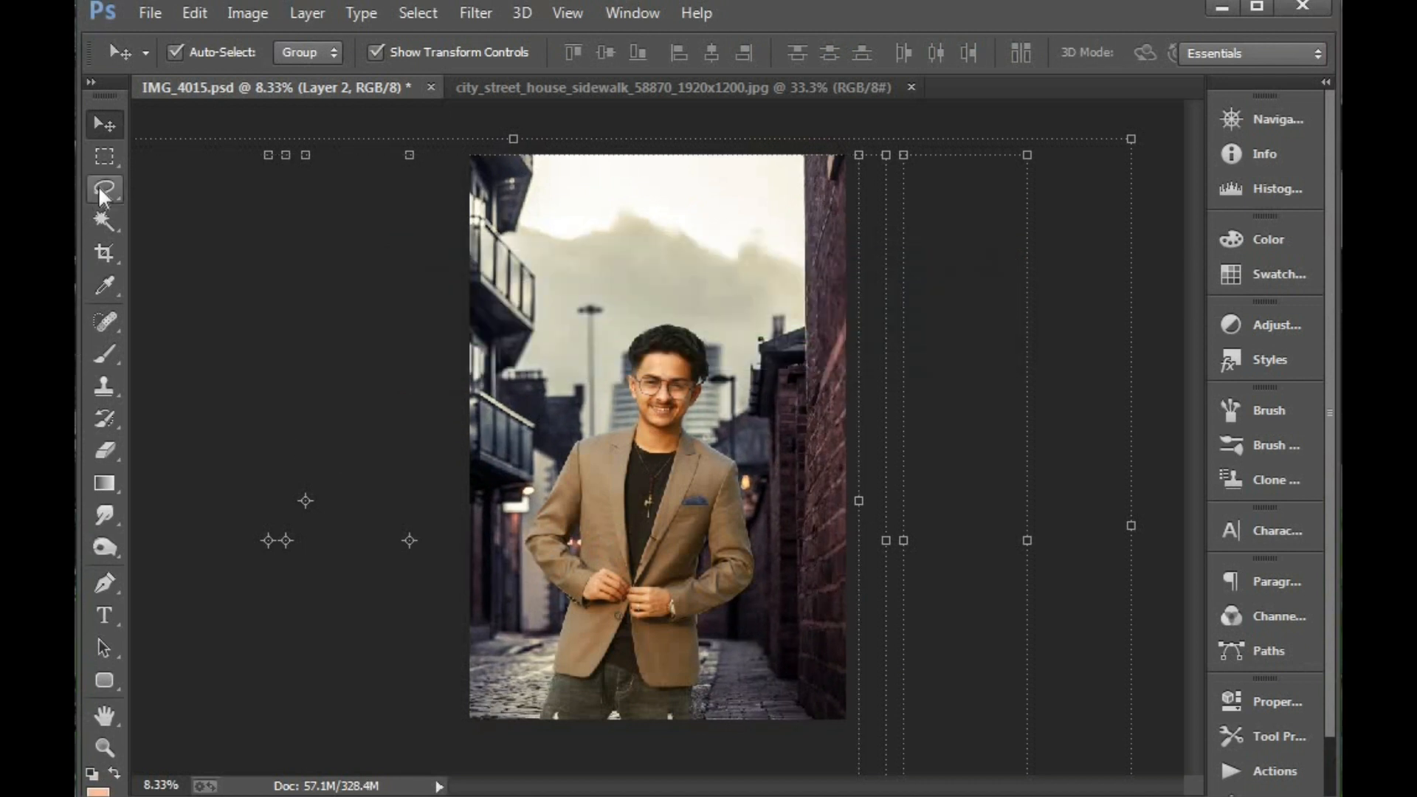
Crop the document to its current canvas bounds, deleting the street layer's overhanging pixels
left_click(104, 255)
left_click(629, 282)
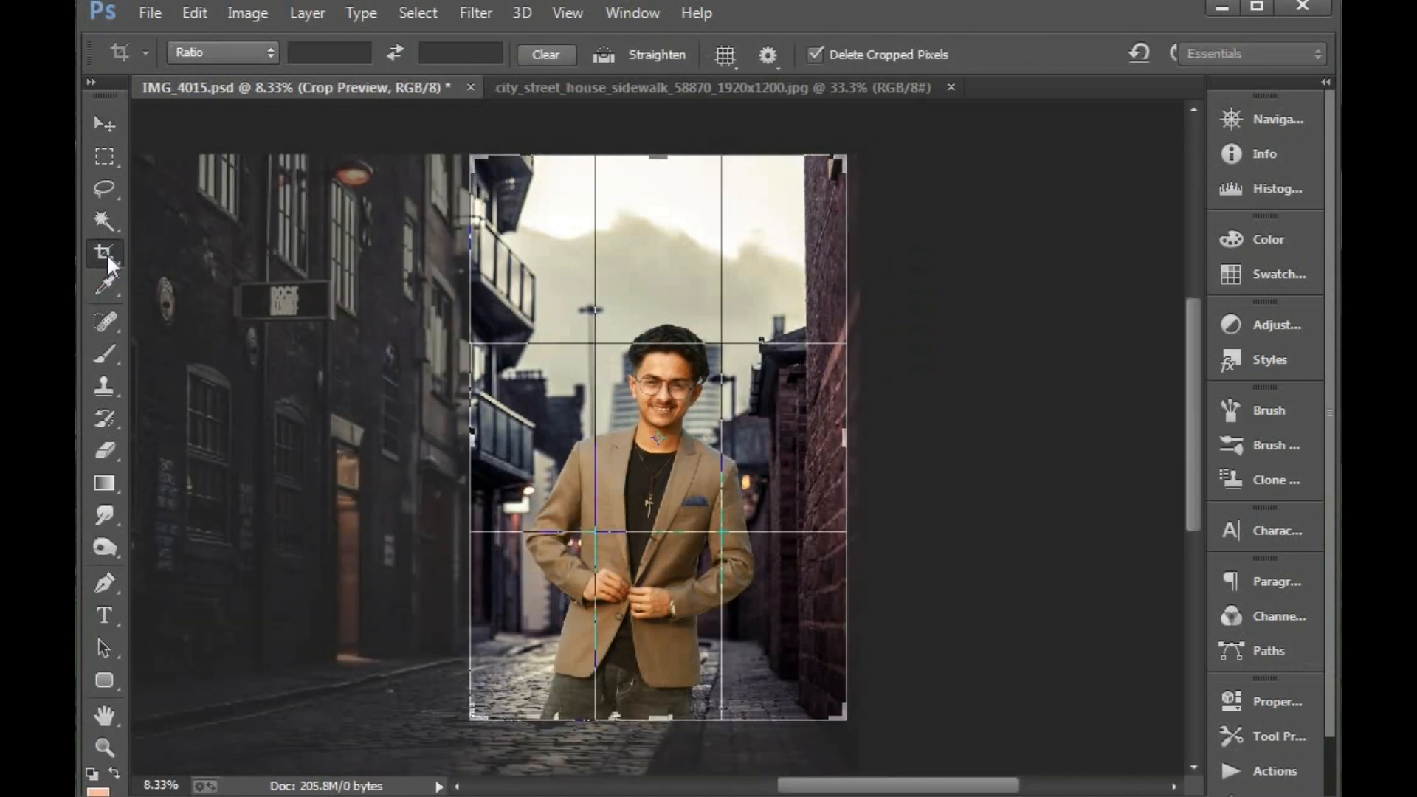
key("Return")
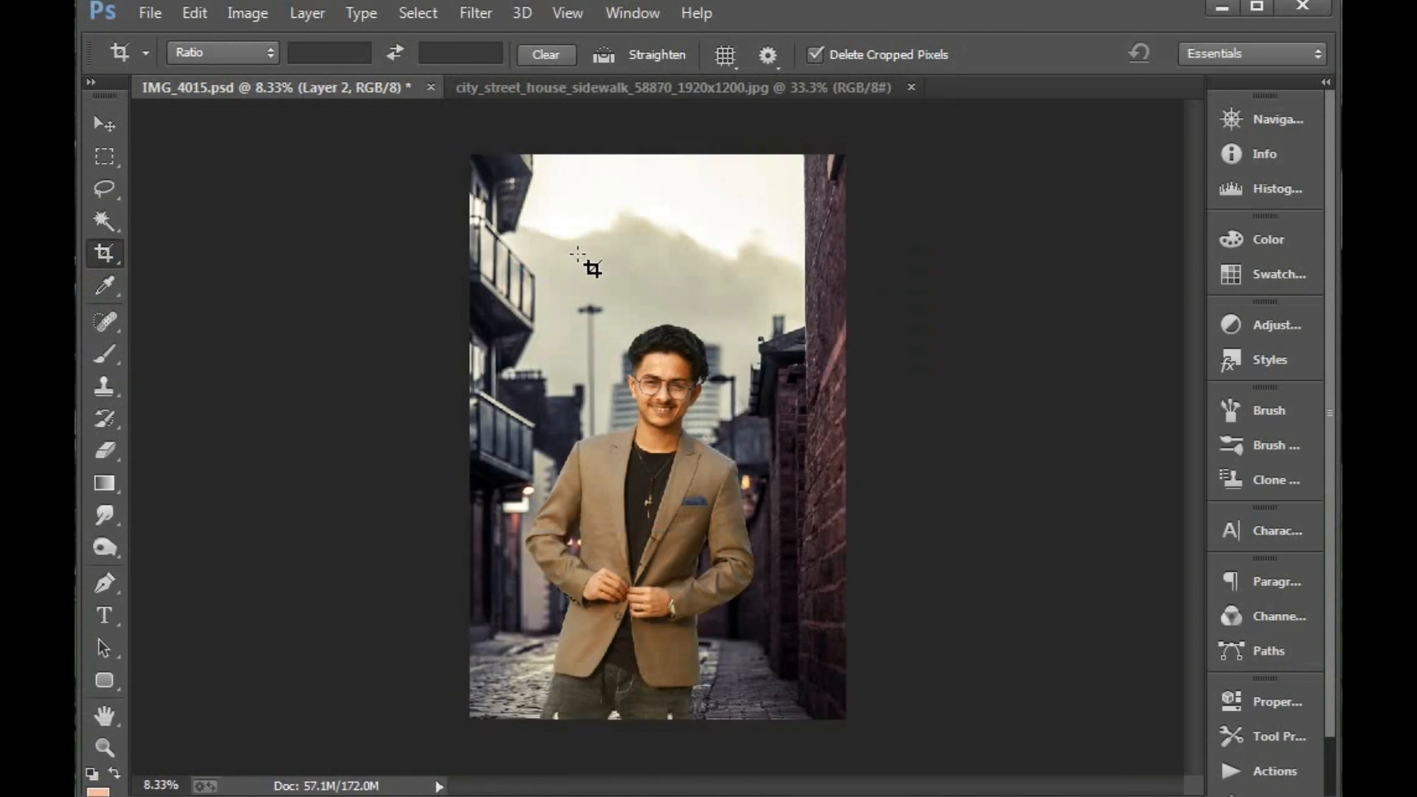
key("v")
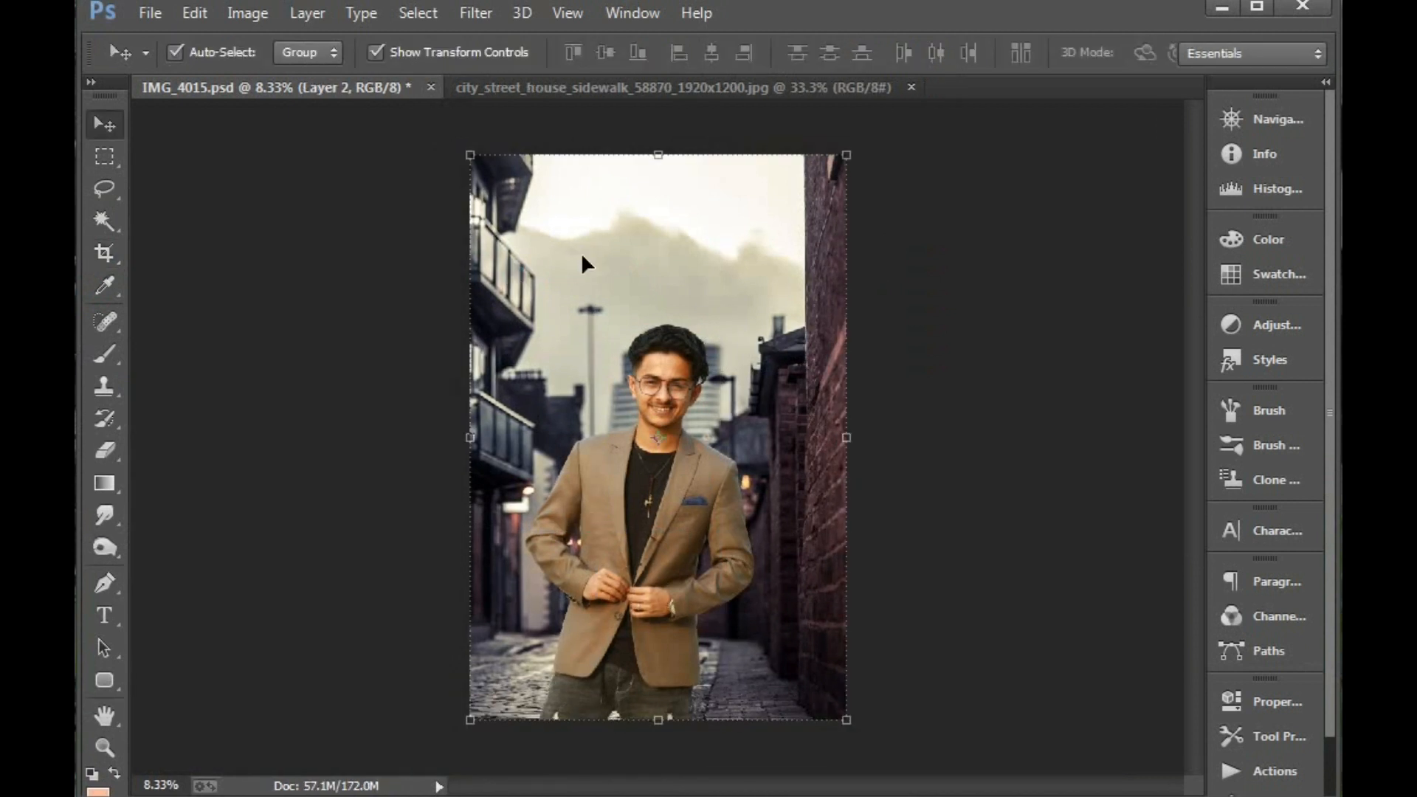
Apply a Gaussian Blur with a radius of about 26.4 pixels to the street background on Layer 2
left_click(699, 507)
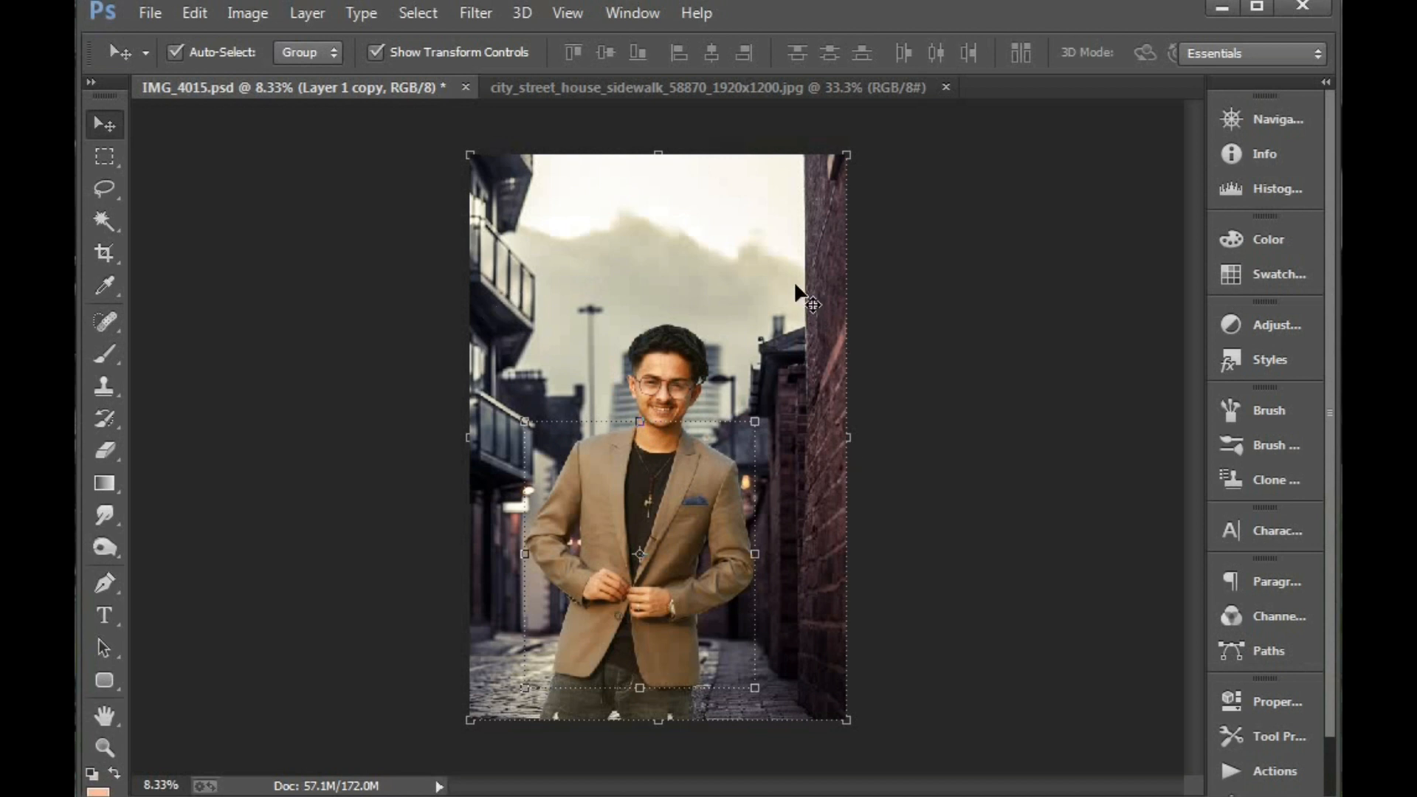
left_click_drag(919, 133, 791, 222)
right_click(827, 194)
left_click(848, 210)
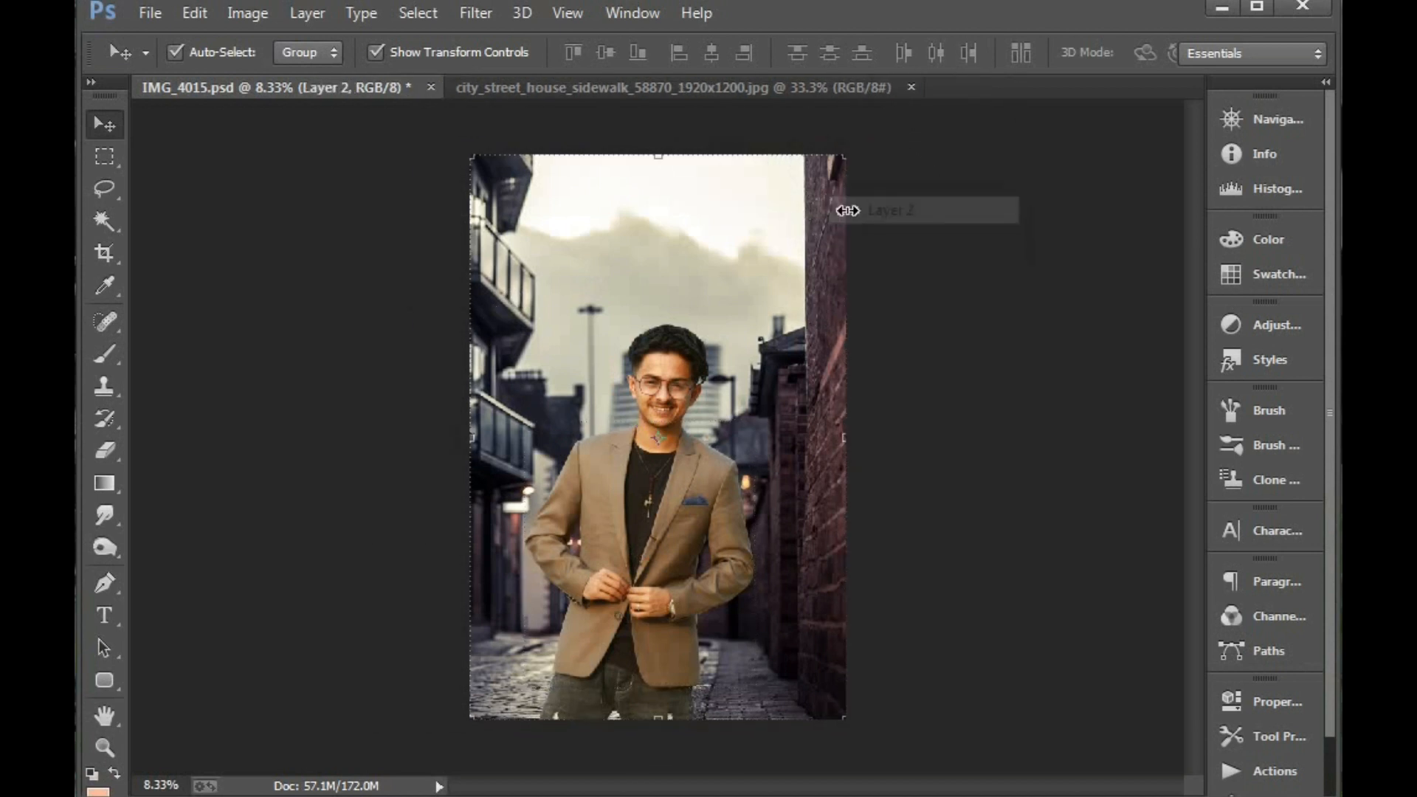
left_click(1275, 772)
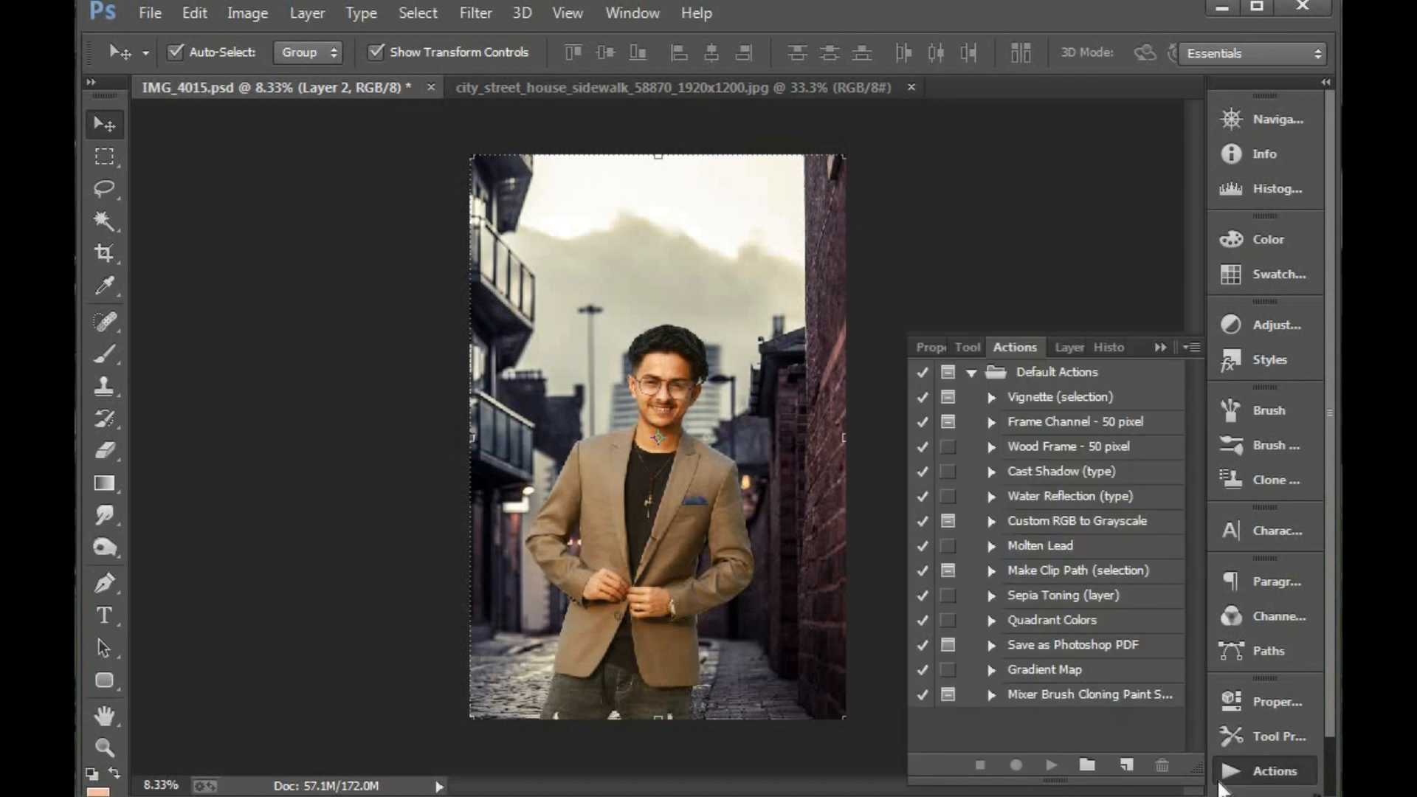
left_click(1248, 795)
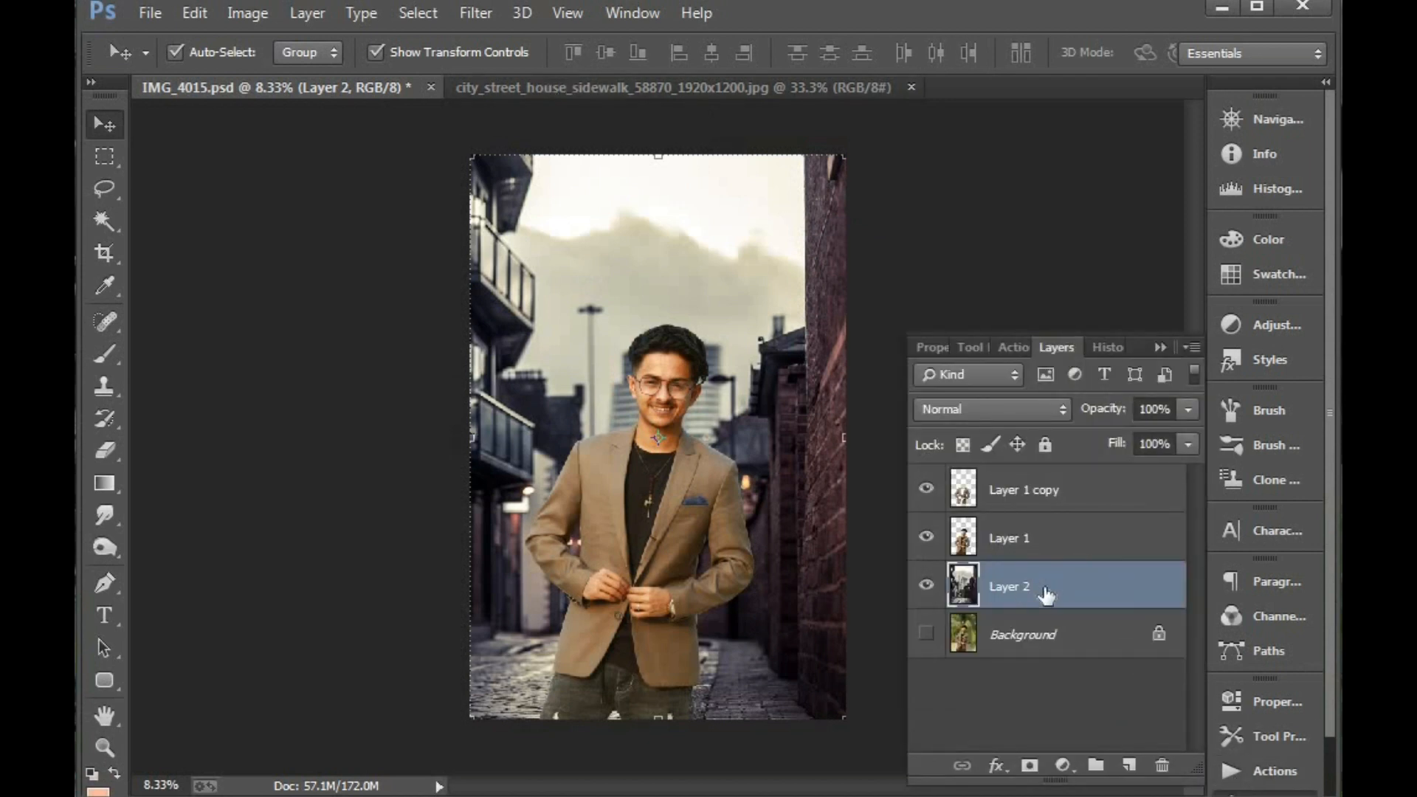
left_click(476, 15)
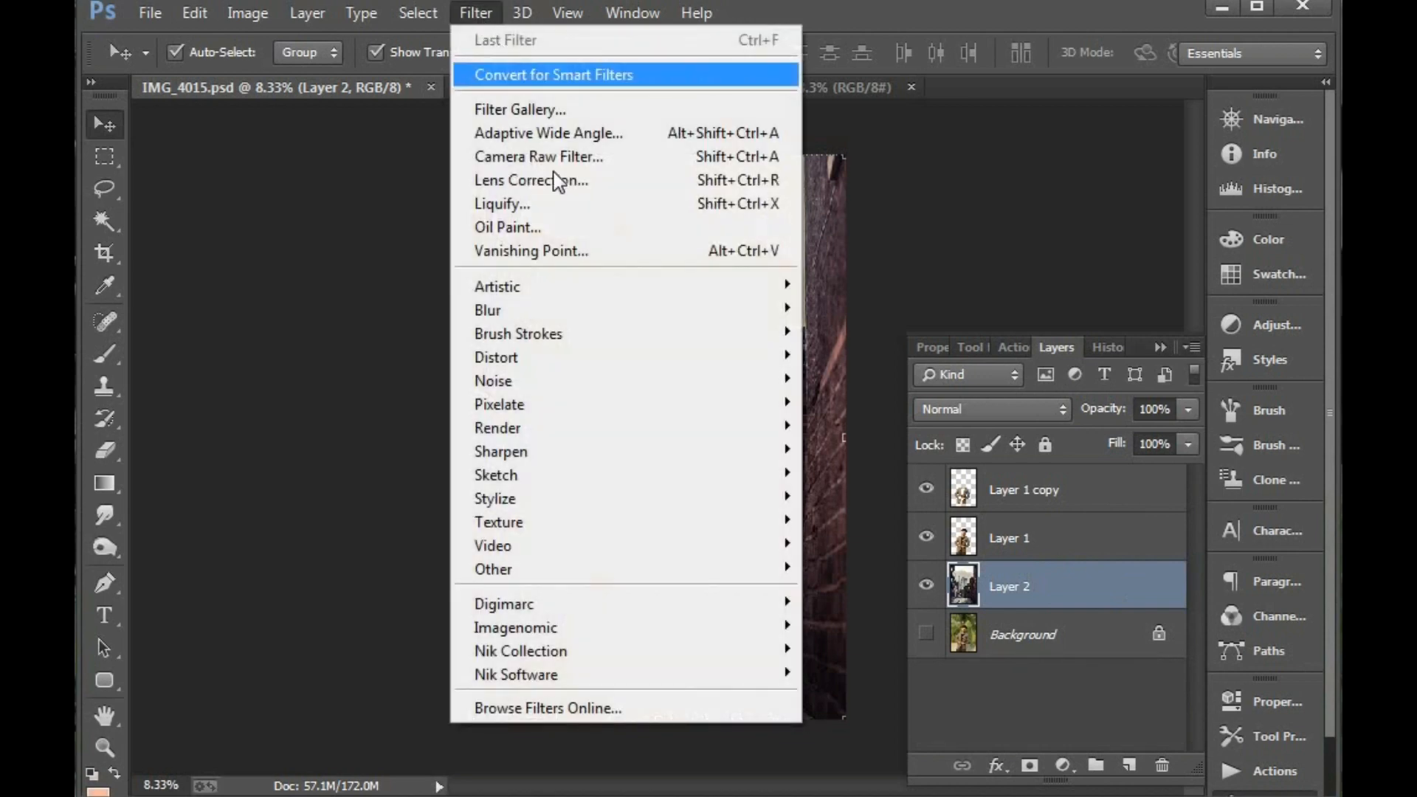
mouse_move(569, 312)
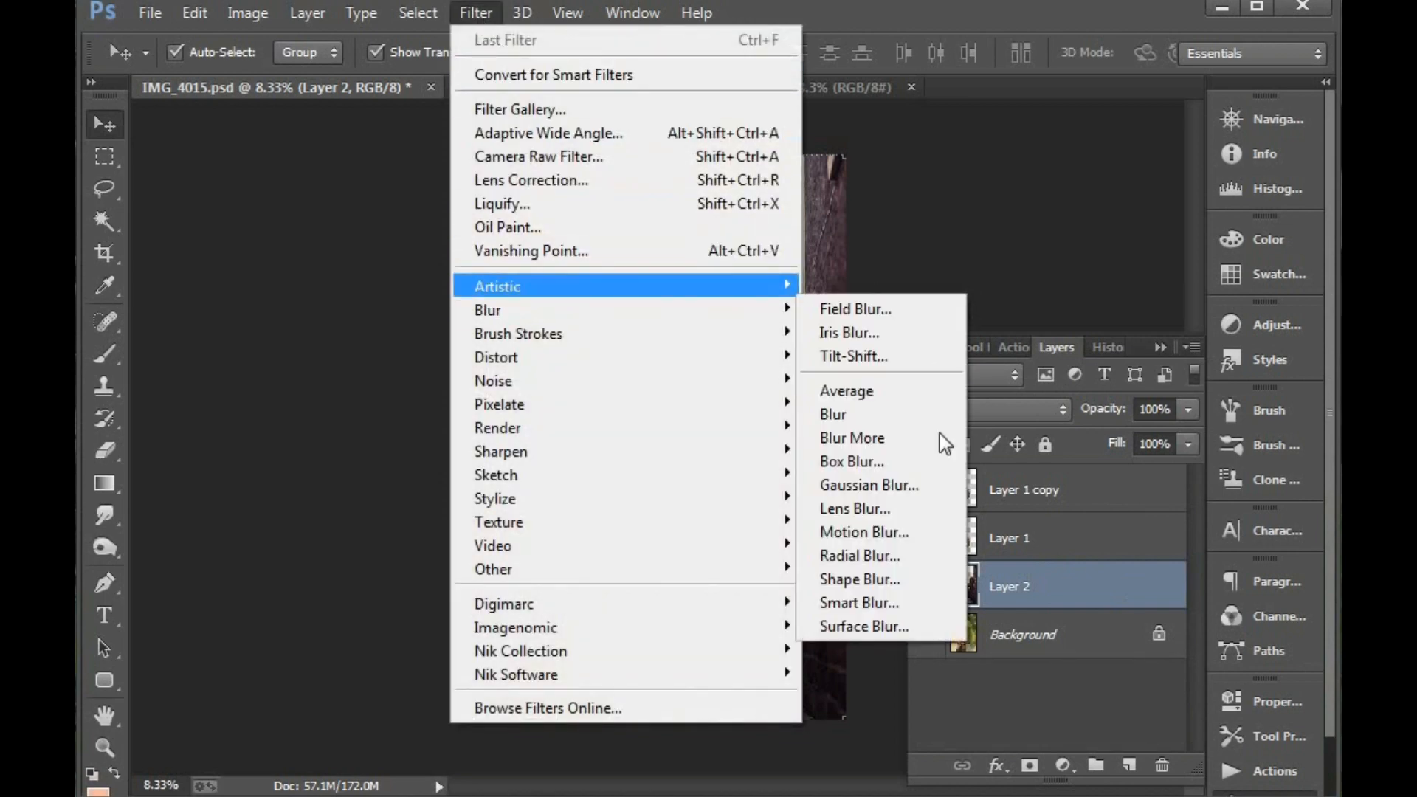
left_click(897, 487)
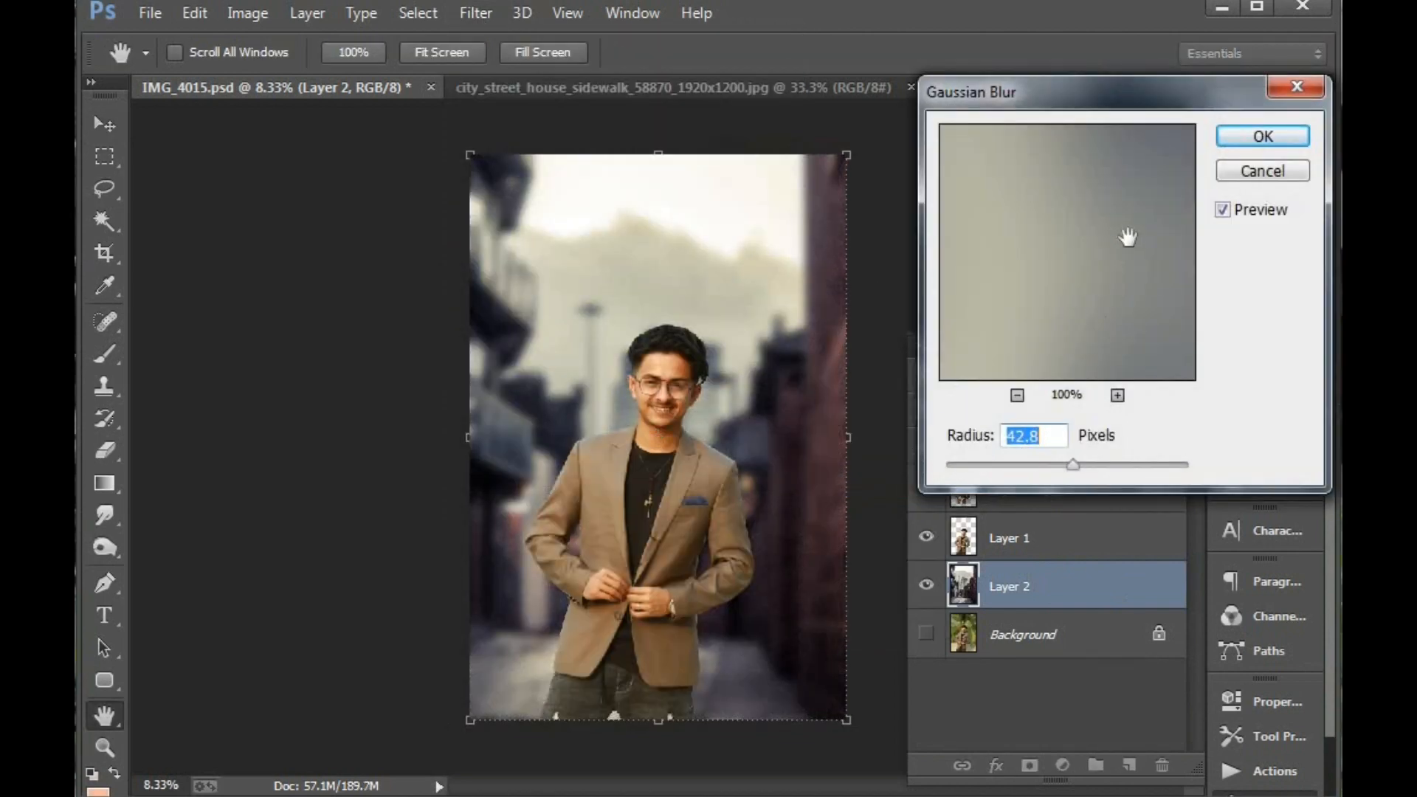
mouse_move(1066, 467)
left_mouse_down()
mouse_move(1043, 468)
mouse_move(1058, 472)
left_mouse_up()
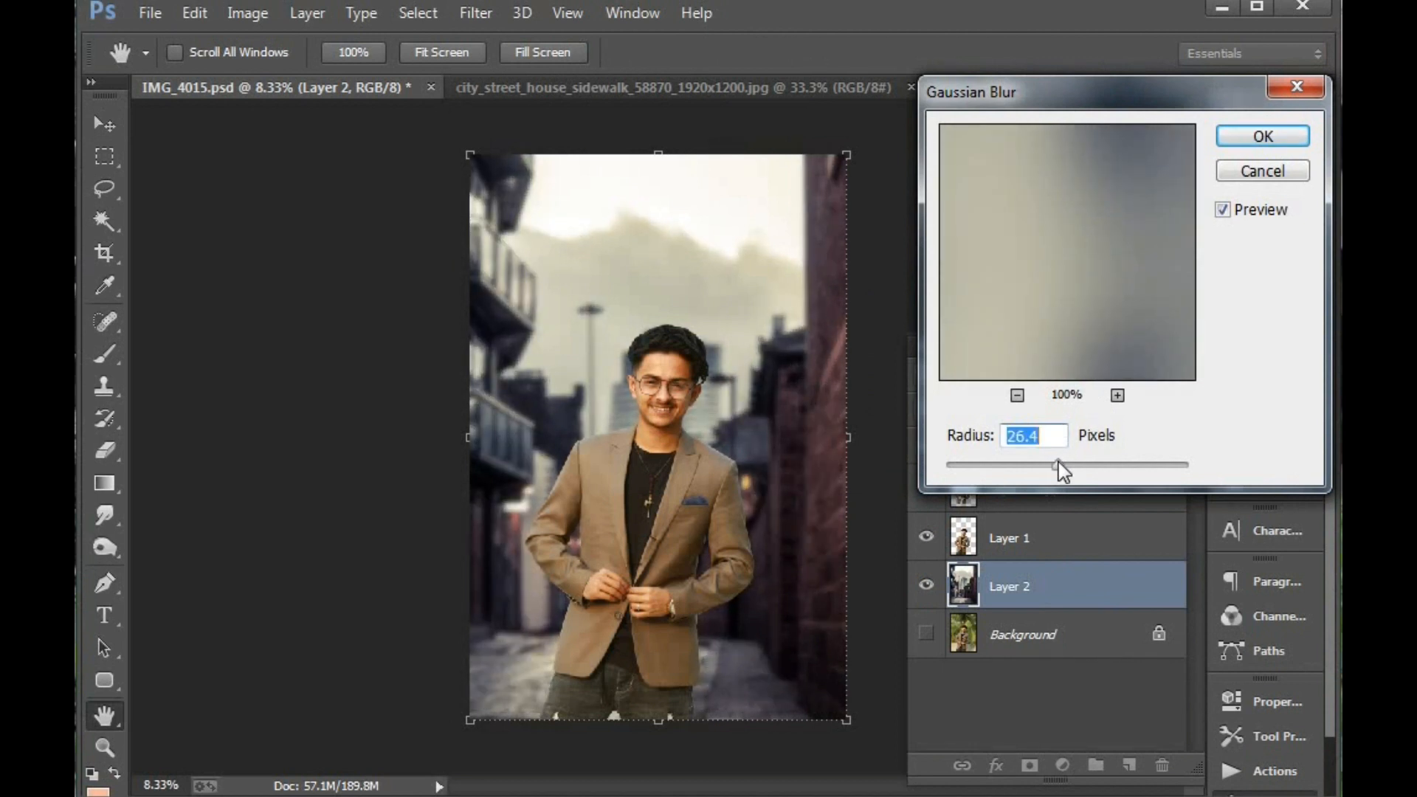
left_click(1260, 134)
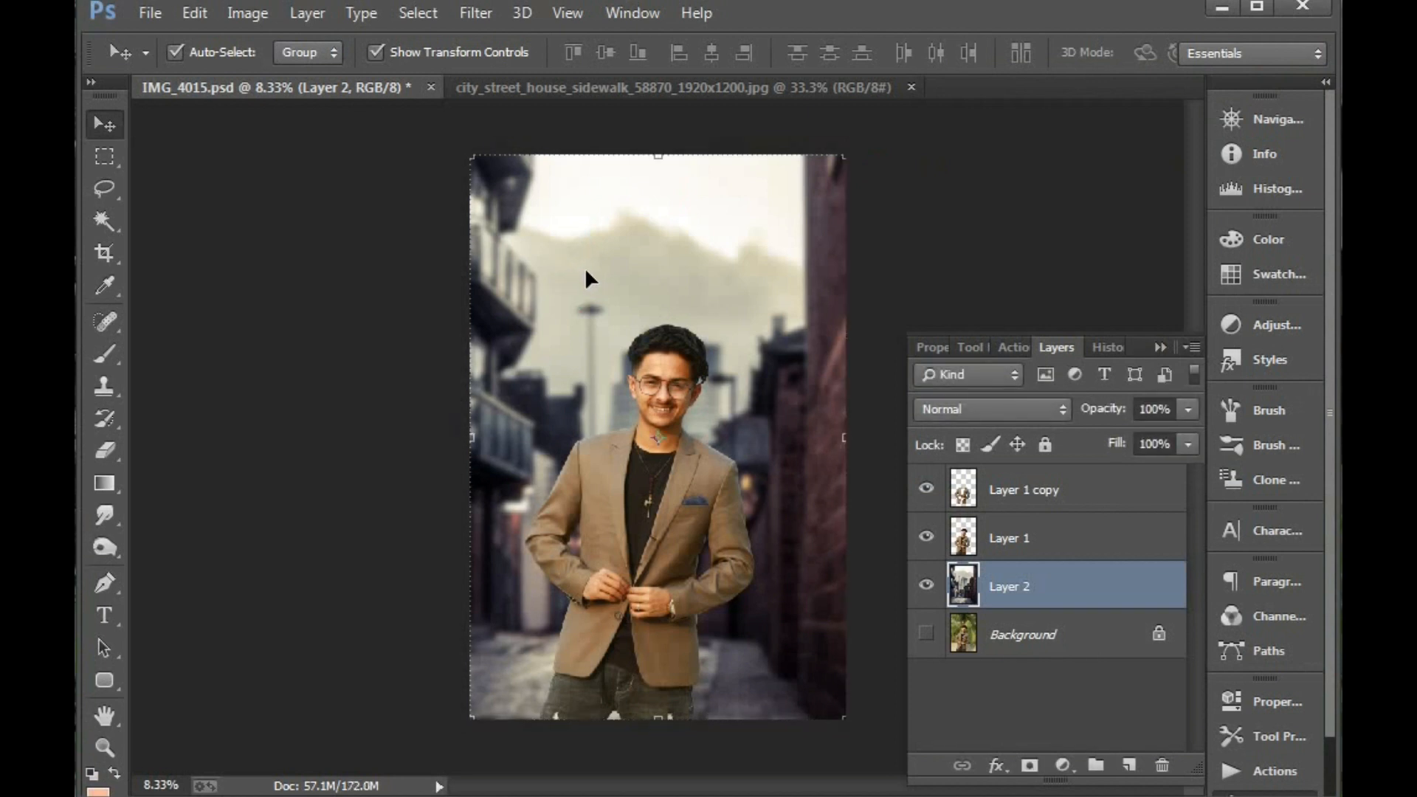
Open the sunset picture 92.jpg from the Sky folder inside All Caluction on Local Disk (D:)
left_click(143, 18)
left_click(165, 59)
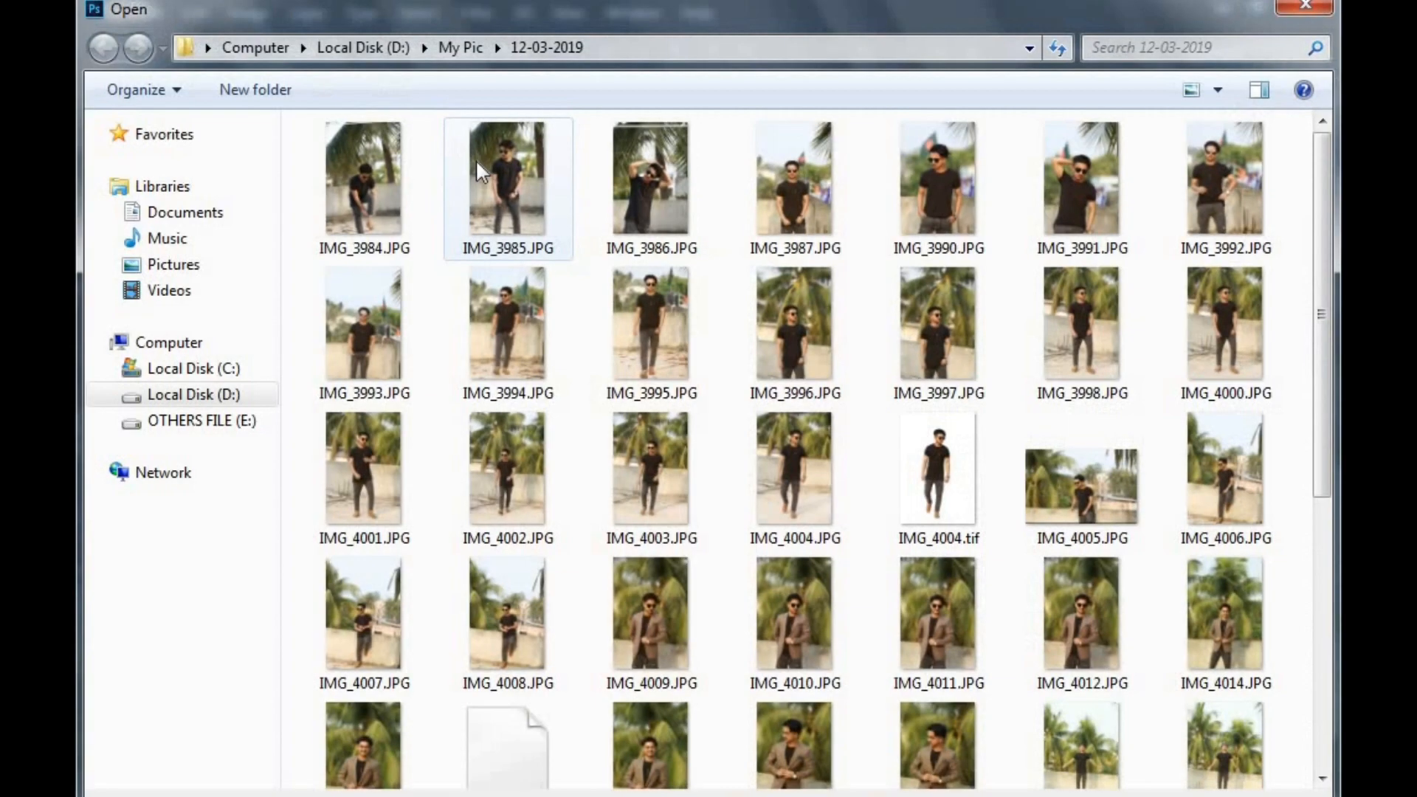
left_click(221, 396)
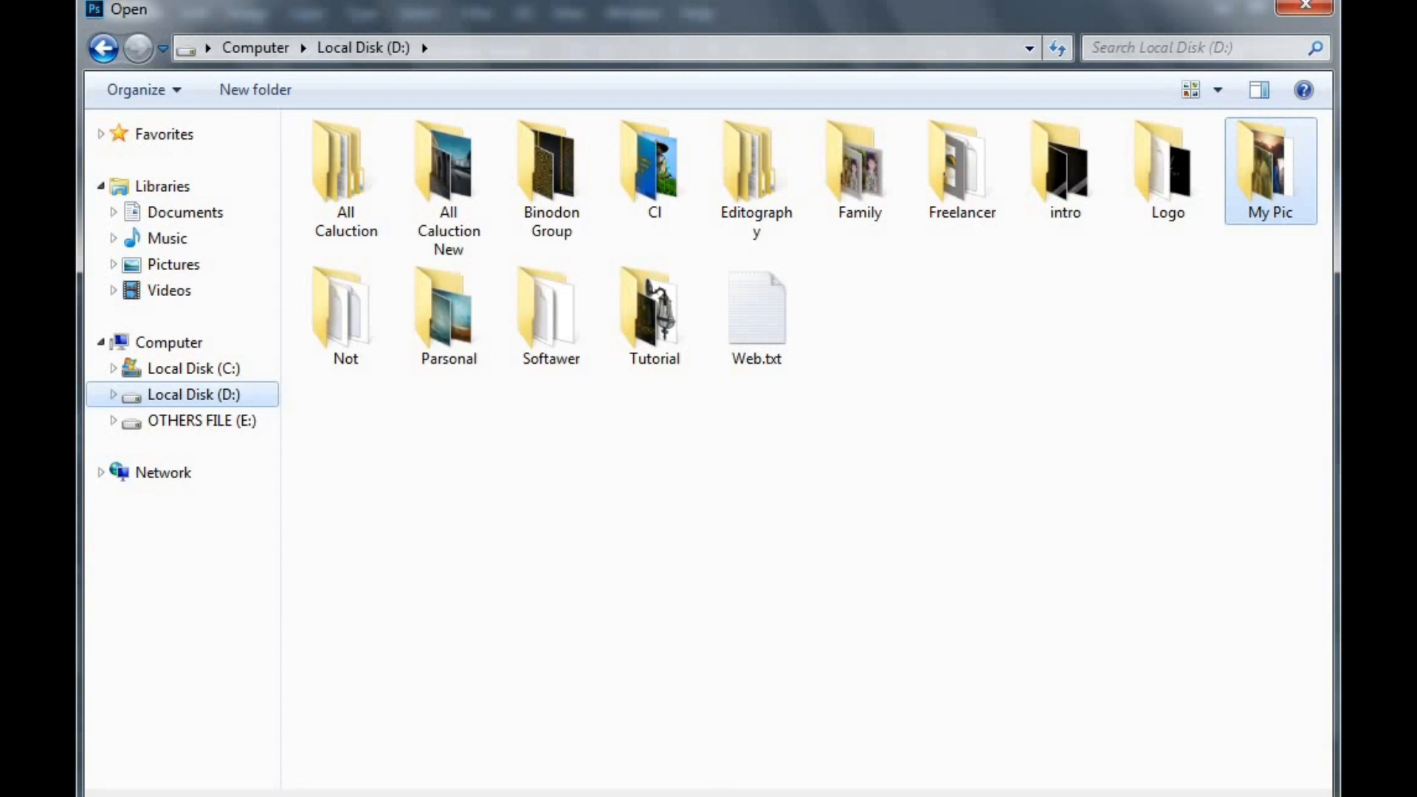
double_click(374, 195)
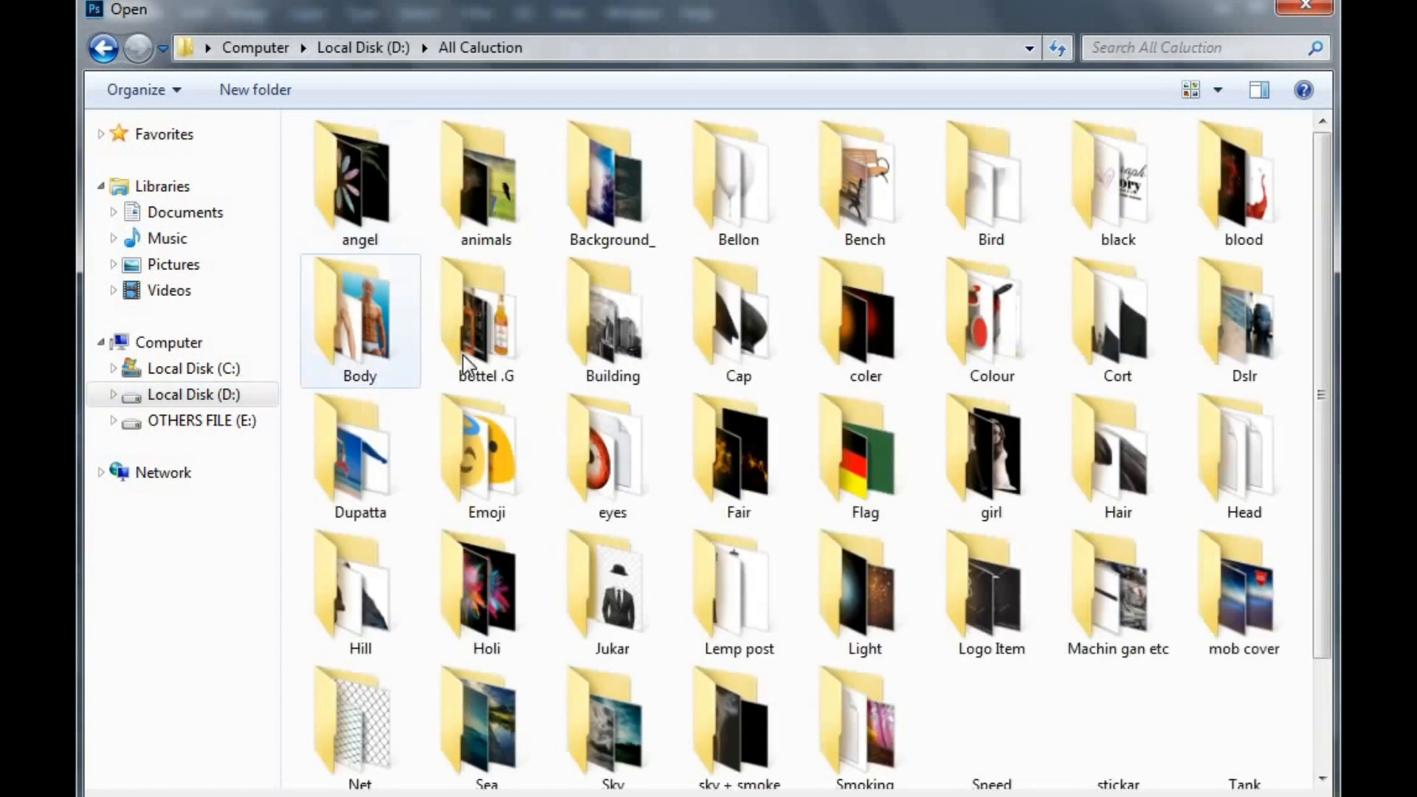
double_click(593, 719)
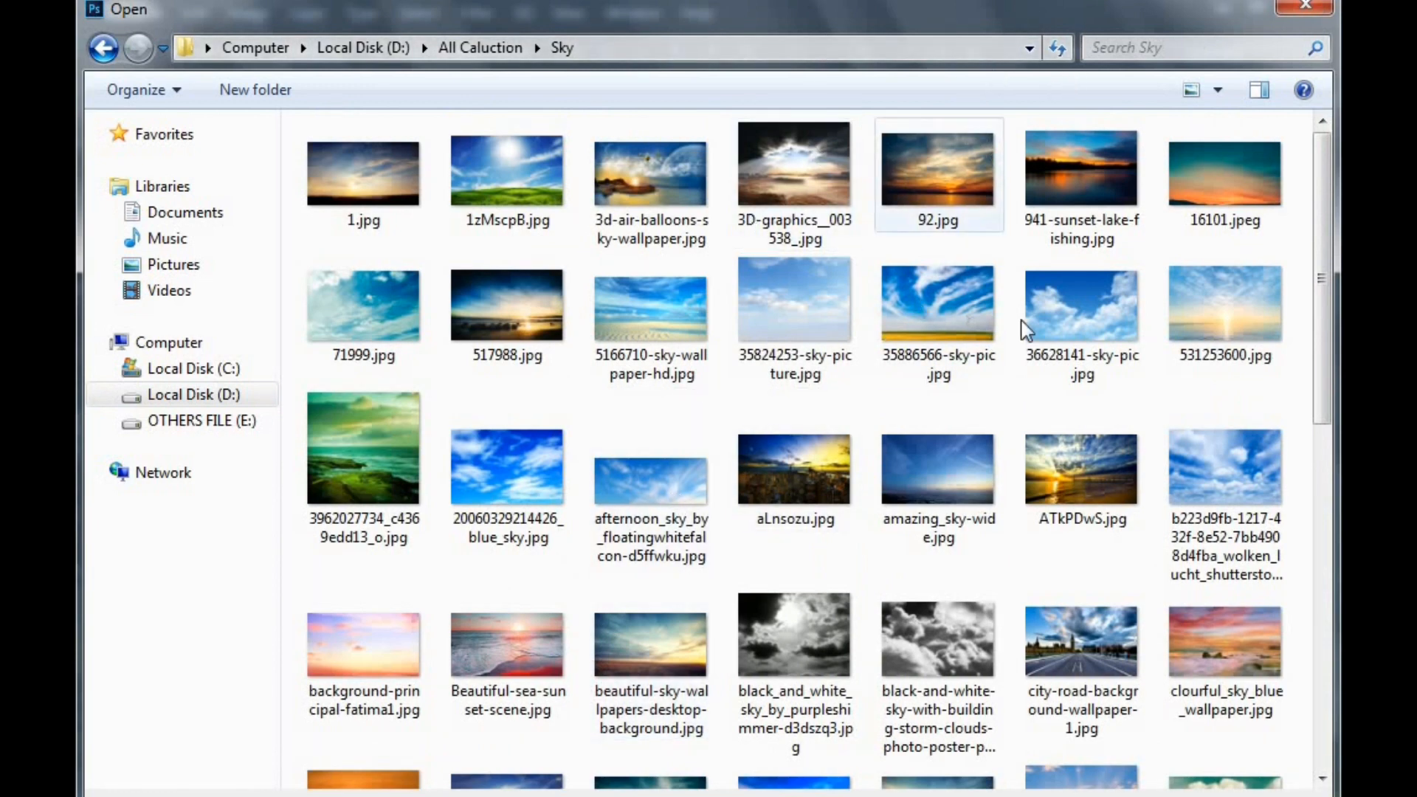
left_click_drag(1316, 252, 1305, 214)
double_click(918, 199)
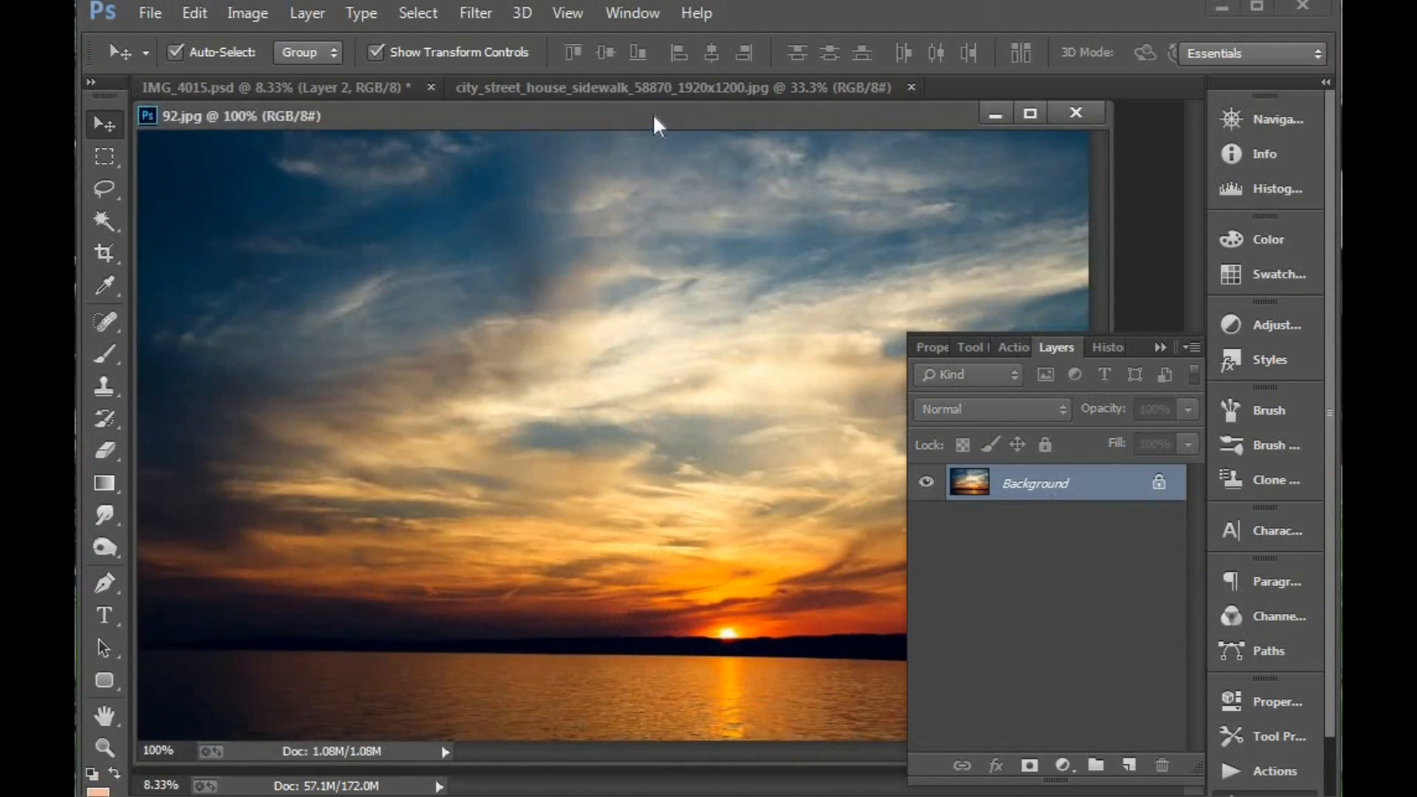
Copy the sunset picture into IMG_4015.psd directly above Layer 2, and close the 92.jpg document
left_click_drag(653, 113, 652, 351)
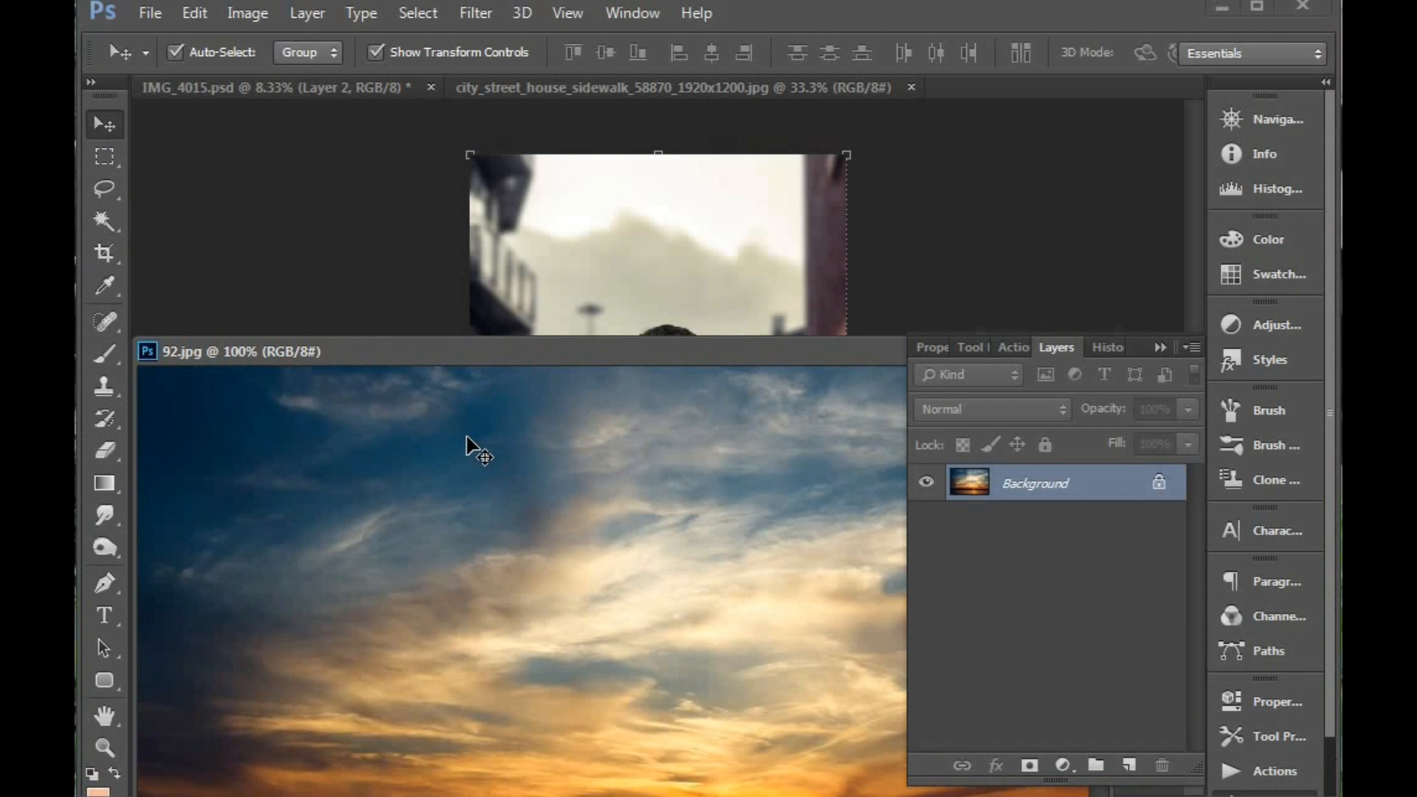
left_click_drag(566, 454, 645, 294)
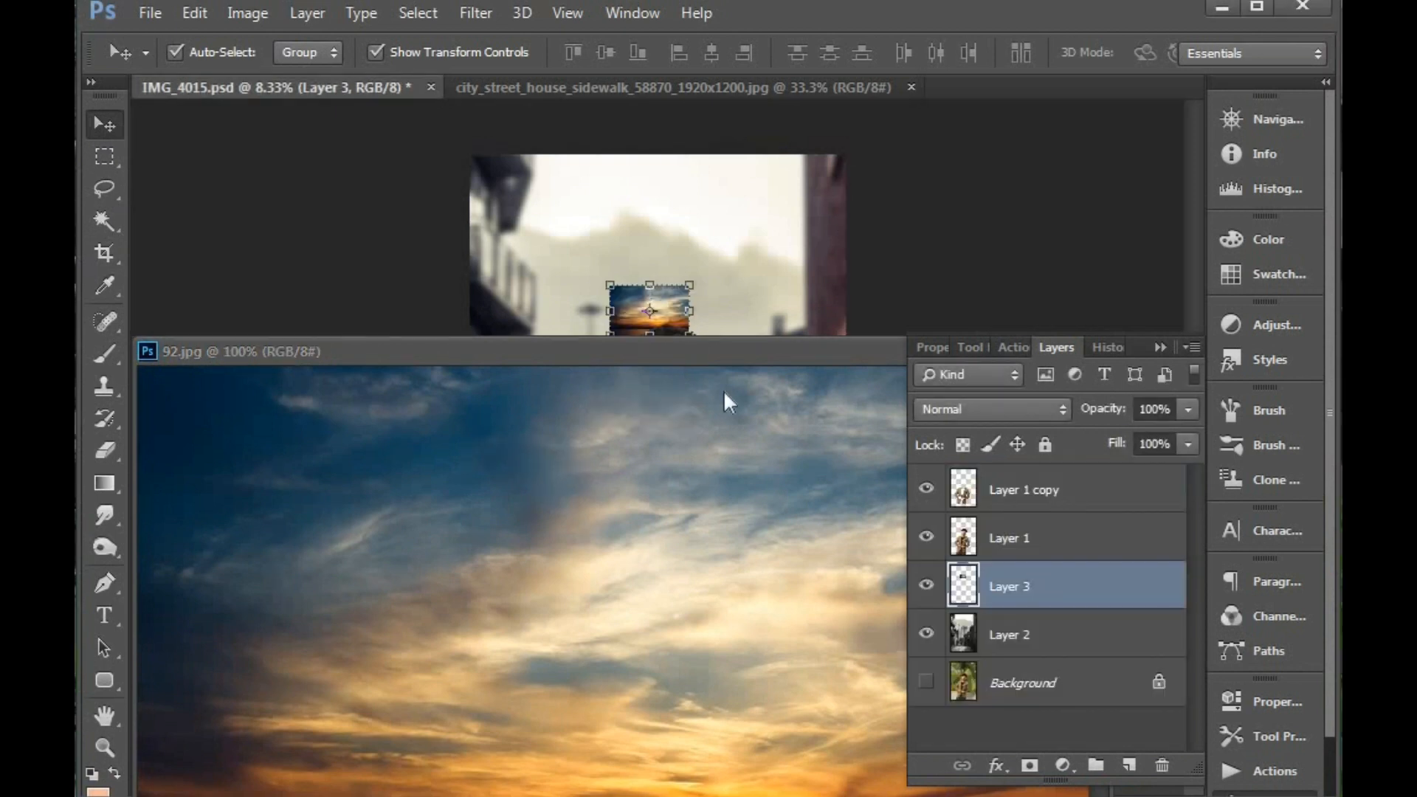
left_click_drag(830, 359, 475, 304)
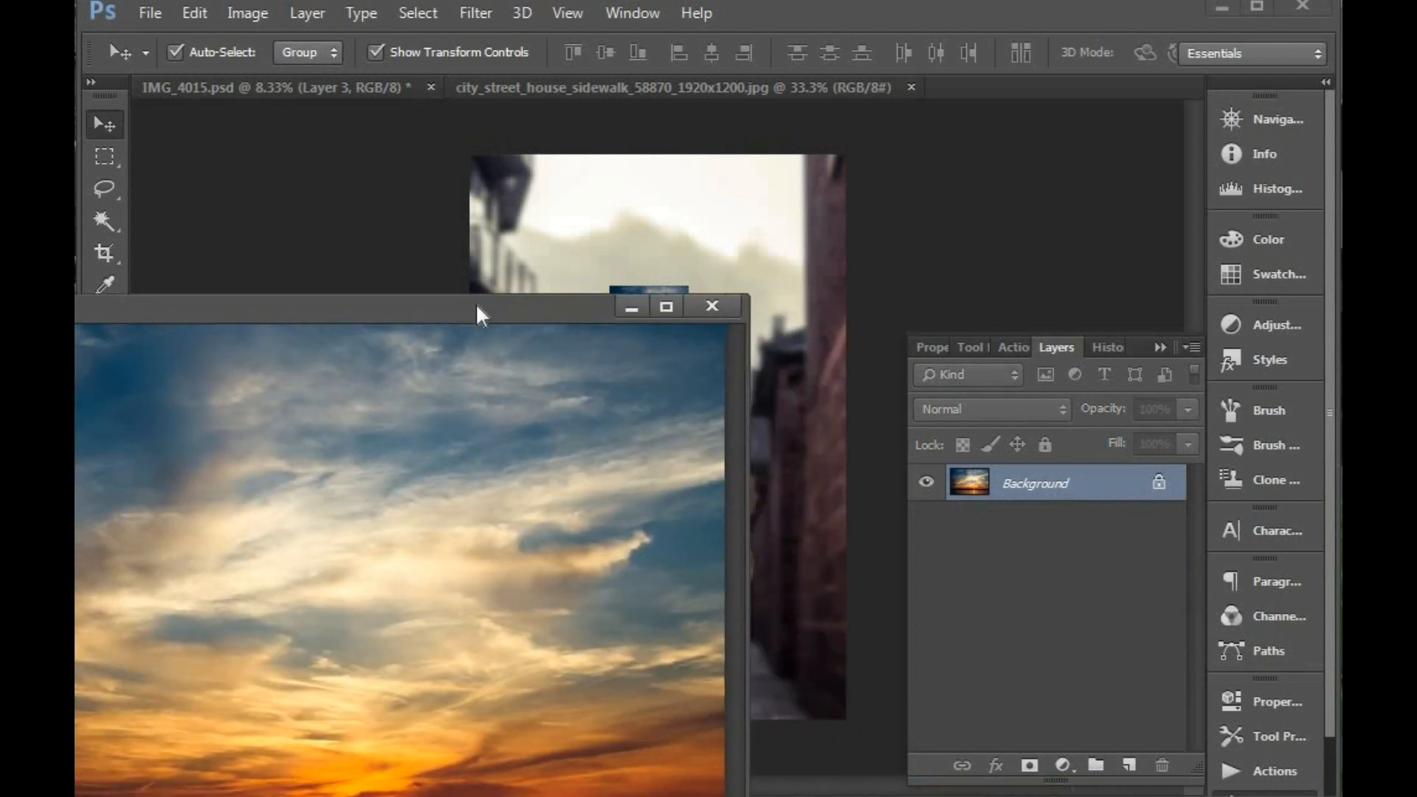
left_click(707, 307)
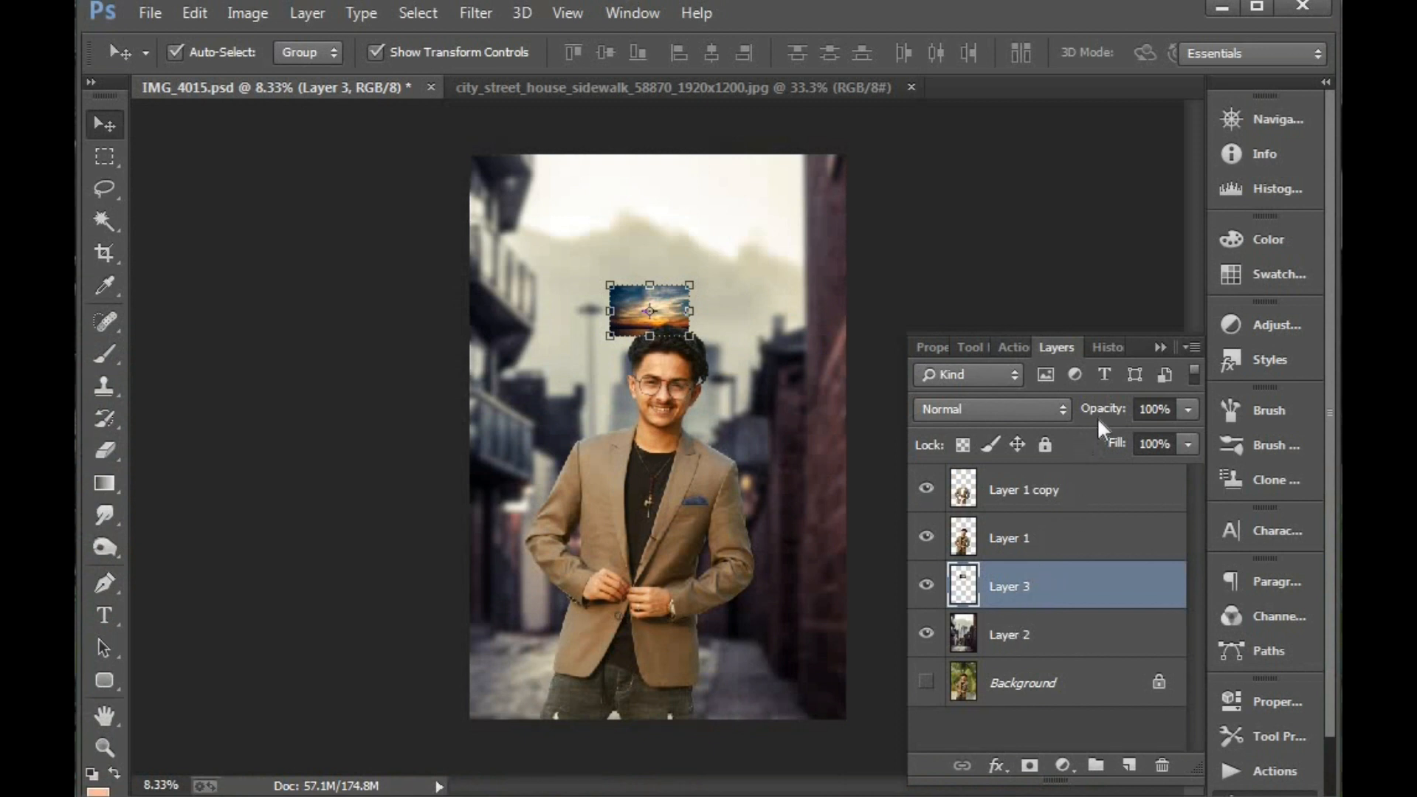
Lower the sunset layer's opacity to 46%, enlarge it proportionally to about 698%, and shift it left and slightly down over the street
left_click_drag(1100, 415, 1043, 418)
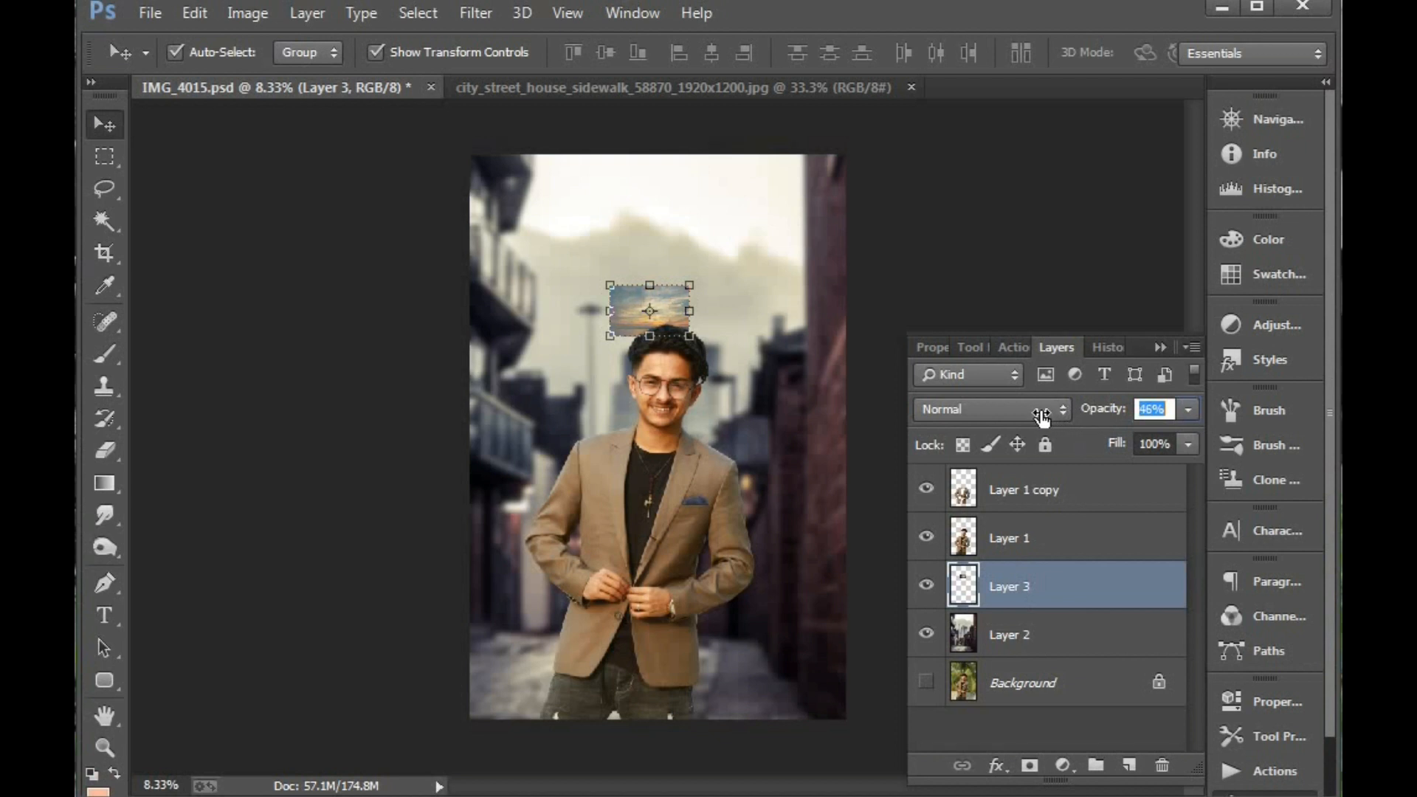
left_click_drag(685, 283, 927, 181)
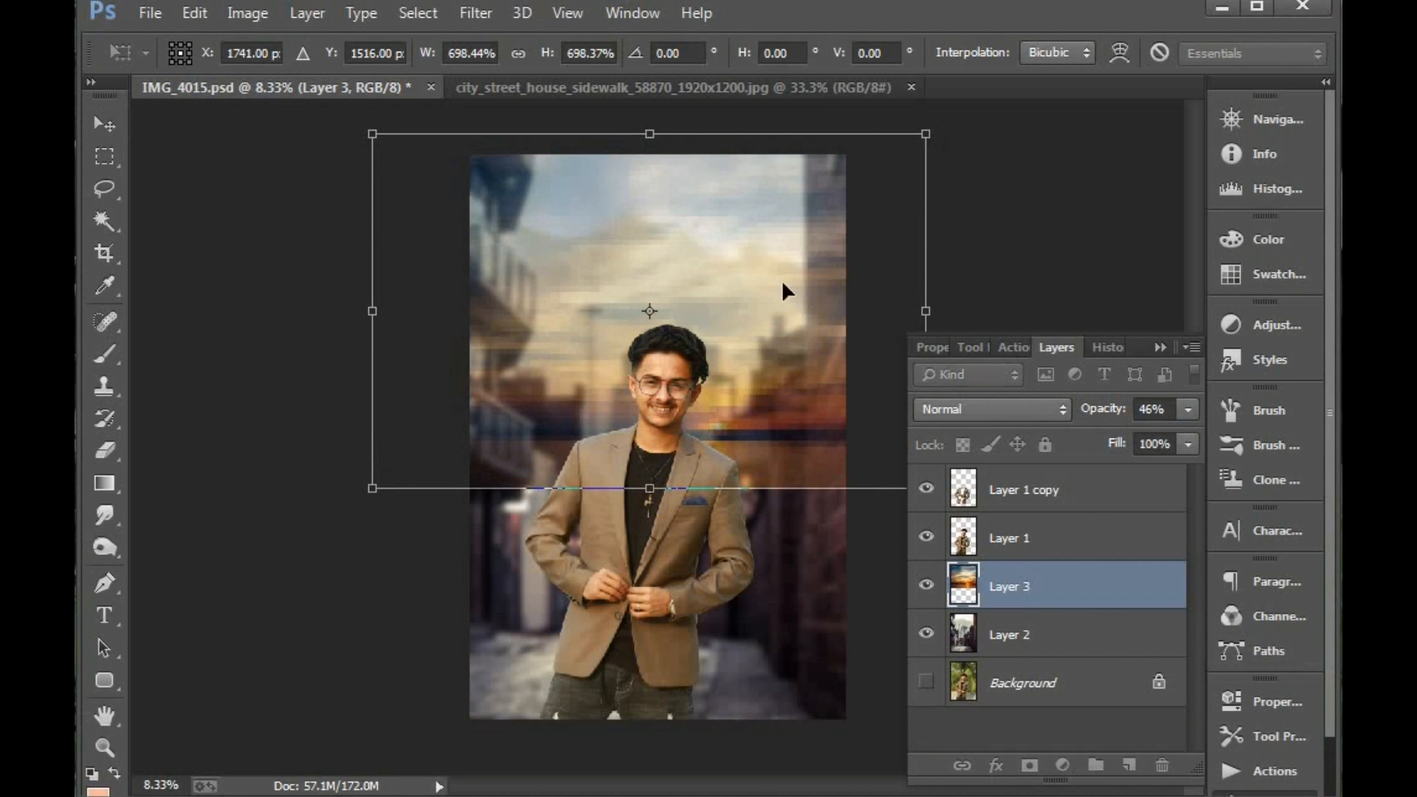
key("Return")
left_click_drag(708, 258, 700, 275)
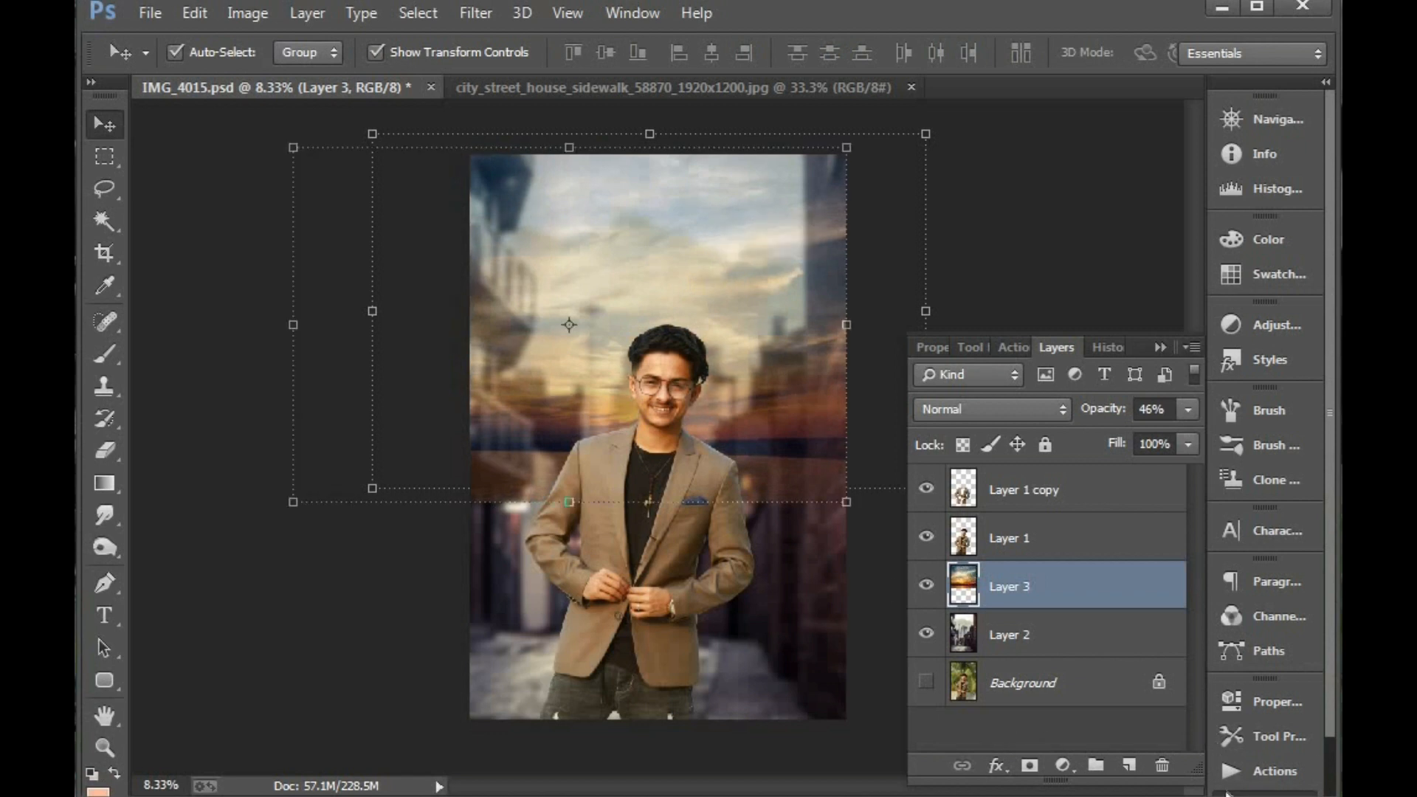
Enlarge the sunset layer further so its clouds extend well past the canvas sides, and reduce its opacity to 20%
left_click(1227, 792)
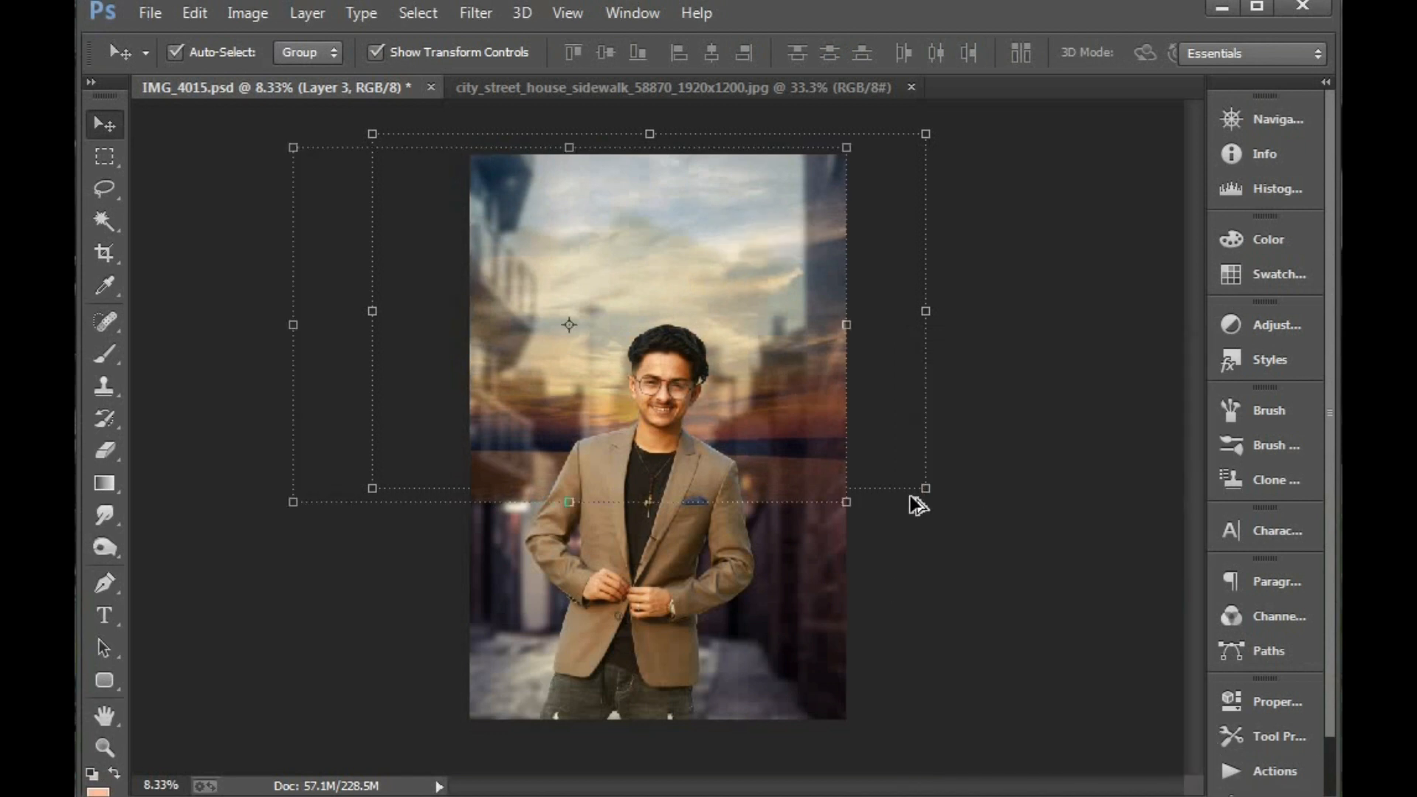
left_click_drag(847, 502, 871, 511)
left_click_drag(815, 430, 831, 414)
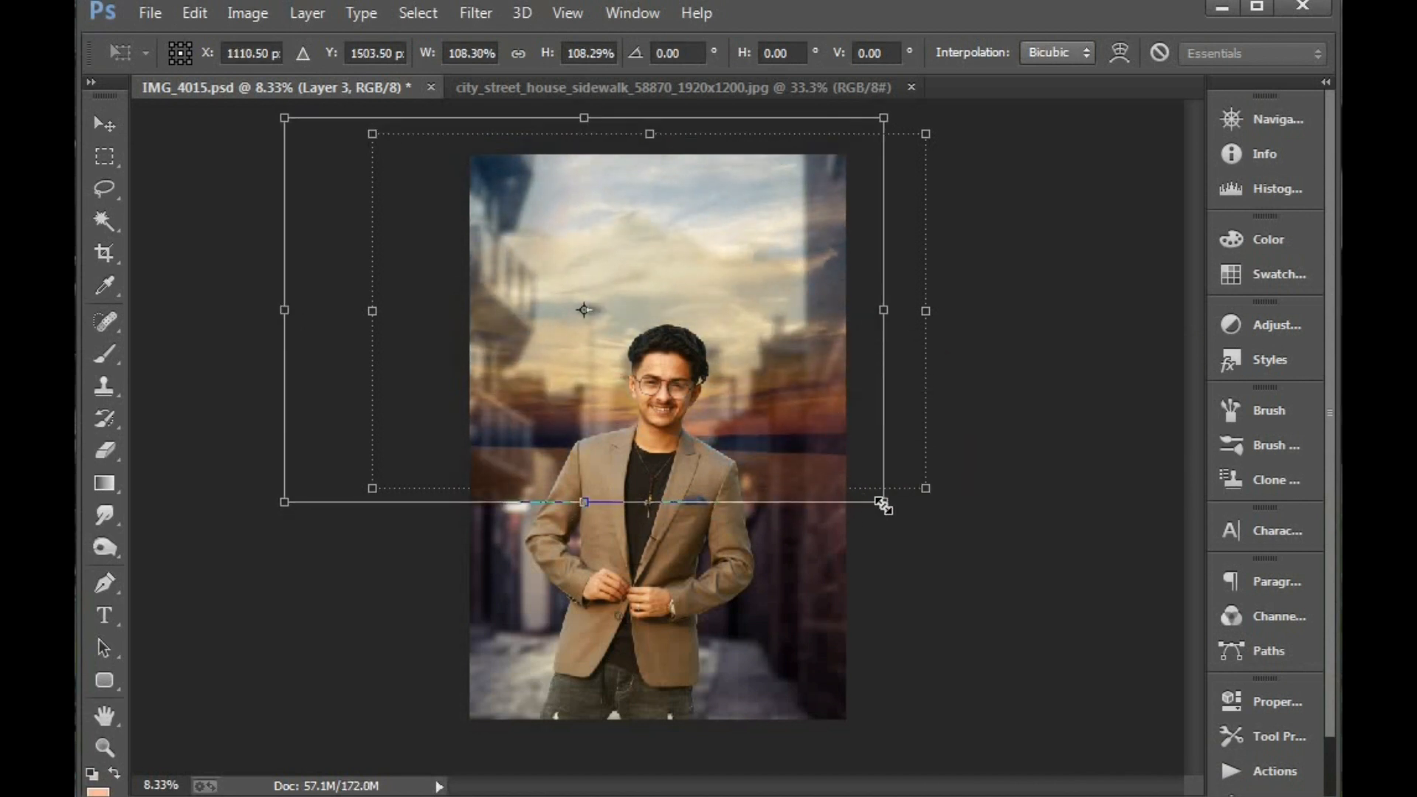
left_click_drag(883, 504, 980, 563)
left_click_drag(860, 373, 834, 382)
key("Return")
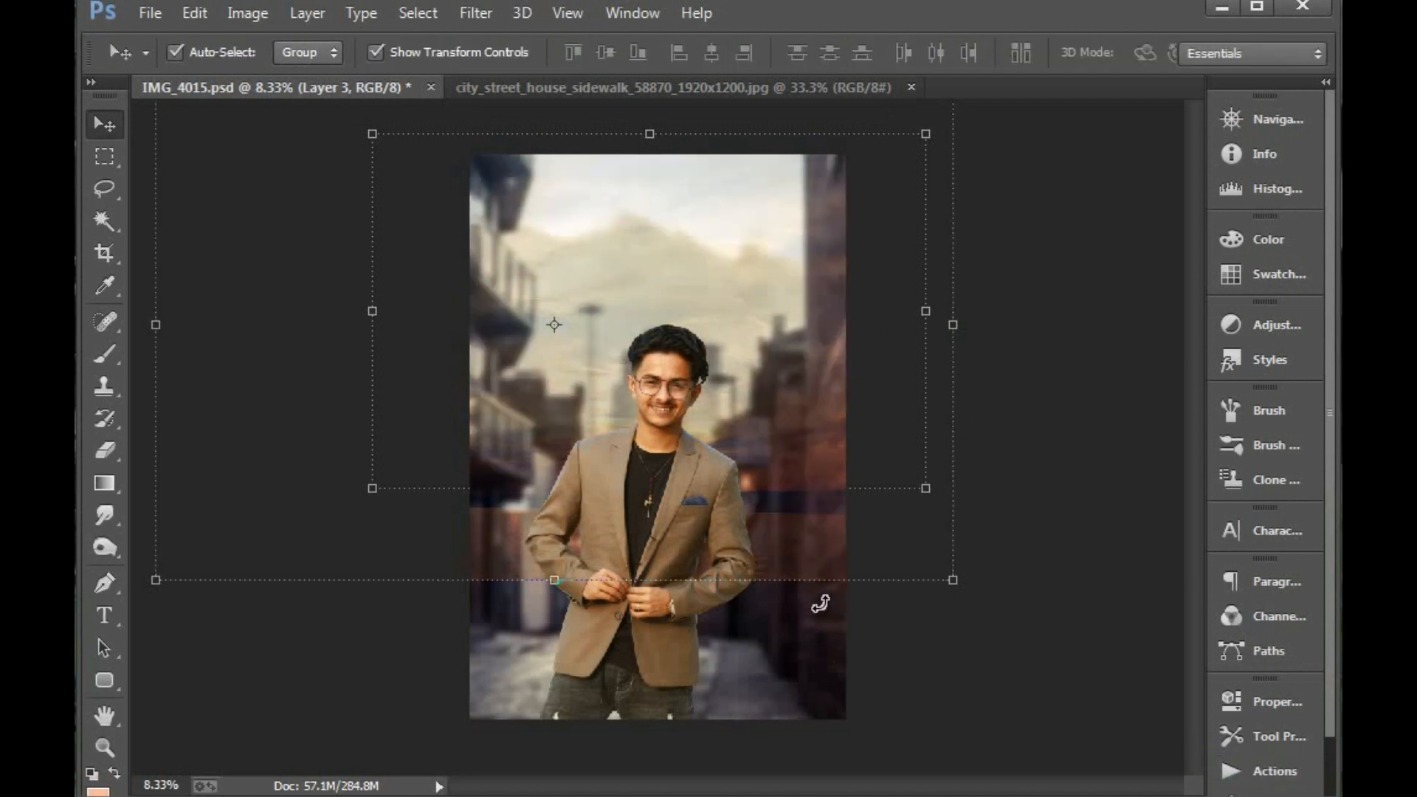
Select the bright sky and the hazy area below it on Layer 2 using the Magic Wand at tolerance 40
left_click_drag(373, 137, 925, 548)
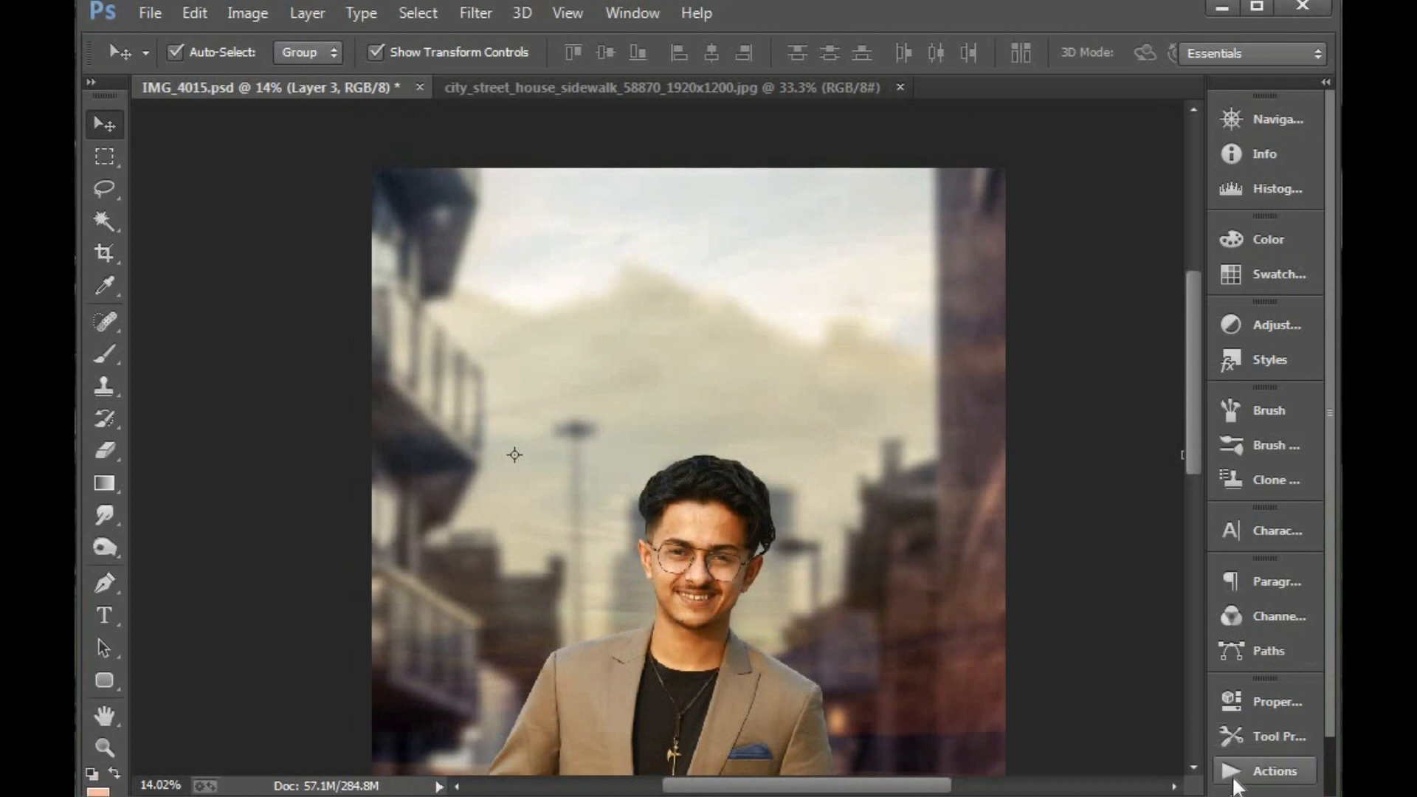
left_click(1247, 793)
left_click(1024, 644)
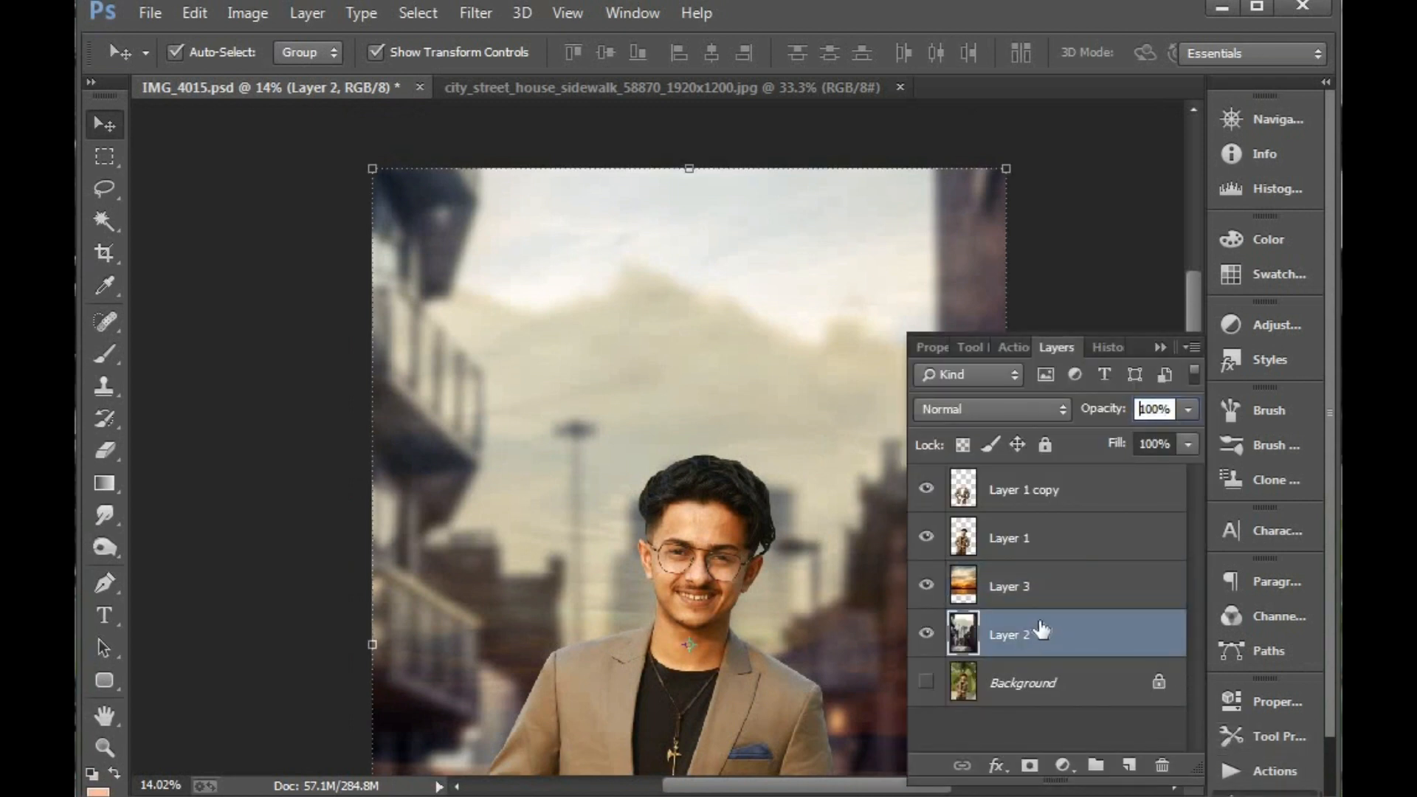
left_click(105, 220)
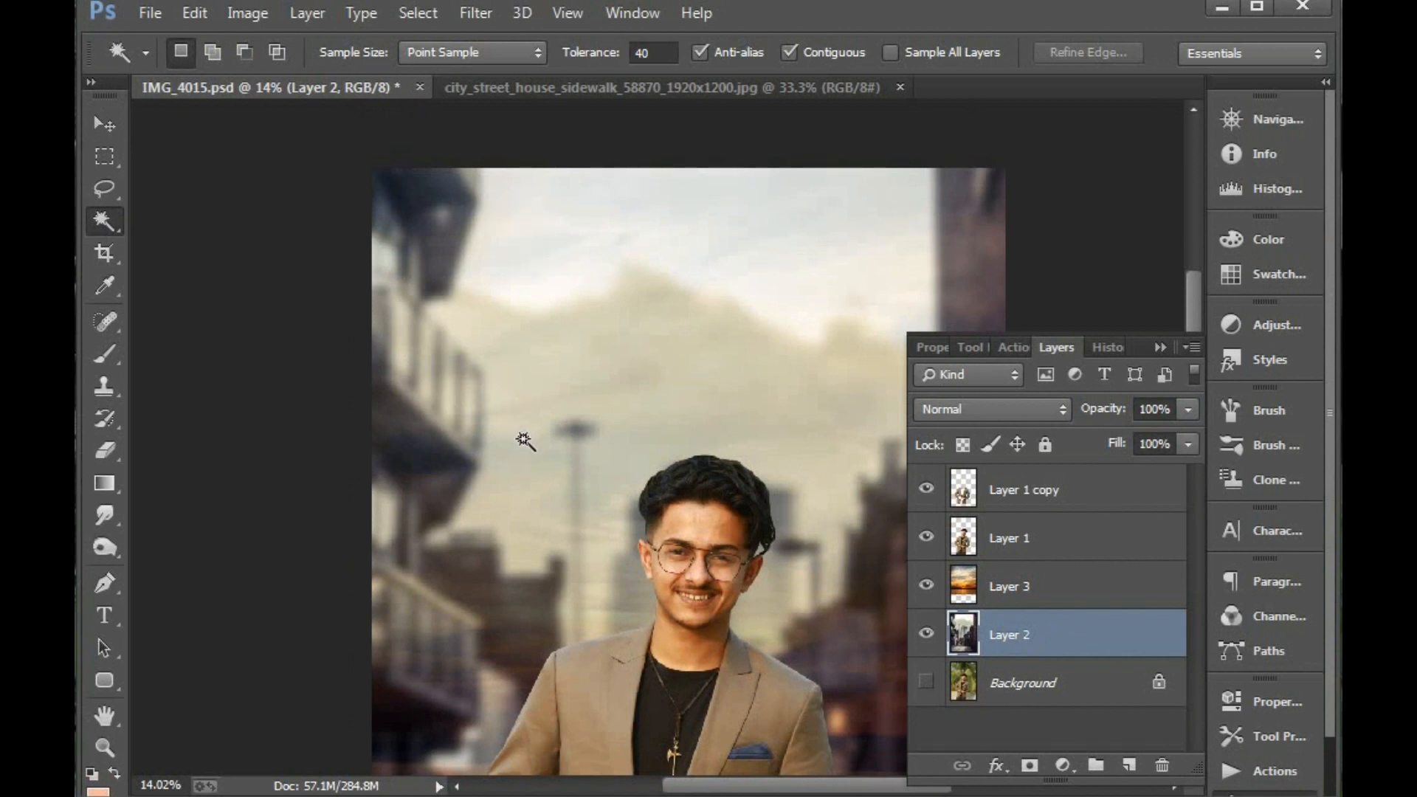
left_click(742, 262)
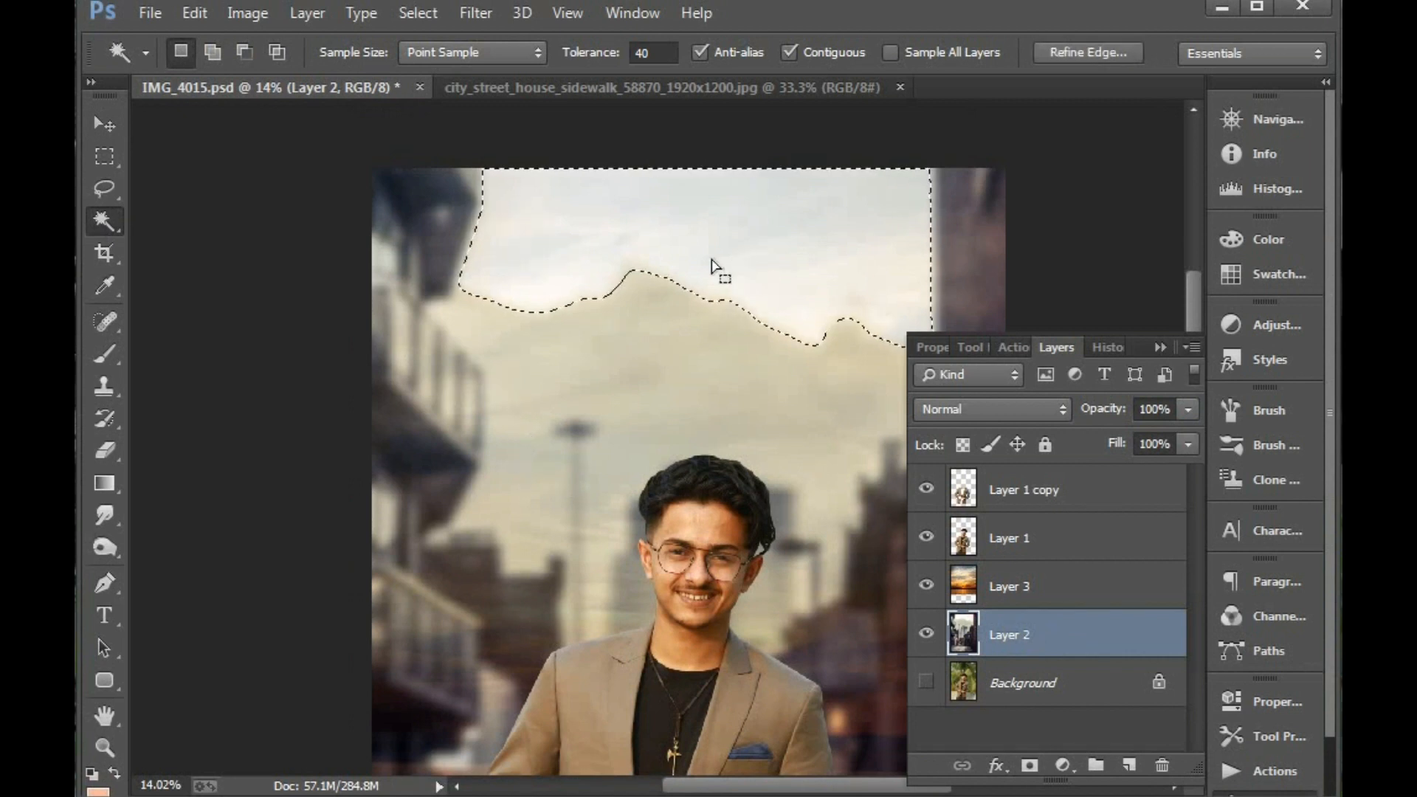
left_click(675, 328, "shift")
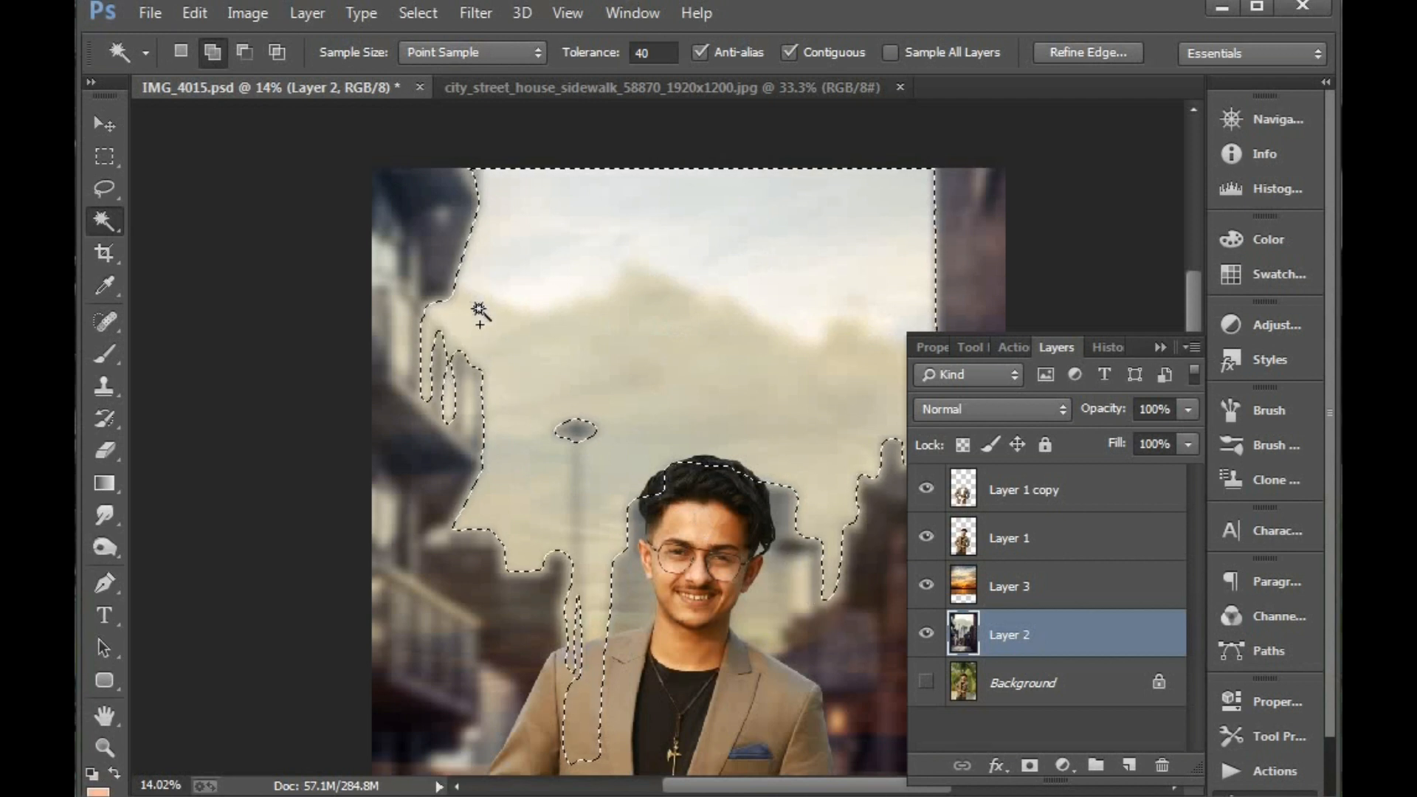
Clean up the sky selection with the Lasso, subtracting the gaps in the balcony railings and adding the street lamp's head
left_click(104, 190)
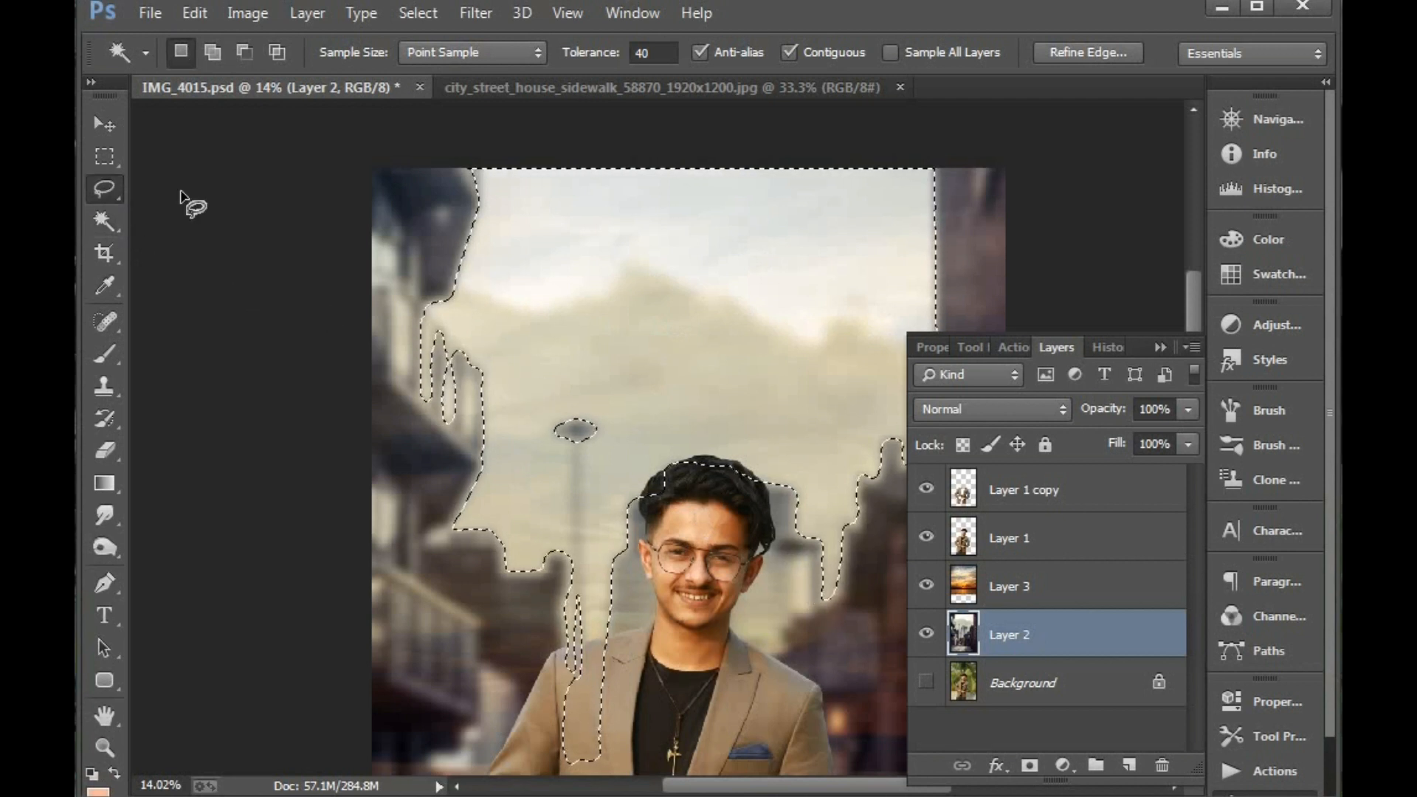
key("alt")
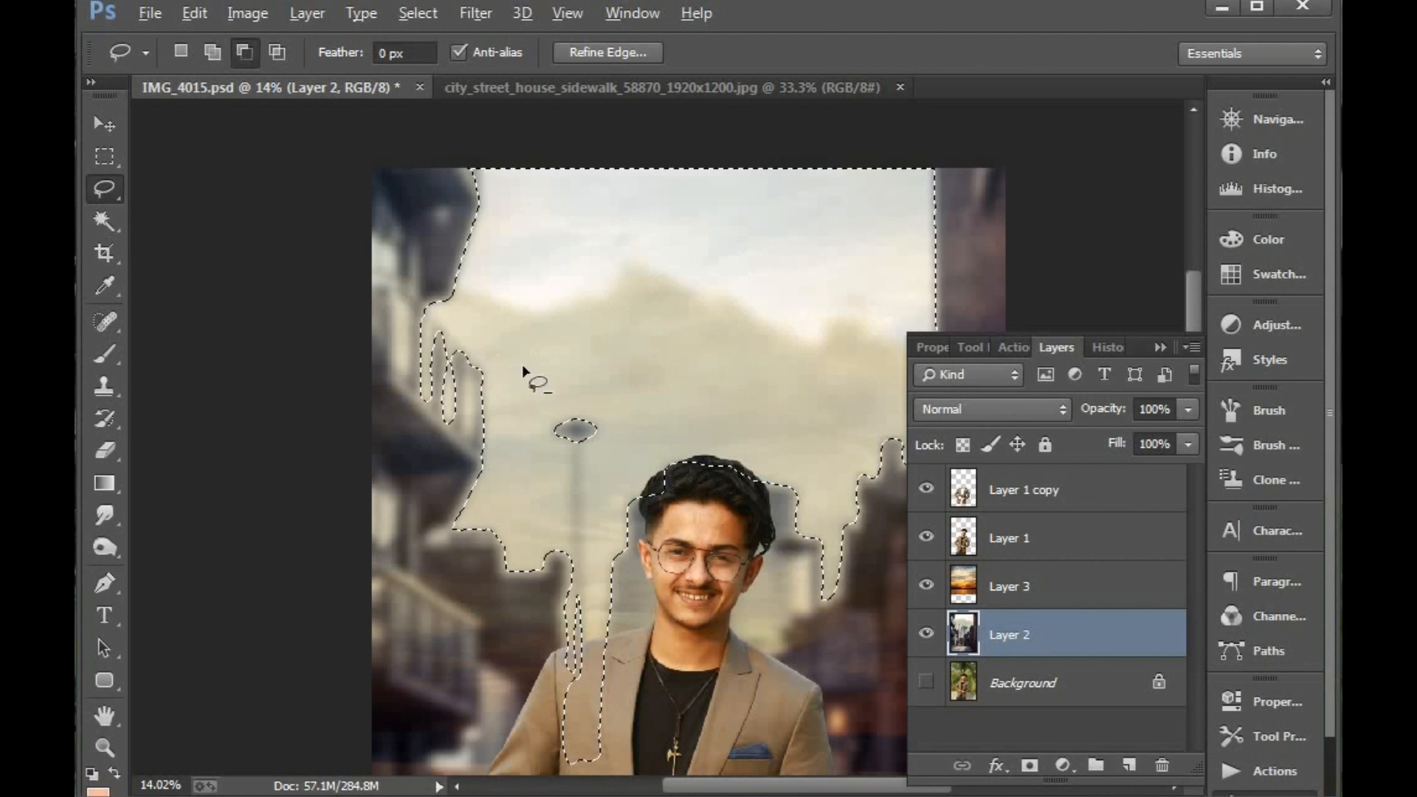
mouse_move(424, 303)
left_mouse_down()
mouse_move(484, 386)
mouse_move(443, 443)
mouse_move(425, 306)
left_mouse_up()
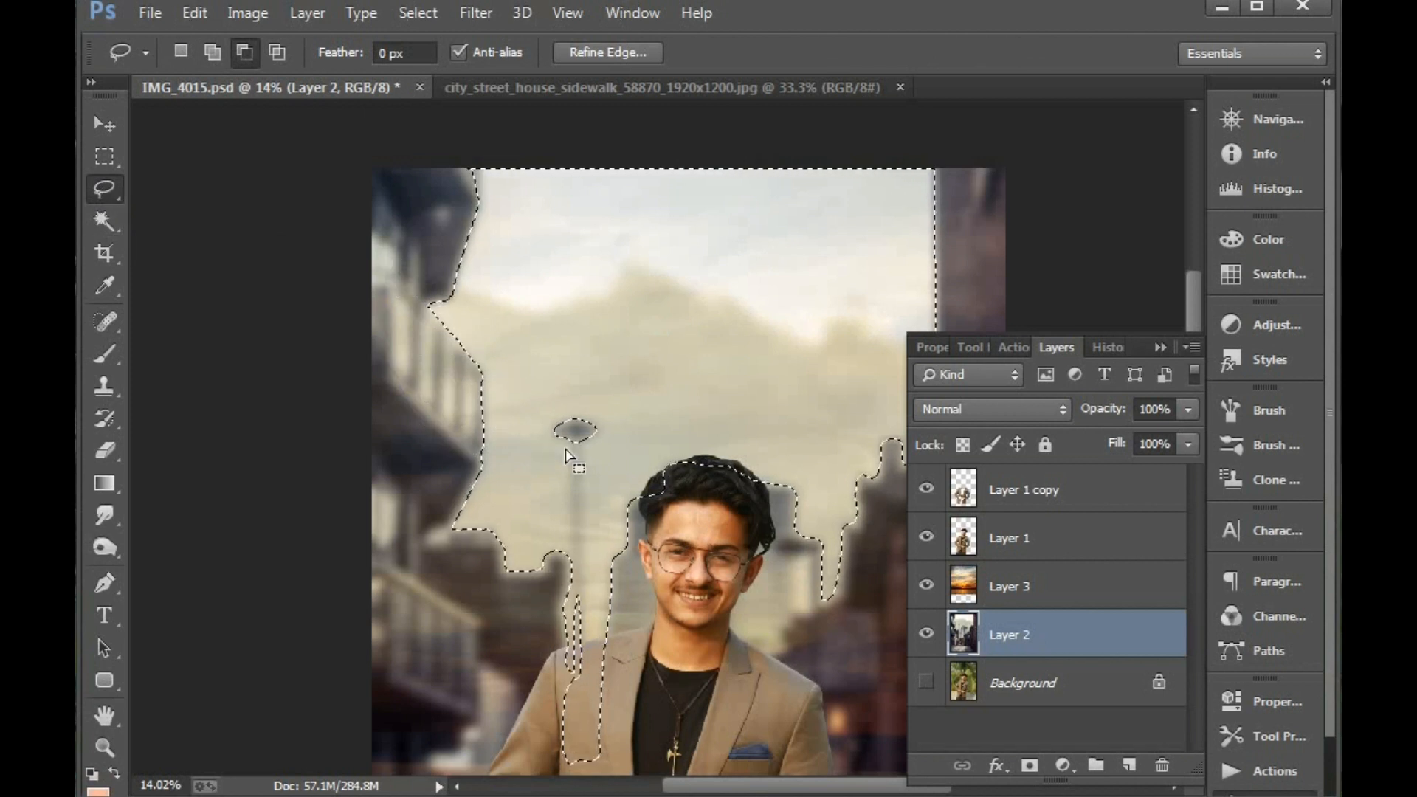
key("shift")
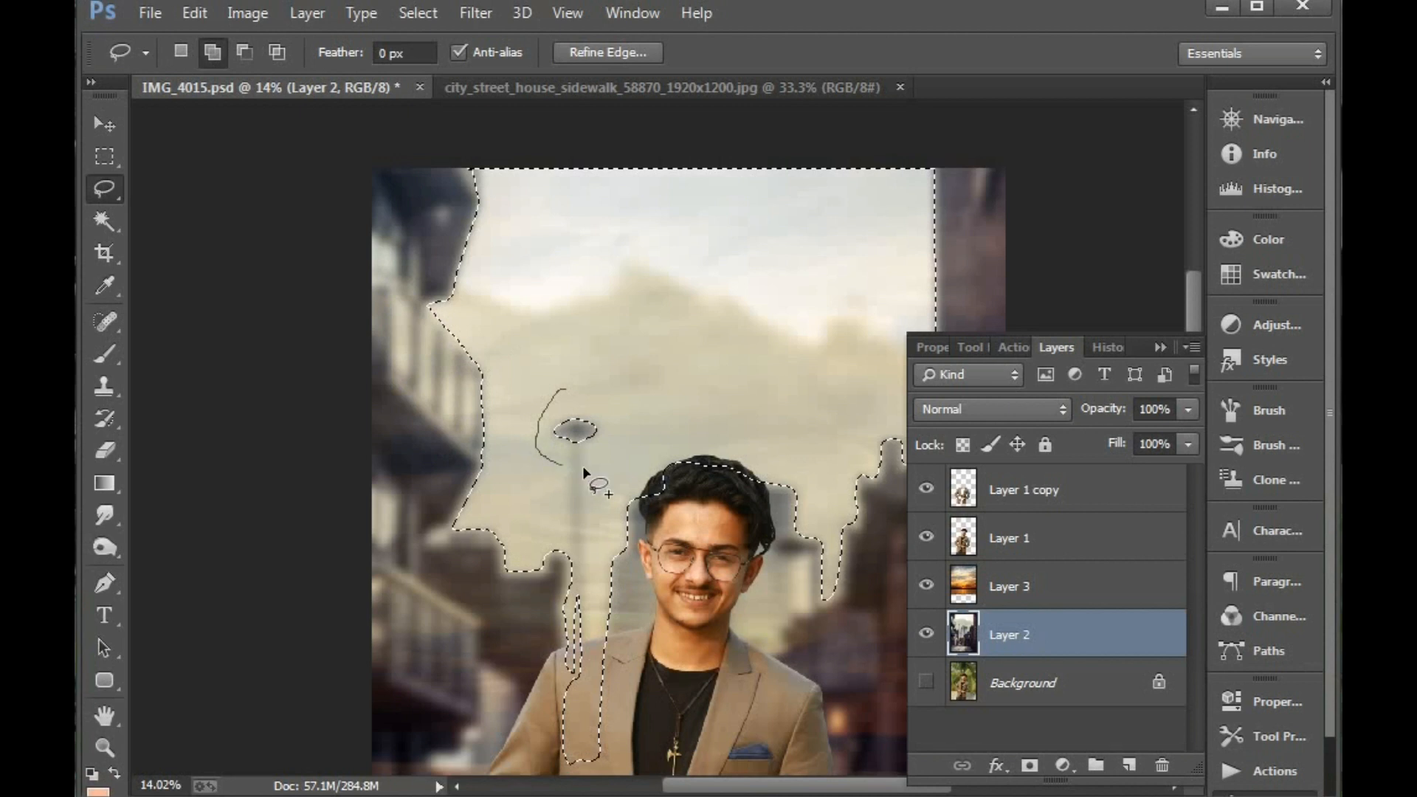
mouse_move(622, 421)
left_mouse_down()
mouse_move(602, 379)
mouse_move(565, 389)
left_mouse_up()
Feather the sky selection by 5 pixels
mouse_move(807, 567)
left_mouse_down()
mouse_move(624, 502)
mouse_move(703, 430)
mouse_move(707, 475)
left_mouse_up()
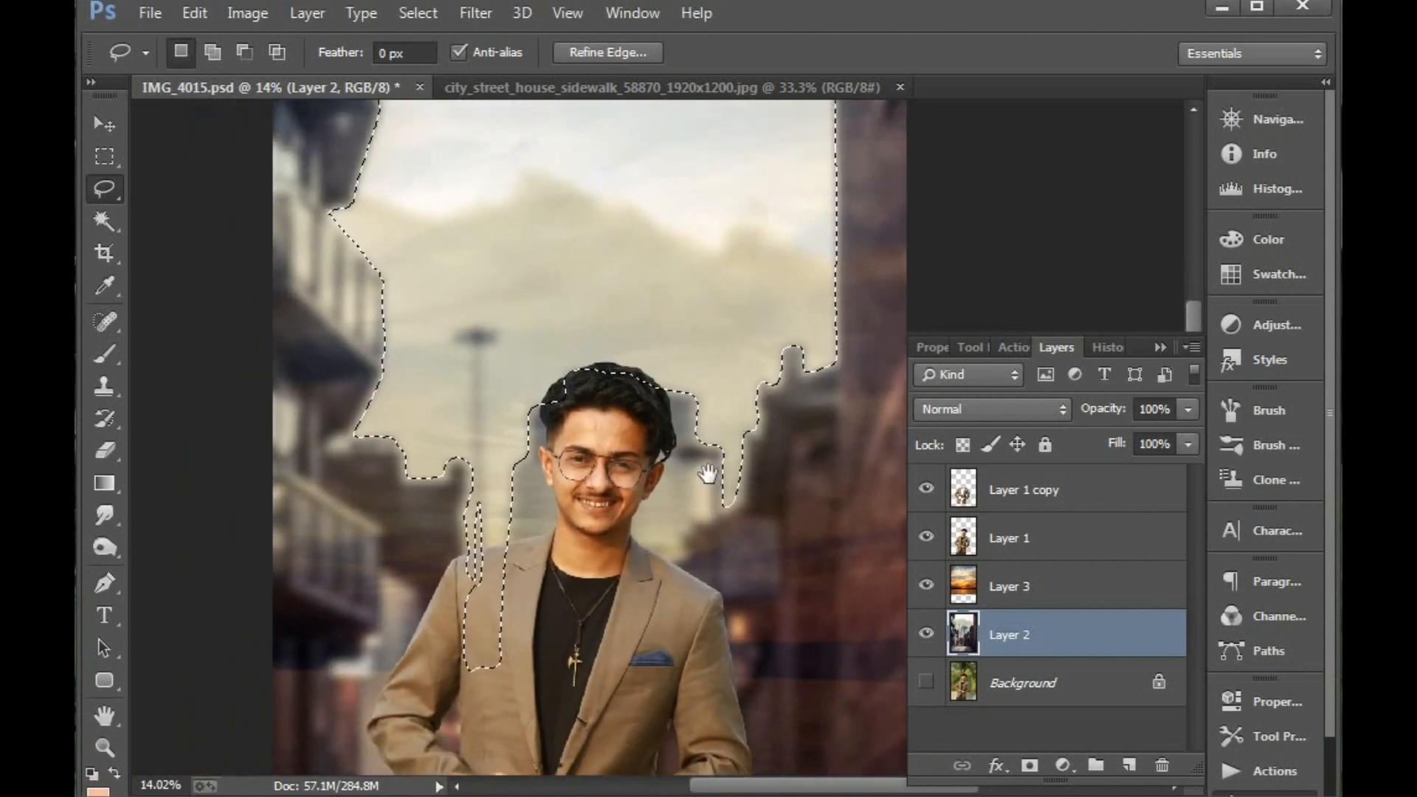
right_click(655, 311)
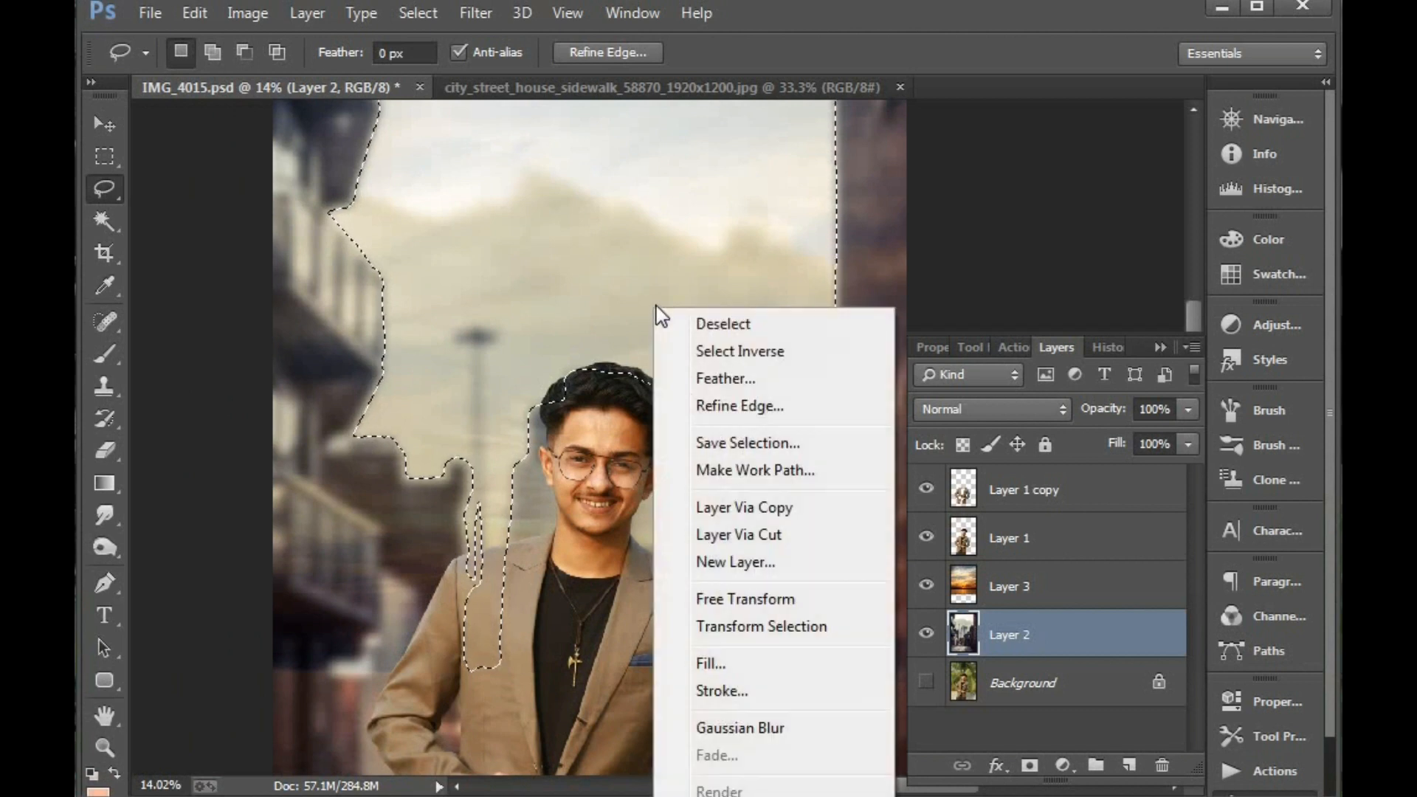
left_click(723, 381)
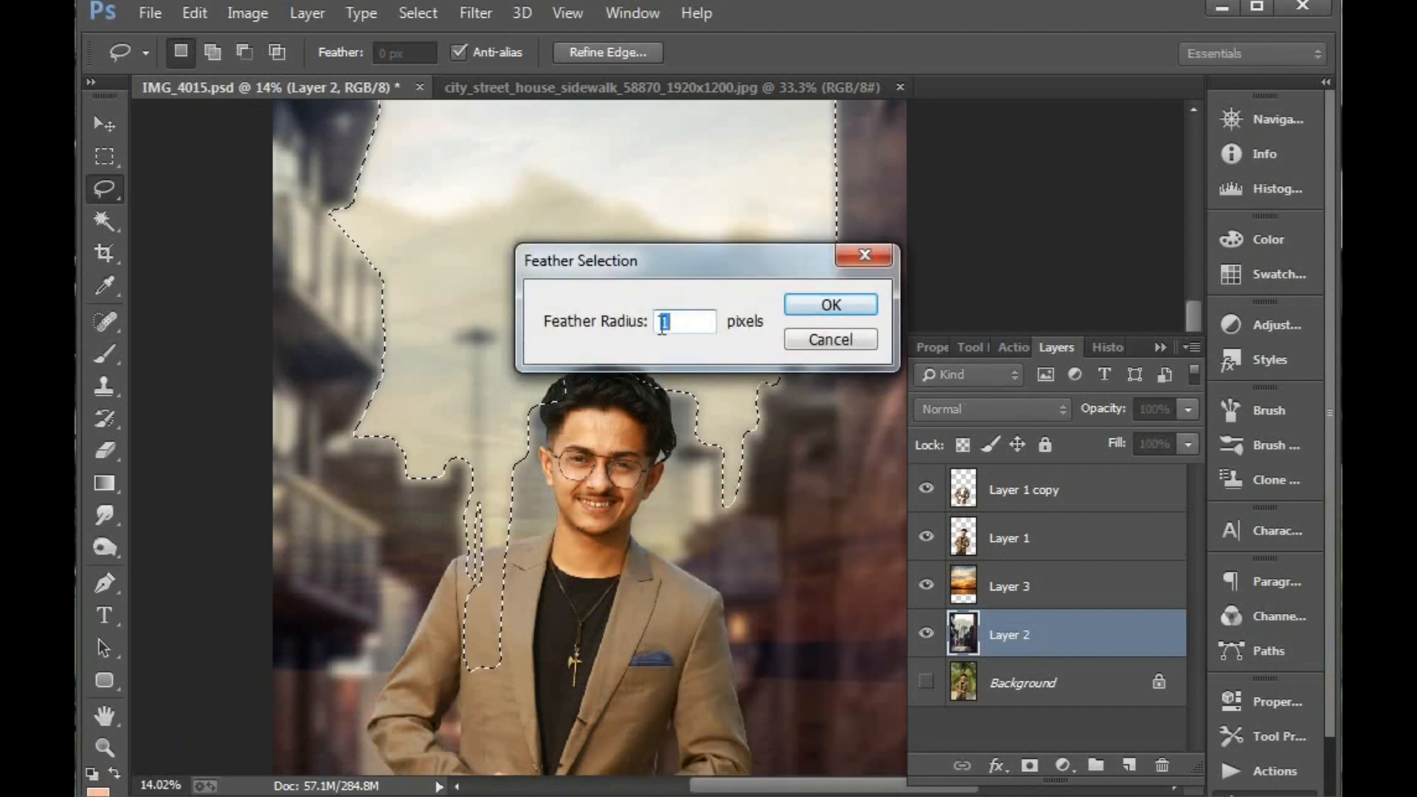
type("5")
key("Return")
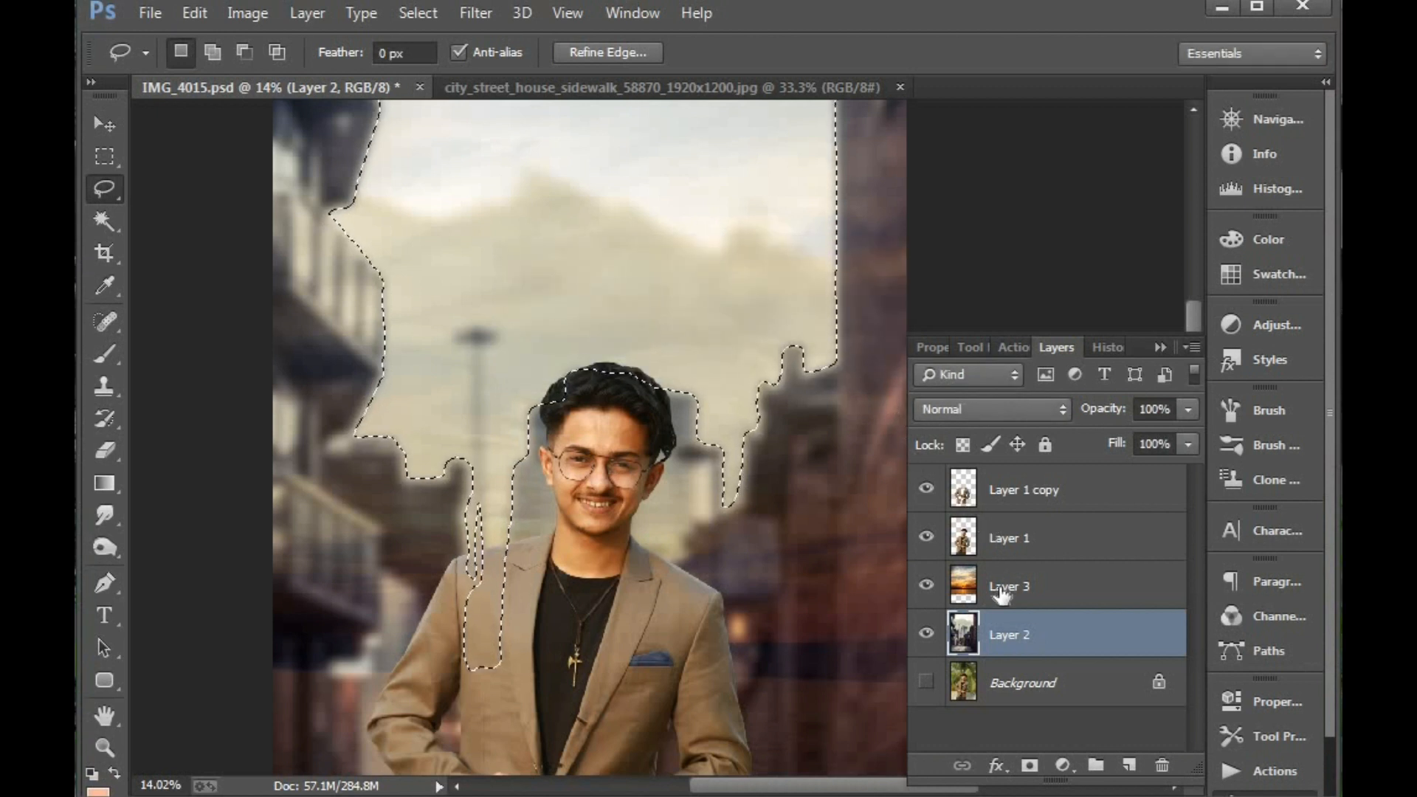
Invert the sky selection, delete that area from the sunset picture on Layer 3, and deselect
key("ctrl+minus")
key("ctrl+minus")
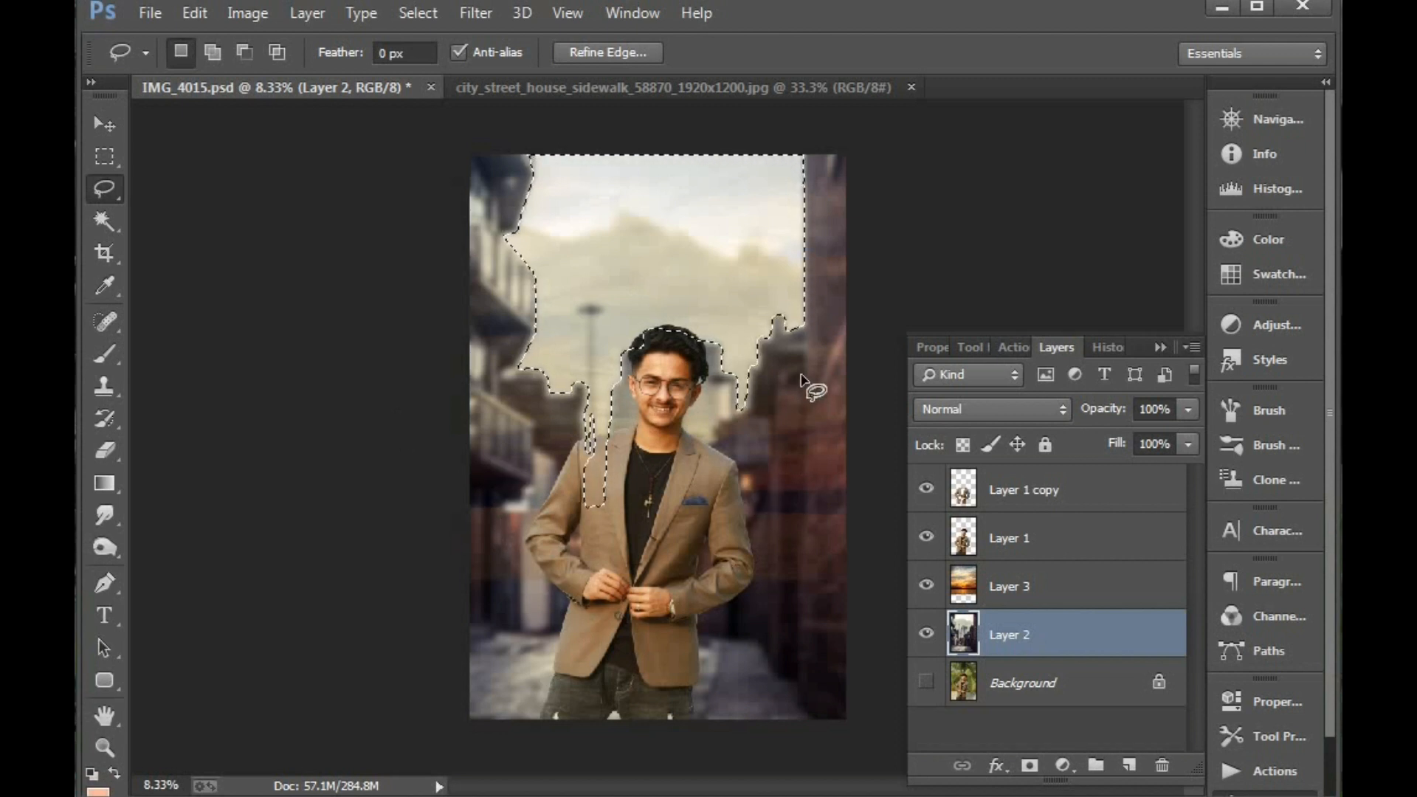
key("ctrl+shift+i")
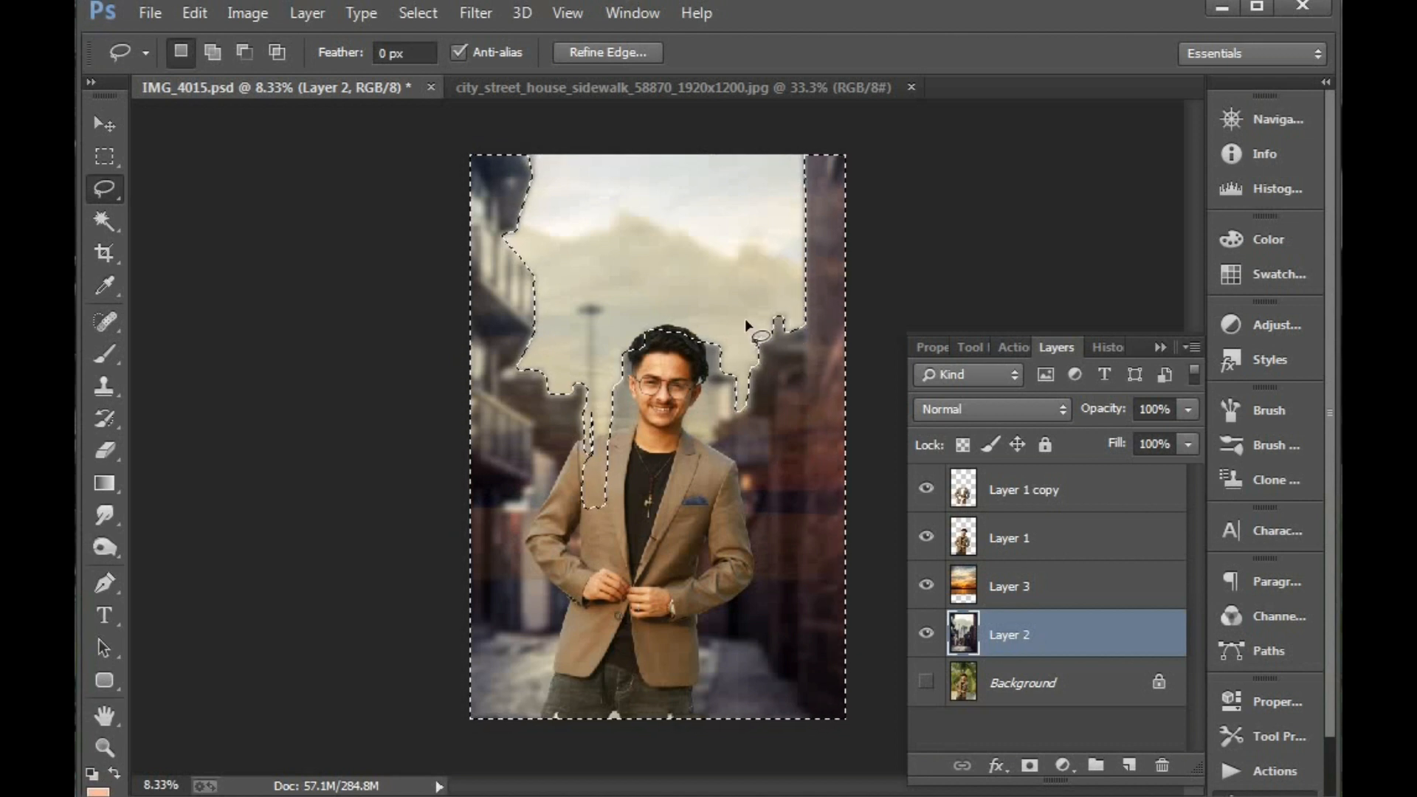
left_click(1035, 588)
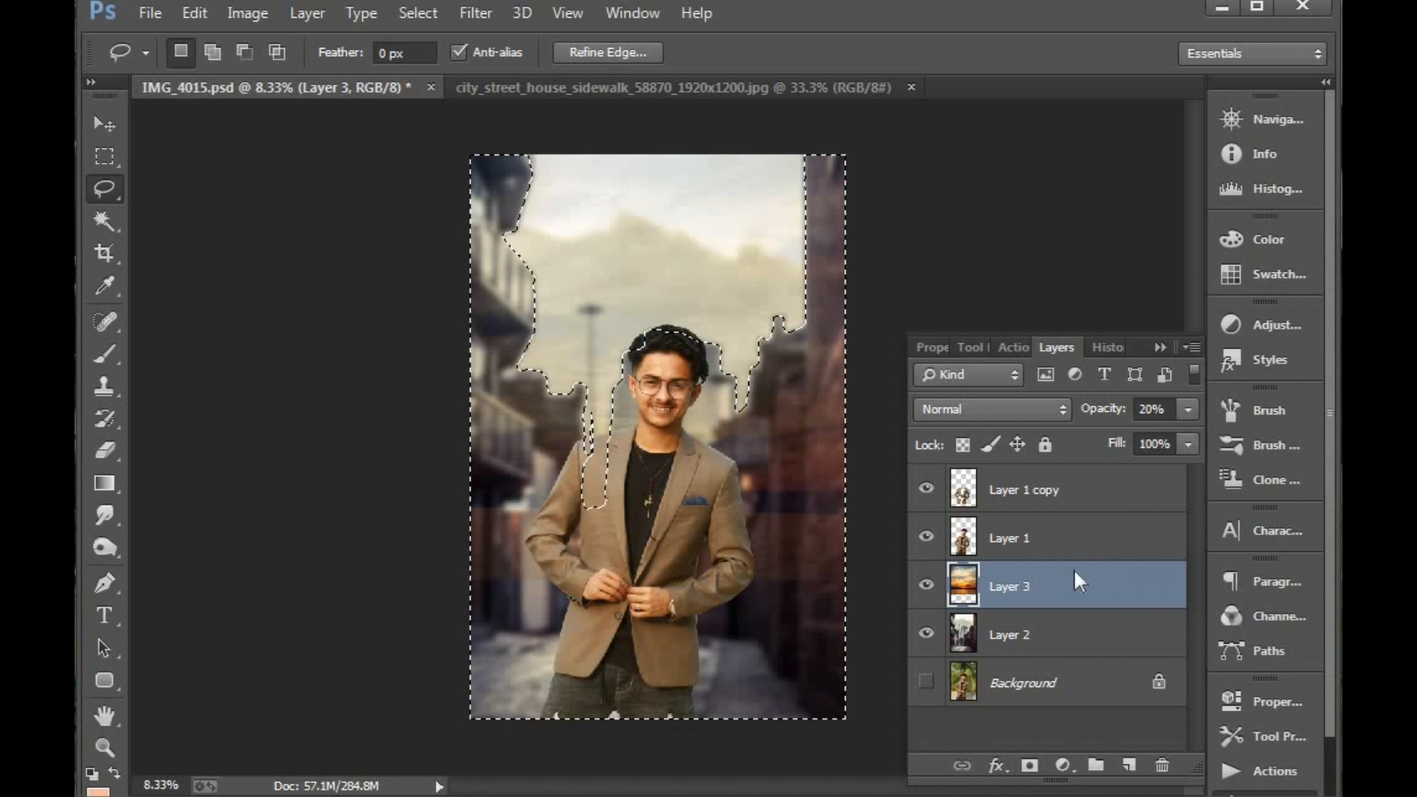
key("Delete")
key("ctrl+d")
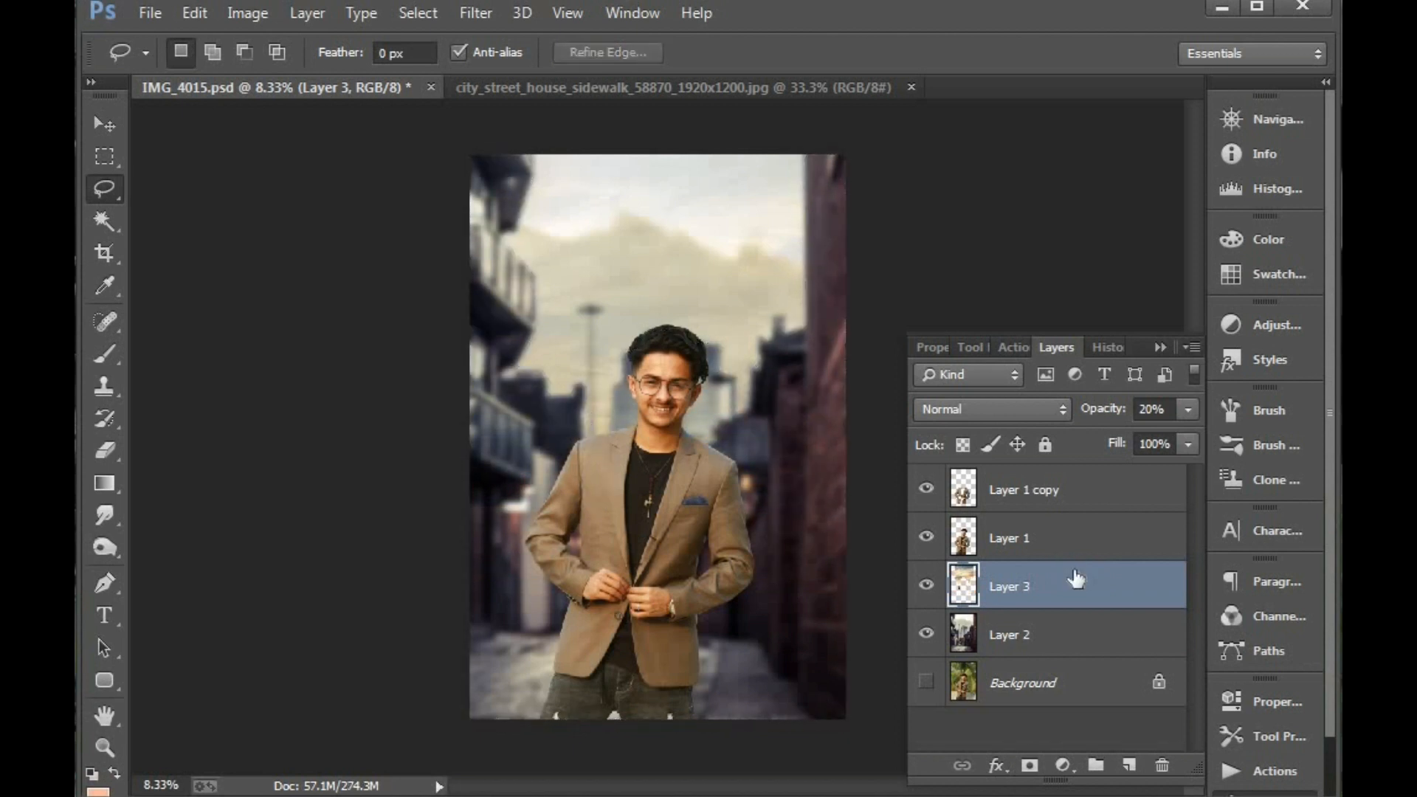
Crop the document to its current canvas bounds, deleting the sunset layer's overhanging pixels
key("v")
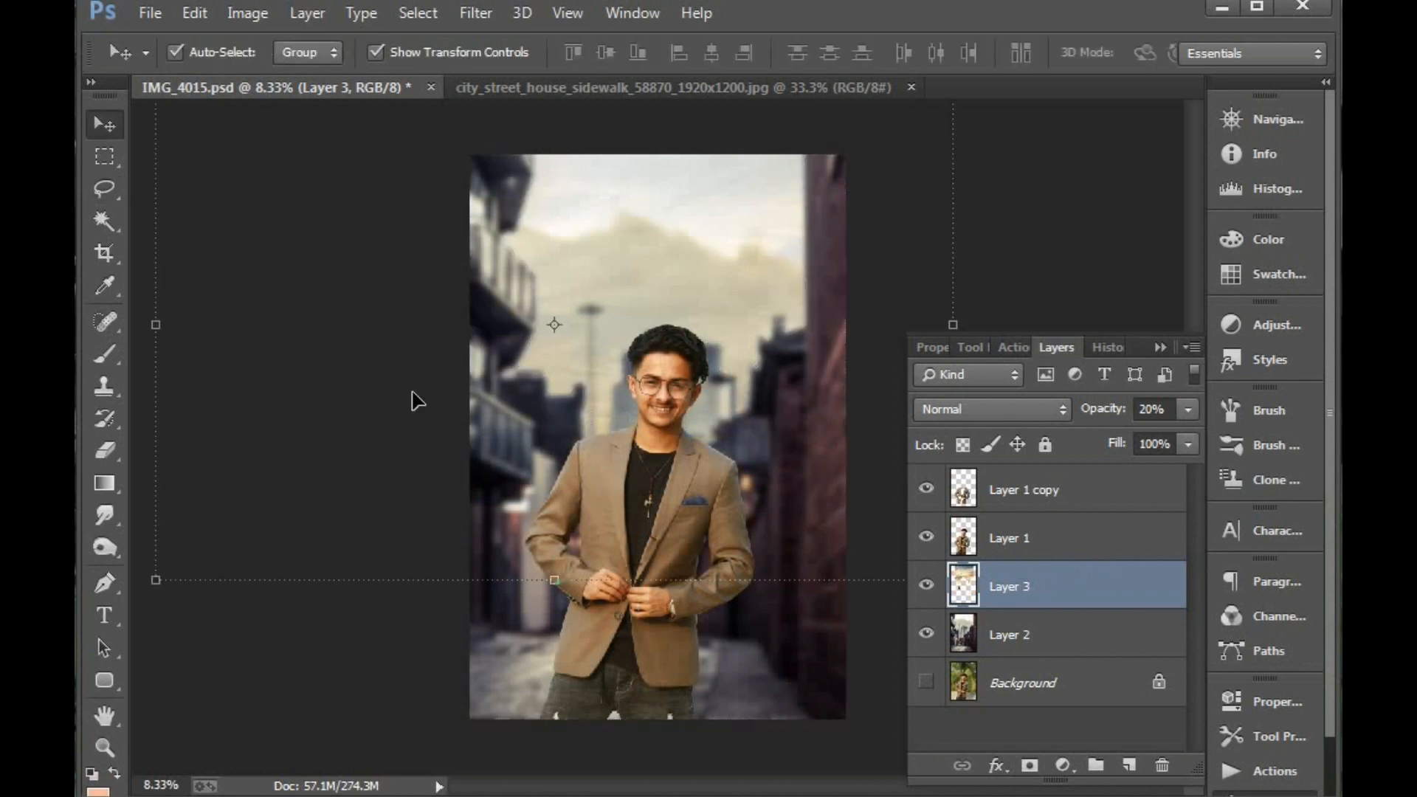
left_click(103, 215)
left_click(103, 253)
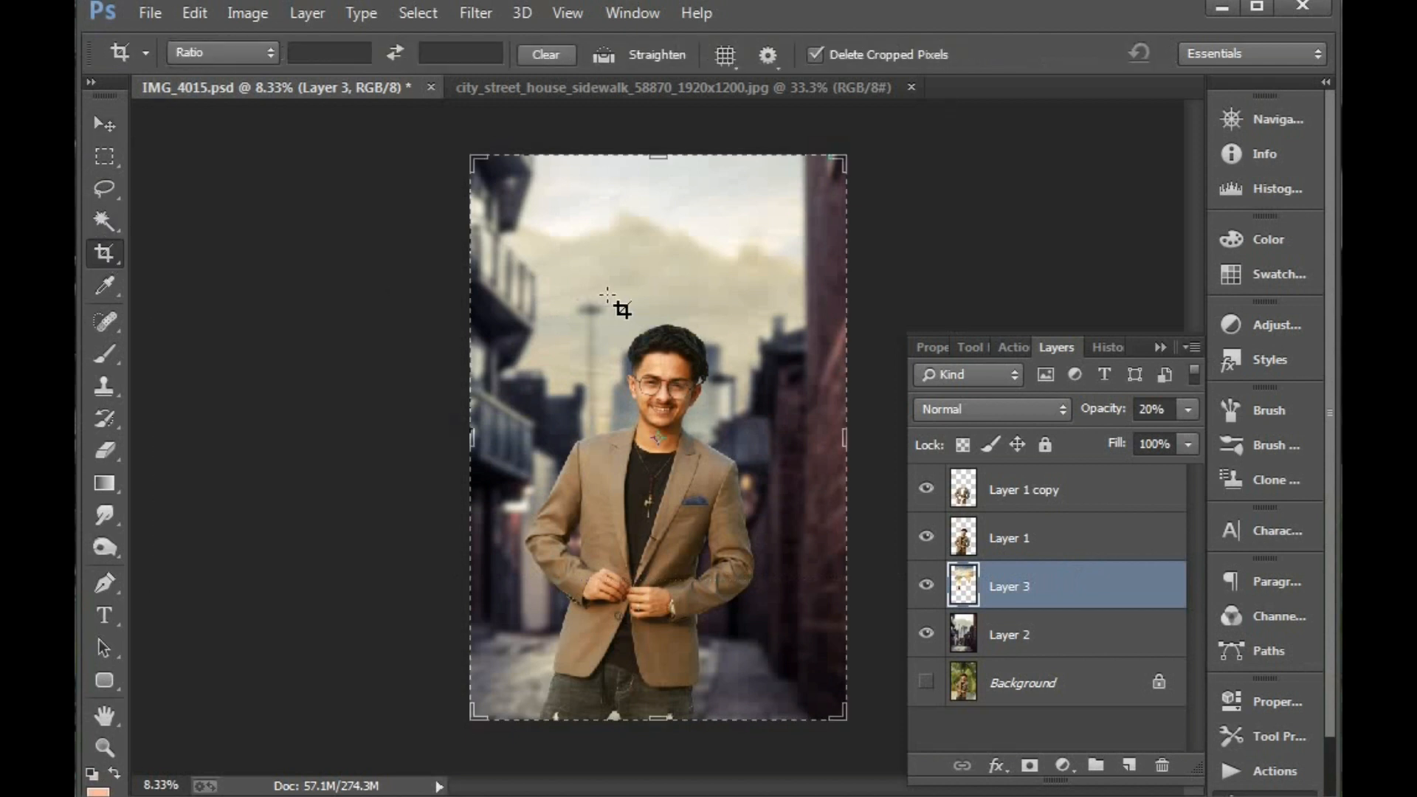
key("Escape")
key("v")
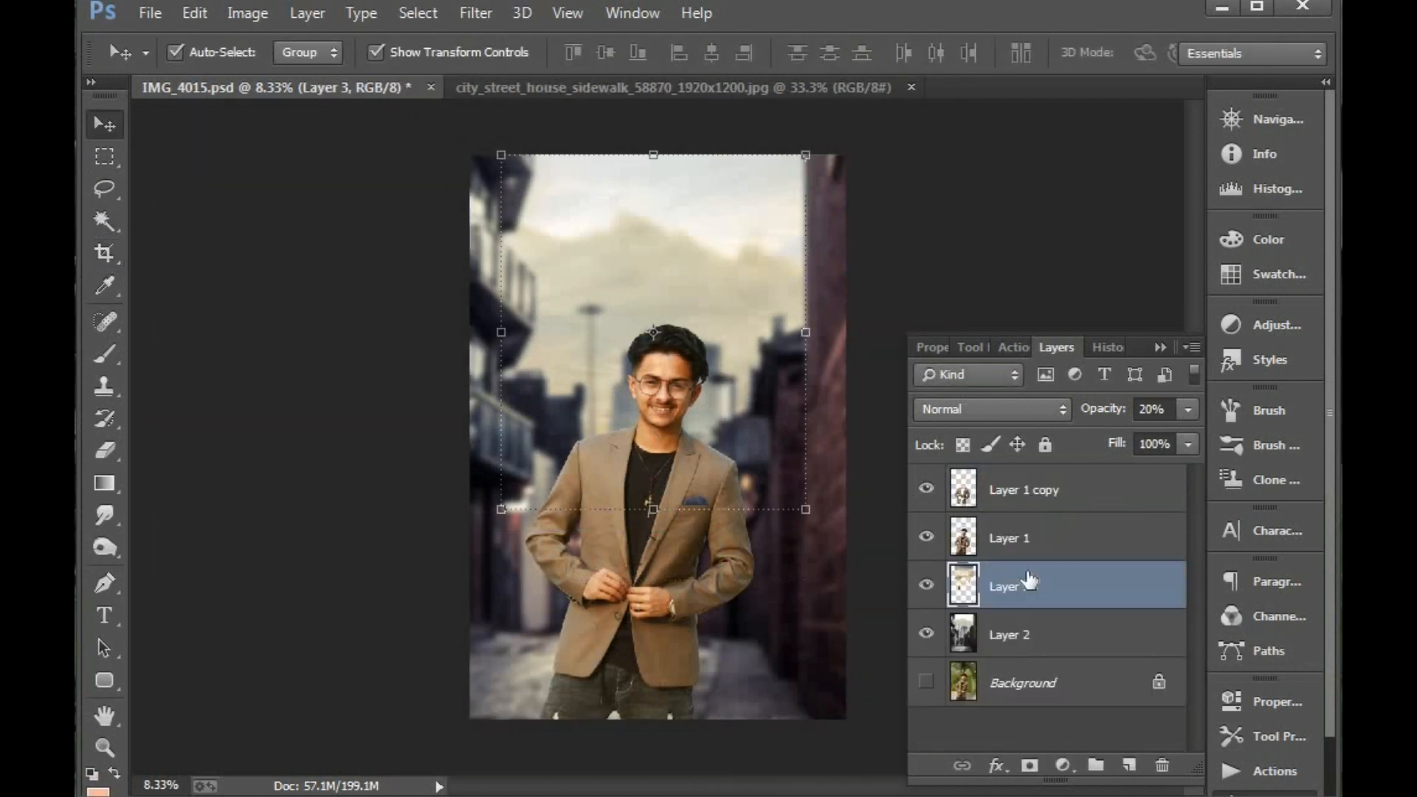
Set the sunset sky layer's opacity to 78% and soften it with a Gaussian Blur
left_click_drag(1097, 418, 1174, 417)
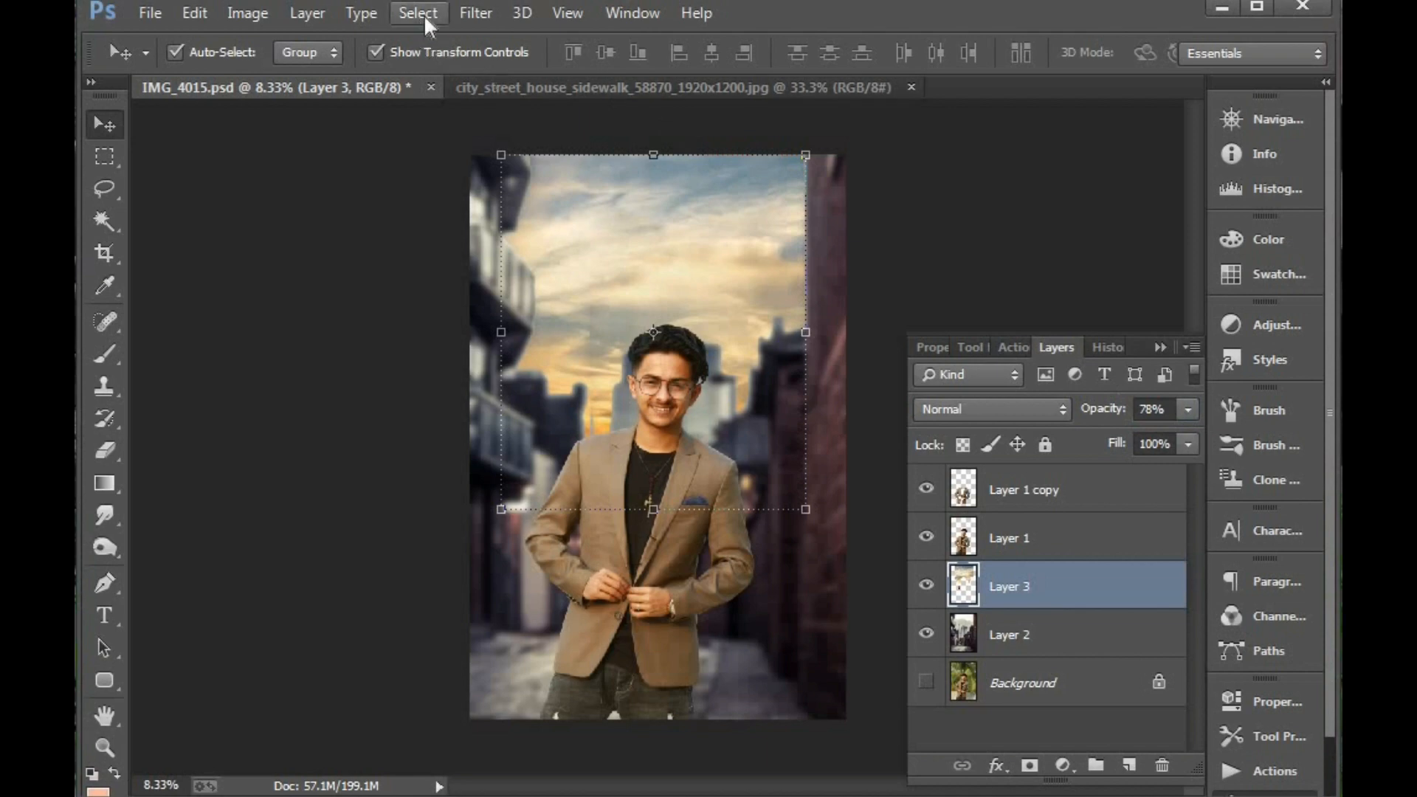
left_click(476, 13)
mouse_move(664, 310)
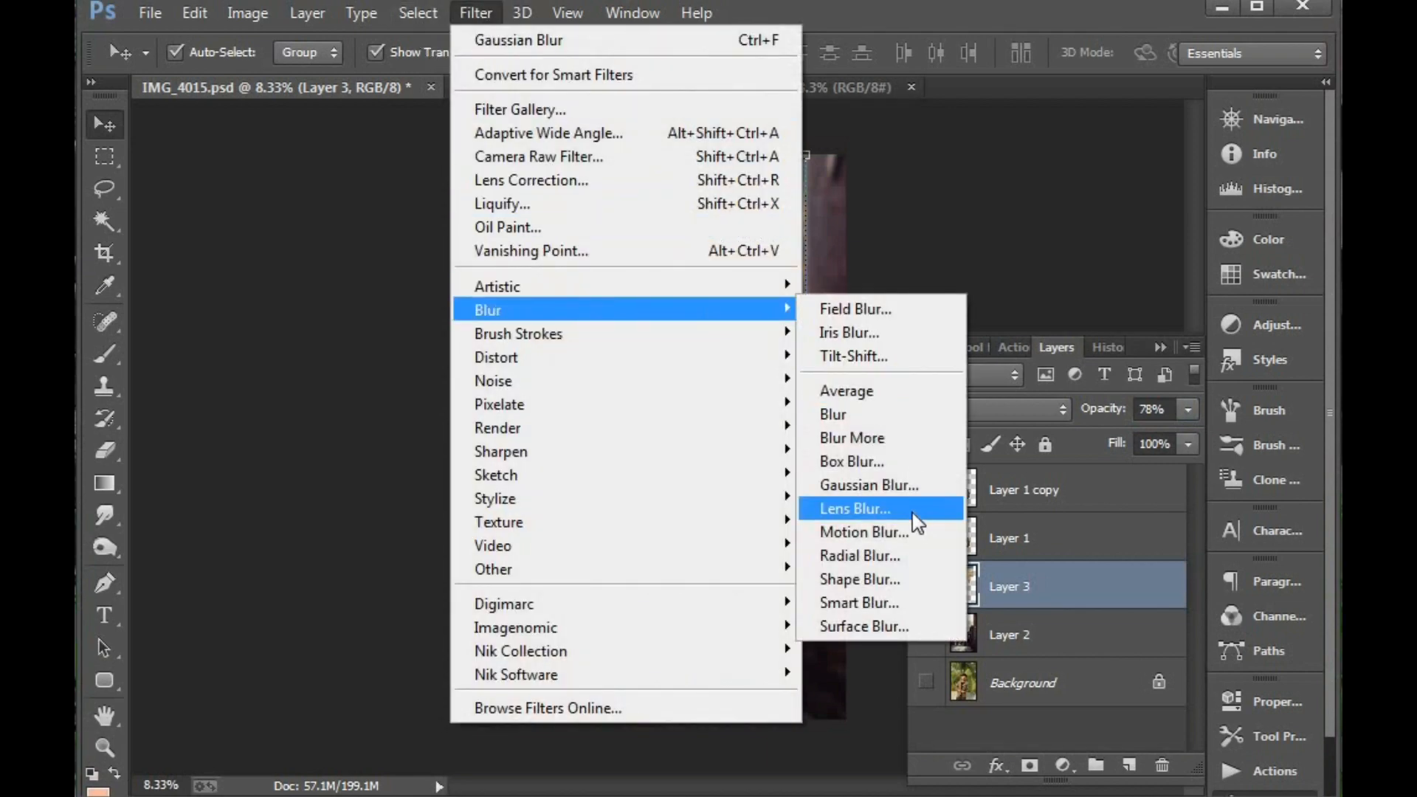
left_click(842, 482)
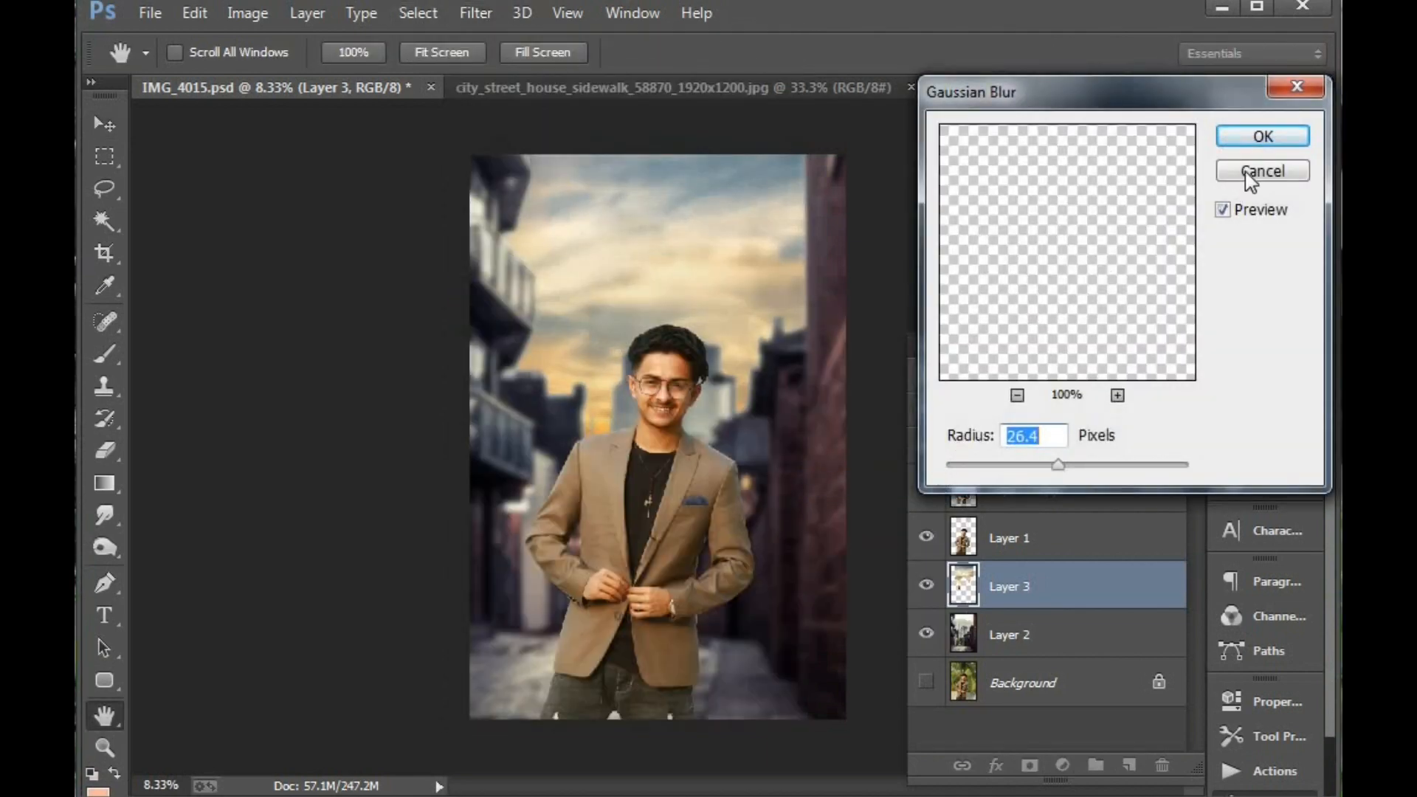
left_click(1262, 136)
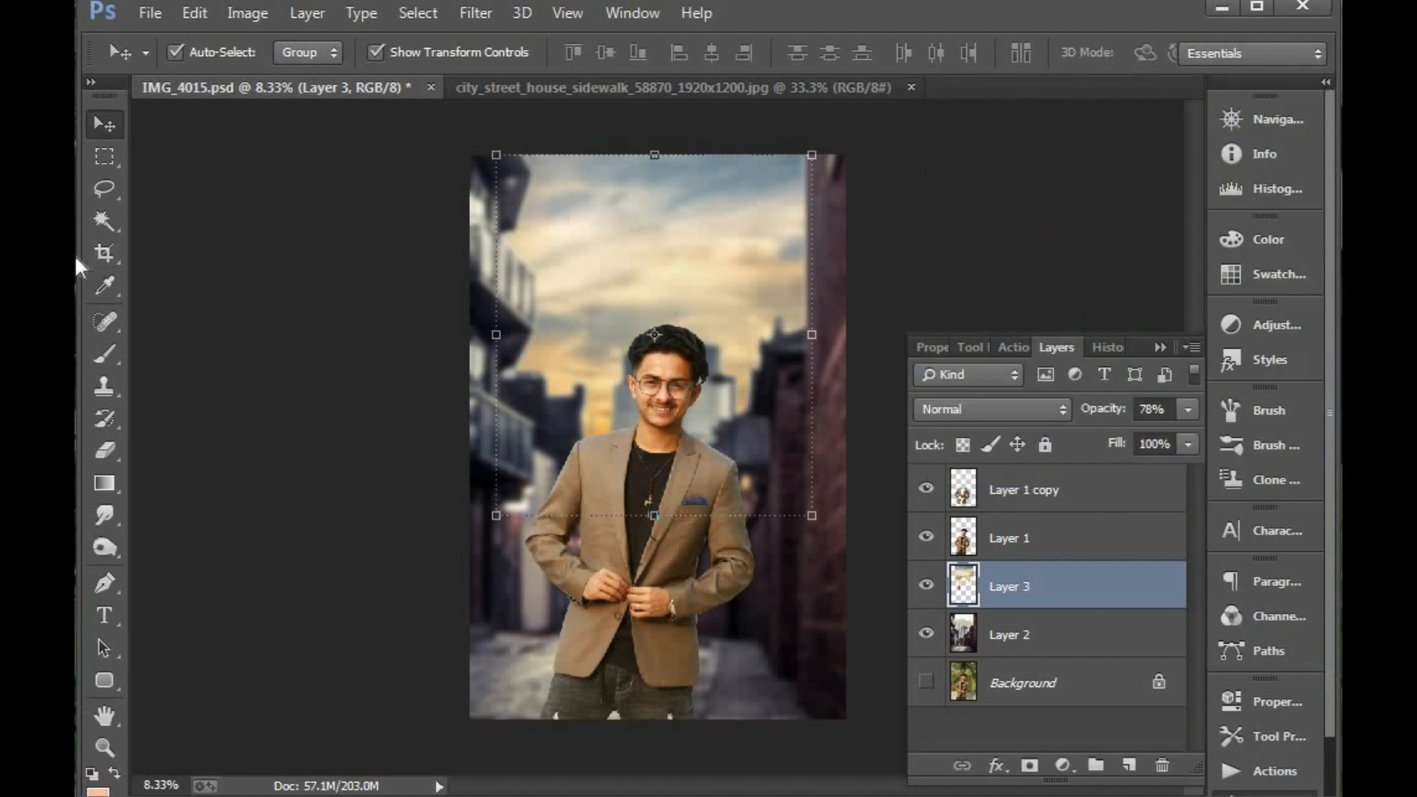
Set up the Eraser with a soft 1400 px brush at 0% hardness
left_click(105, 451)
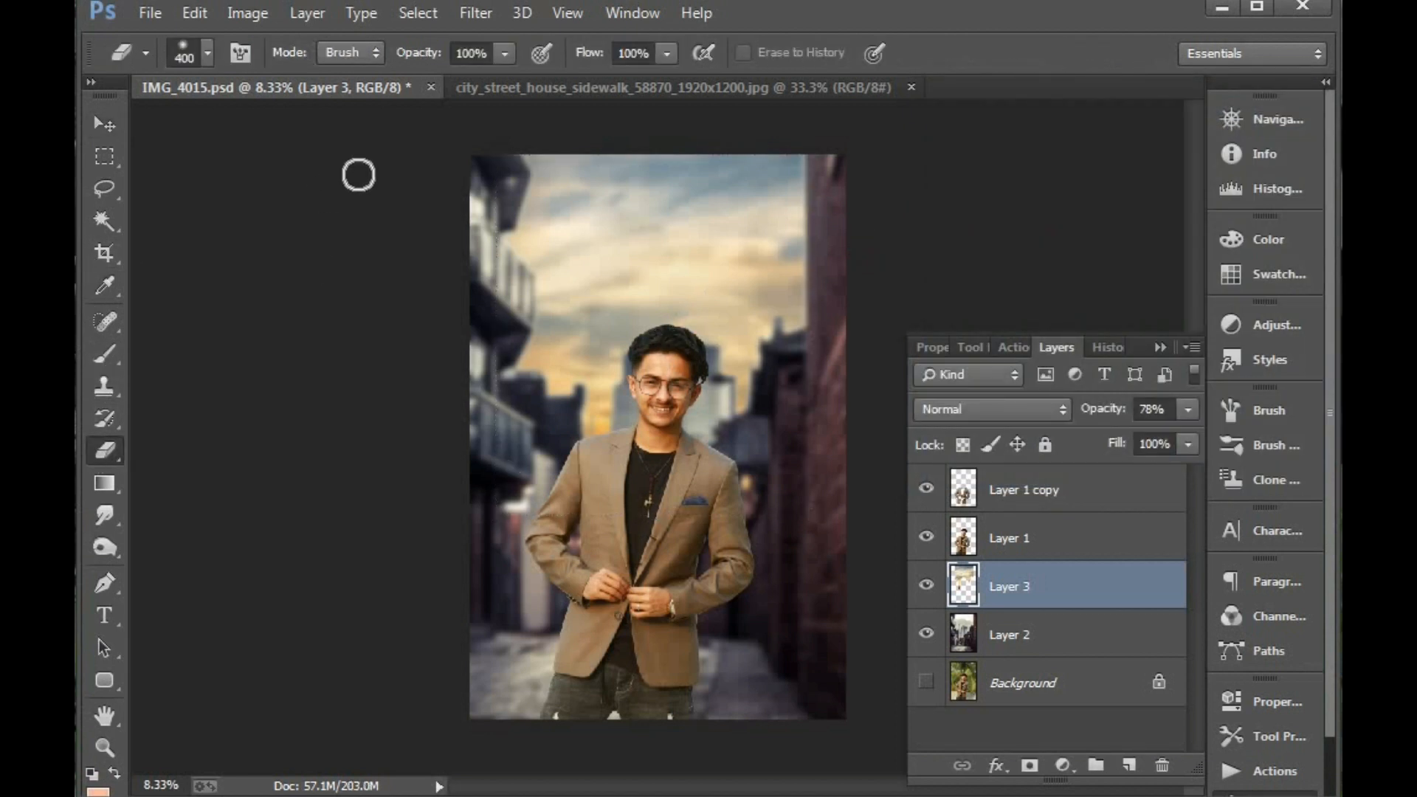
key("bracketright")
key("bracketright")
key("bracketright")
key("bracketright")
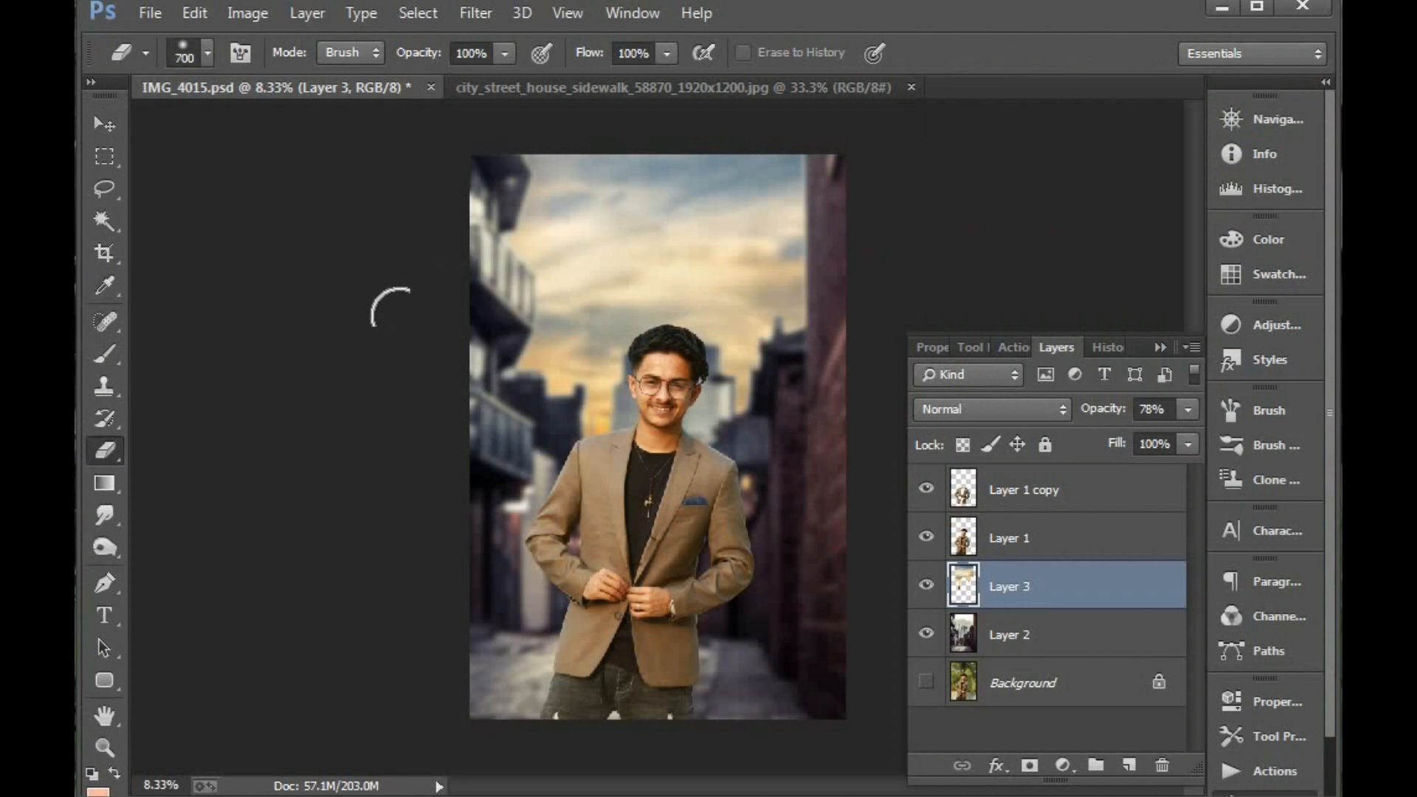
key("bracketright")
key("bracketright")
key("bracketright")
key("bracketright")
right_click(380, 251)
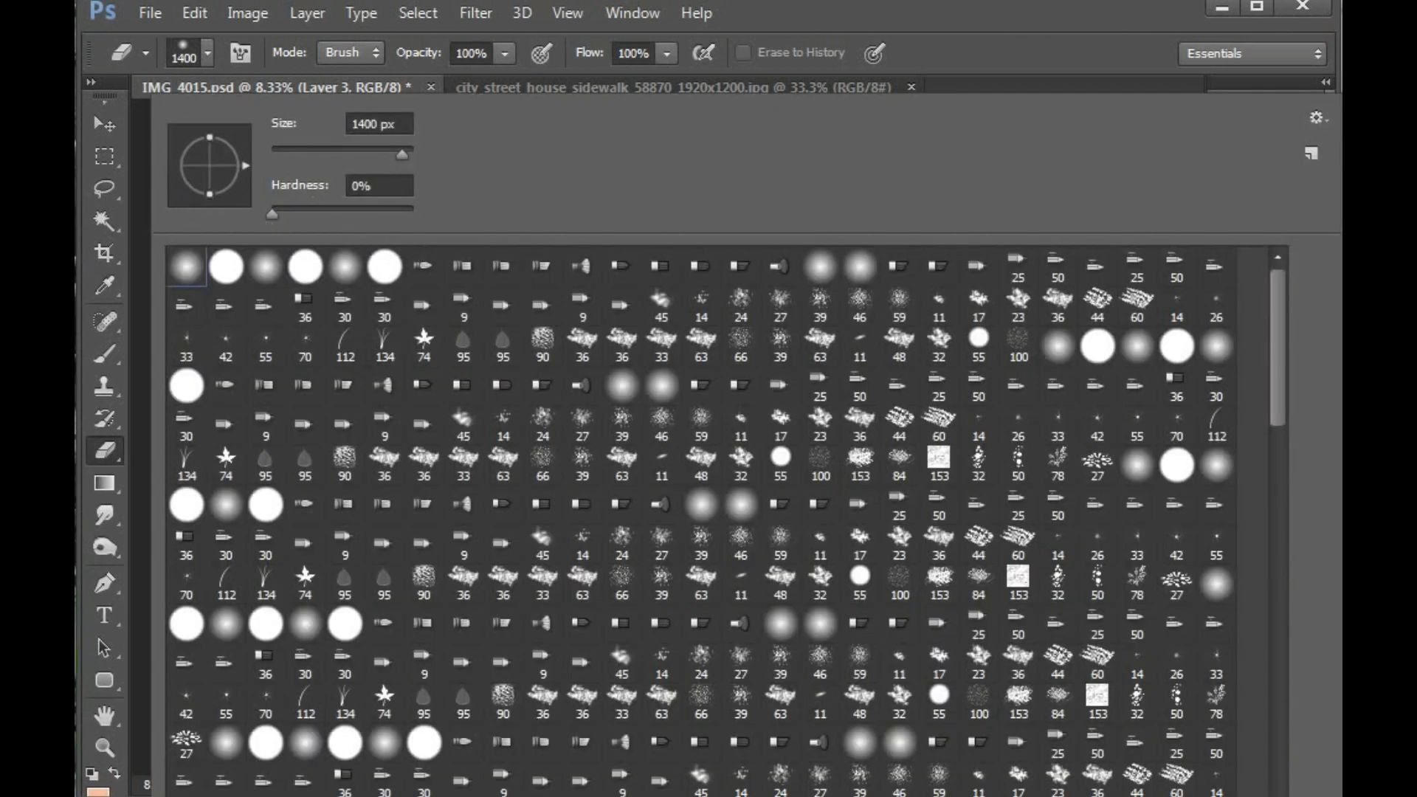
left_click(132, 154)
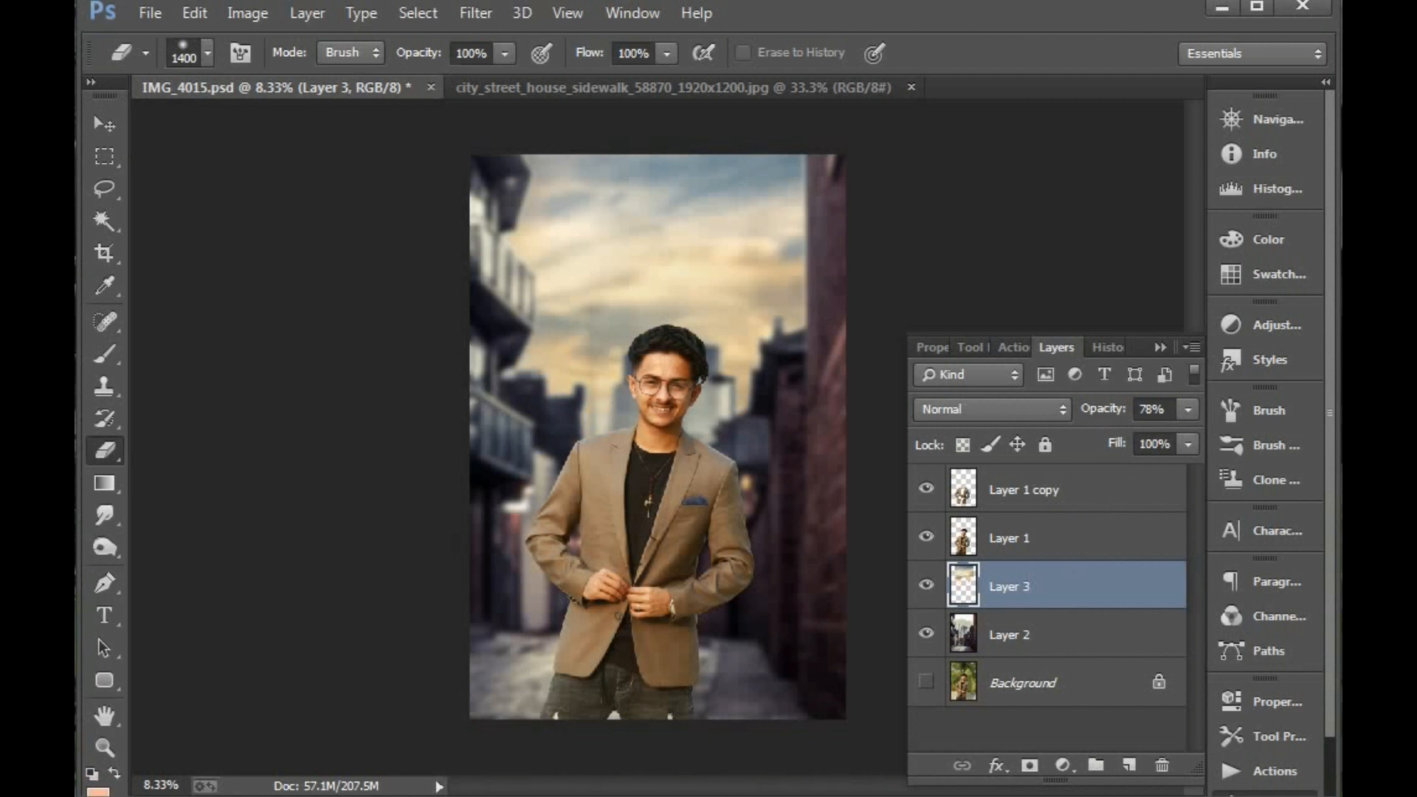
Set the Eraser's opacity and flow to 40% and lightly fade the sunset sky on Layer 3
left_click(435, 55)
type("40")
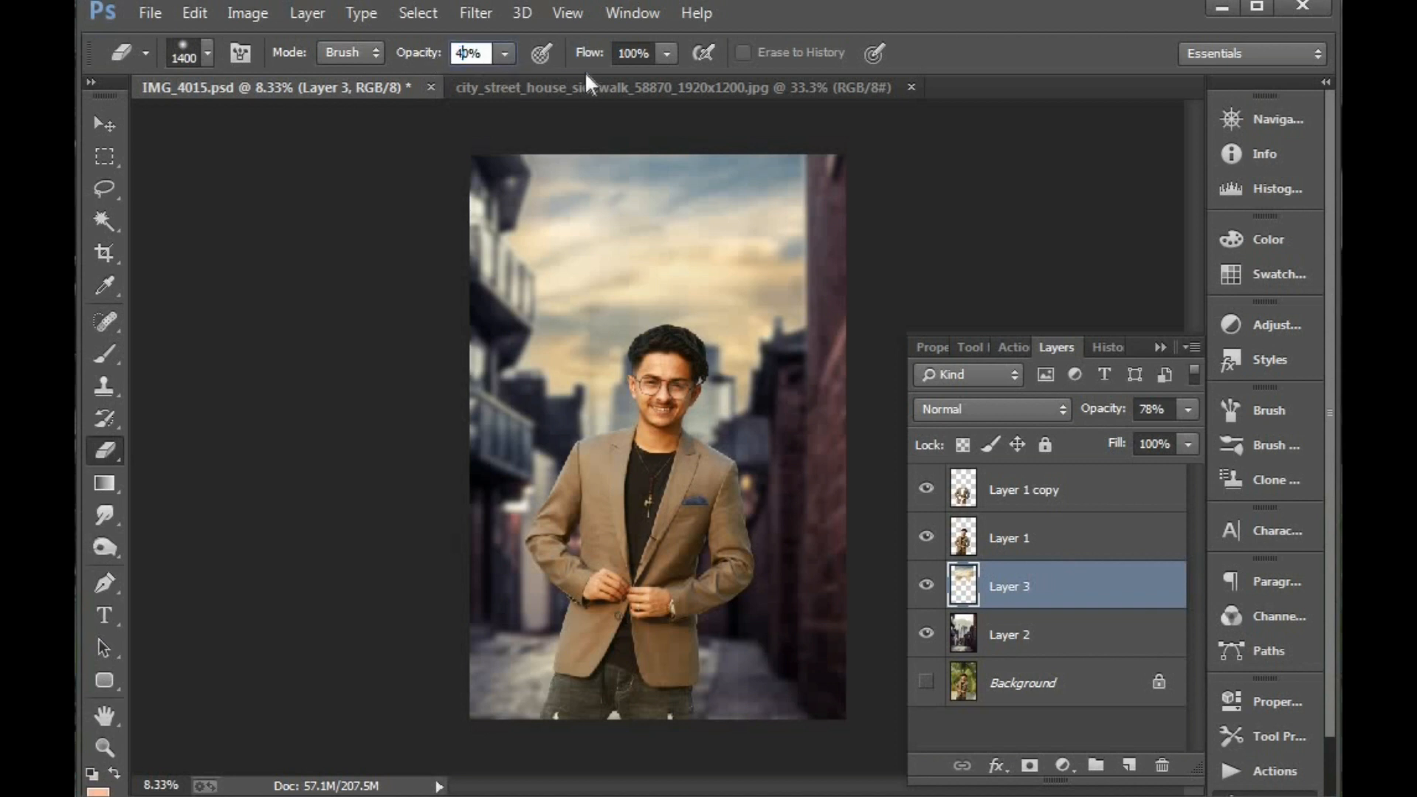
key("Tab")
type("40")
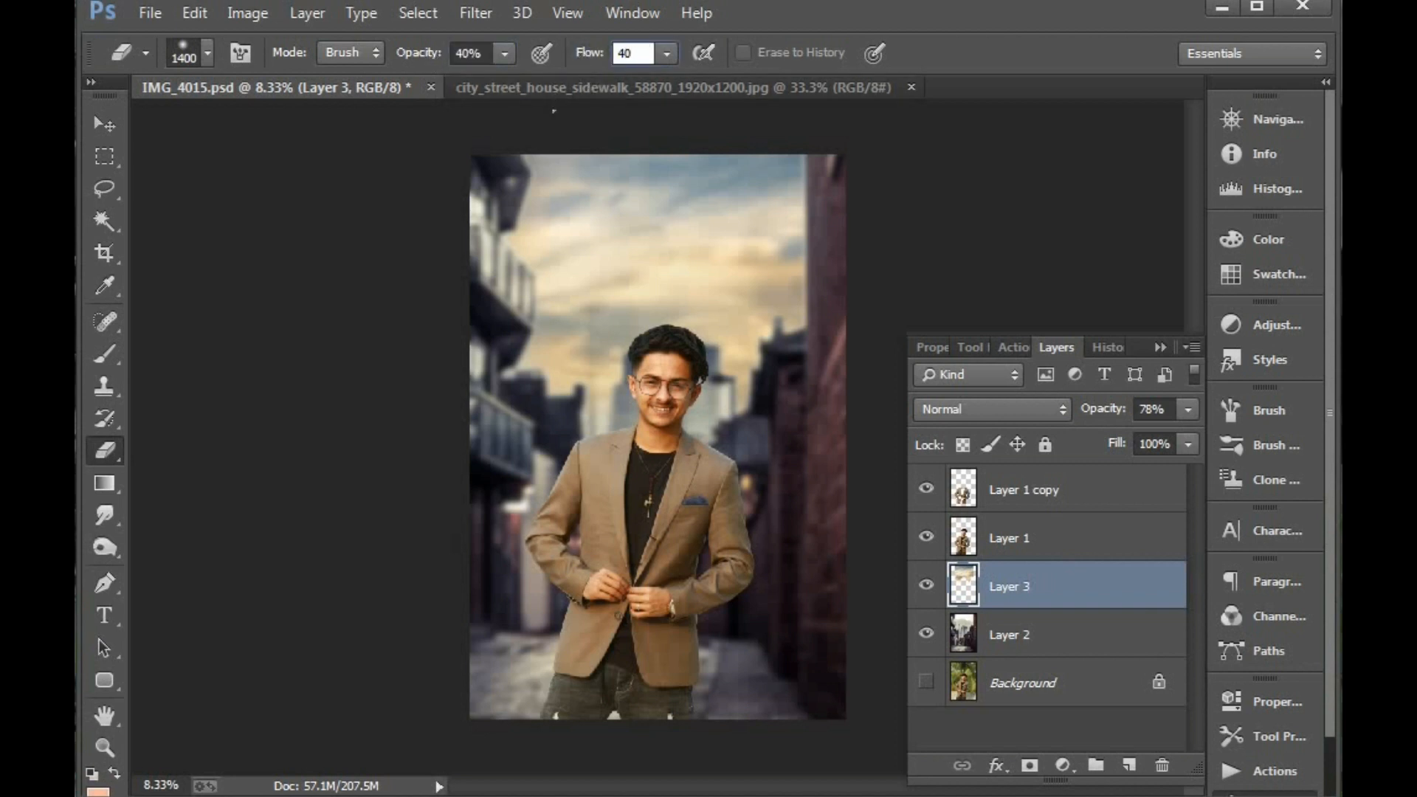
key("Return")
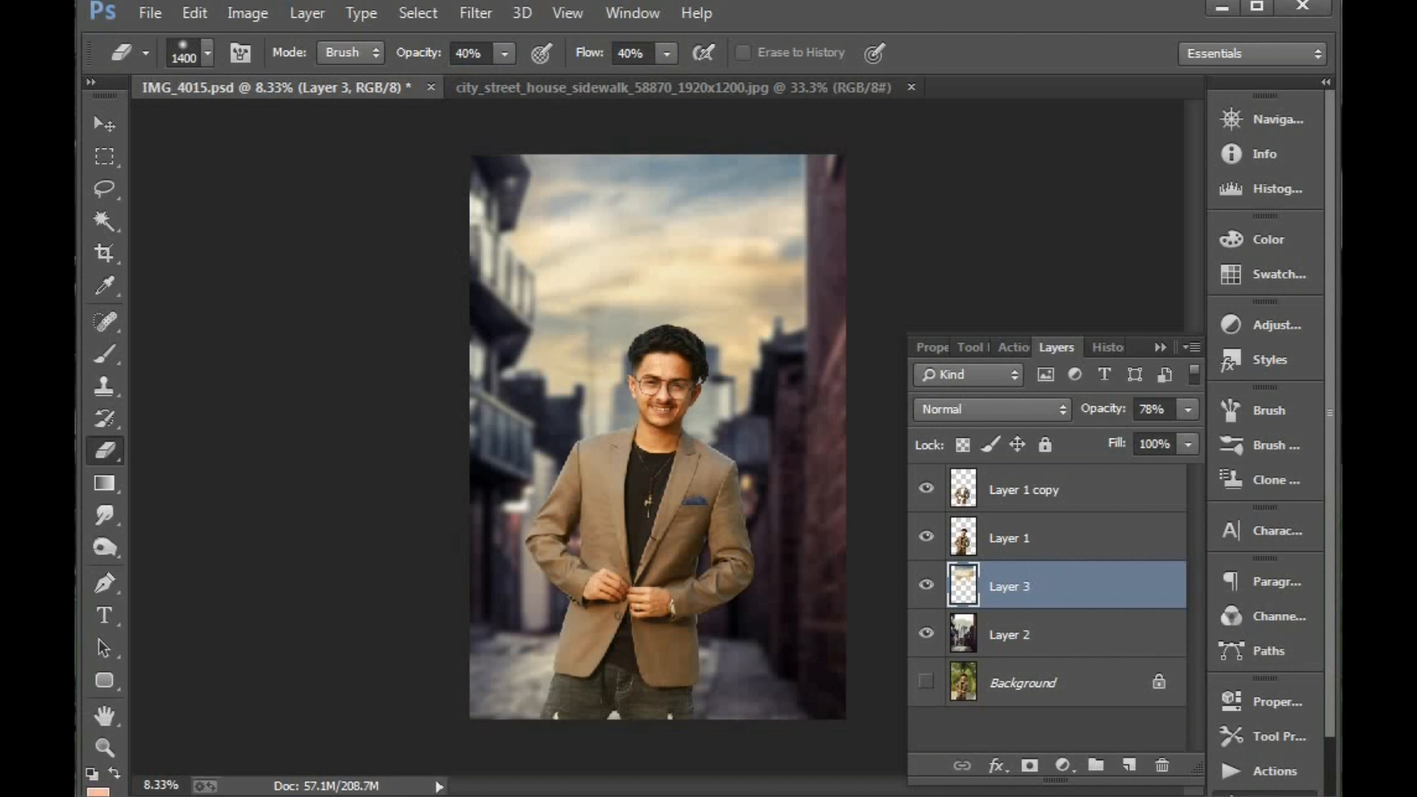
left_click_drag(778, 145, 775, 202)
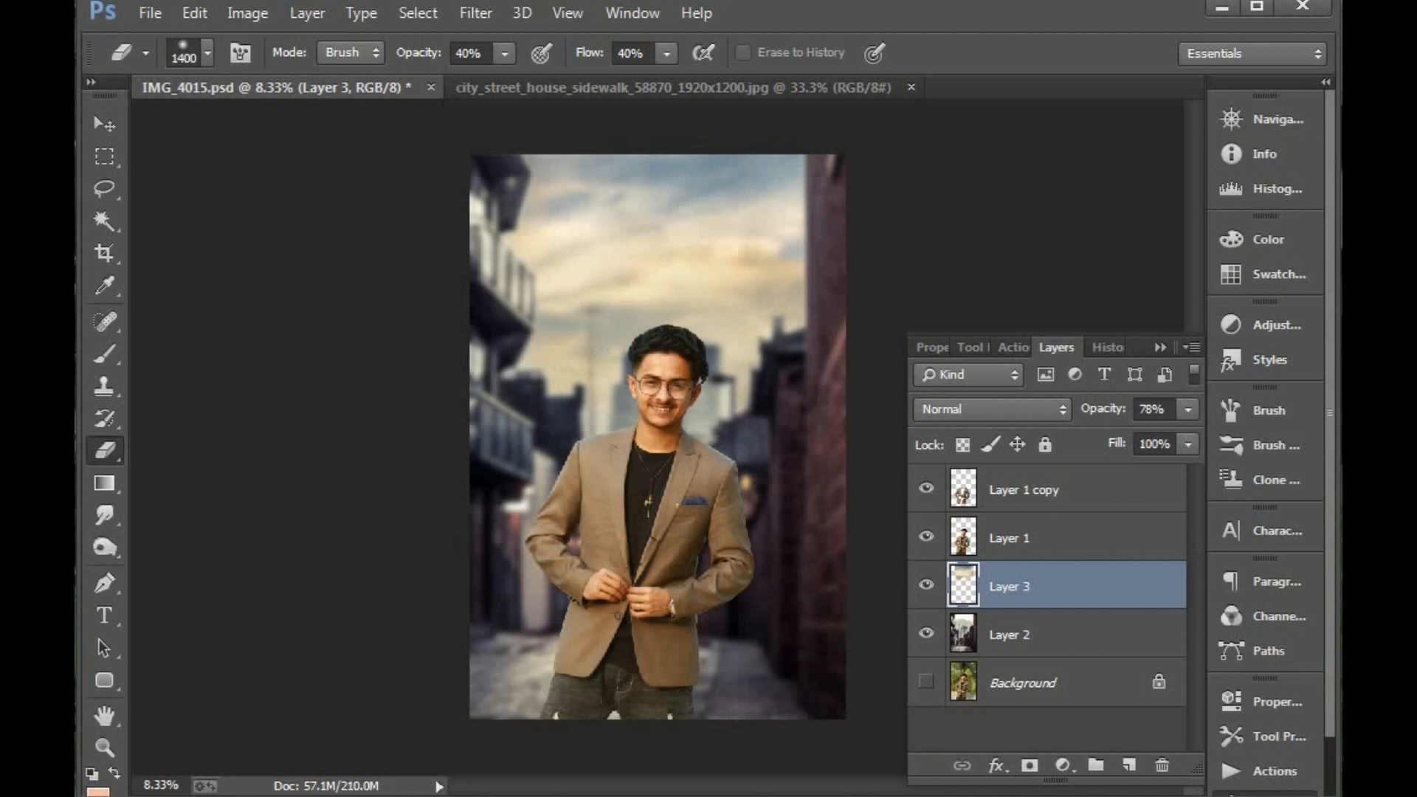
Merge the sunset sky on Layer 3 with the street background on Layer 2
key("v")
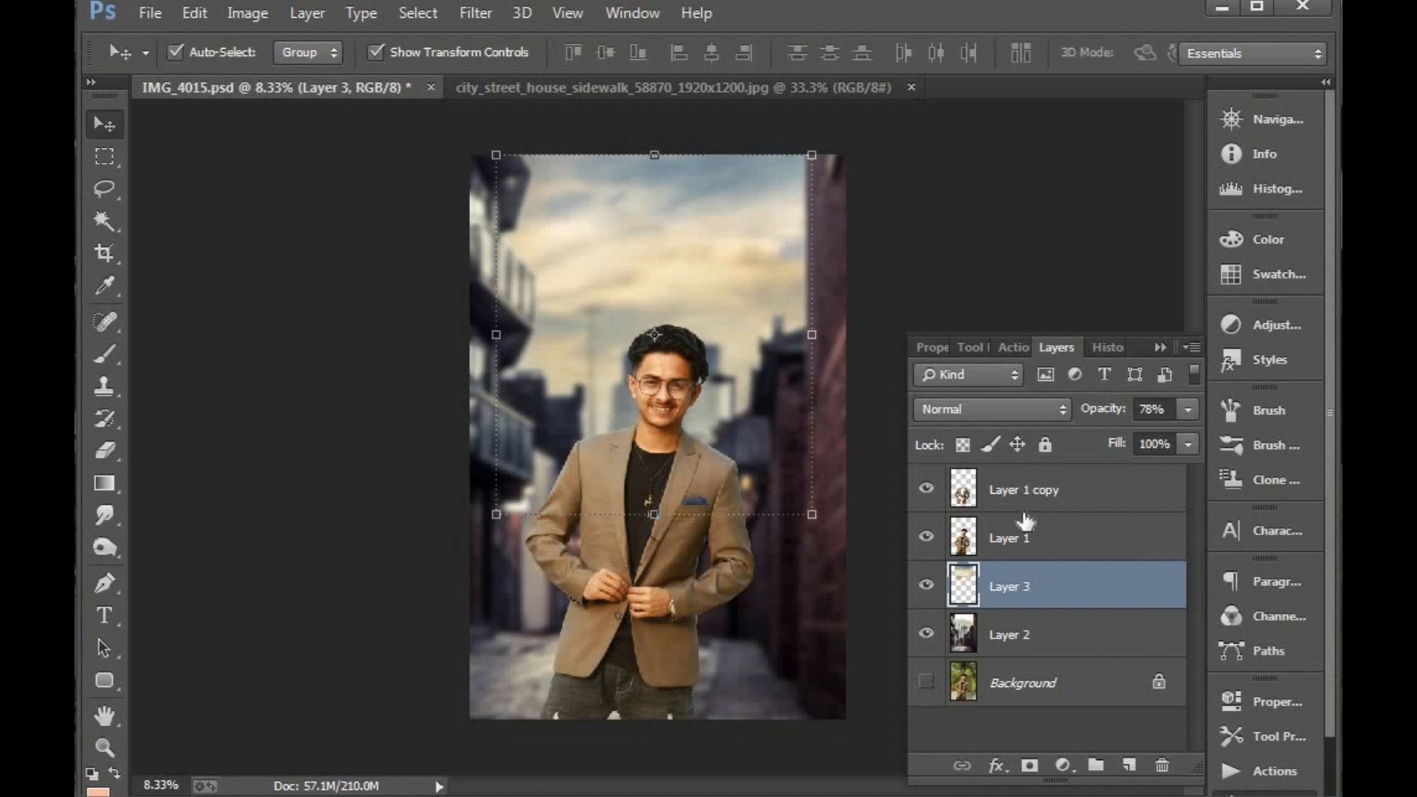
left_click(1004, 634, "shift")
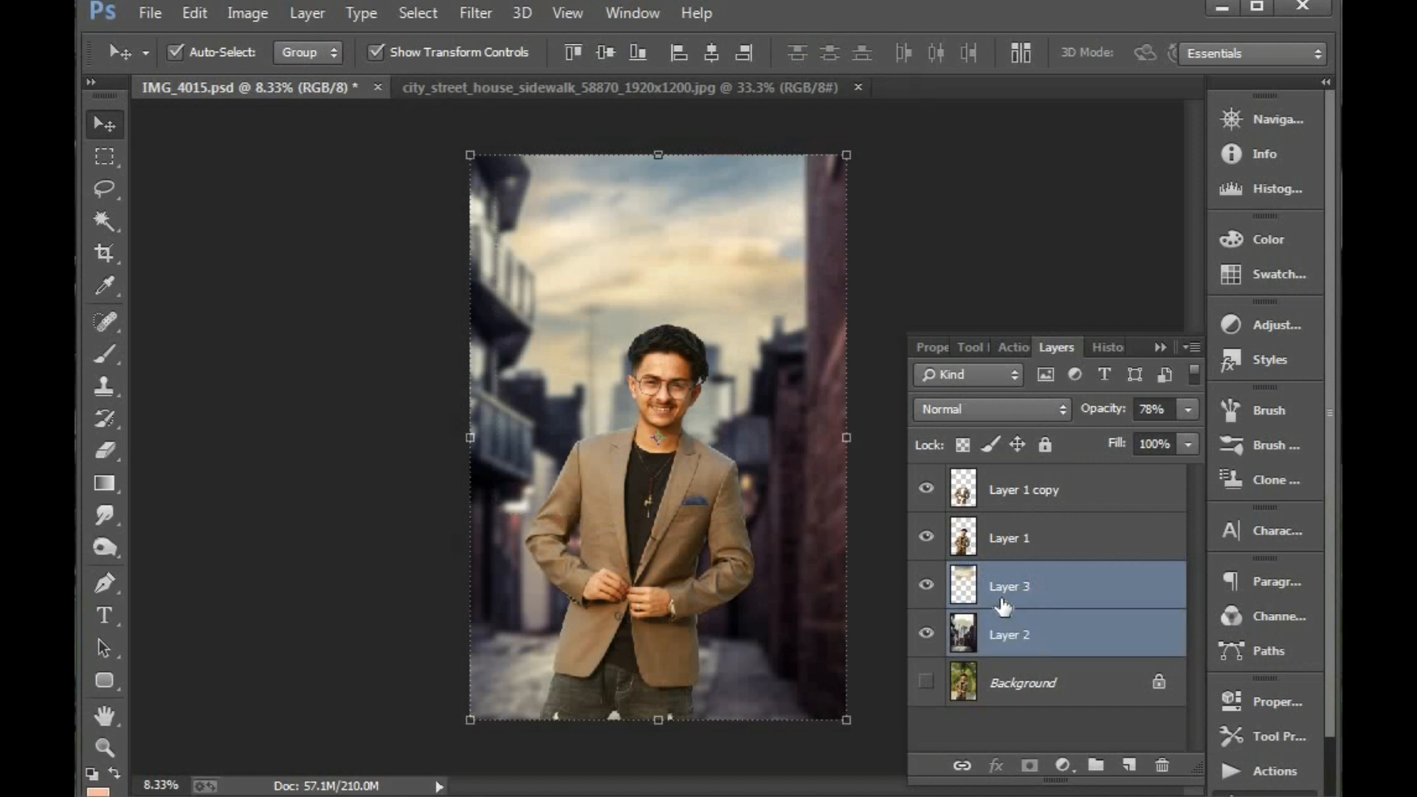
key("ctrl+e")
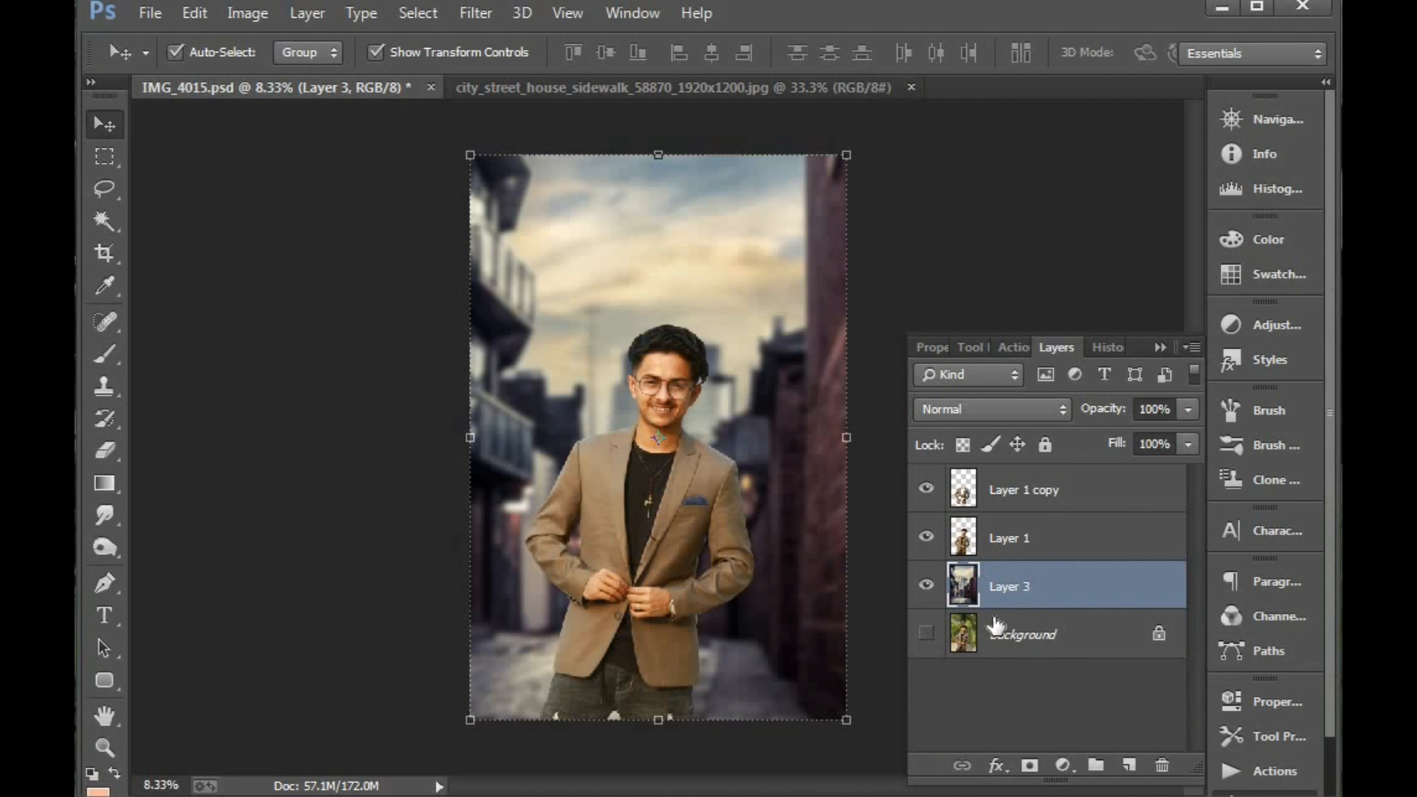
Remove the spots on the man's forehead on Layer 1 with the Spot Healing Brush at size 30
left_click(717, 534)
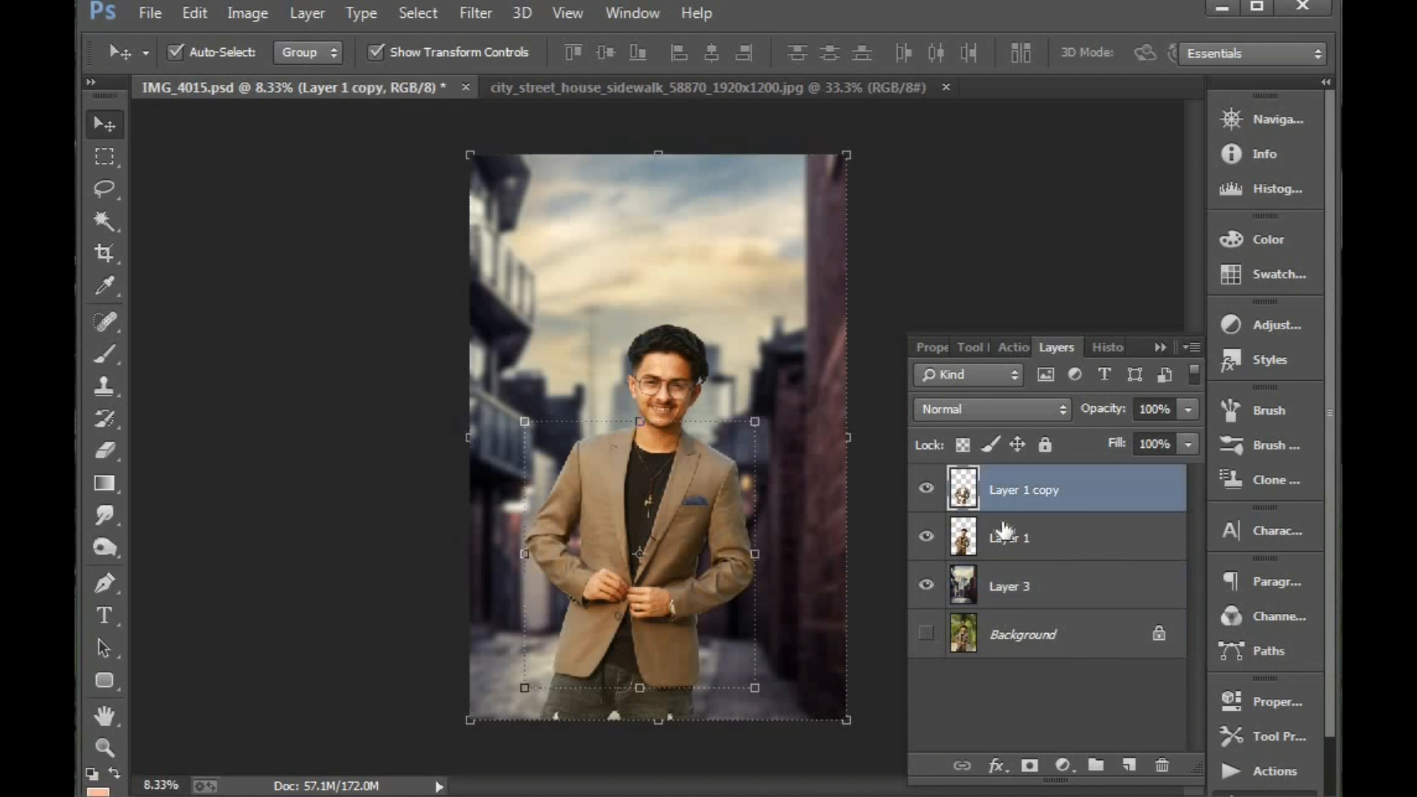
left_click(1004, 532)
scroll(747, 435, "up", 5)
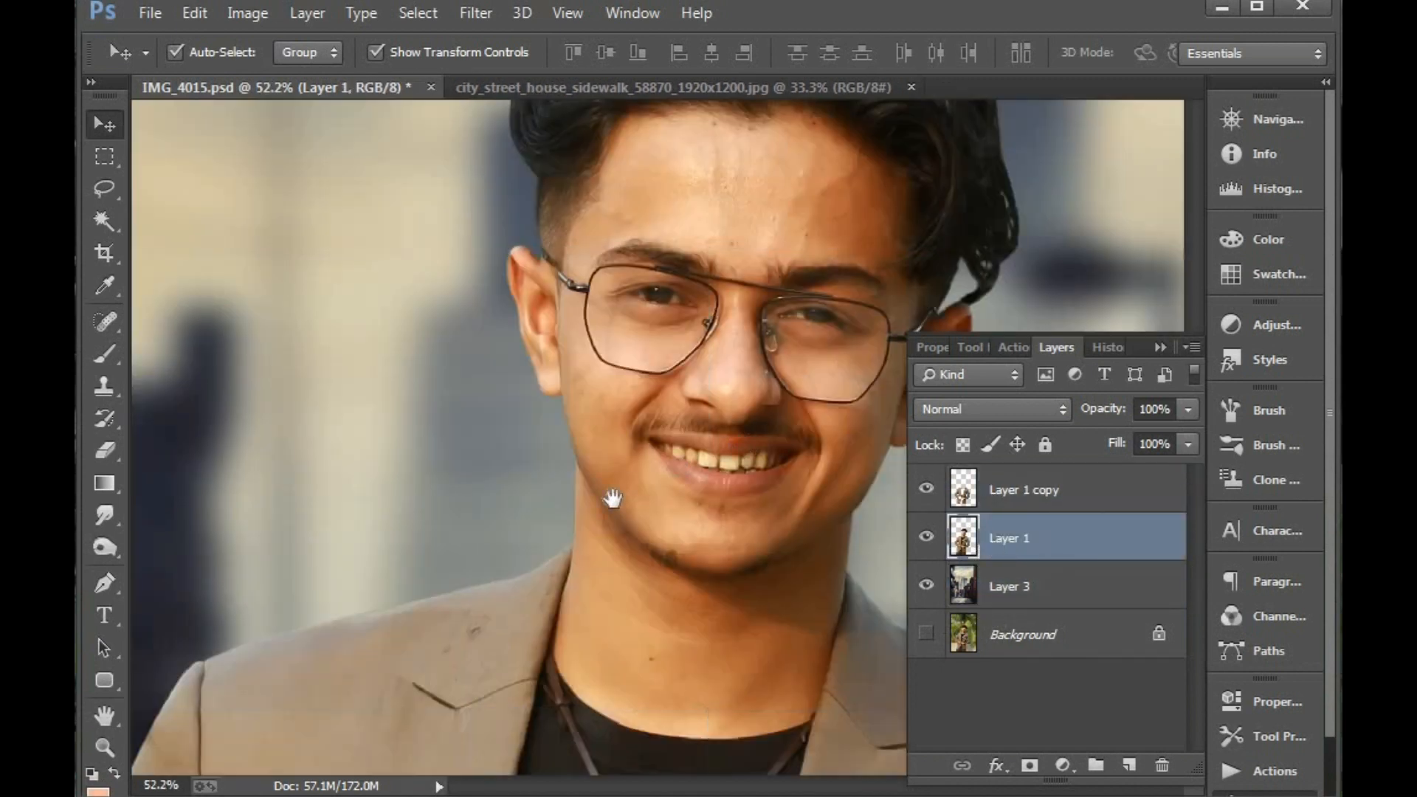
left_click_drag(613, 499, 453, 604)
left_click_drag(357, 231, 906, 664)
left_click_drag(507, 408, 484, 518)
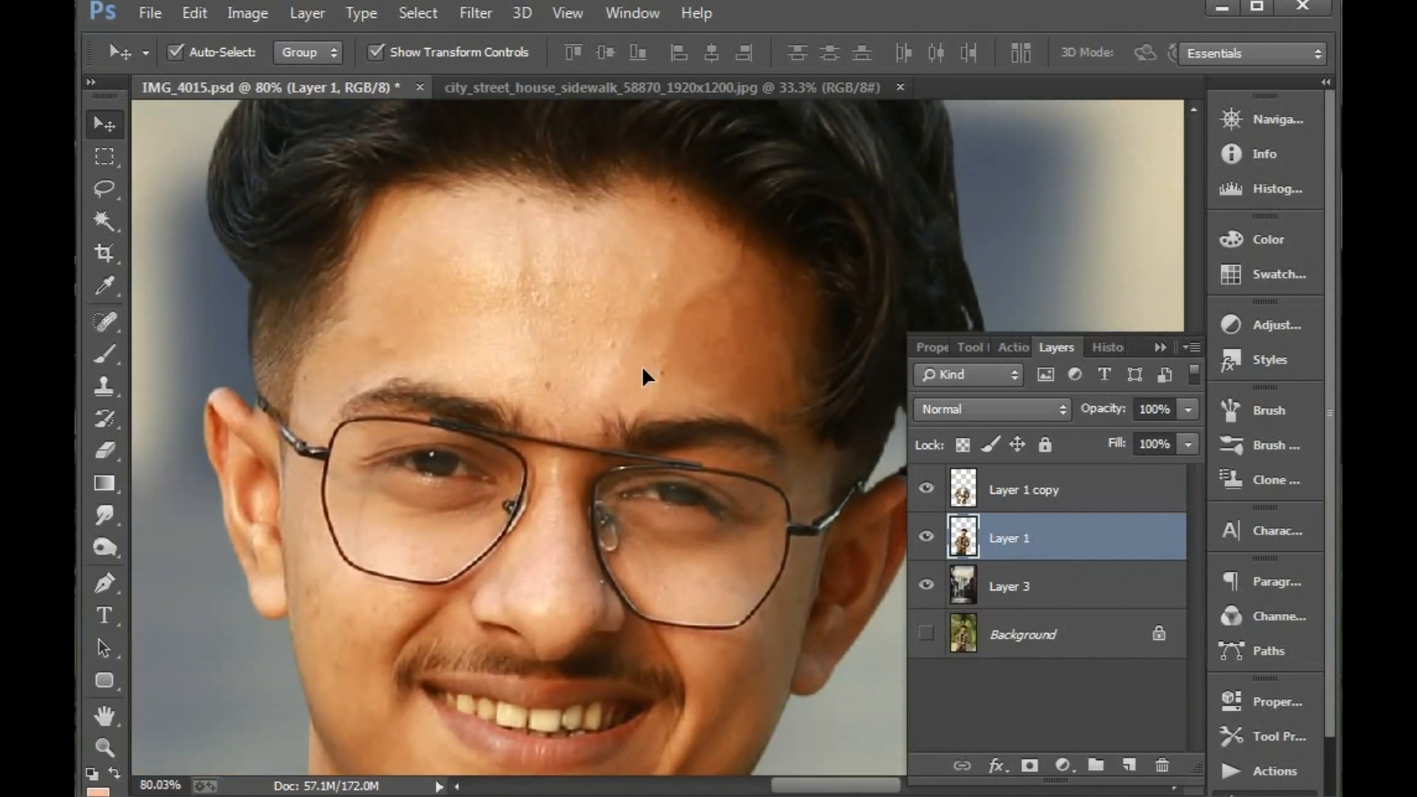
left_click(111, 320)
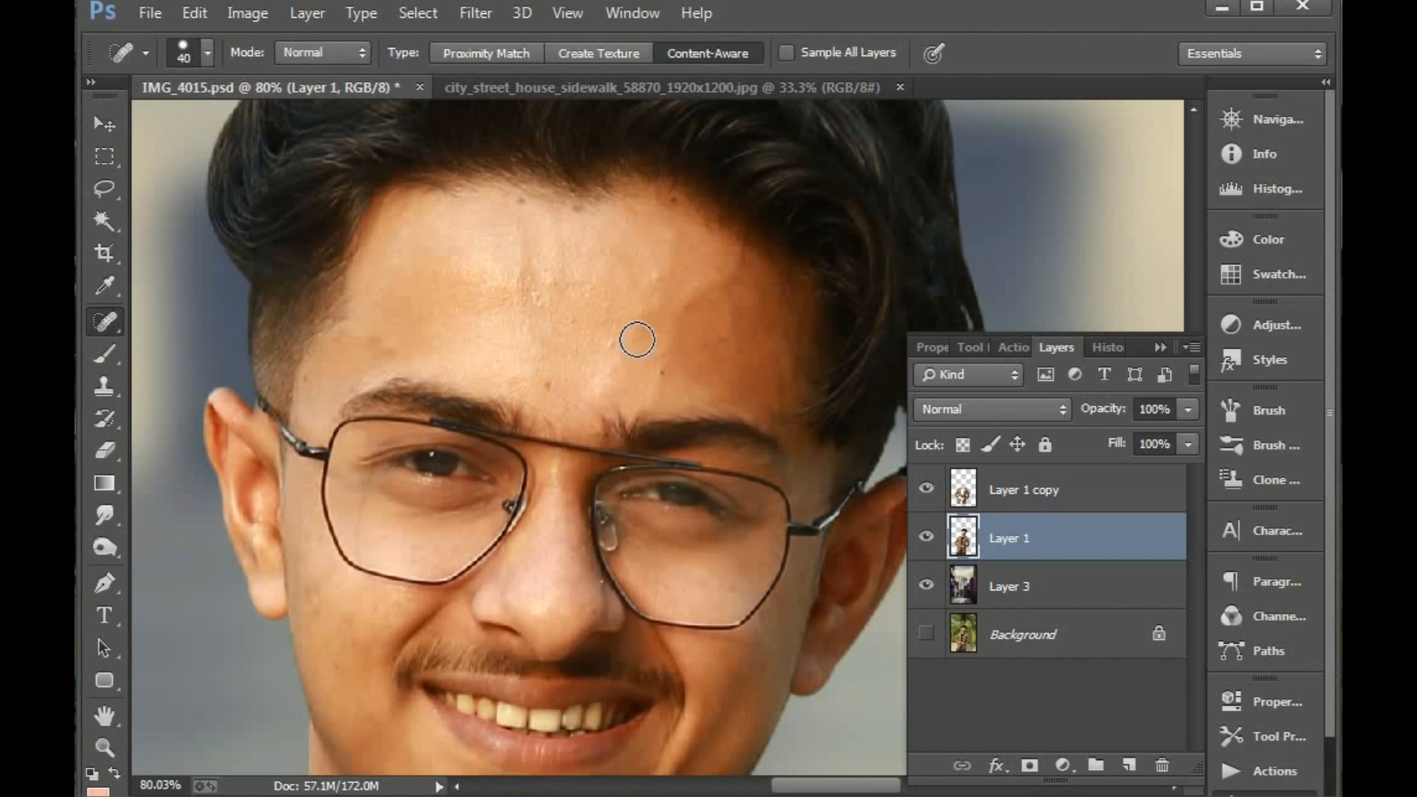
key("bracketleft")
left_click(608, 339)
left_click(542, 388)
left_click(667, 359)
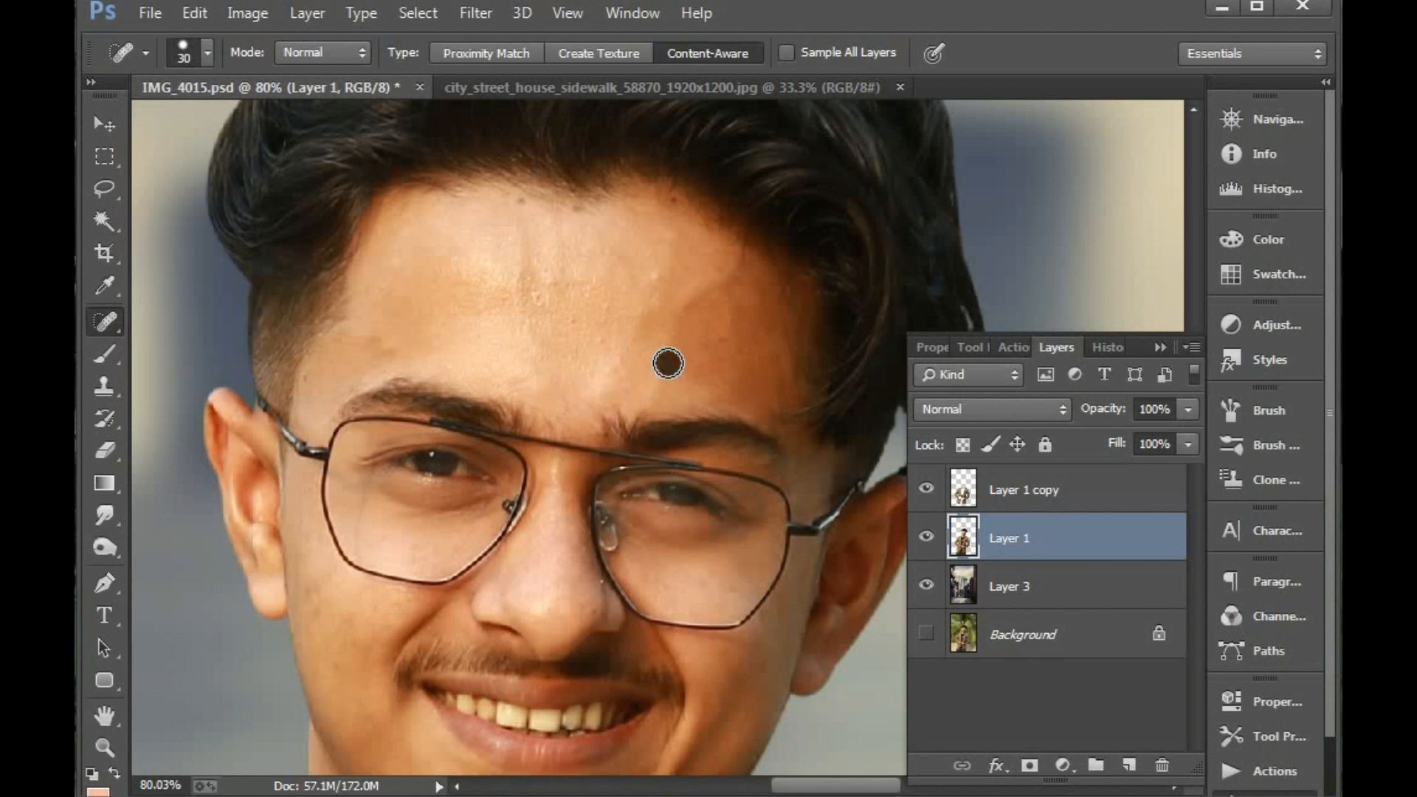
left_click(522, 209)
left_click(580, 213)
left_click(674, 206)
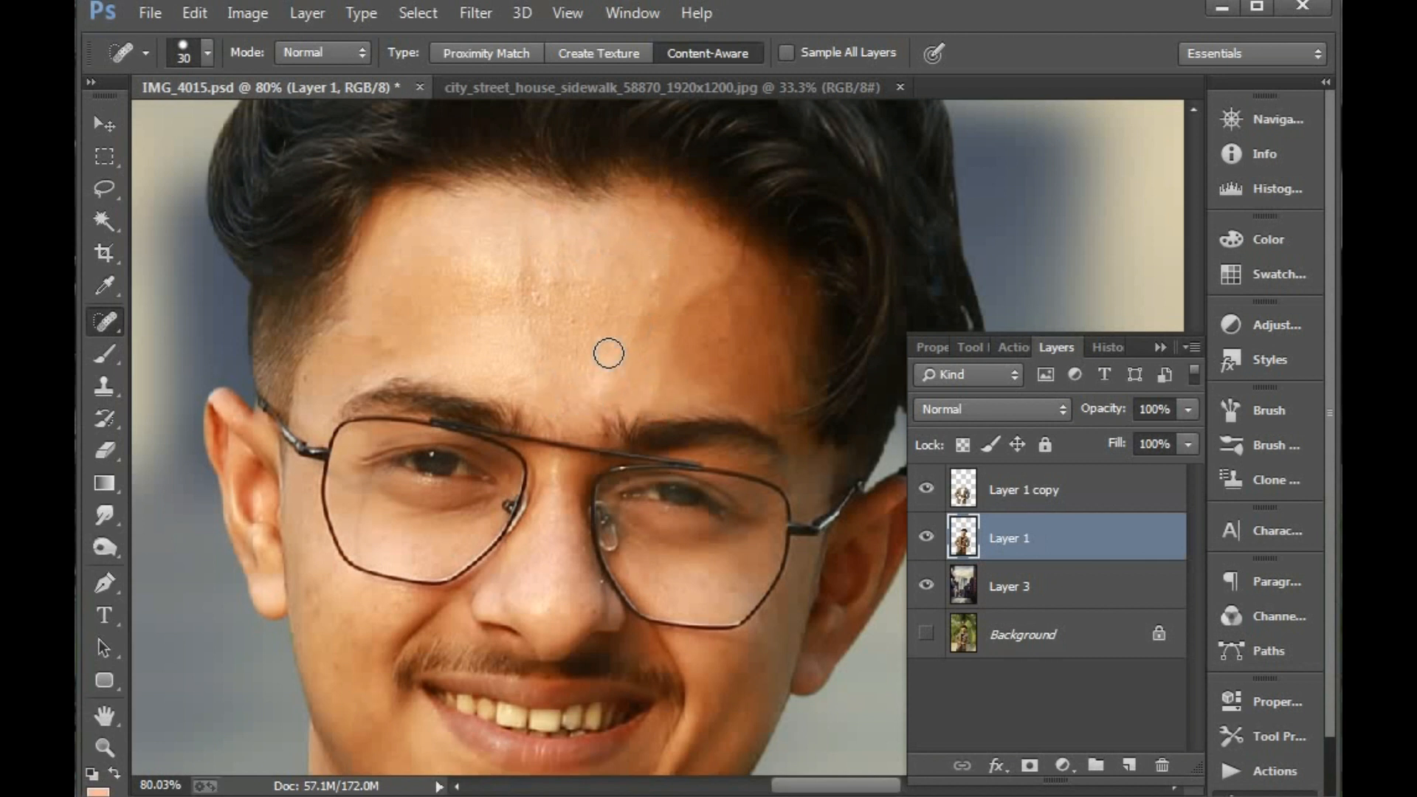
Heal the small blemishes on the man's cheek and neck with the Spot Healing Brush
scroll(515, 396, "down", 3)
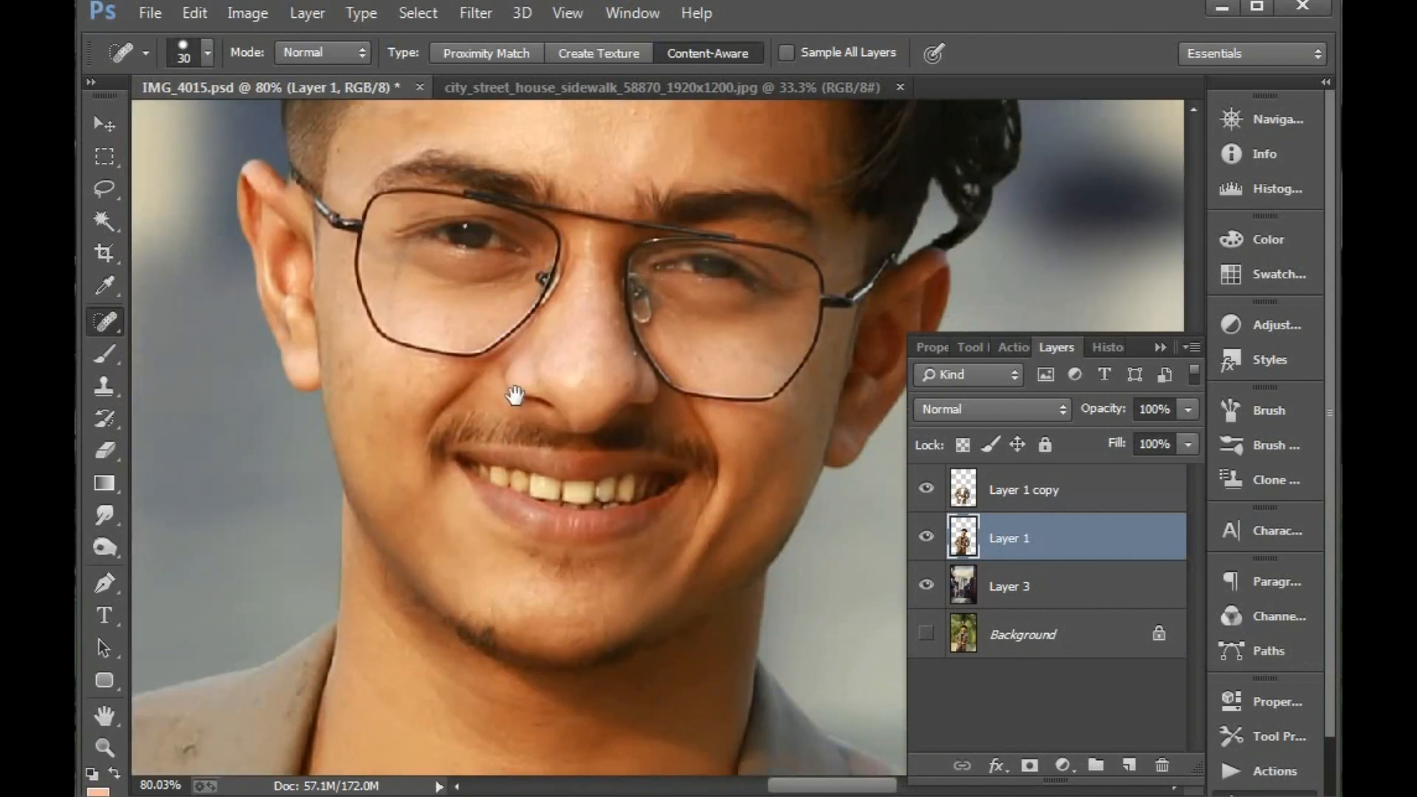
left_click(342, 372)
left_click(347, 382)
scroll(512, 431, "right", 3)
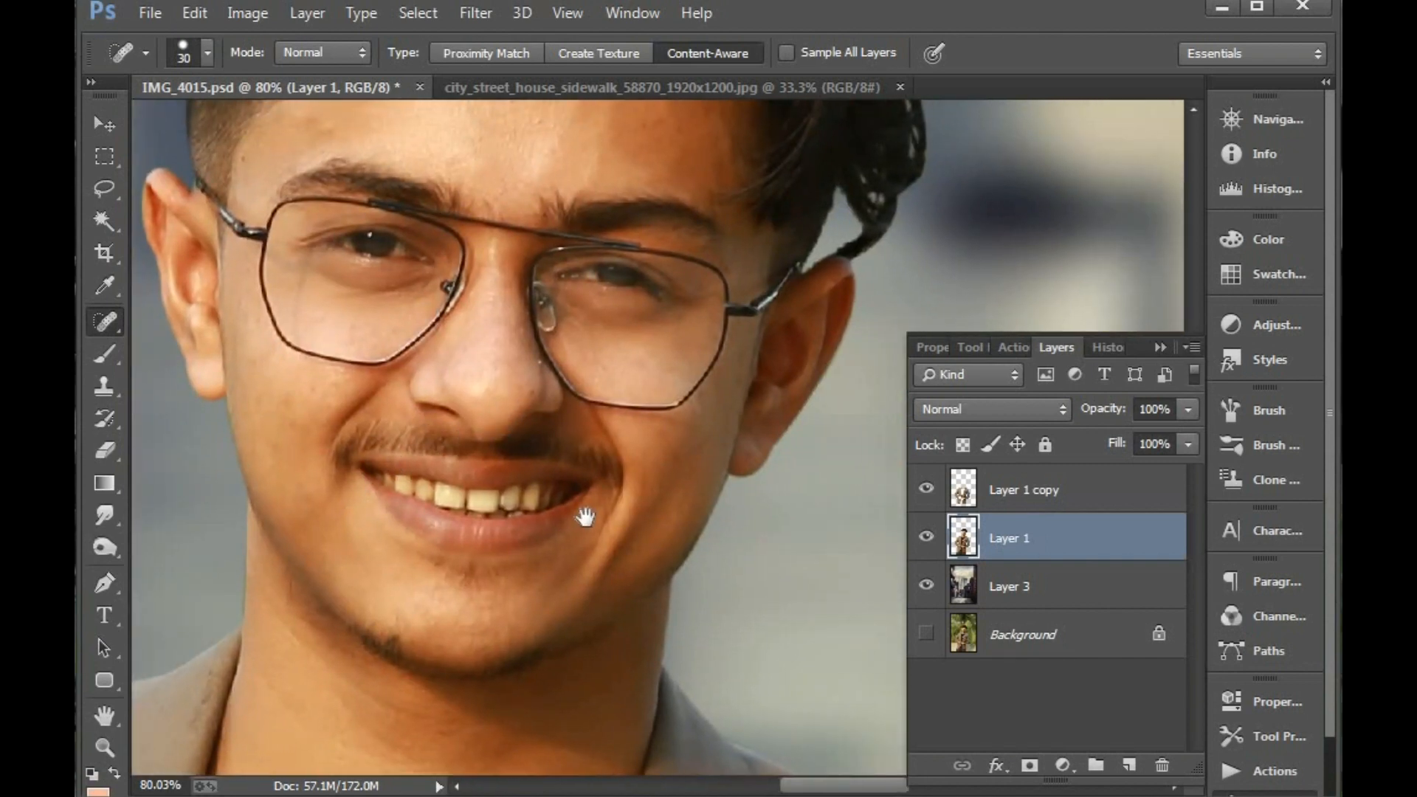
left_click_drag(585, 517, 640, 404)
left_click_drag(512, 541, 600, 383)
left_click(509, 537)
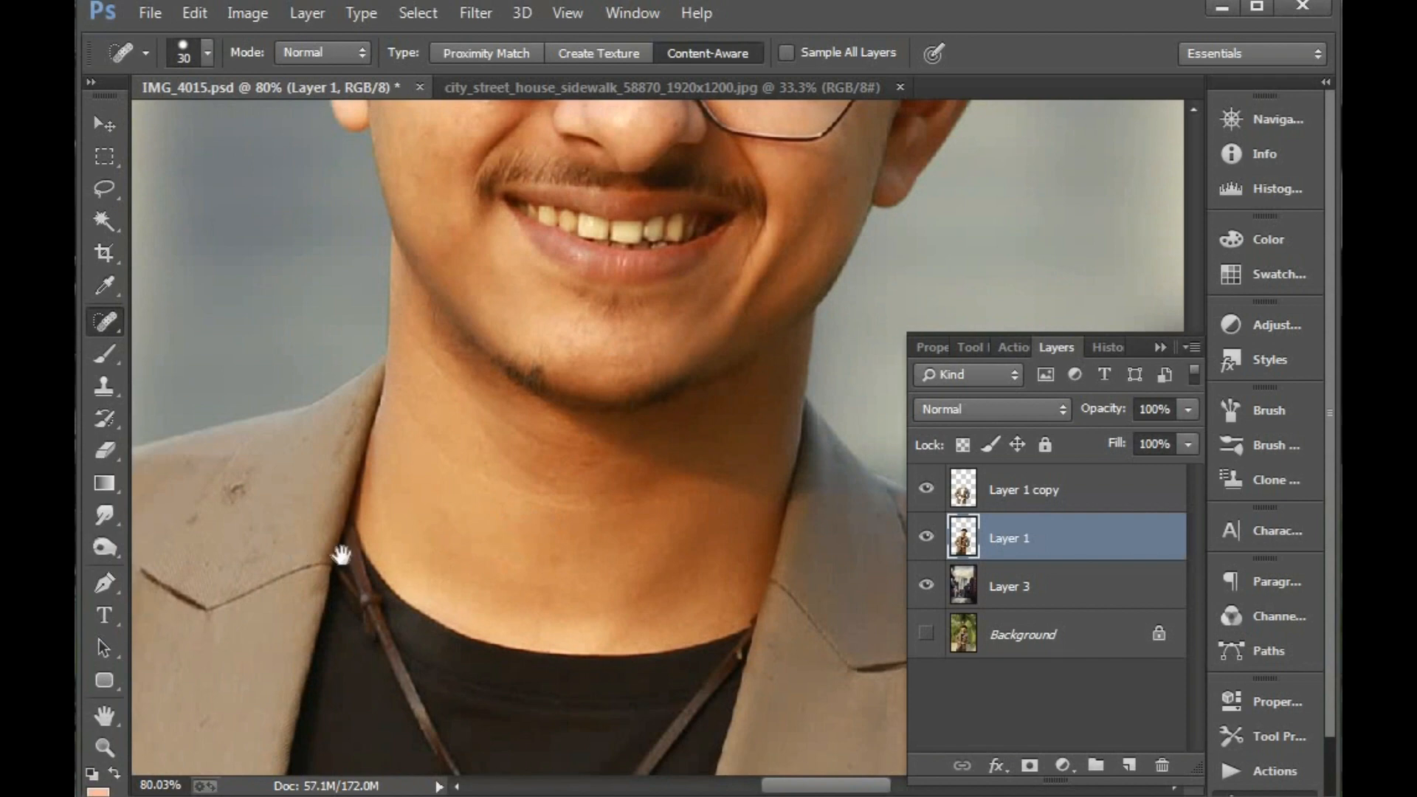
left_click_drag(341, 555, 477, 554)
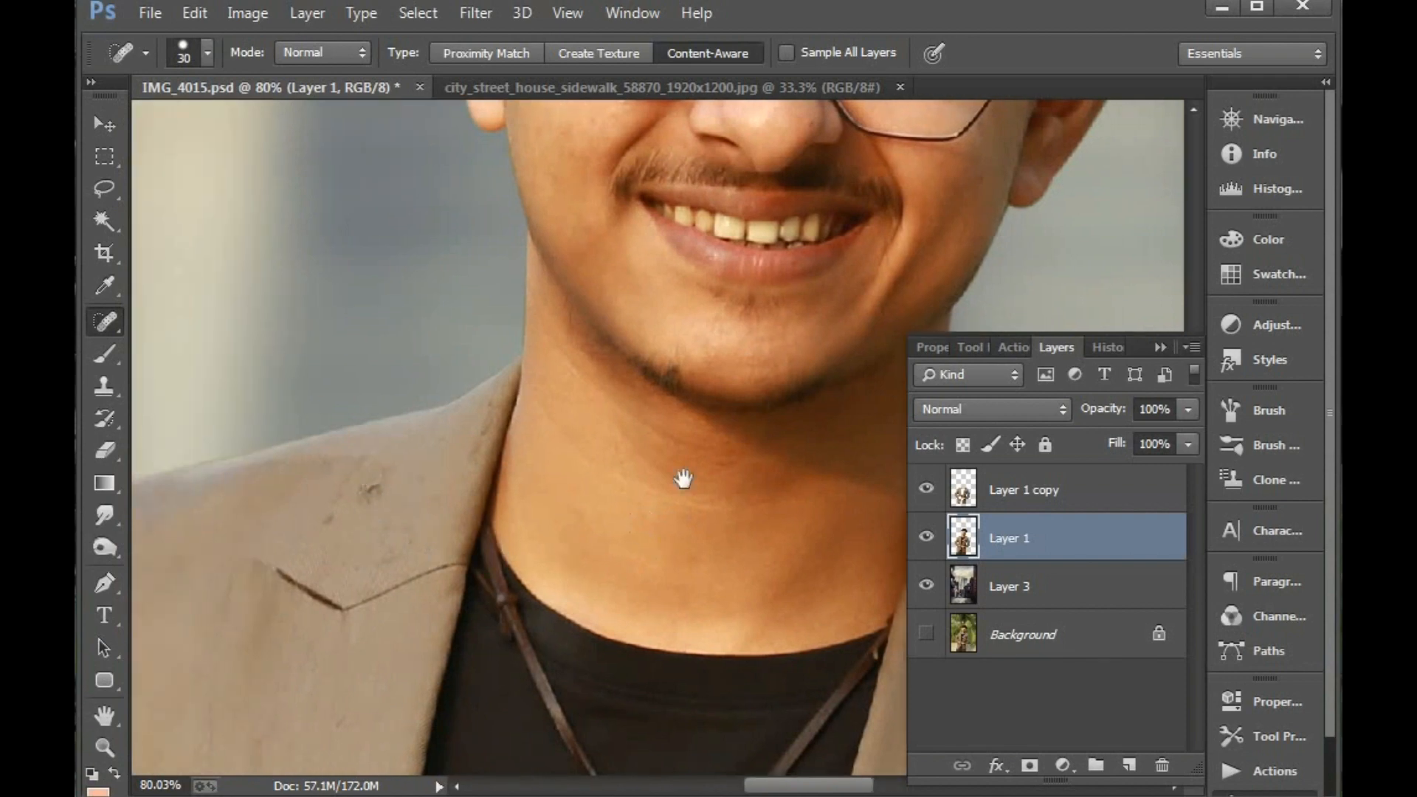
left_click_drag(771, 216, 574, 504)
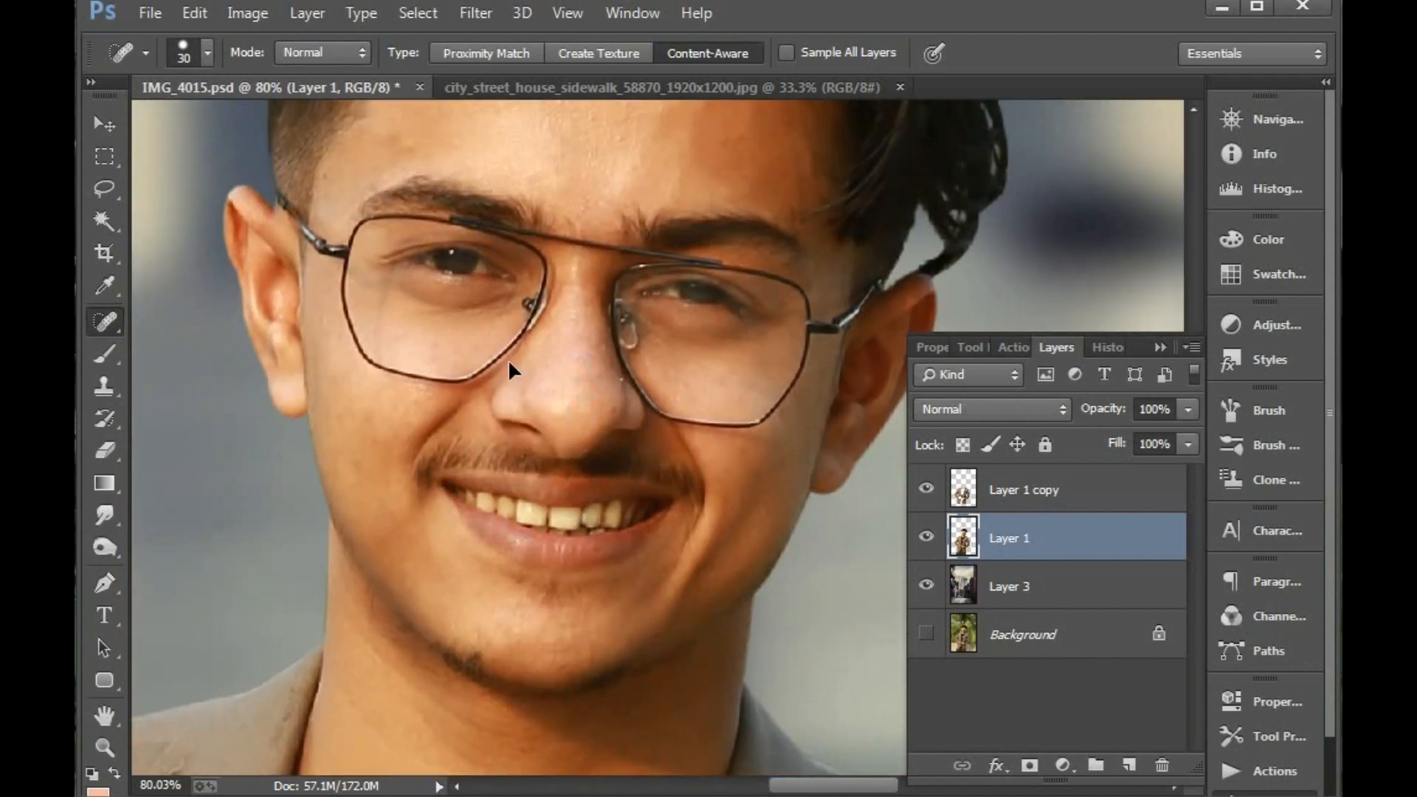
key("v")
left_click_drag(553, 213, 518, 359)
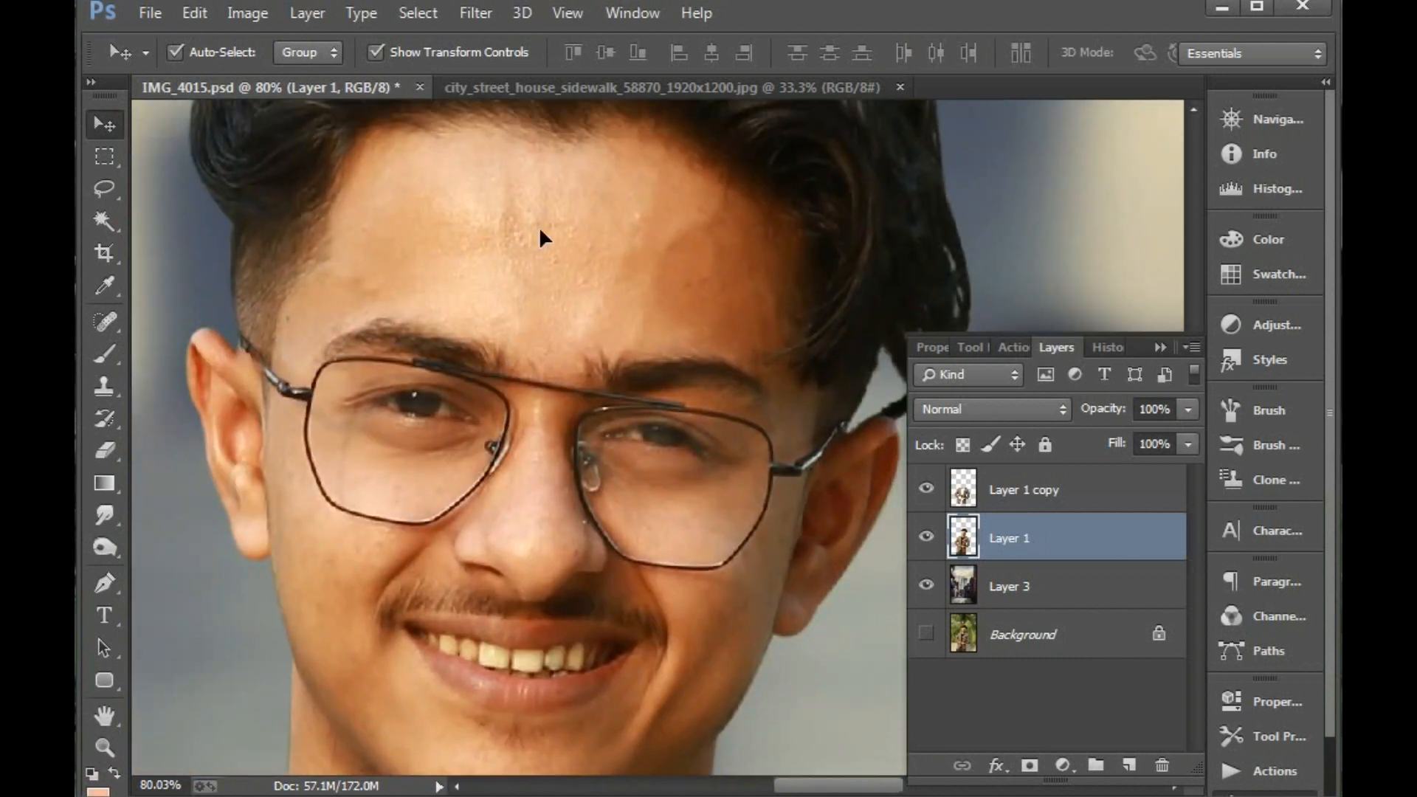
Smooth the skin on the man's forehead and cheeks with the Brush at 30% opacity and flow, sampling nearby skin tones and reducing it to 60 px
left_click(110, 351)
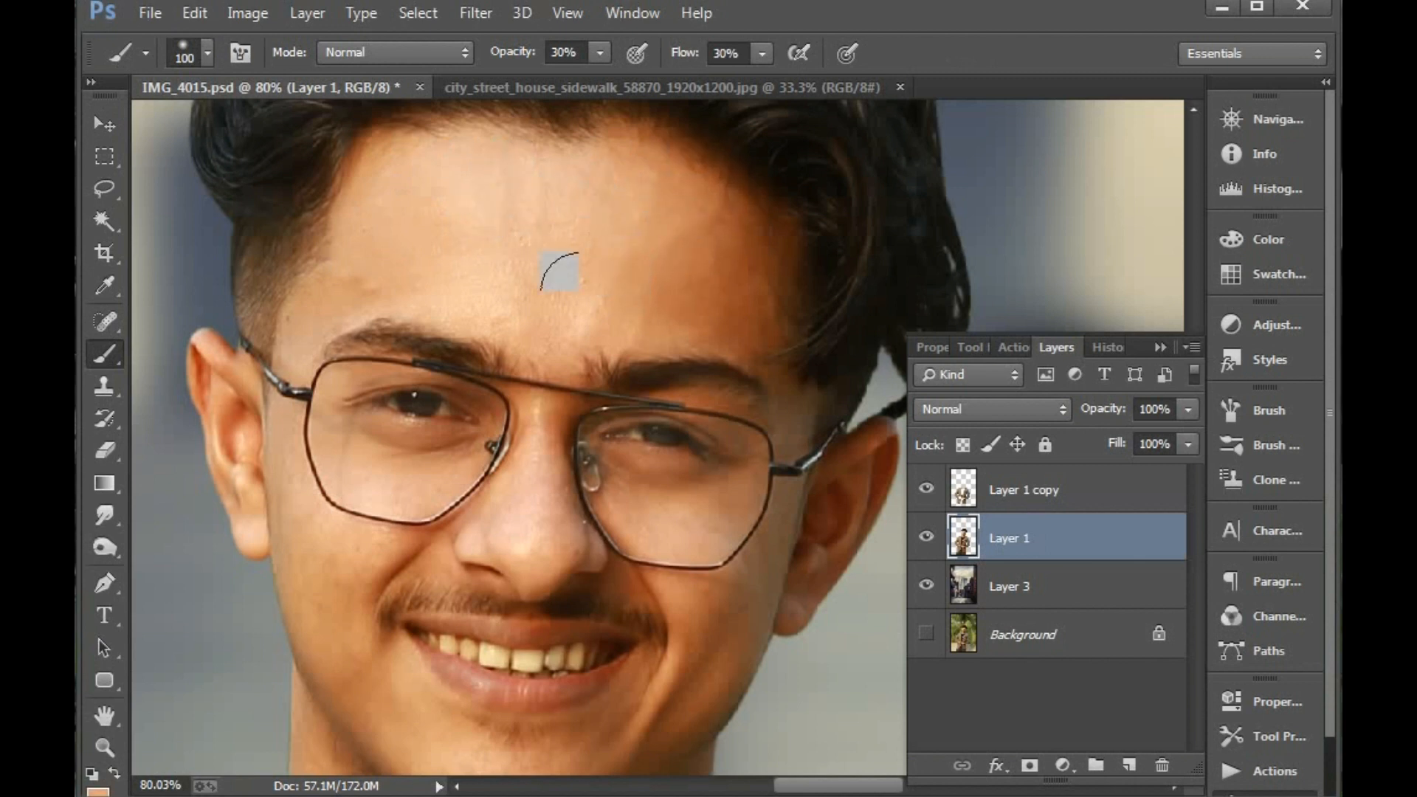
left_click_drag(425, 330, 491, 174)
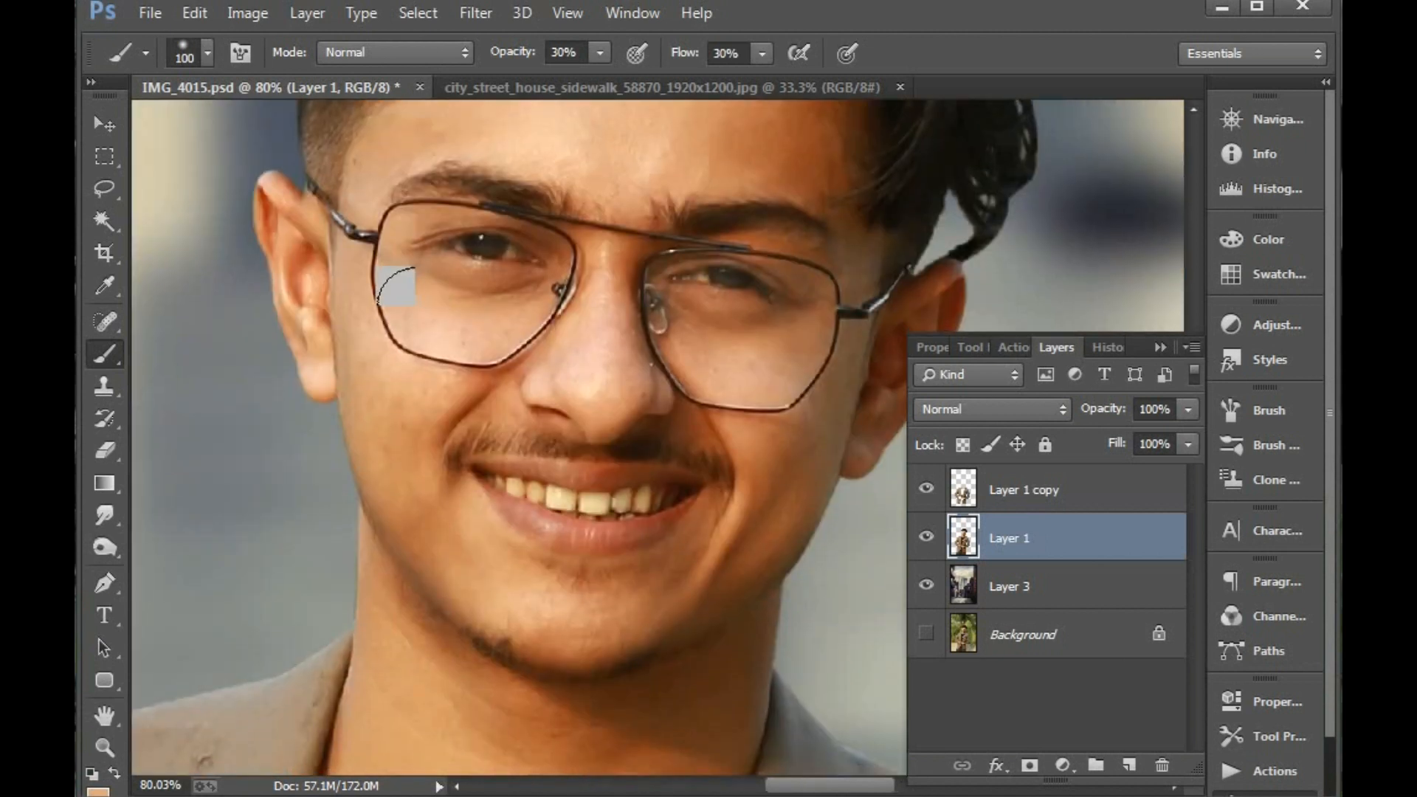
key("bracketleft")
key("bracketleft")
key("bracketleft")
key("bracketleft")
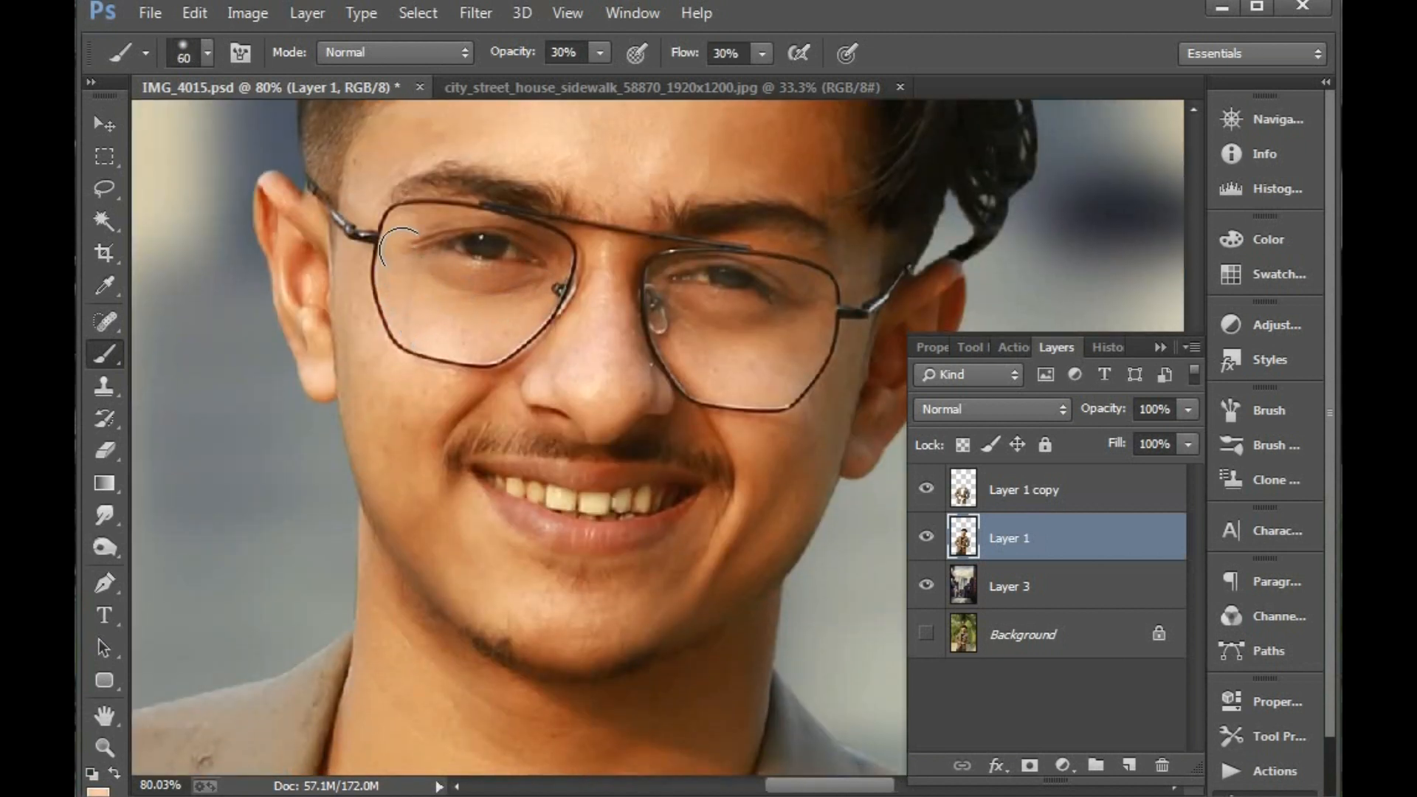
left_click(362, 353, "alt")
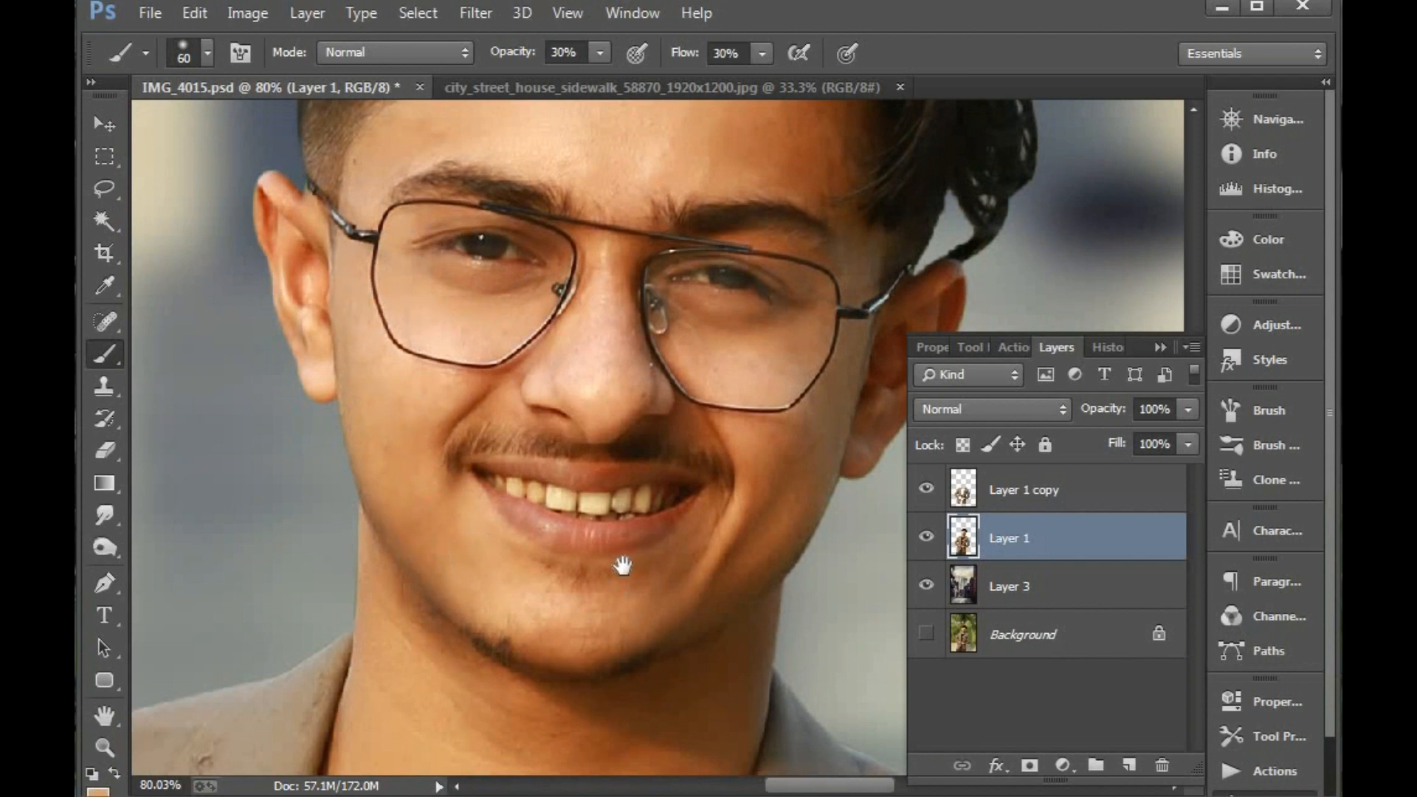
left_click_drag(622, 565, 453, 476)
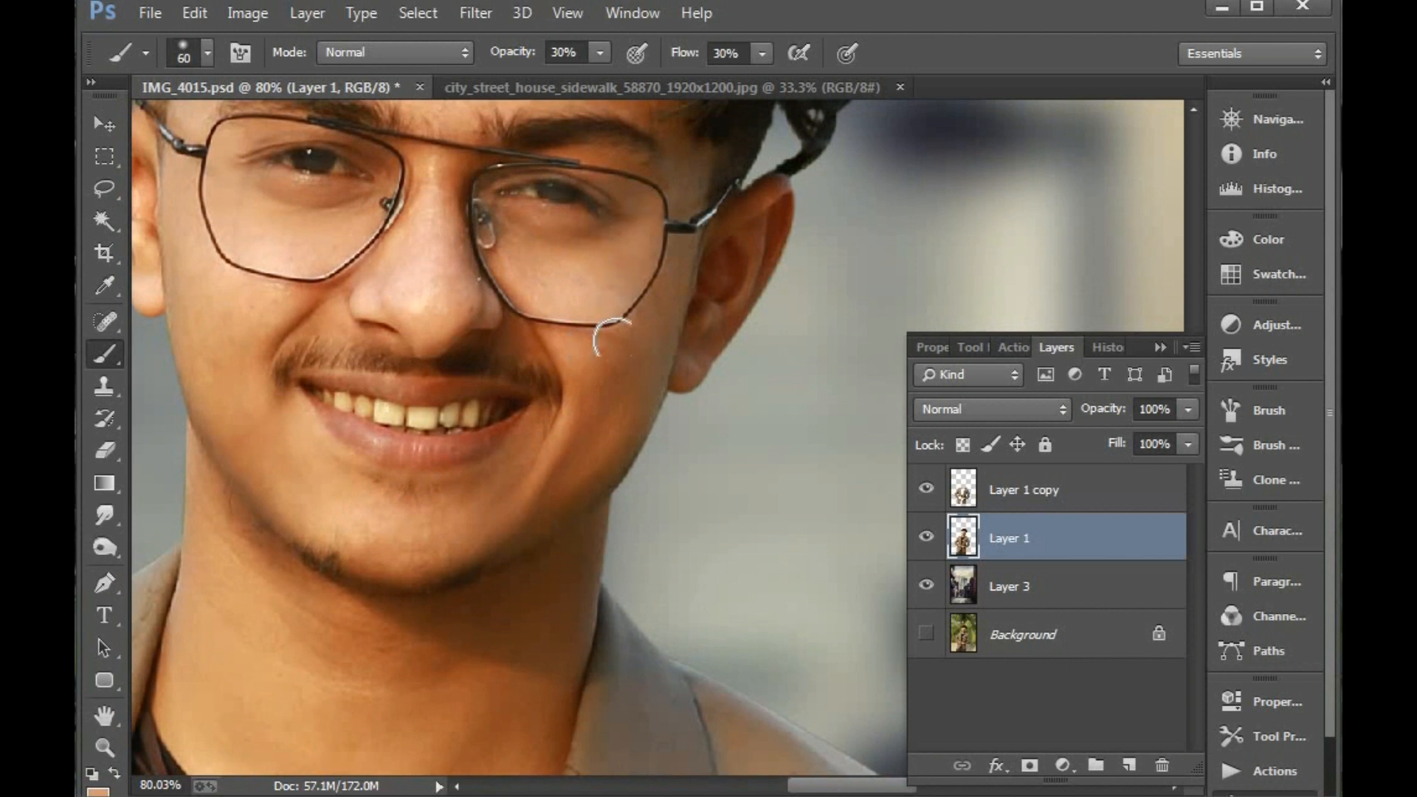
Smooth the skin on the man's neck with the Brush enlarged to 100 px
left_click_drag(544, 512, 669, 335)
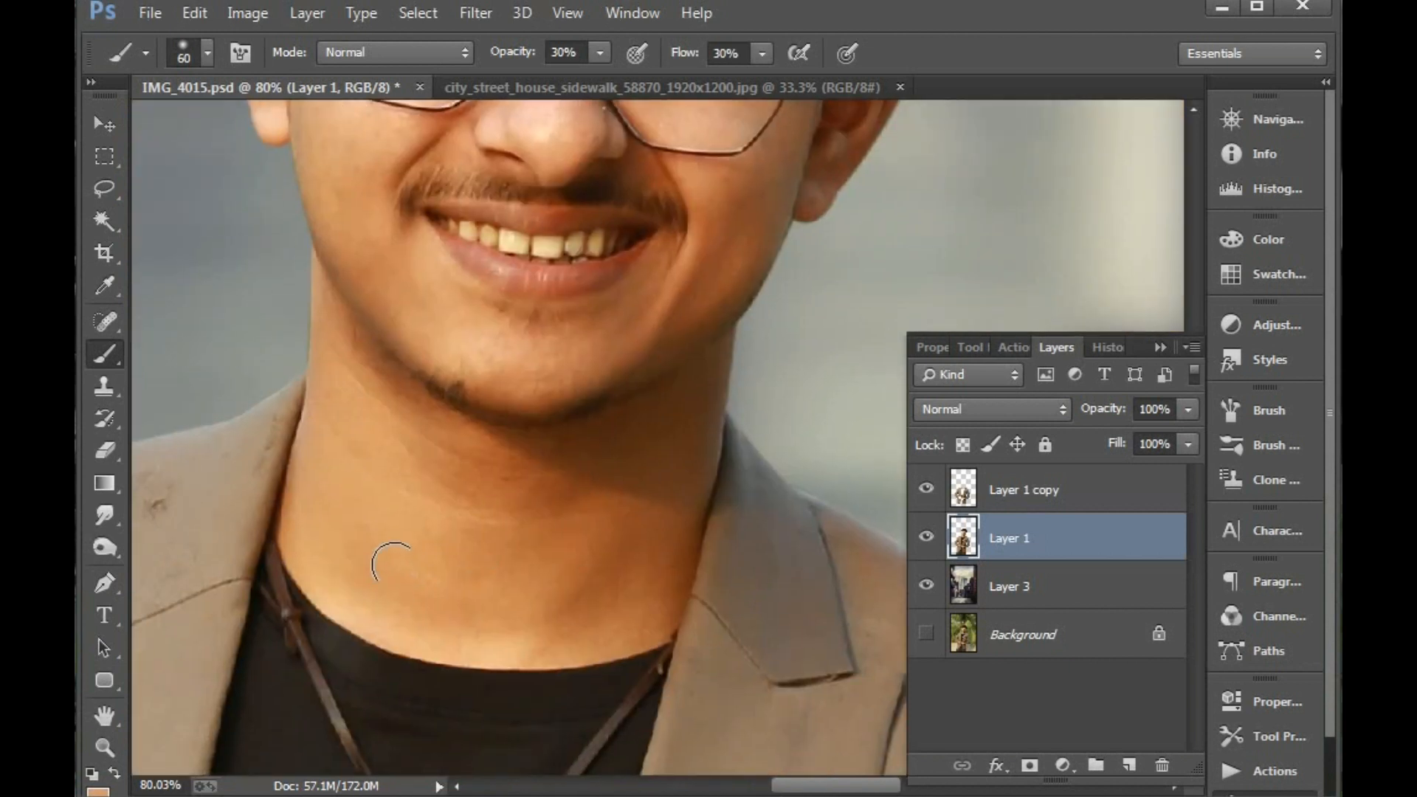
key("bracketright")
key("bracketright")
key("bracketright")
key("bracketright")
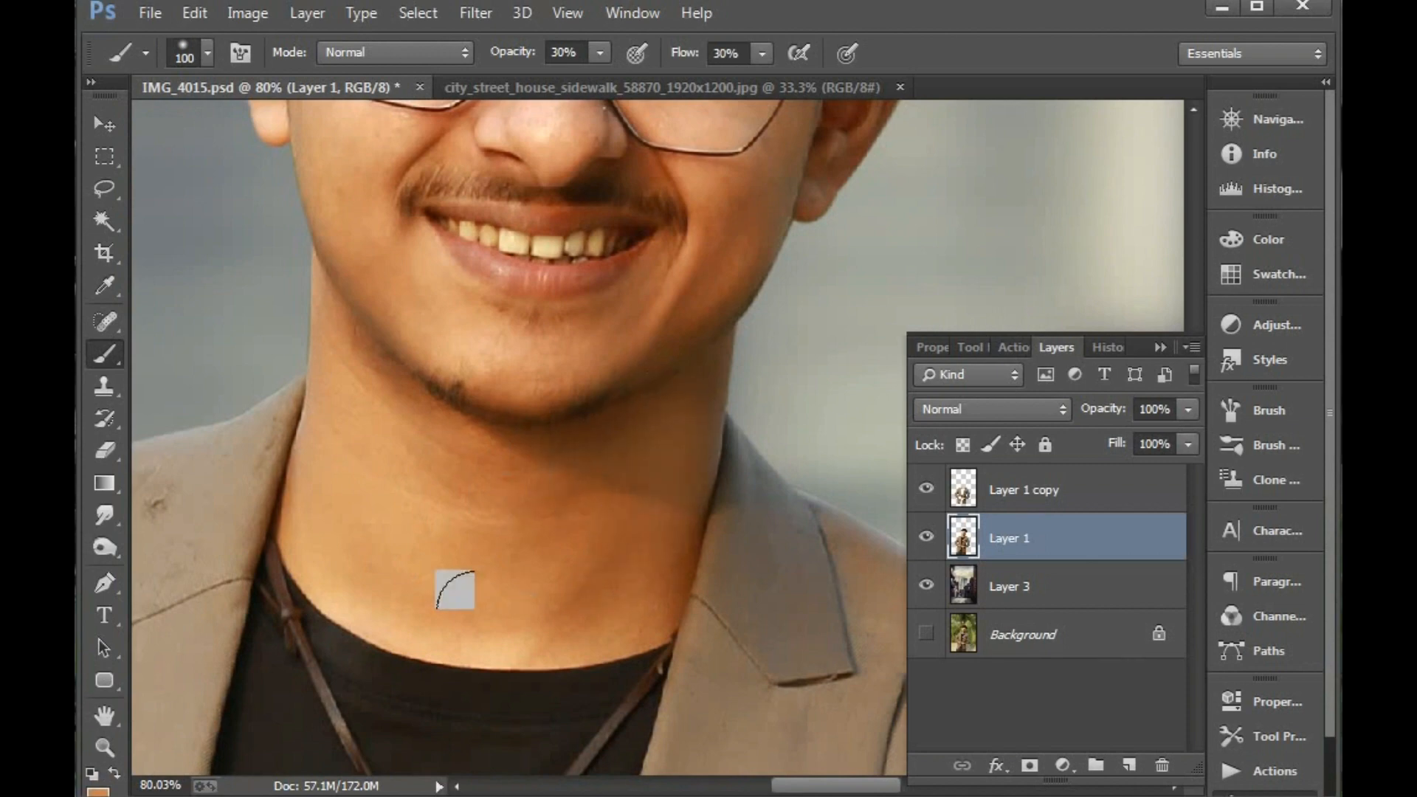
scroll(525, 452, "up", 10)
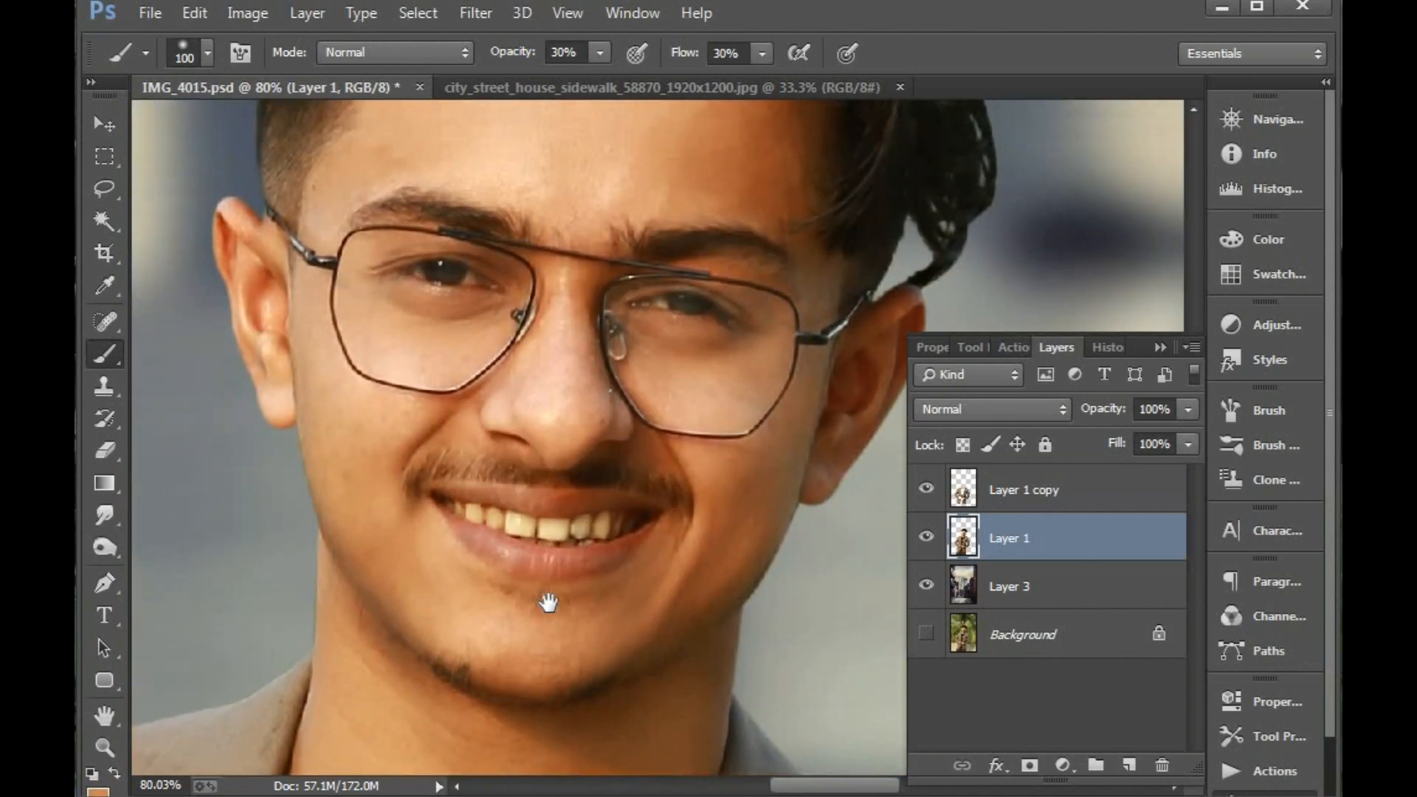
Apply the Camera Raw filter to the street background on Layer 3 with Highlights -2, Shadows -28 and Blacks -18
scroll(539, 607, "up", 3)
key("ctrl+0")
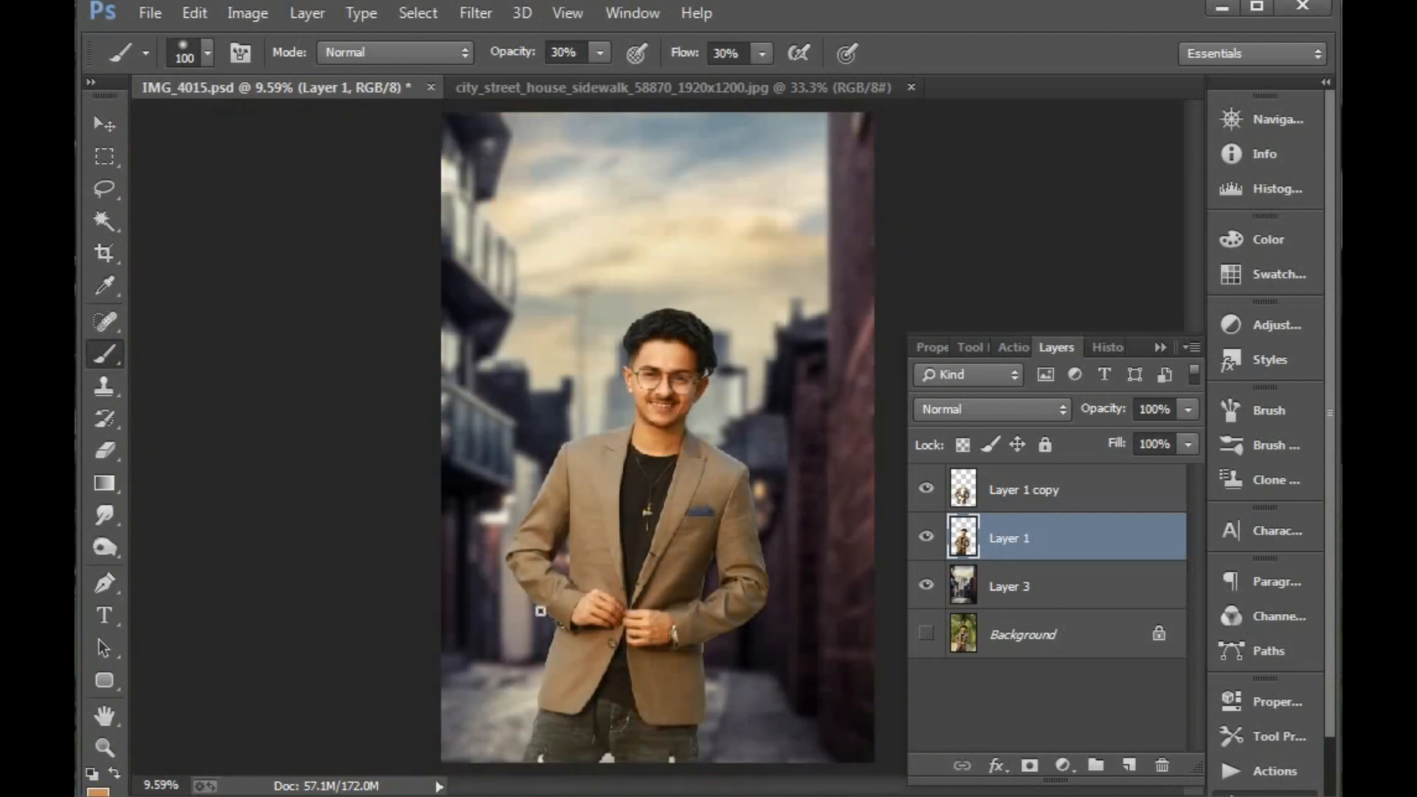
left_click(656, 653)
key("ctrl+0")
key("v")
left_click(1009, 586)
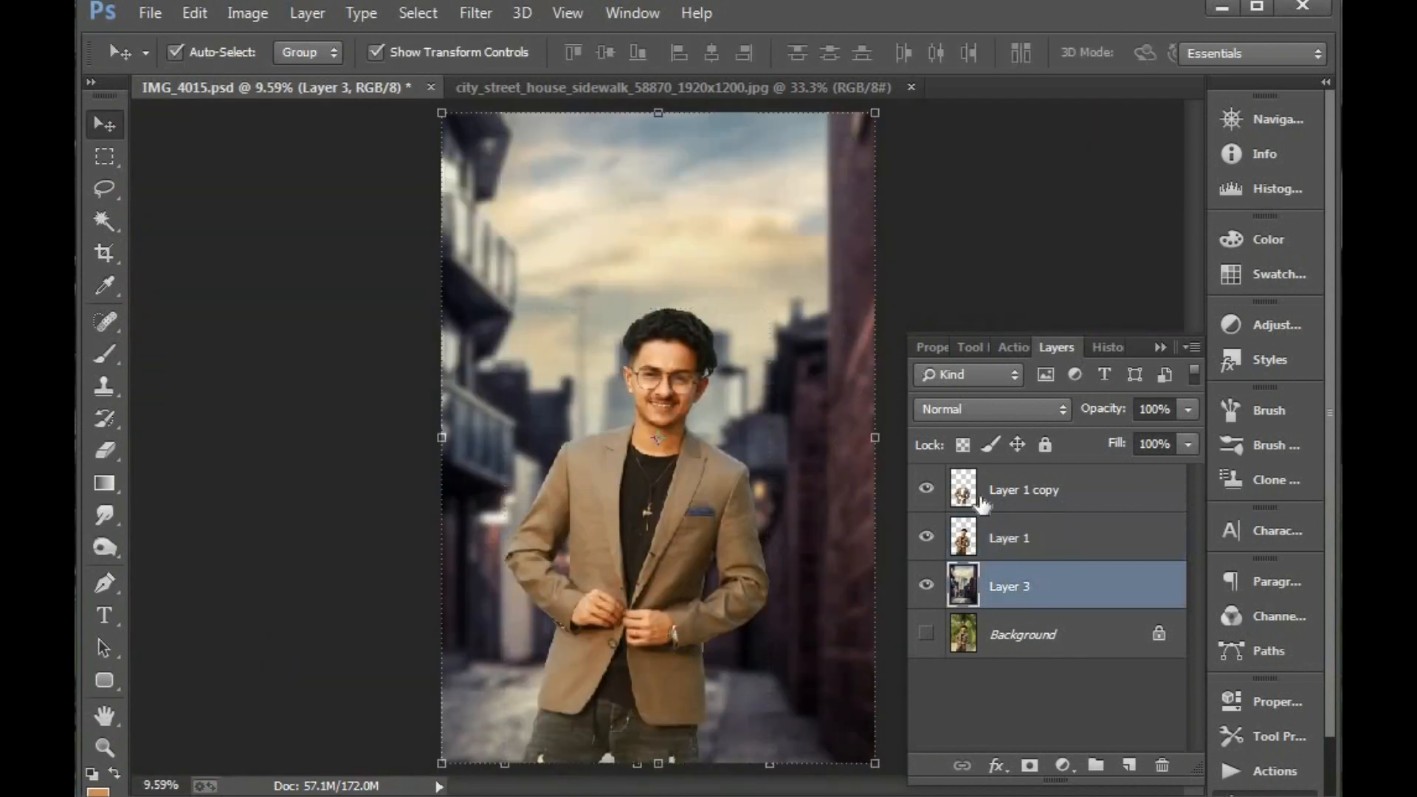
left_click(467, 18)
left_click(493, 152)
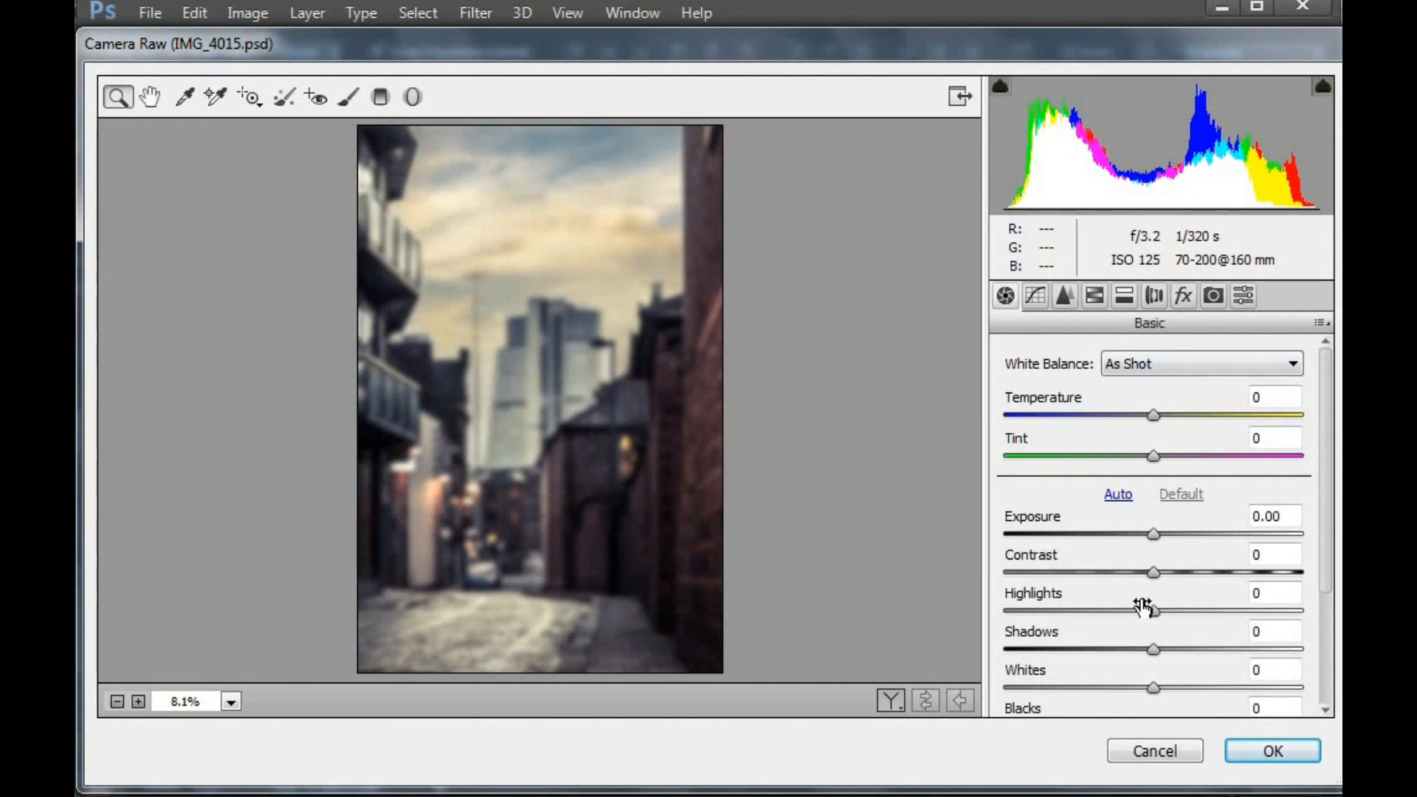
left_click_drag(1142, 607, 1128, 669)
scroll(1132, 674, "down", 1)
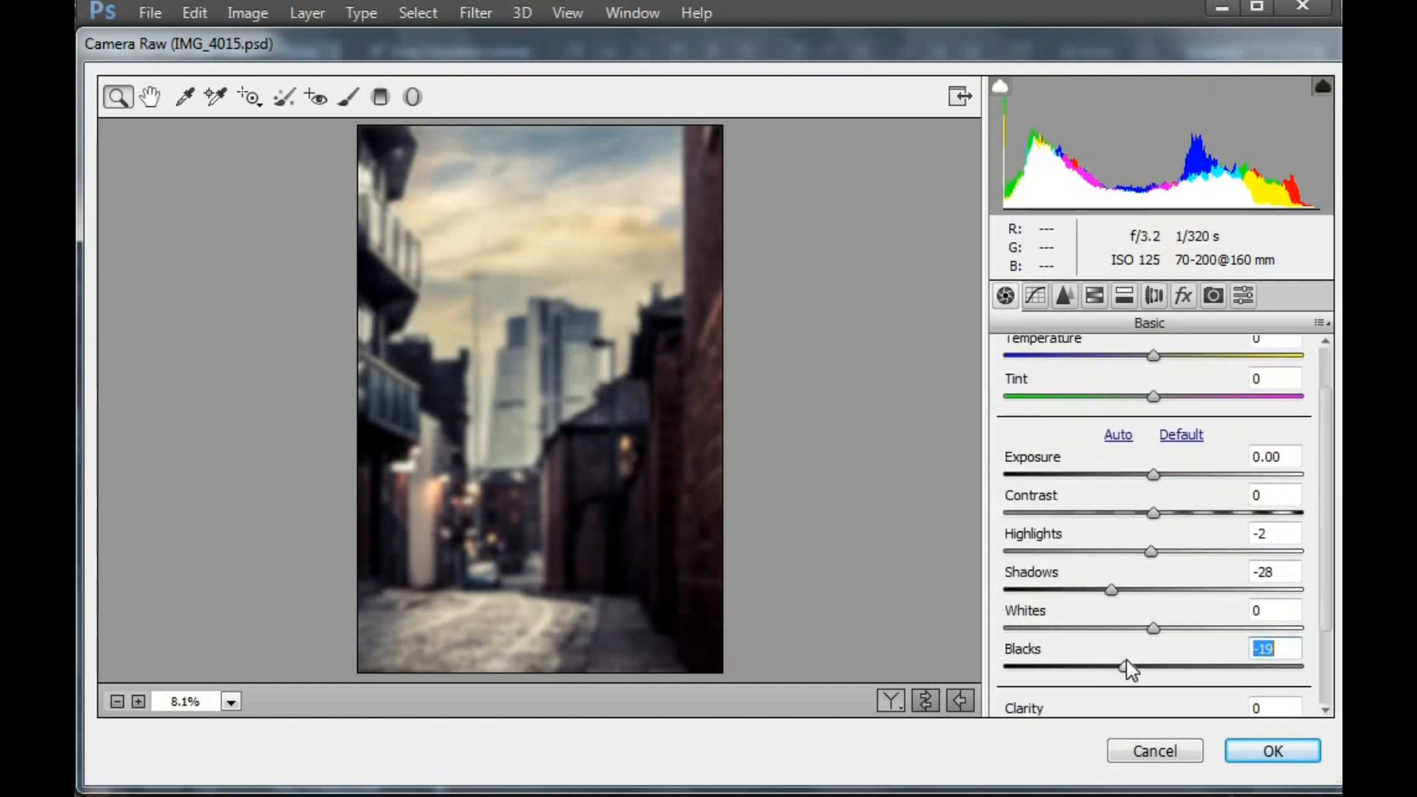
Raise the background's Clarity slightly and set Contrast to +16 and Temperature to +4
scroll(1129, 668, "down", 1)
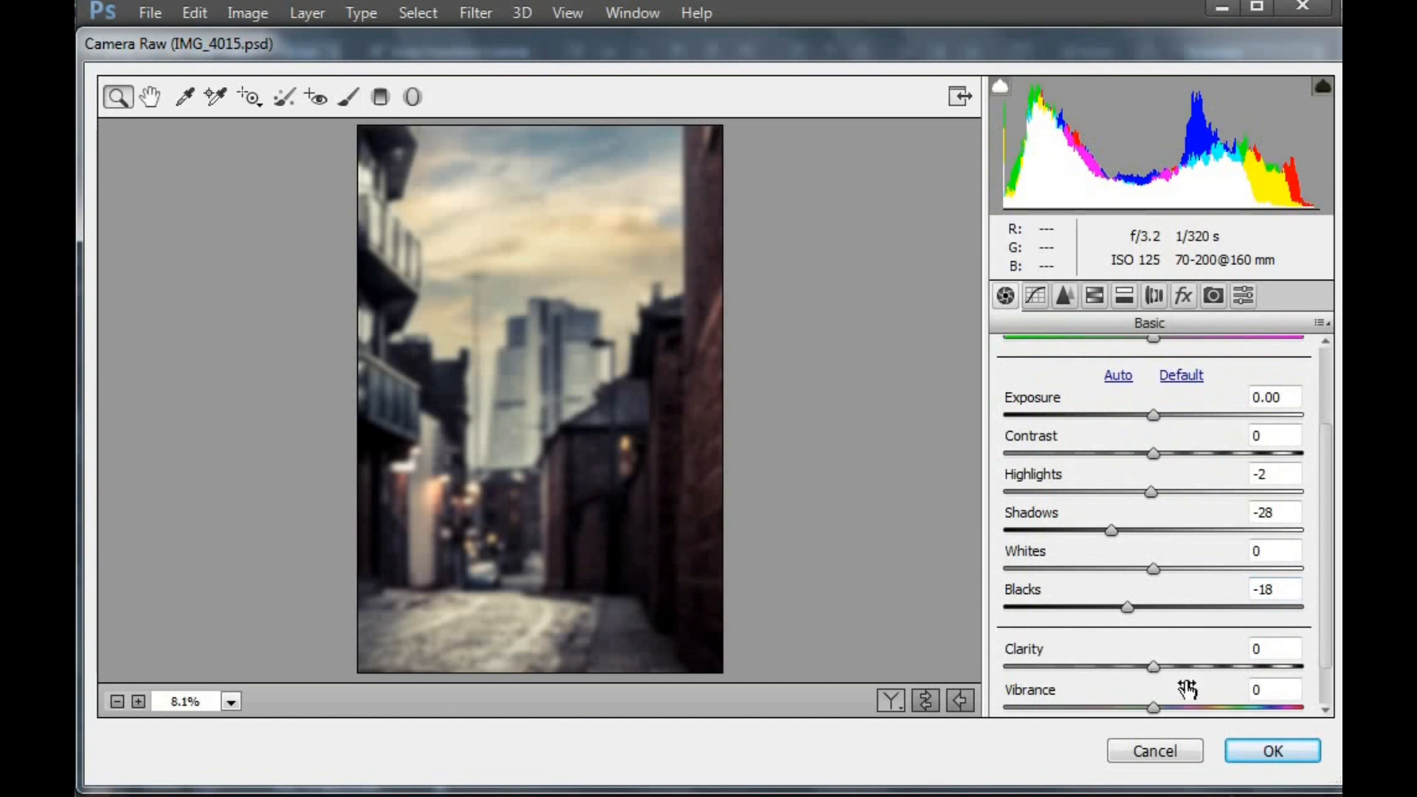
left_click_drag(1165, 668, 1190, 668)
scroll(1173, 579, "up", 2)
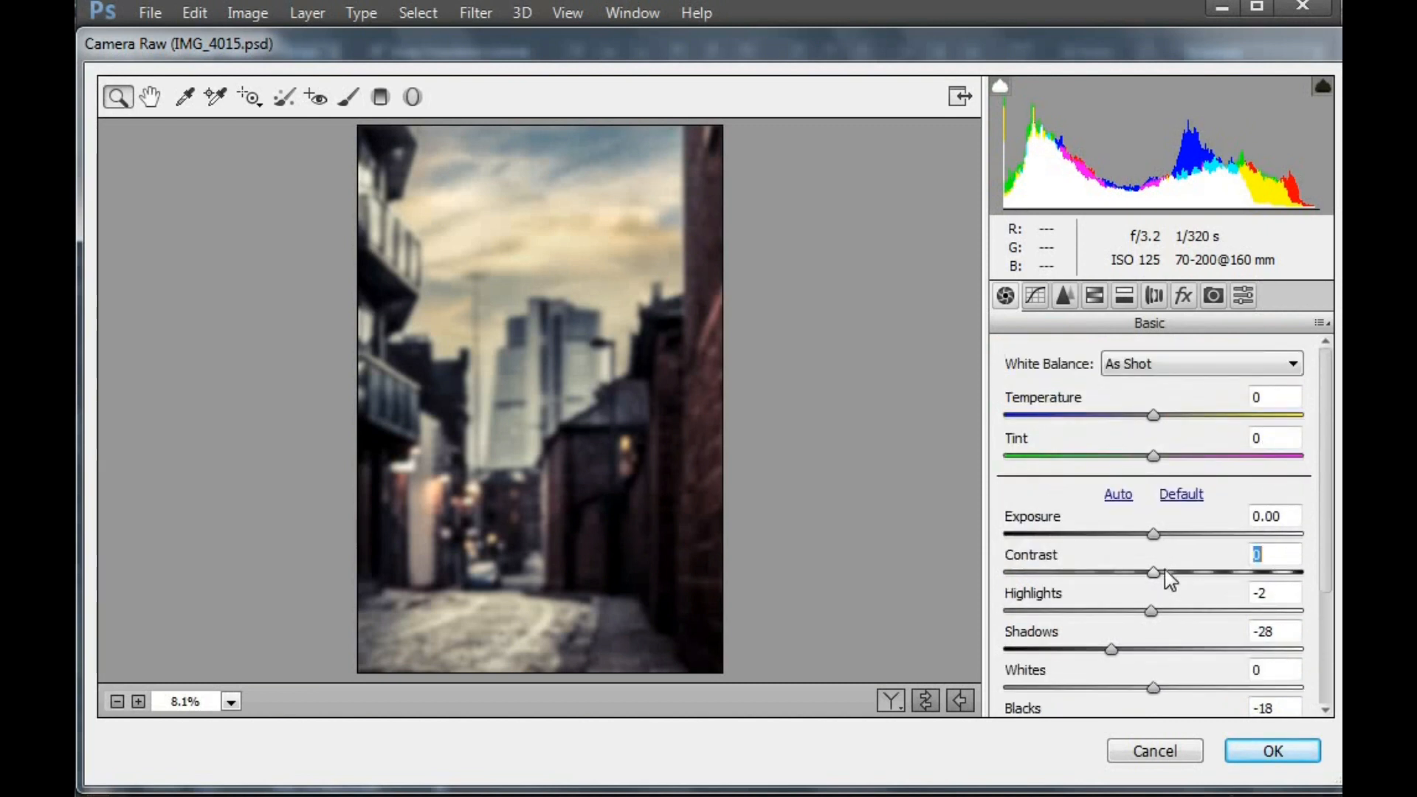
left_click_drag(1164, 570, 1180, 569)
left_click_drag(1153, 416, 1161, 418)
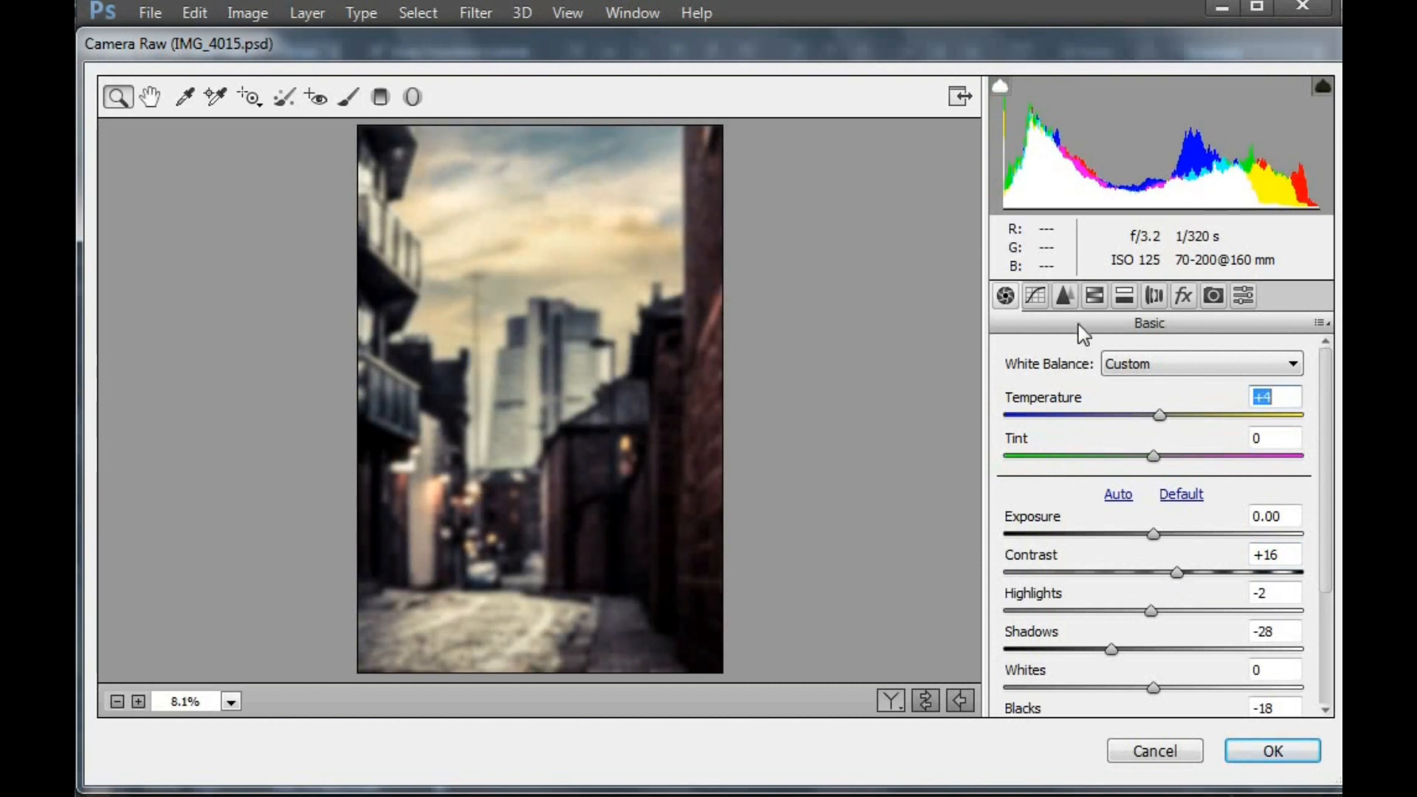
Set the background's HSL saturation to Reds +41, Oranges +60, Yellows +45 and Blues +66
left_click(1094, 297)
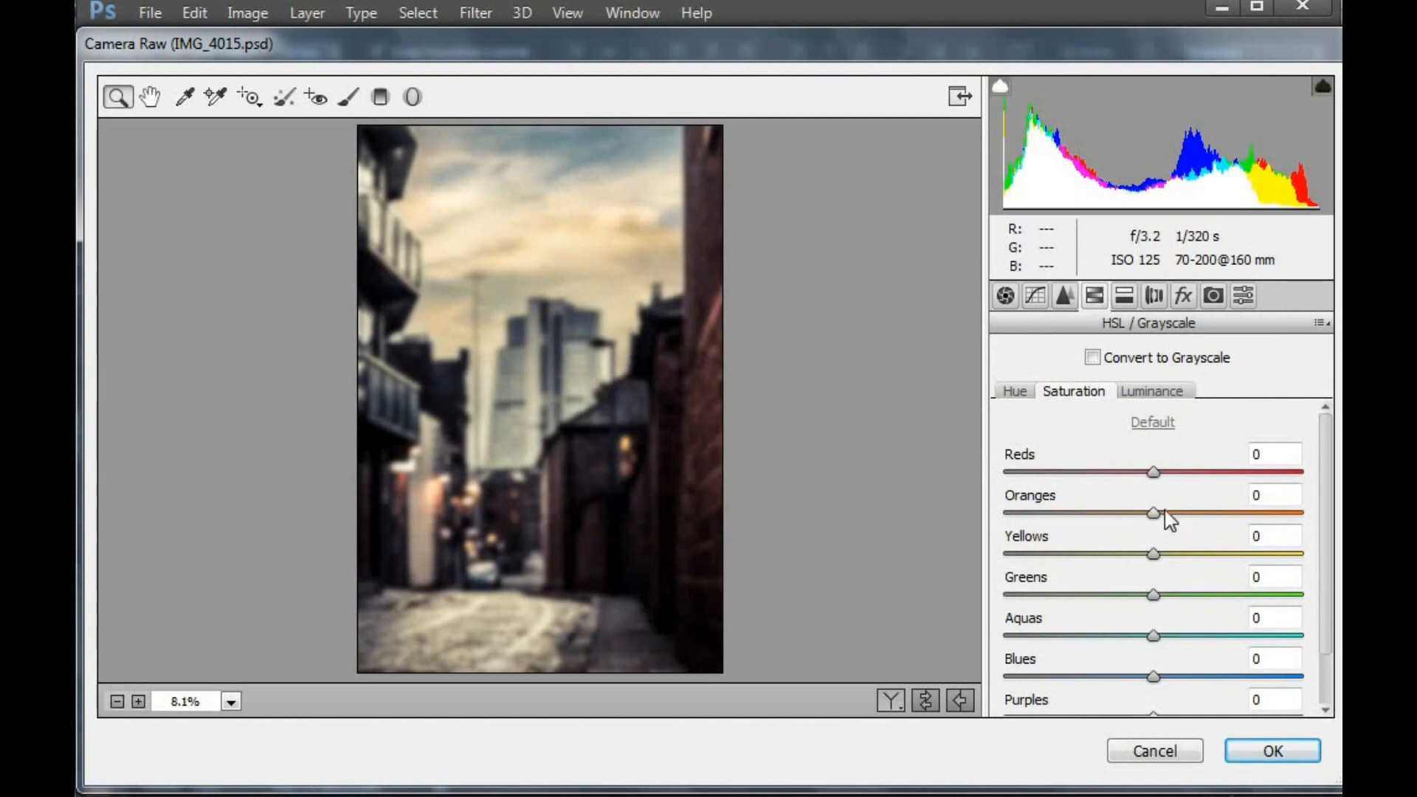
left_click_drag(1170, 515, 1231, 509)
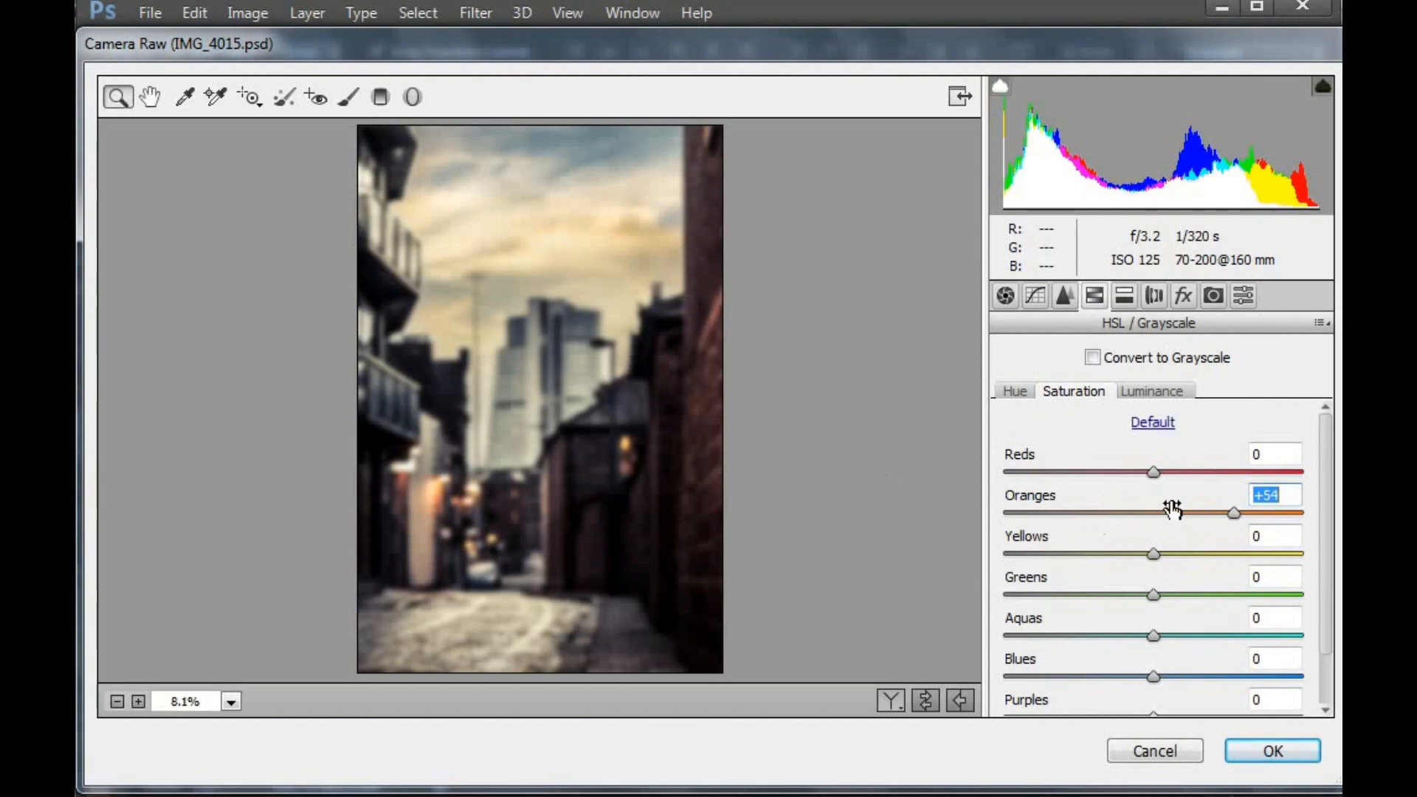
left_click_drag(1154, 553, 1222, 558)
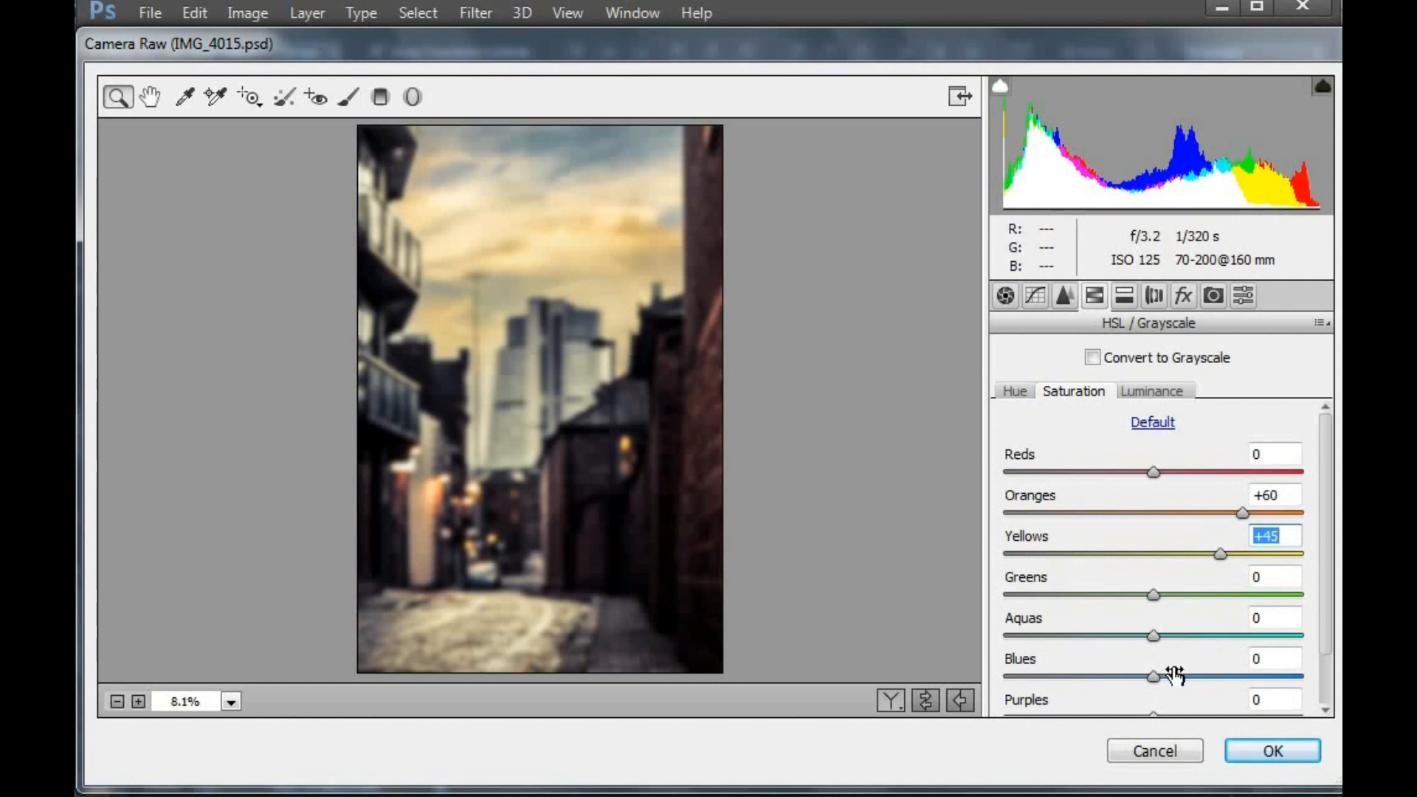
left_click_drag(1154, 676, 1252, 675)
left_click_drag(1155, 473, 1215, 472)
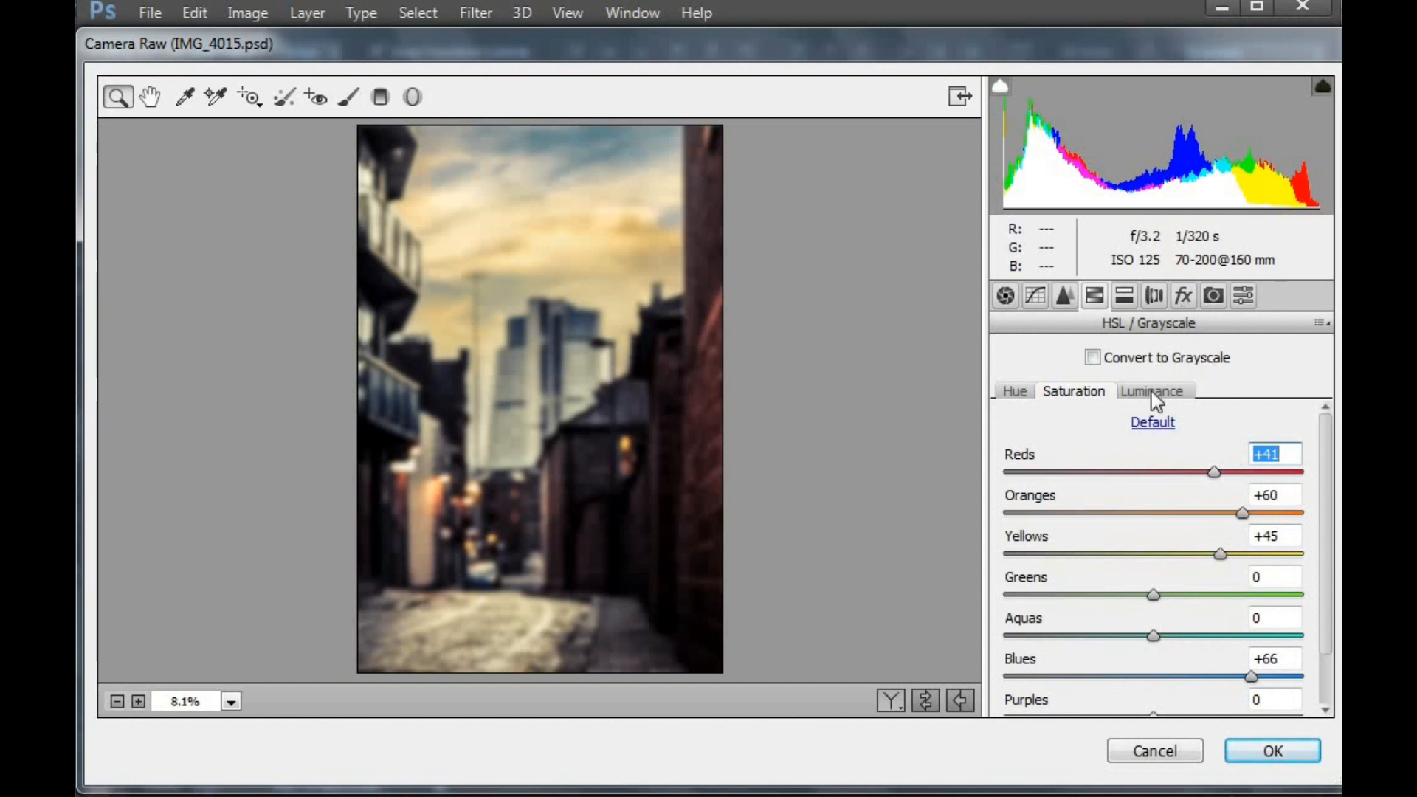
Try shifting the Reds and Oranges hues of the background, resetting both to 0
left_click(1026, 391)
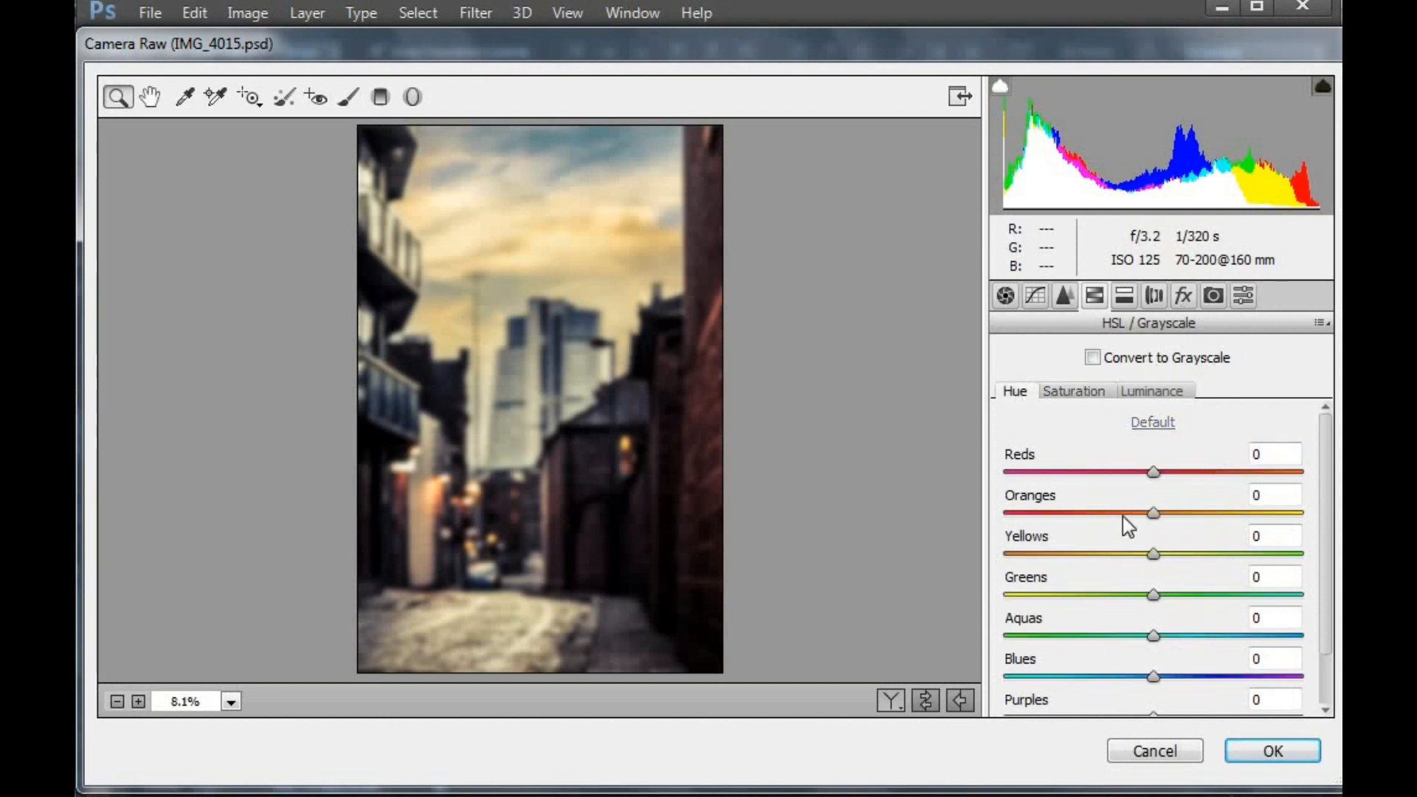
left_click_drag(1152, 474, 1057, 474)
left_click(1150, 472)
double_click(1148, 478)
left_click_drag(1077, 516, 1152, 515)
double_click(1152, 516)
Set the Blues hue of the background to -72 in the HSL adjustments
mouse_move(1156, 674)
left_mouse_down()
mouse_move(1043, 674)
mouse_move(1159, 668)
left_mouse_up()
scroll(1159, 668, "down", 2)
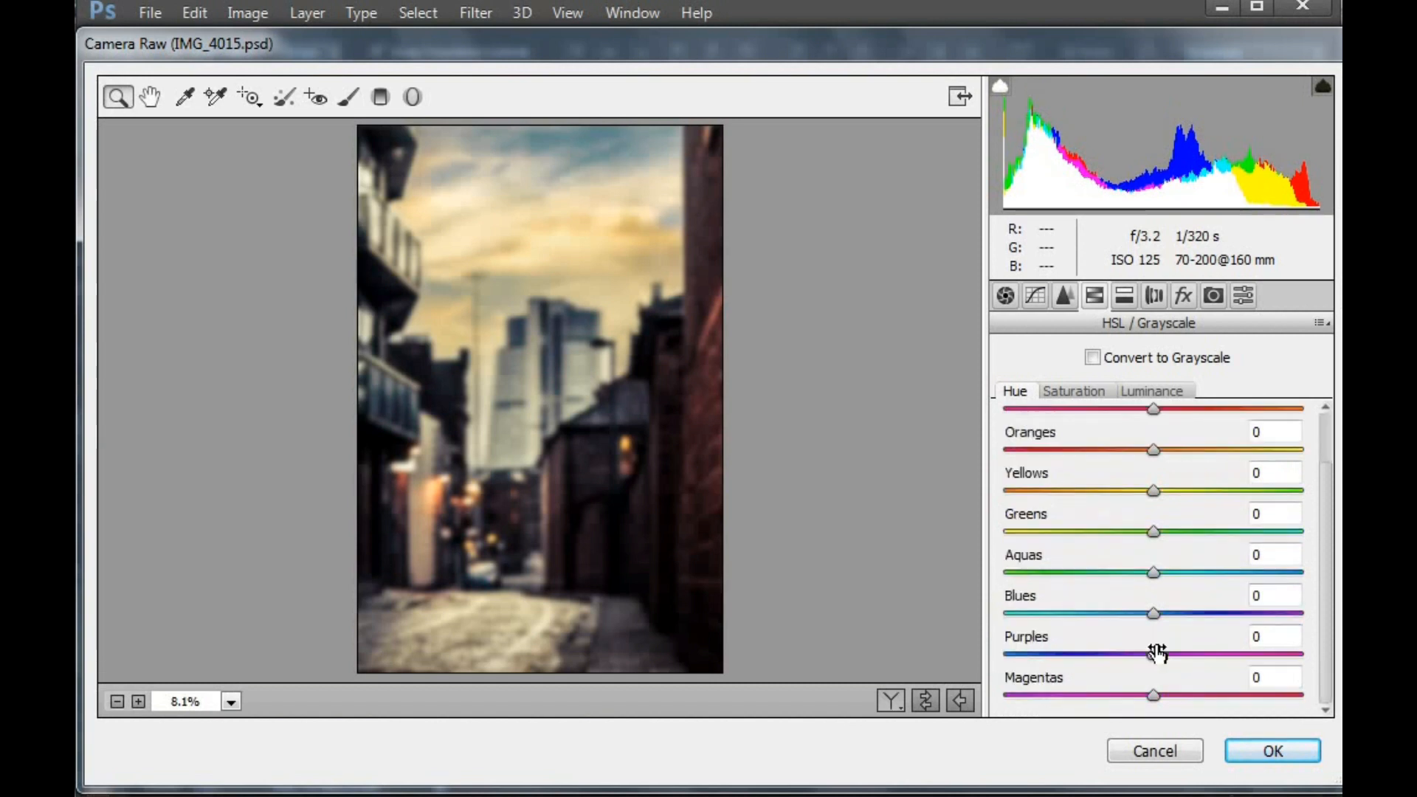
left_click_drag(1151, 614, 1048, 626)
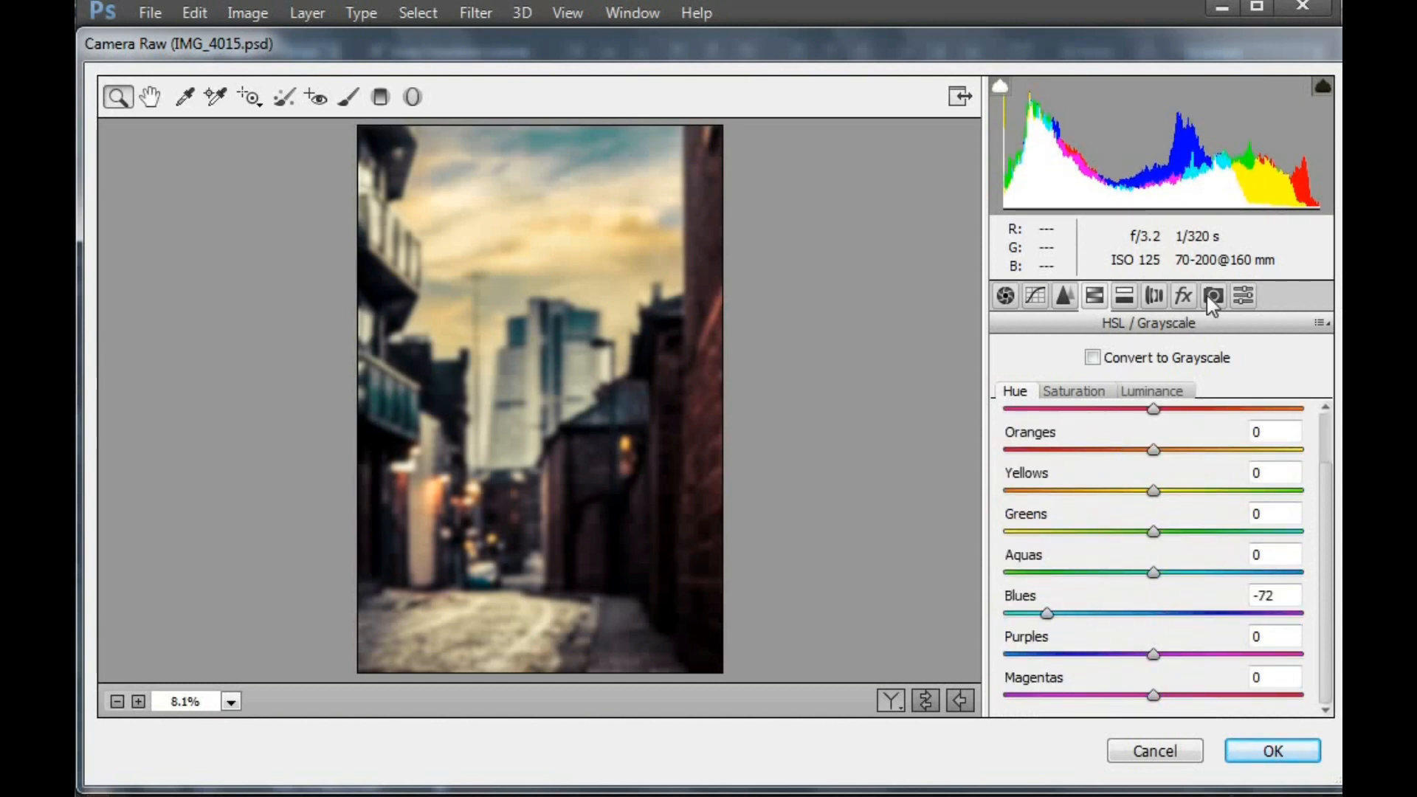
In the camera calibration, set Blue Primary hue to -25, Green Primary saturation to -8 and Red Primary saturation to +4
left_click(1185, 297)
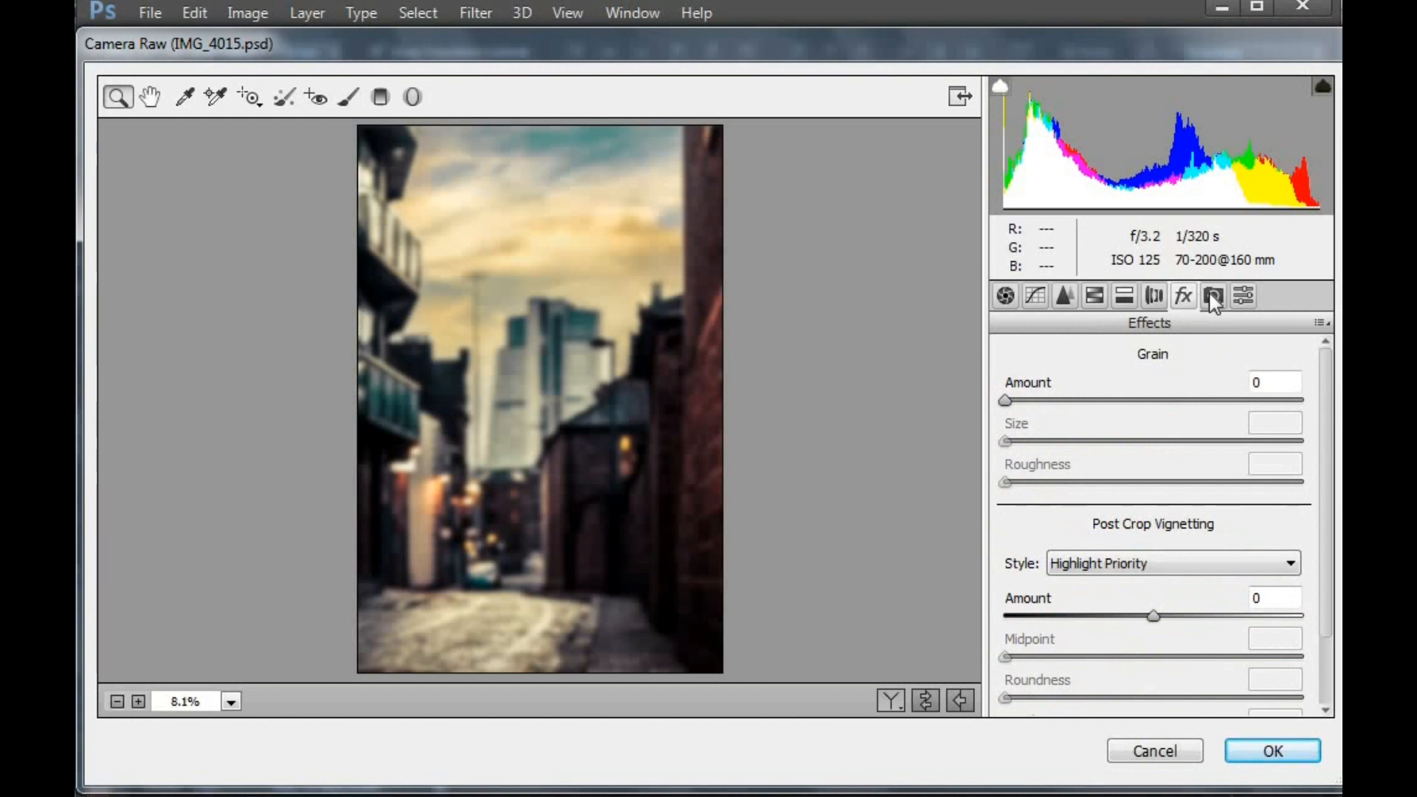
left_click(1213, 297)
scroll(1114, 635, "down", 1)
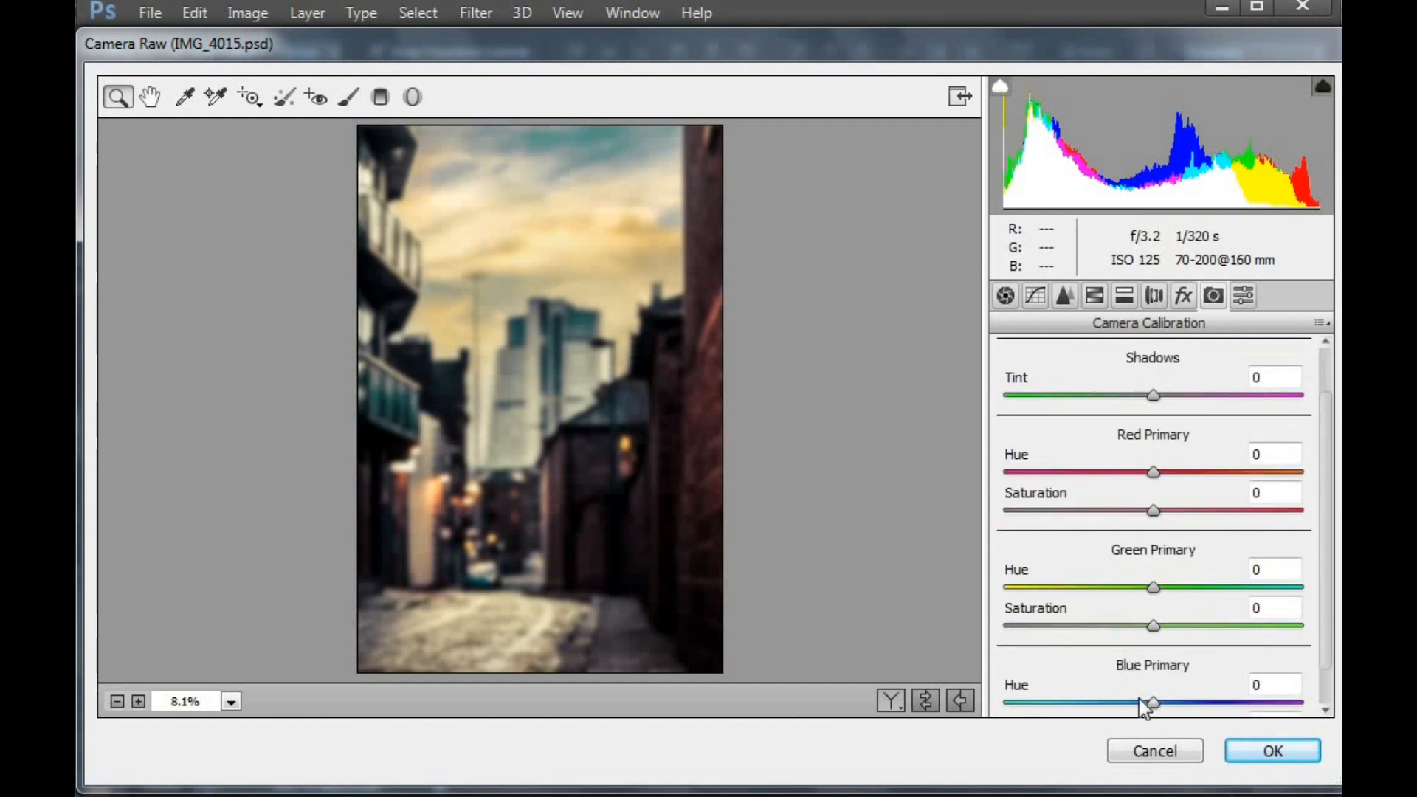
left_click_drag(1149, 702, 1117, 704)
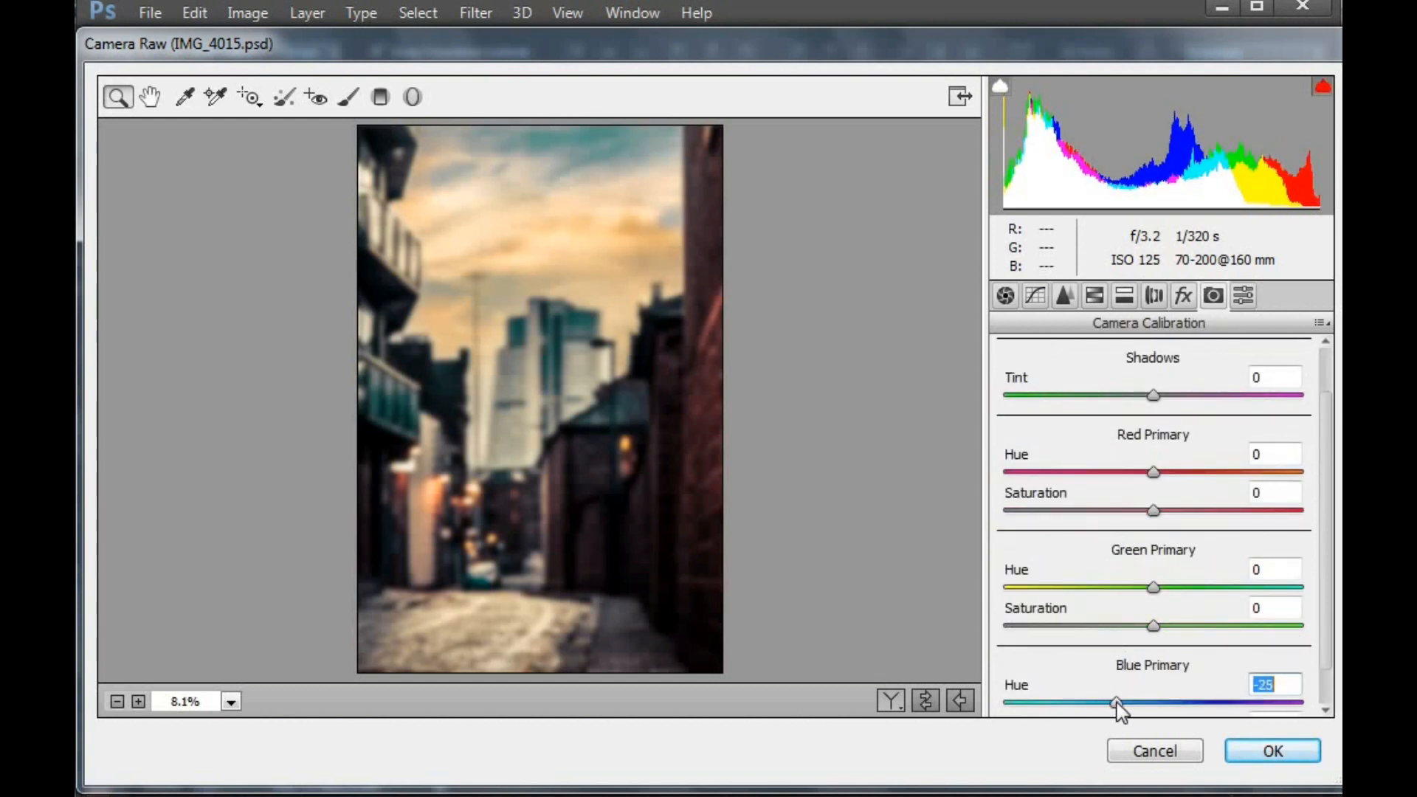
left_click_drag(1153, 626, 1141, 623)
left_click_drag(1153, 510, 1159, 507)
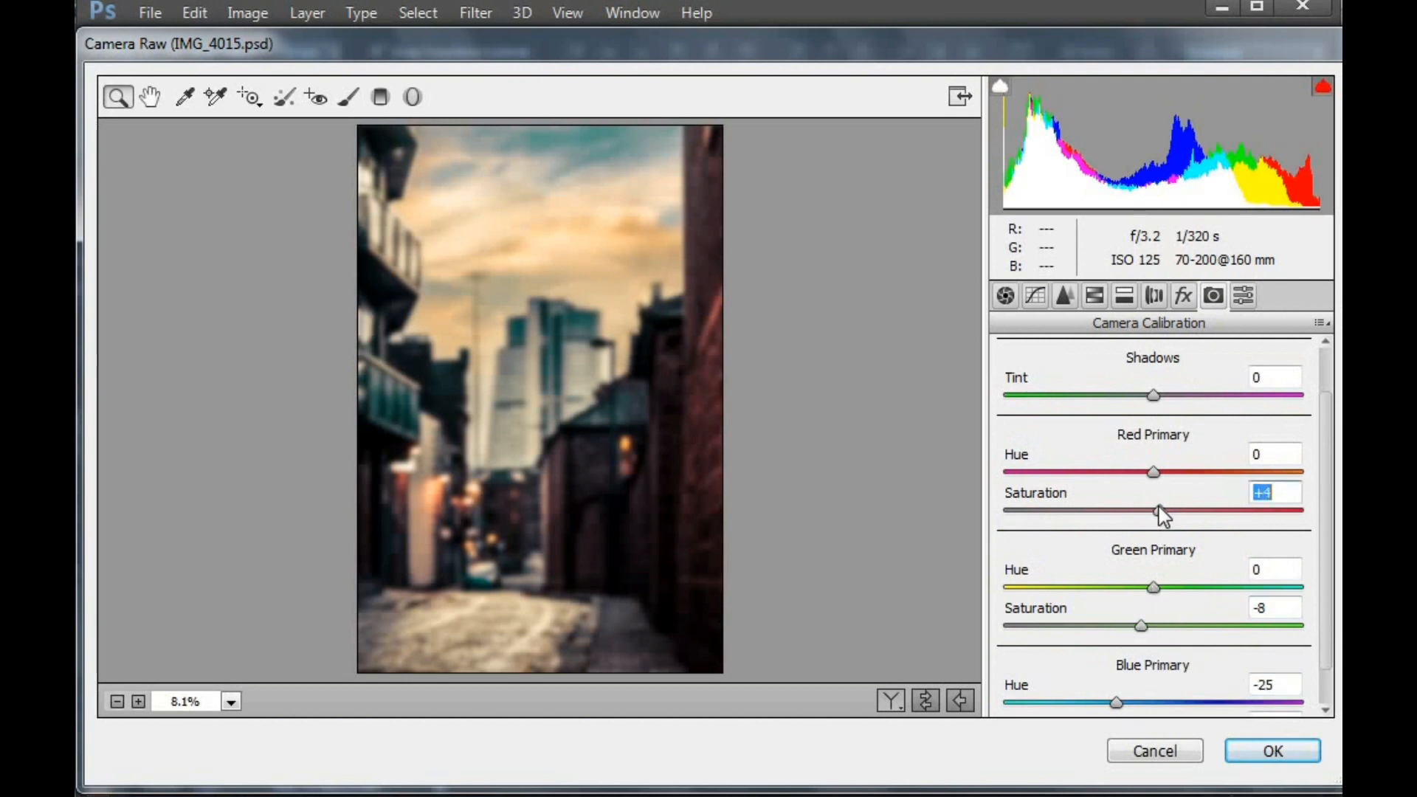
Review the HSL saturation settings and apply the Camera Raw adjustments to Layer 3
left_click(1094, 299)
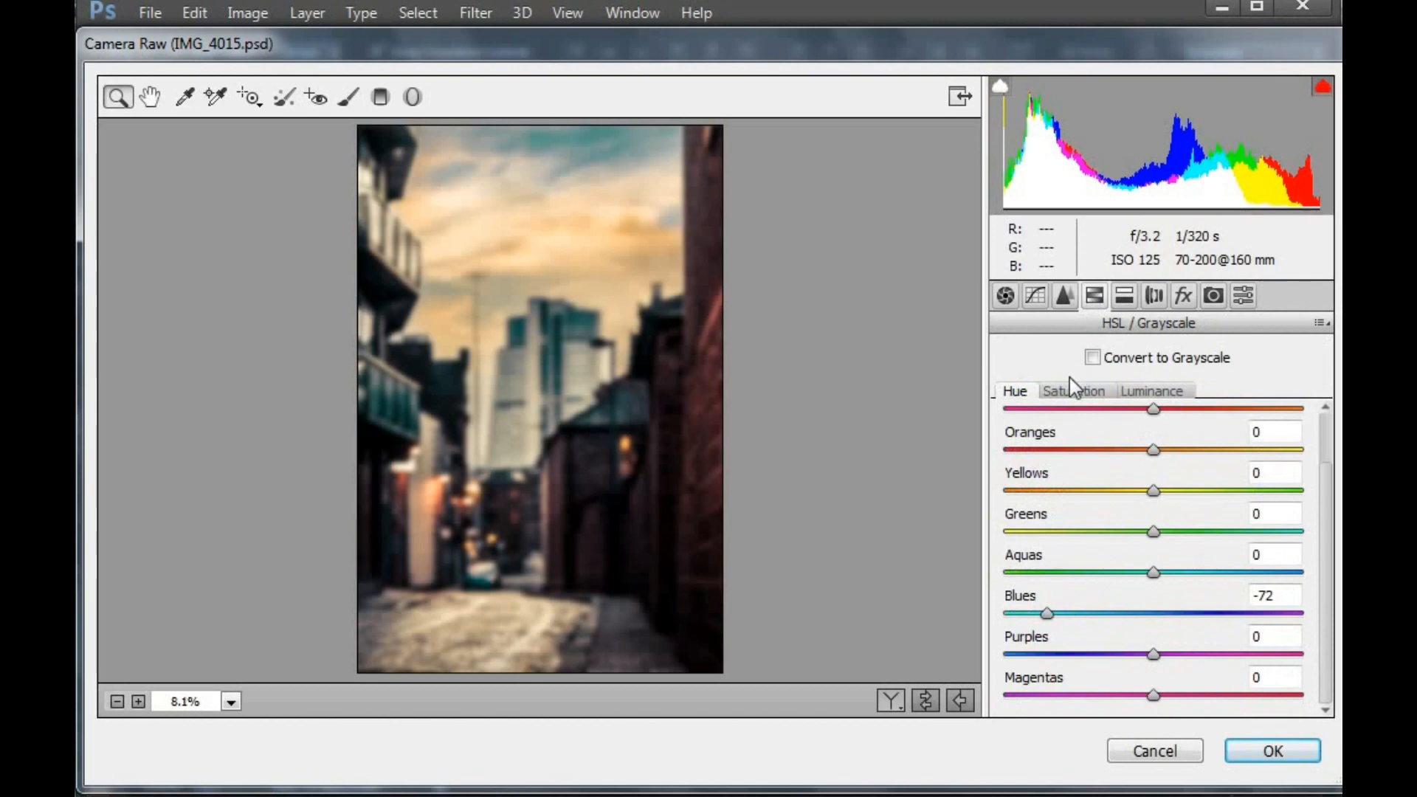
left_click(1089, 404)
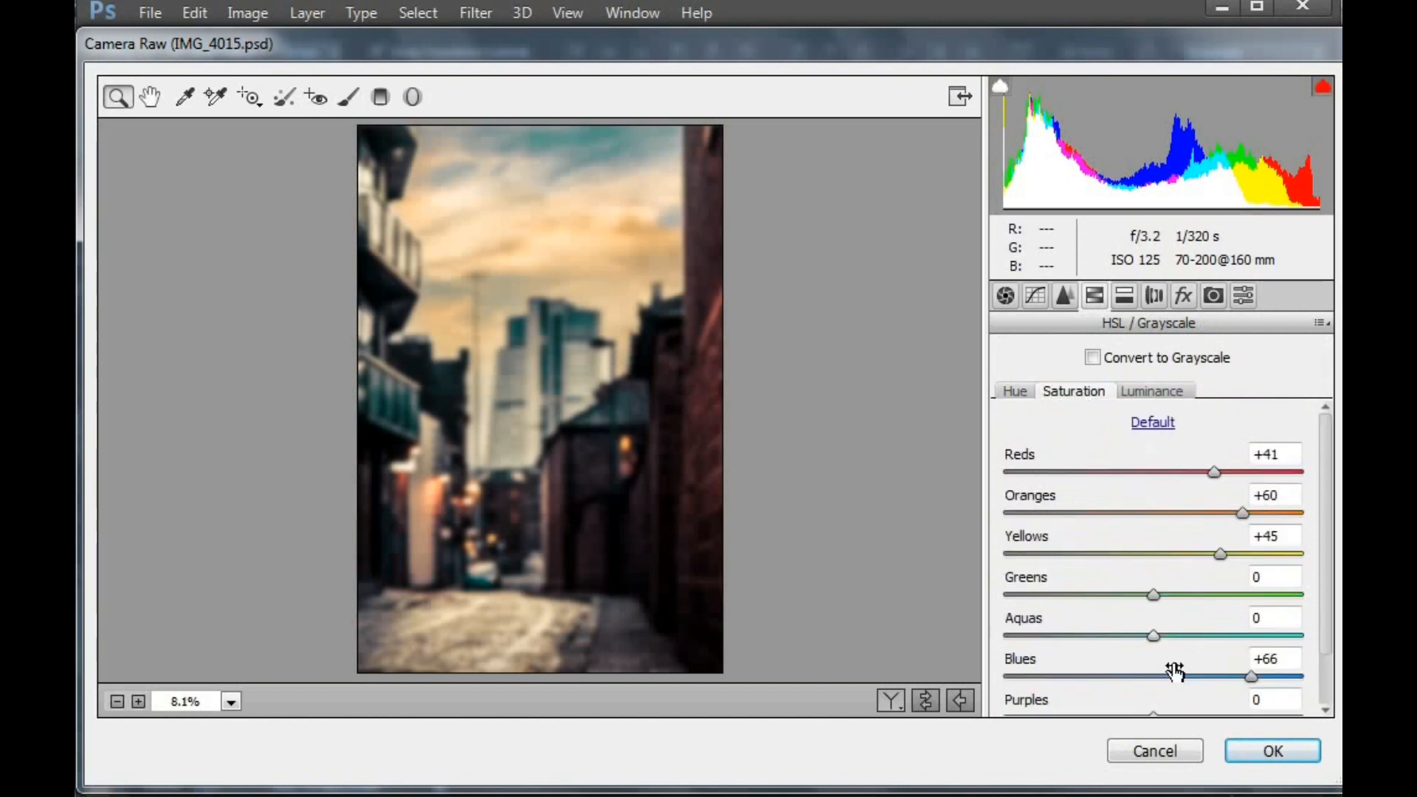
scroll(1173, 672, "down", 1)
left_click(1238, 750)
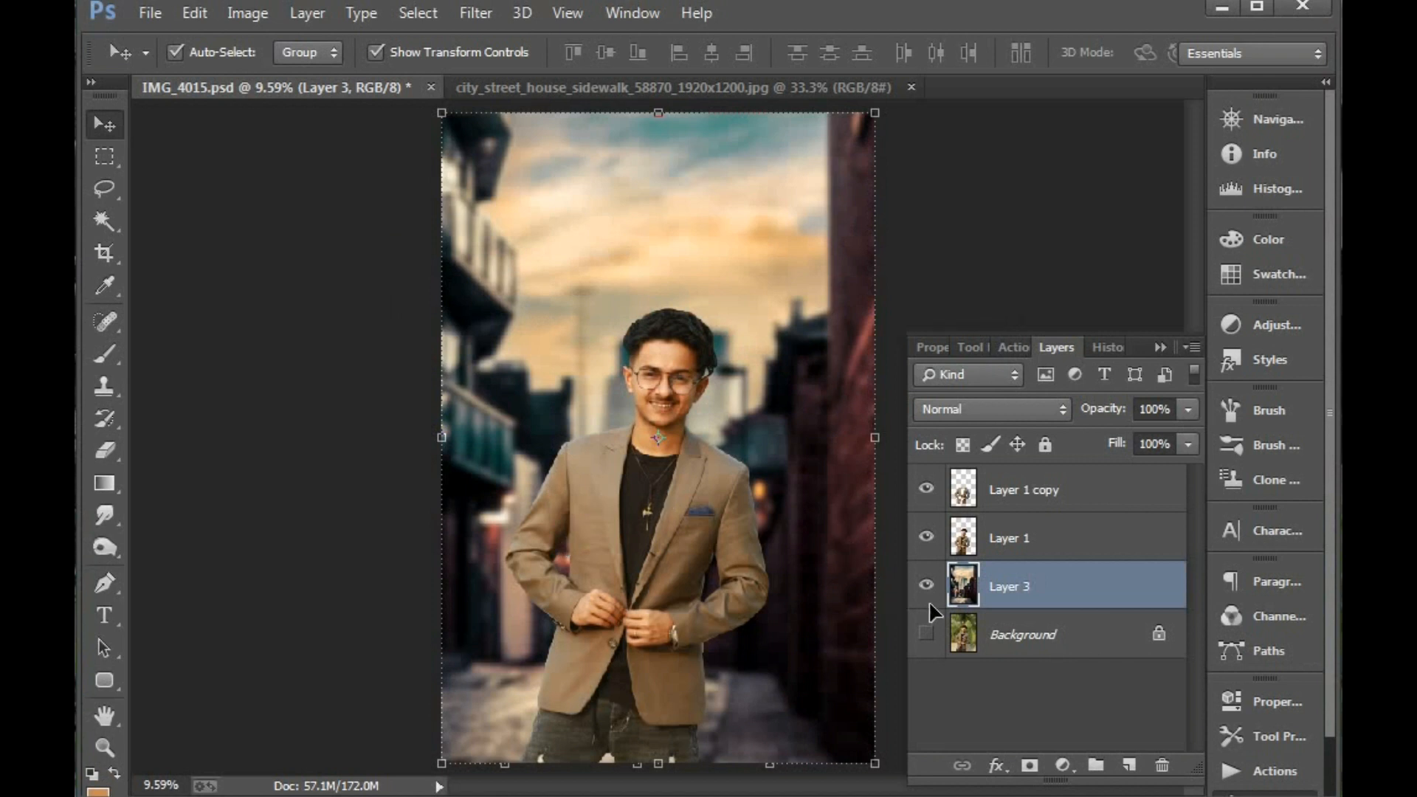
Hide and show Layer 1 to check which parts of the man it holds
left_click(927, 538)
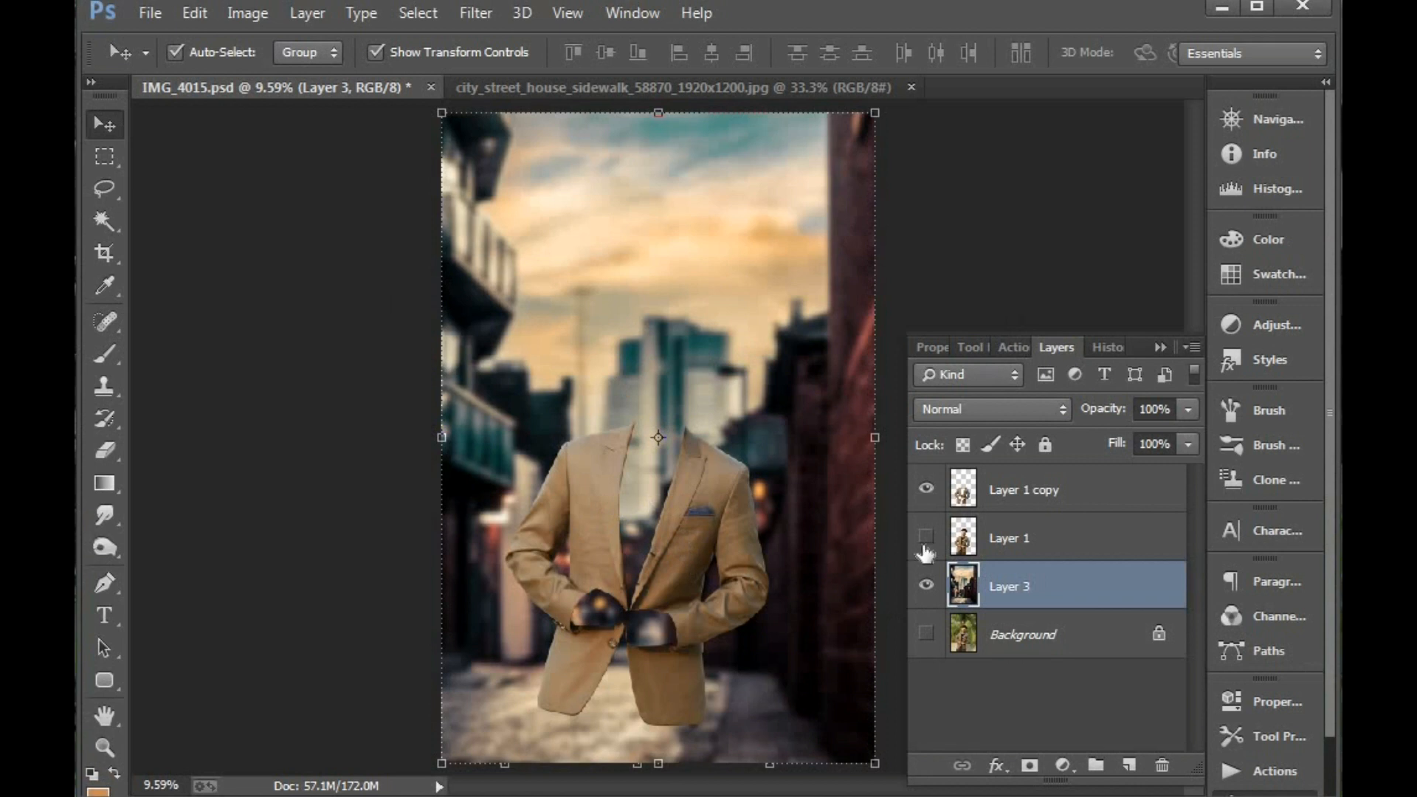
left_click(925, 539)
left_click(924, 537)
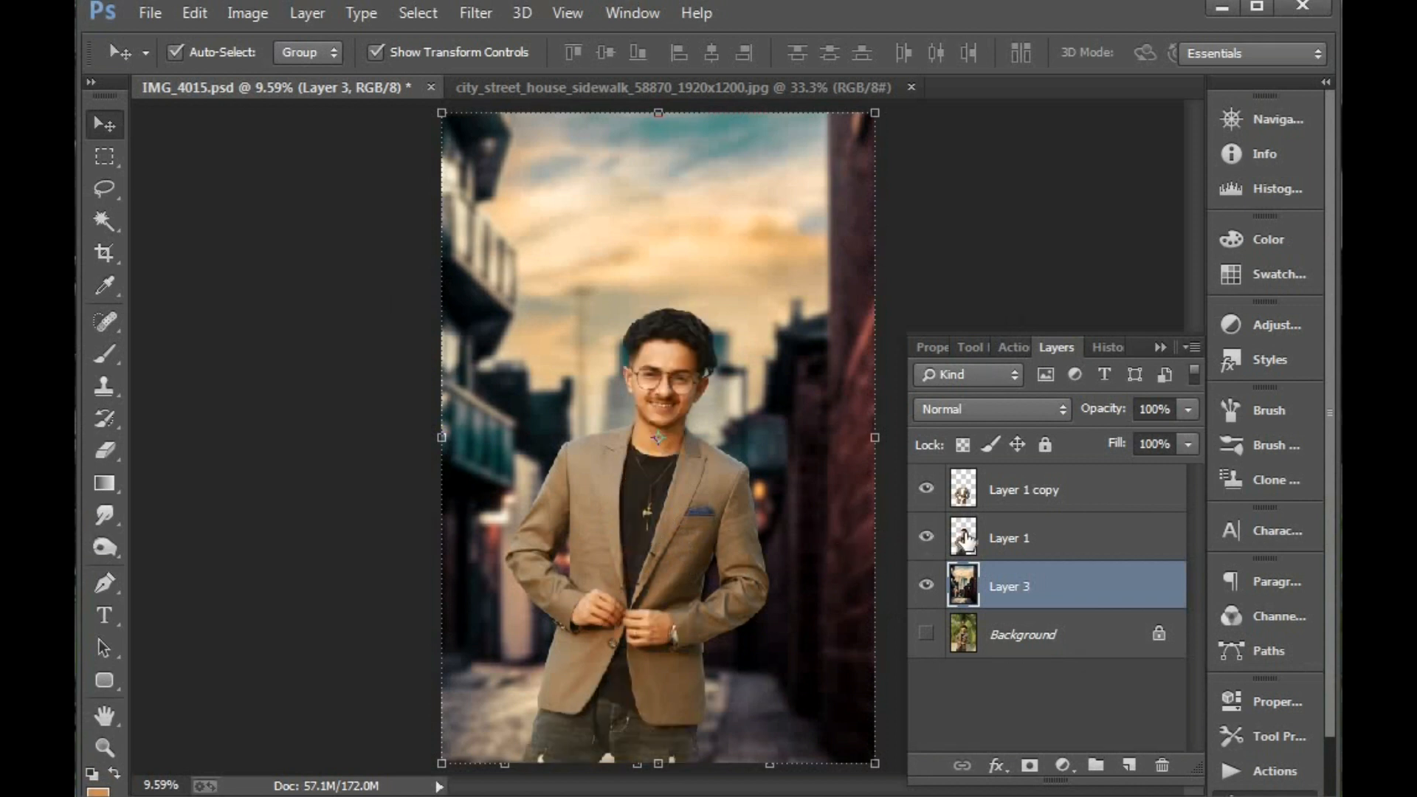
Try recolouring the jacket on Layer 1 copy using Hue/Saturation with Saturation -100 and Lightness -12, cancelling the adjustment
left_click(1000, 494)
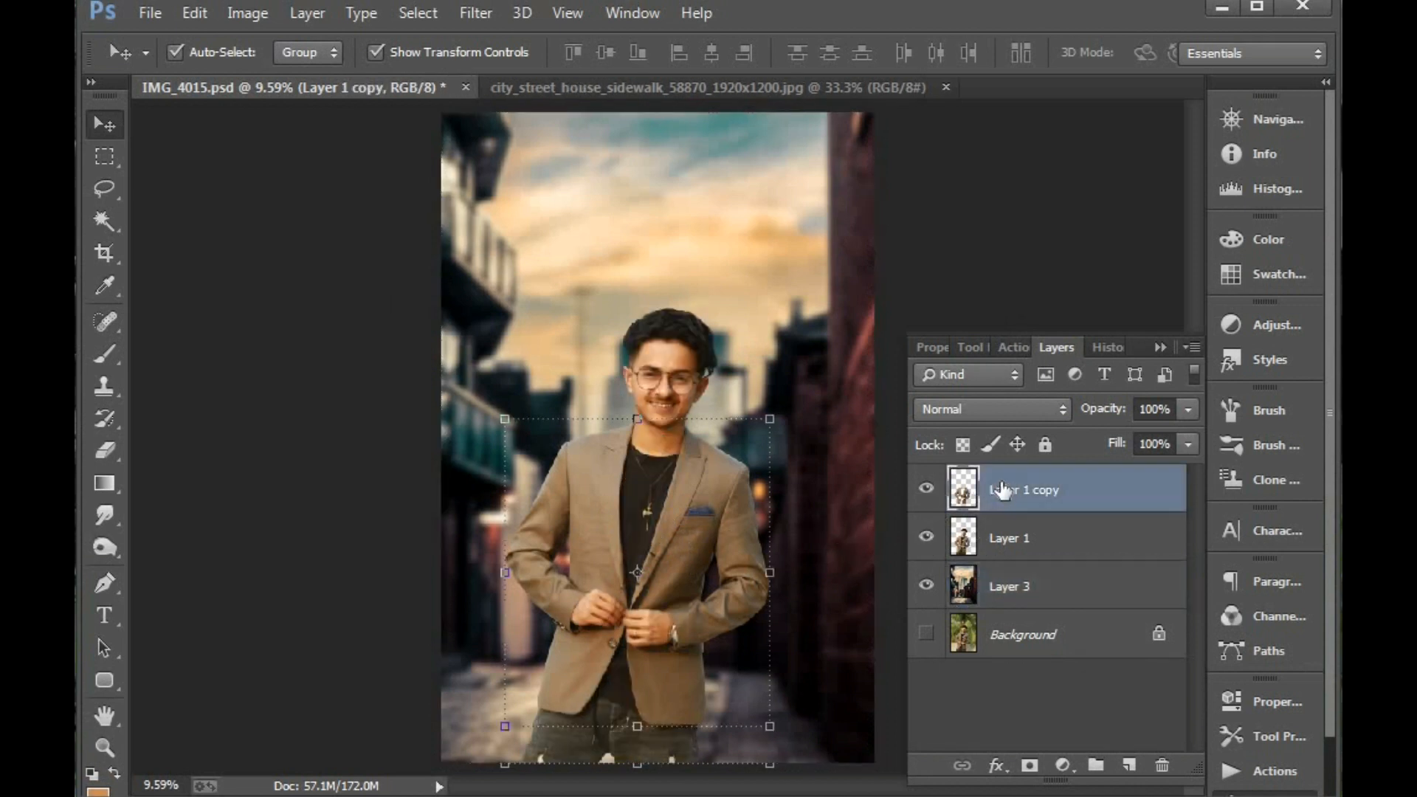
left_click(244, 17)
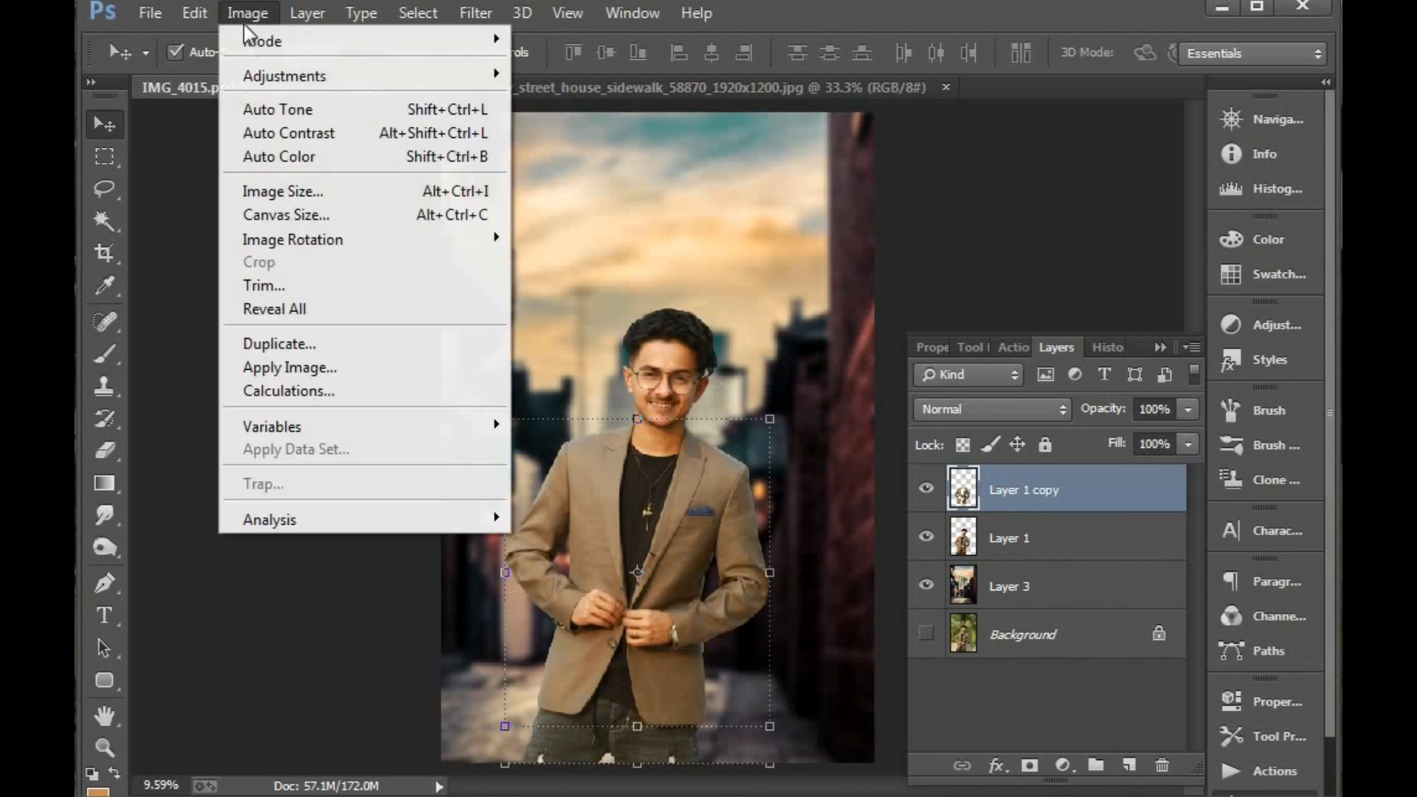
mouse_move(262, 74)
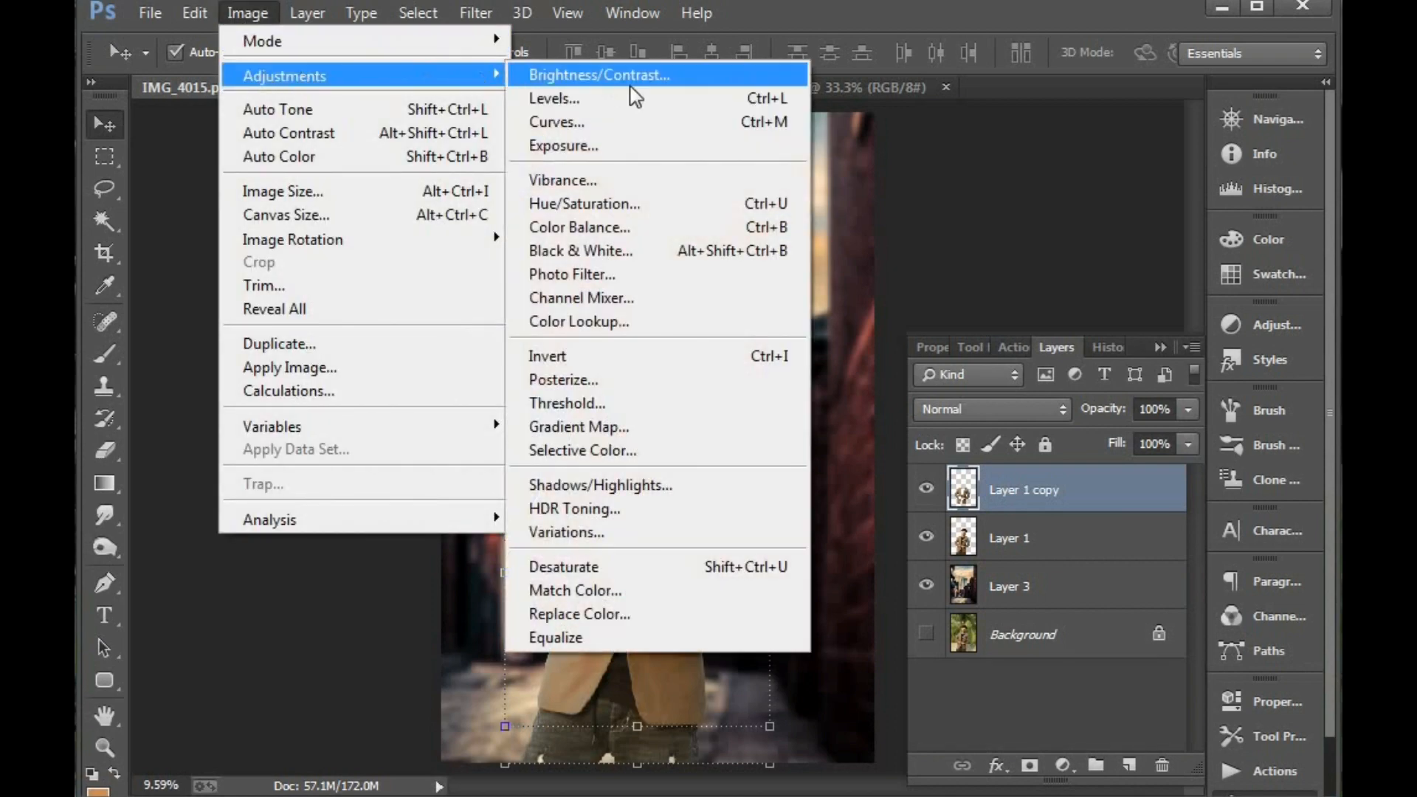
left_click(599, 206)
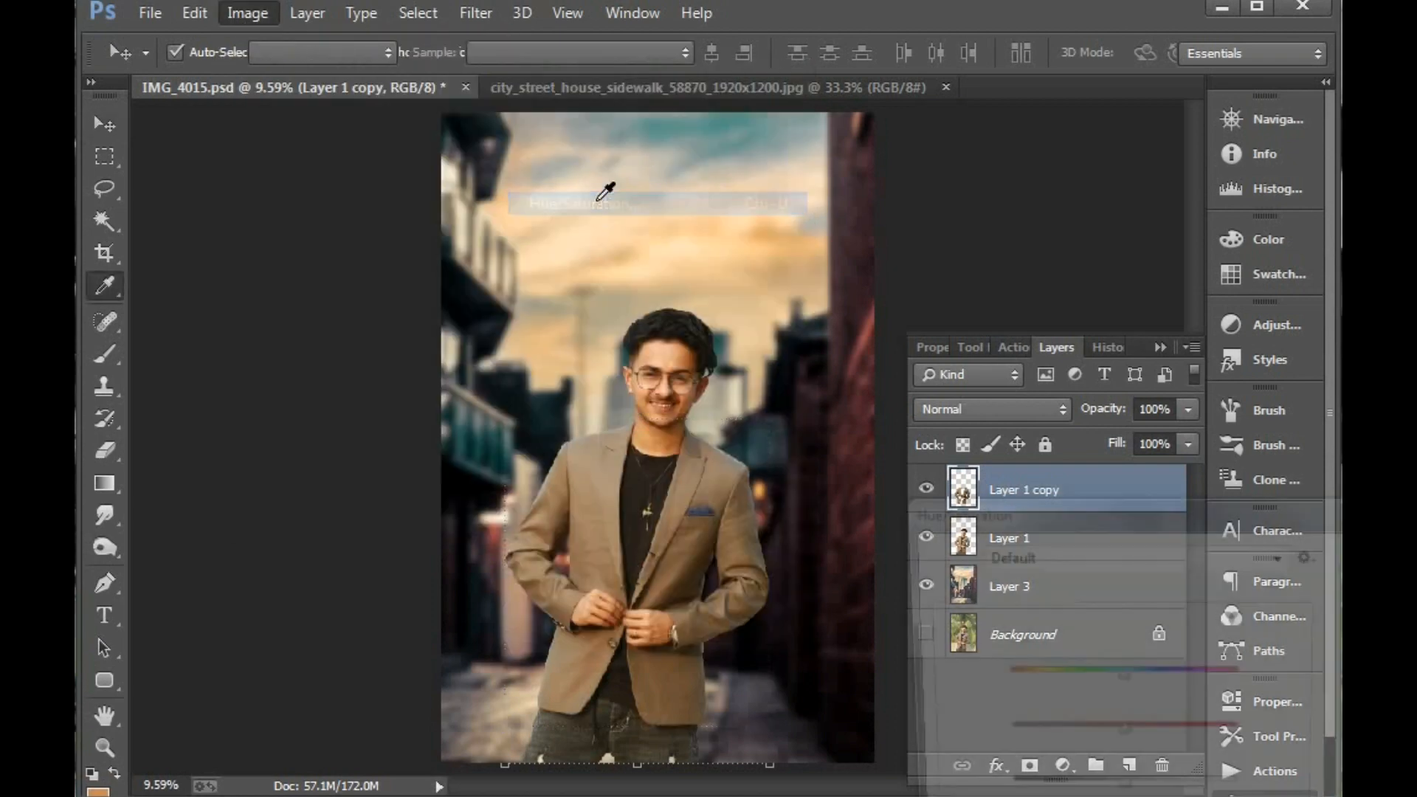
left_click_drag(1040, 521, 927, 115)
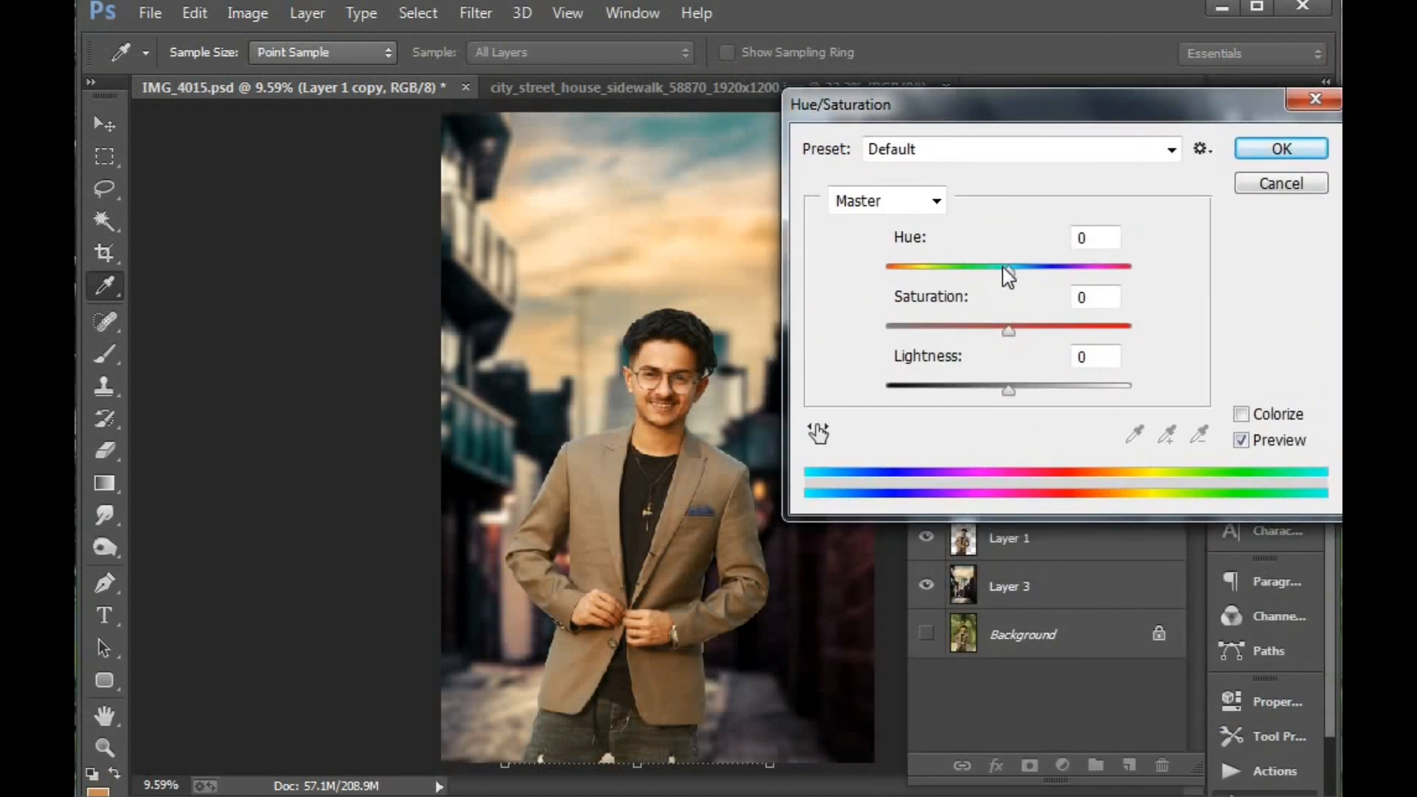
mouse_move(1007, 269)
left_mouse_down()
mouse_move(1053, 275)
mouse_move(864, 284)
mouse_move(1006, 275)
left_mouse_up()
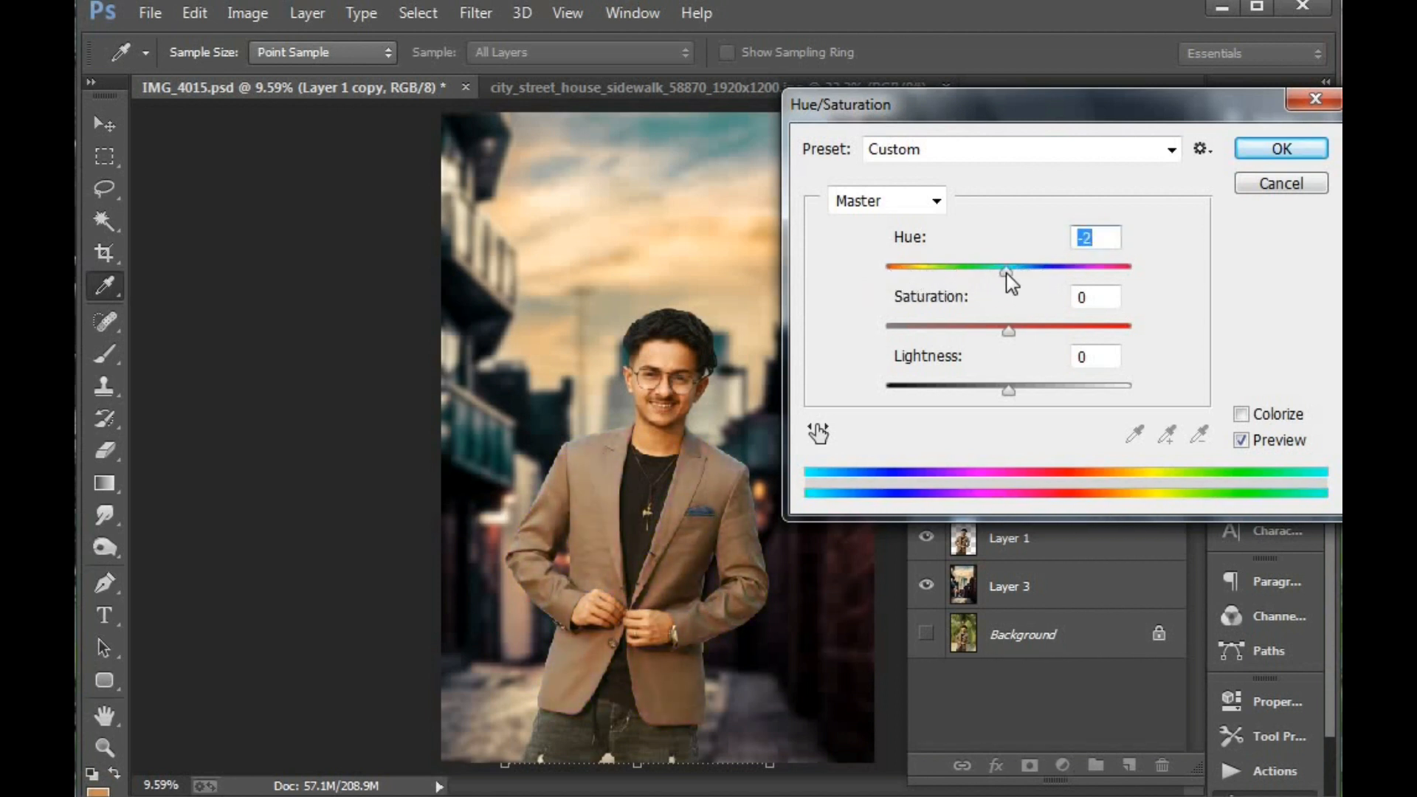
type("0")
left_click_drag(996, 327, 881, 323)
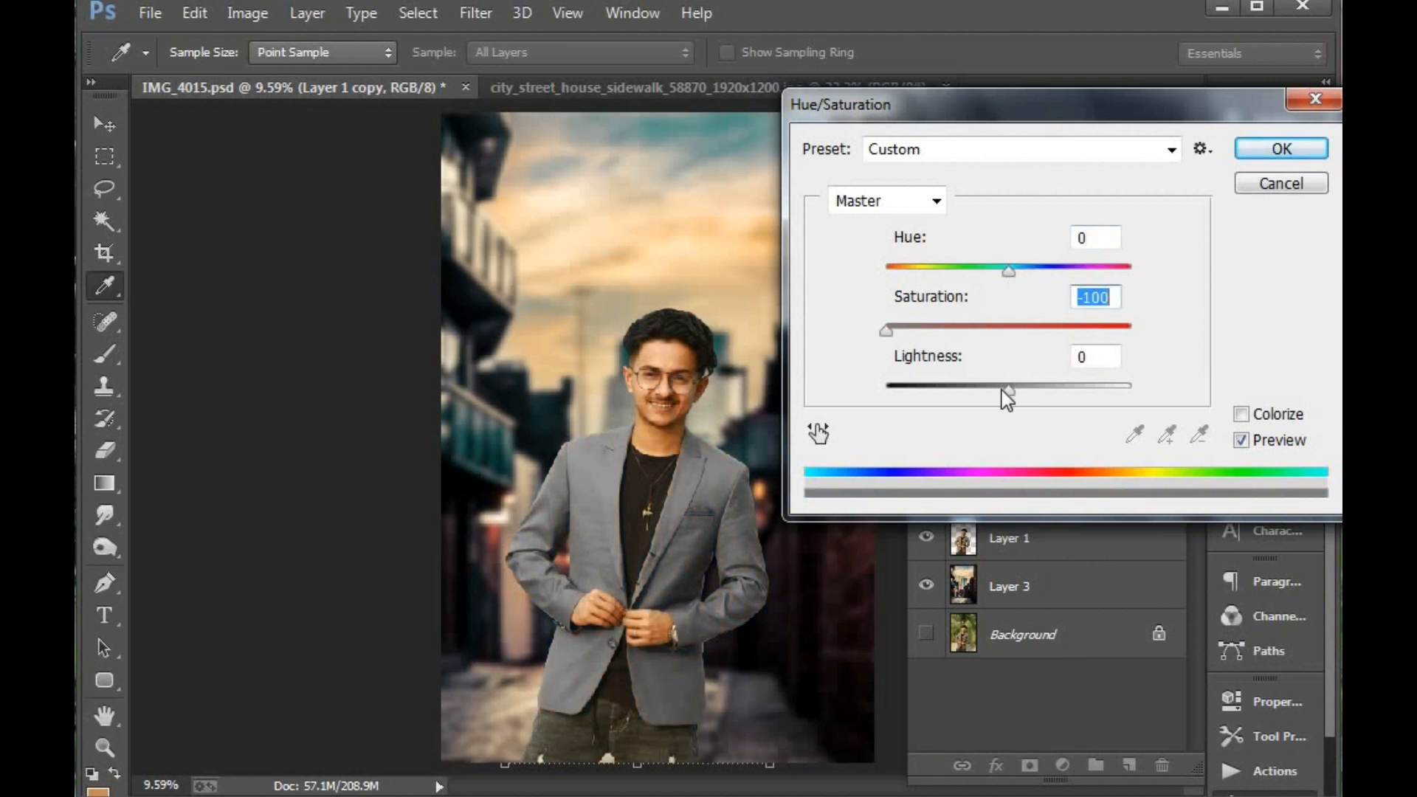
left_click_drag(1003, 390, 999, 389)
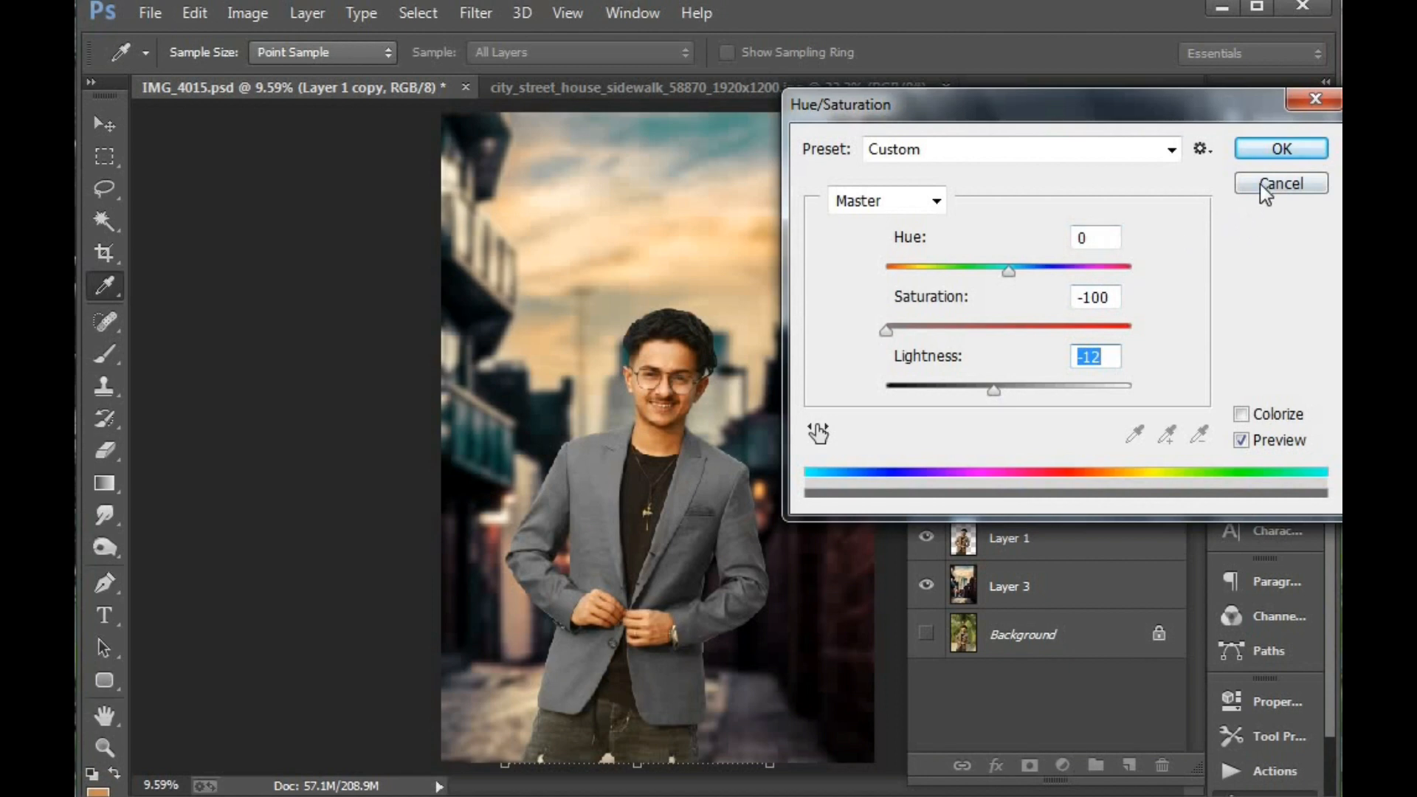
left_click(1281, 183)
key("v")
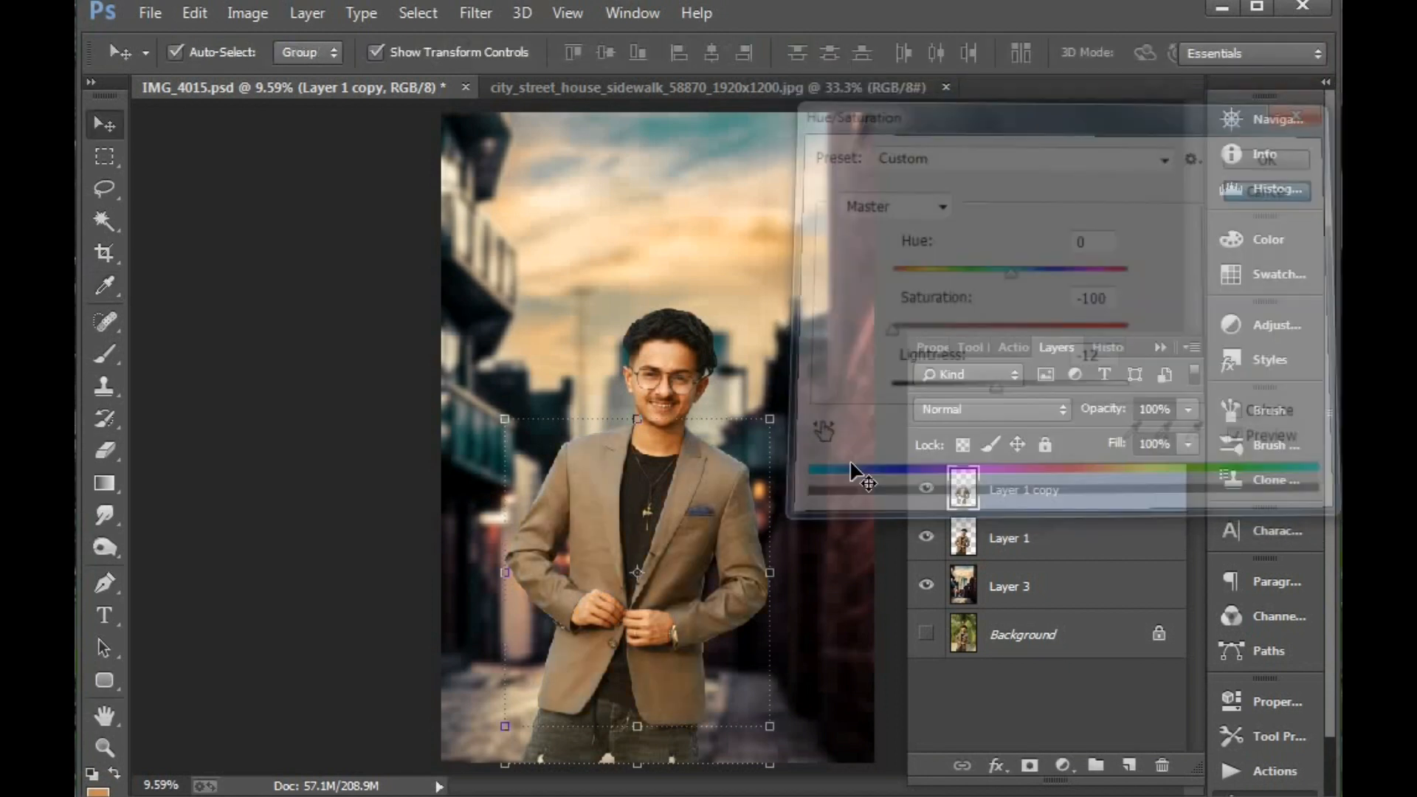
Outline the blue pocket square with a closed Pen path on Layer 1 copy and convert the path to a selection
key("ctrl+space")
left_click_drag(650, 496, 763, 533)
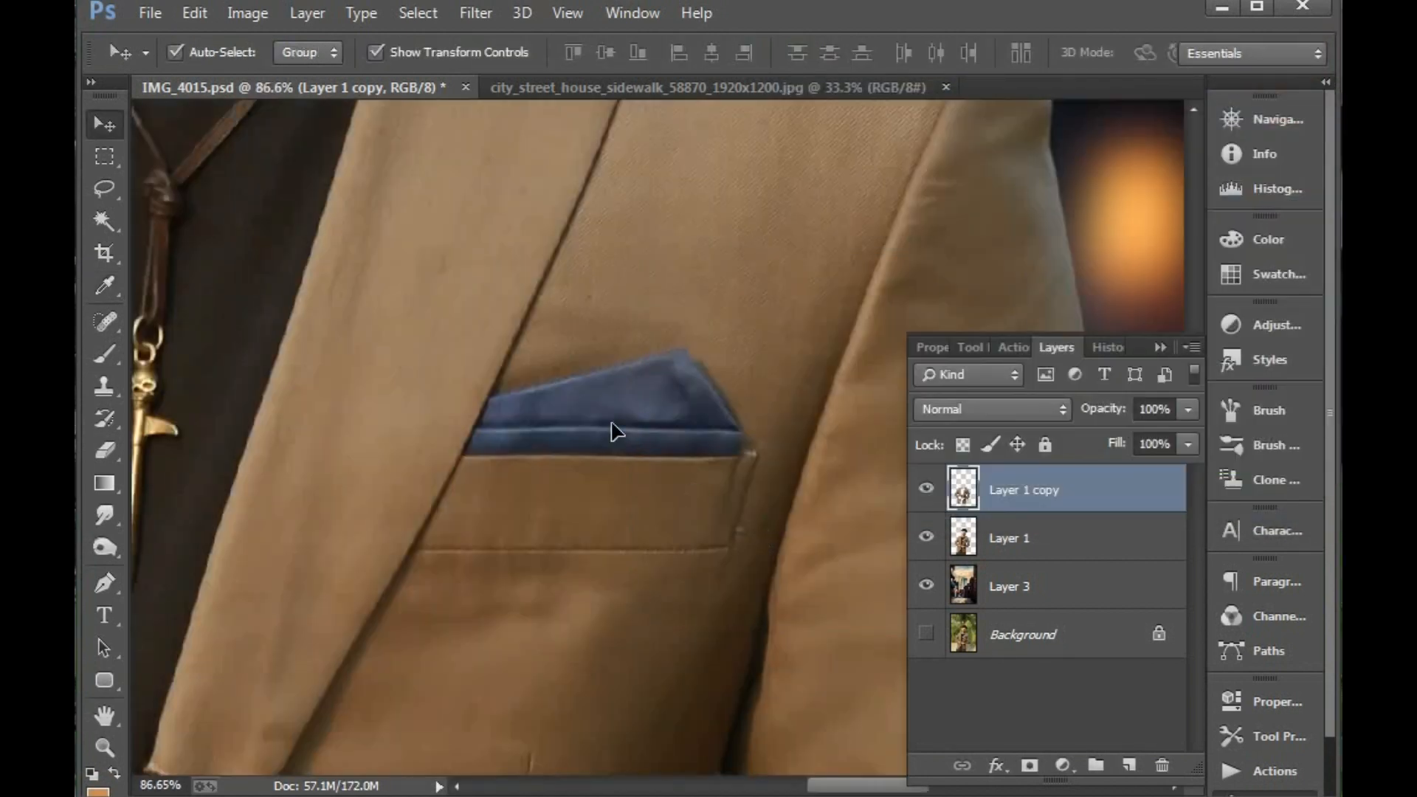
right_click(613, 425)
left_click(626, 441)
key("p")
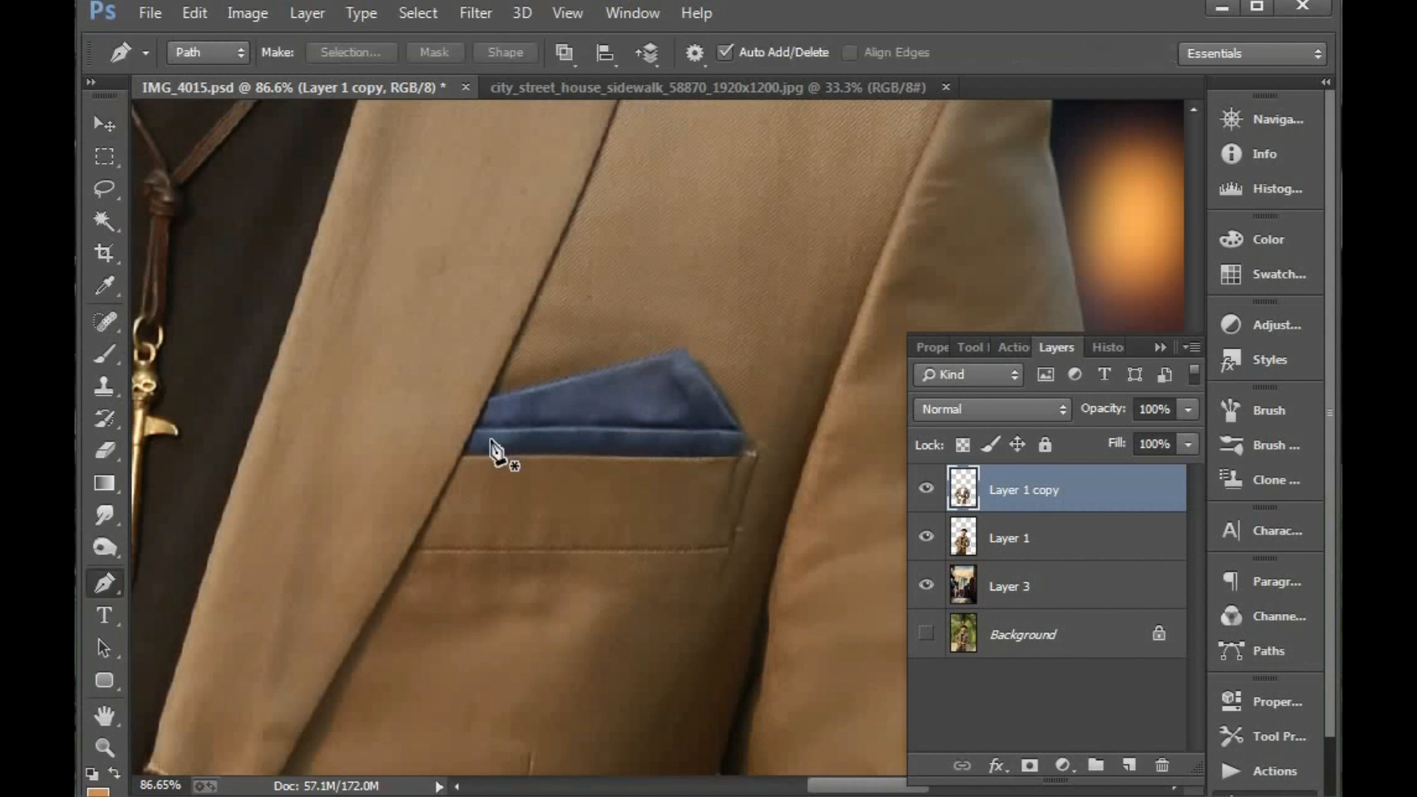
left_click(464, 452)
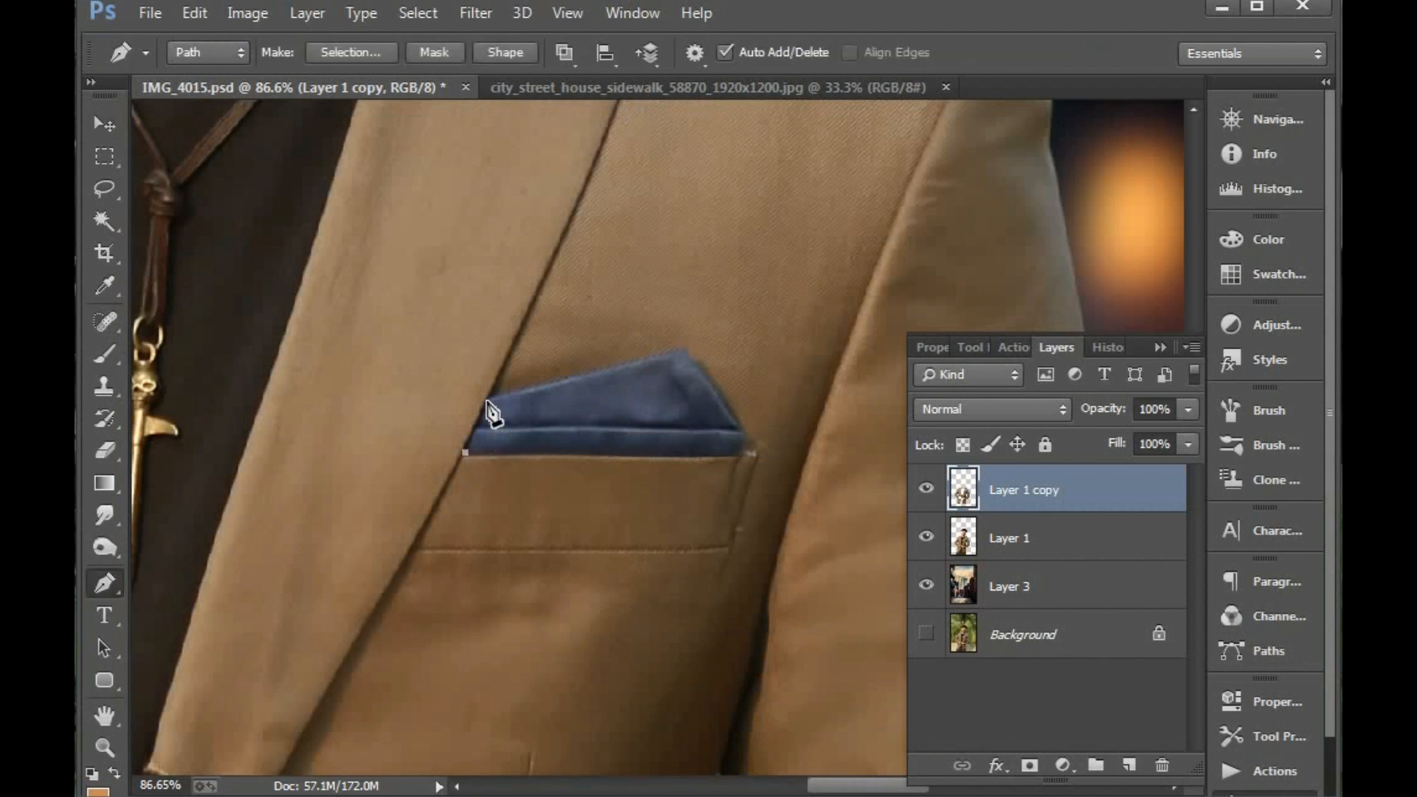
left_click(490, 397)
left_click(684, 348)
left_click(742, 429)
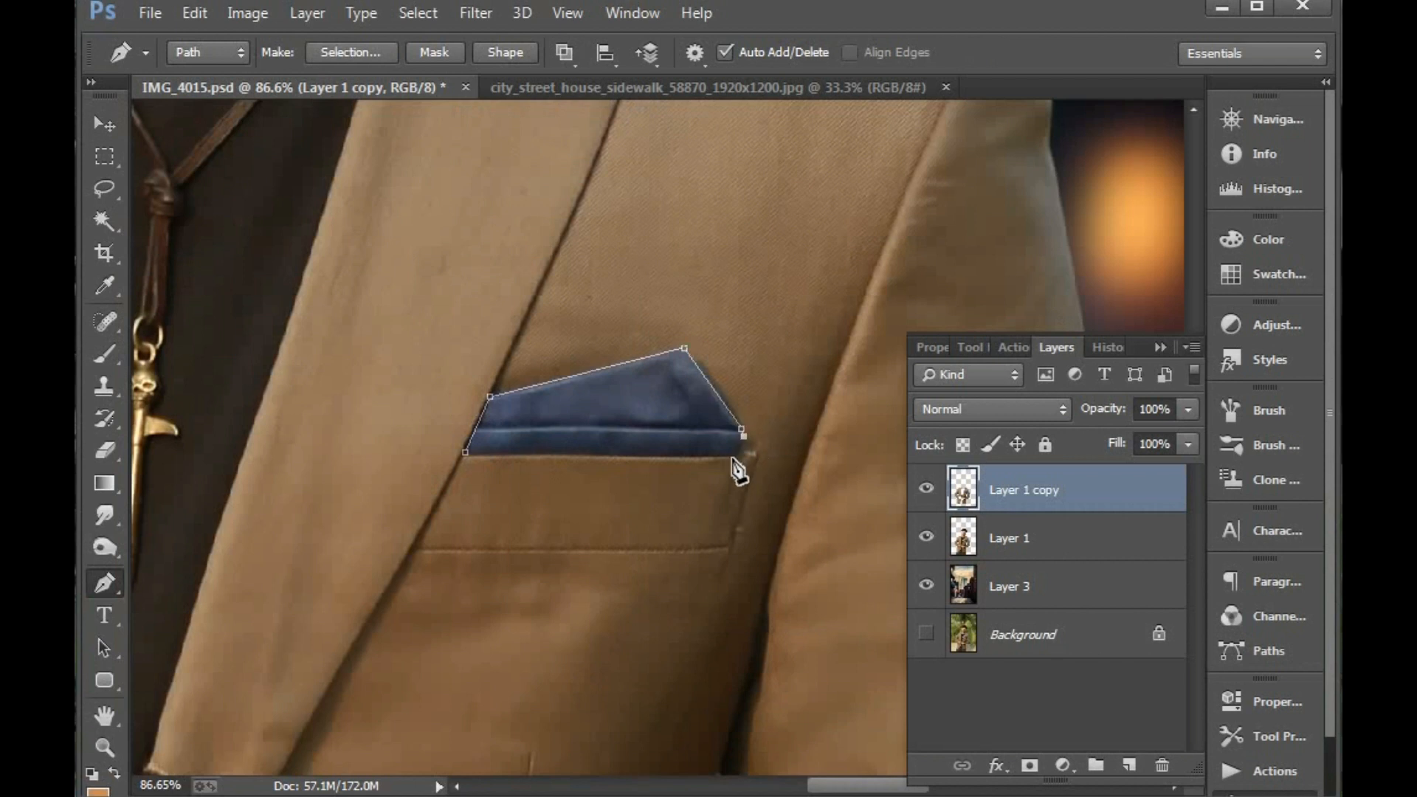
left_click(739, 454)
left_click(465, 452)
key("ctrl+Return")
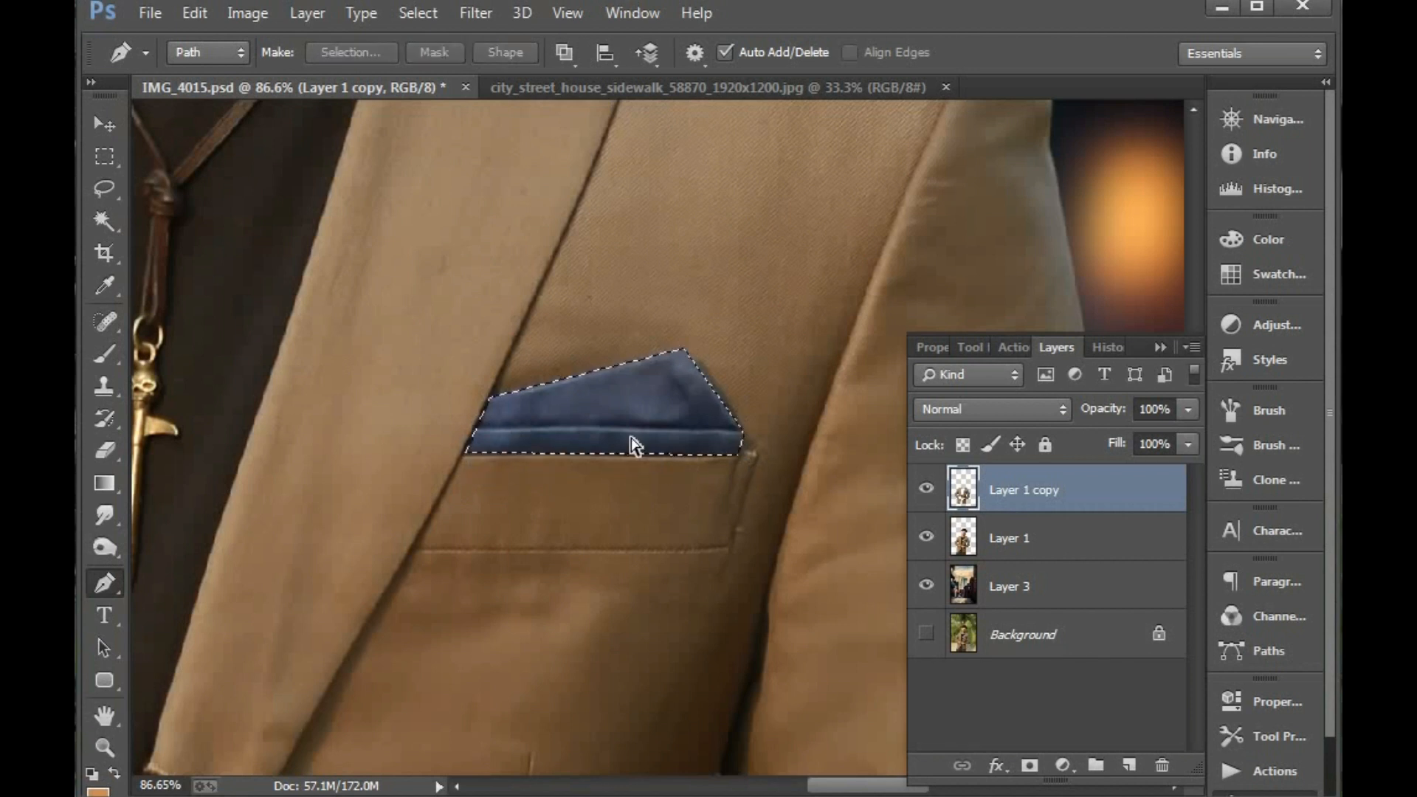
Feather the pocket square selection by 1 pixel and copy it to a new layer
key("l")
right_click(632, 410)
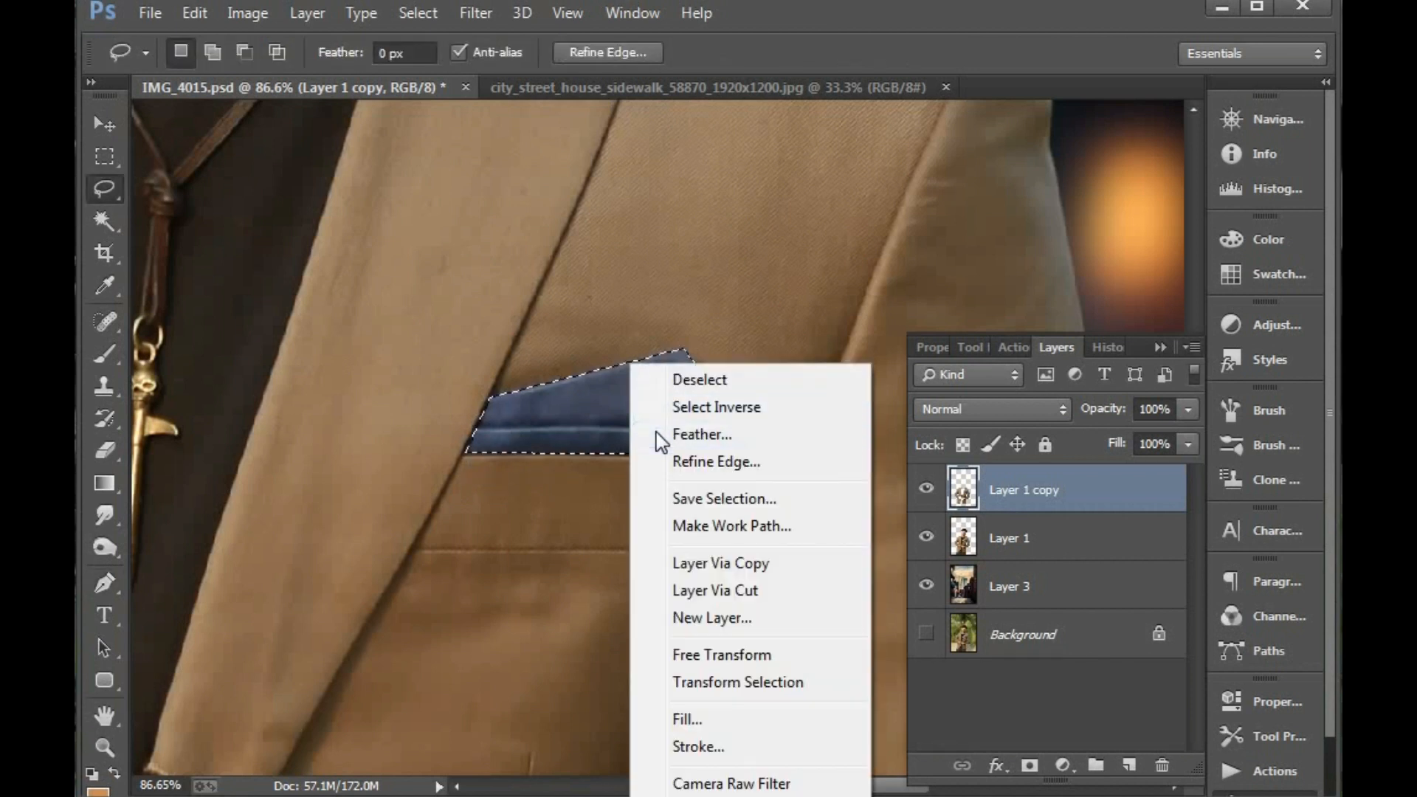
left_click(657, 431)
type("1")
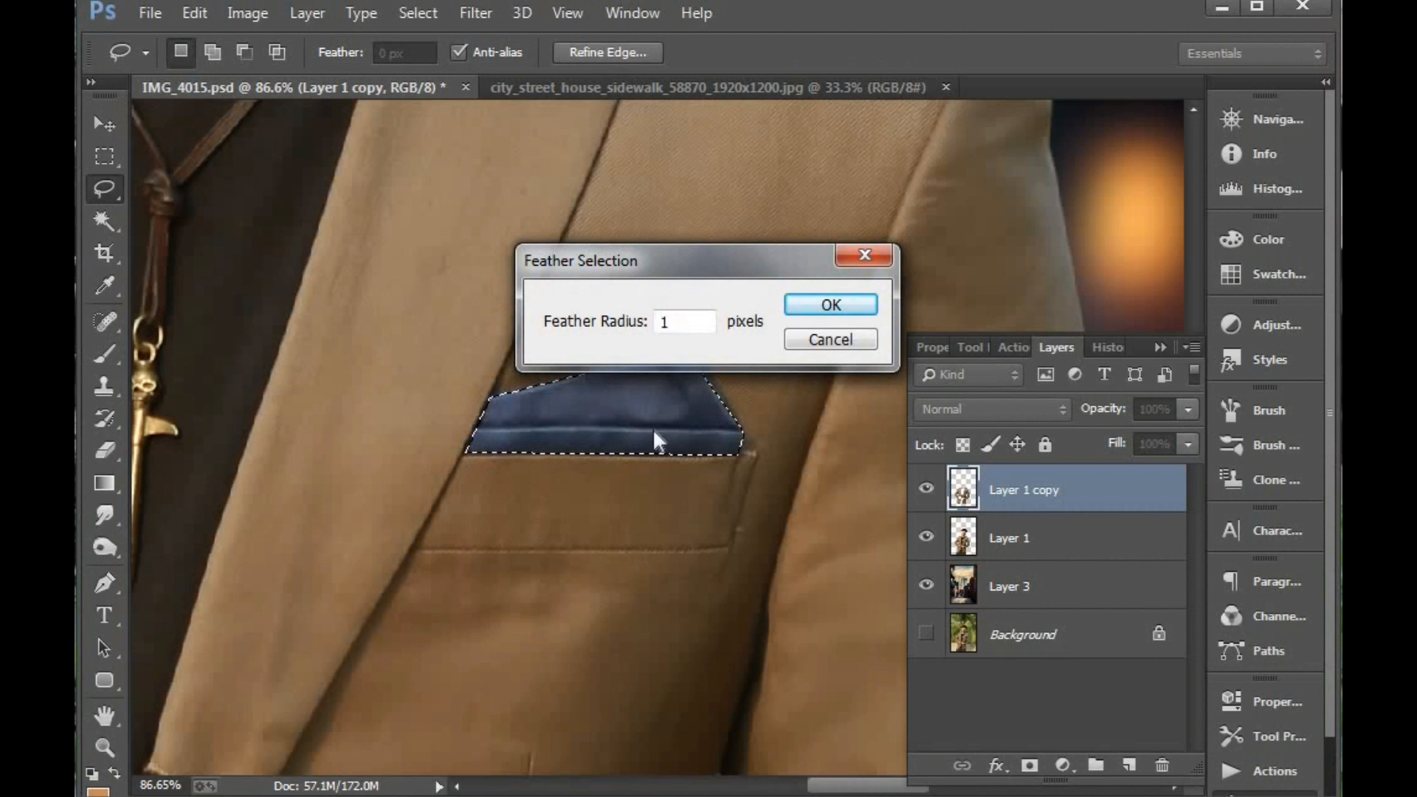
key("Return")
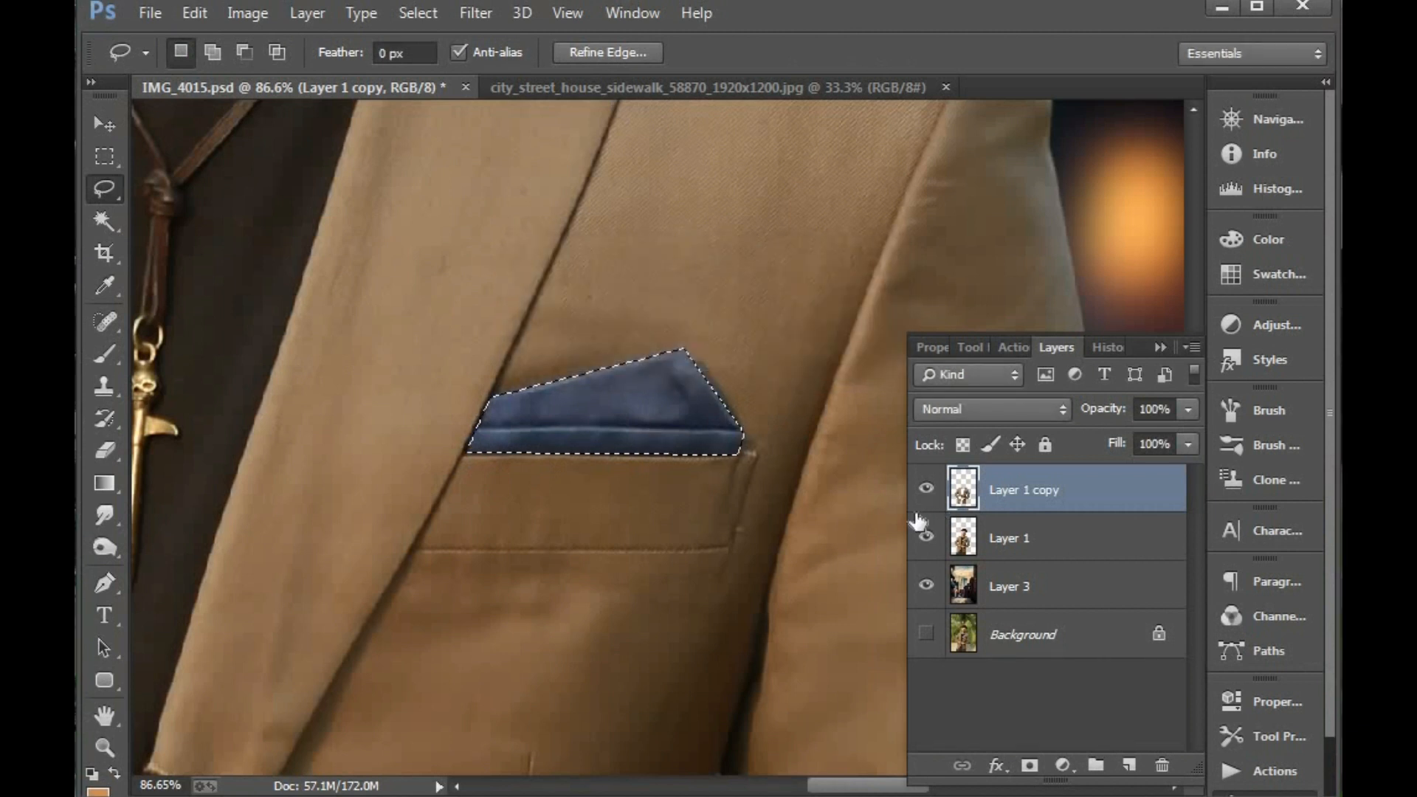
key("ctrl+j")
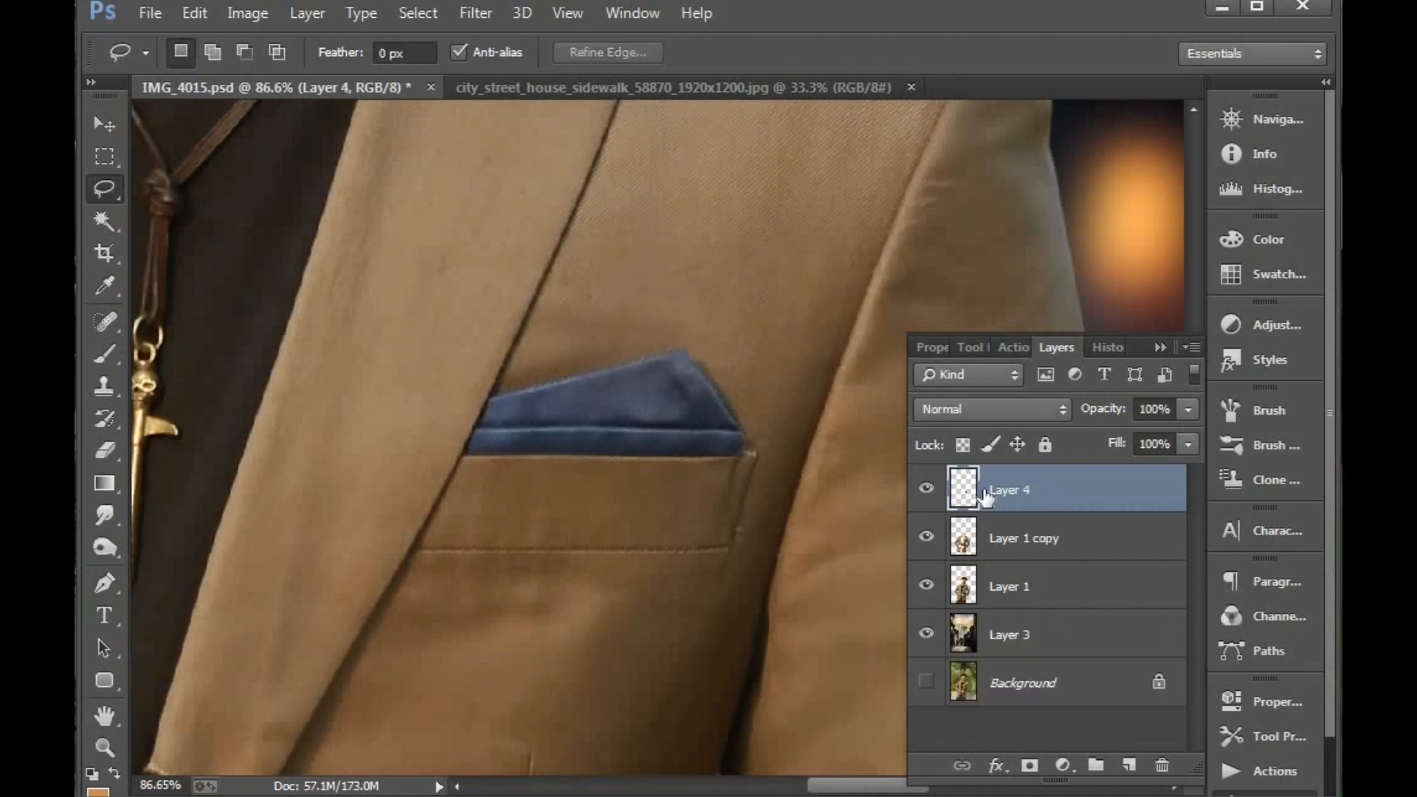
Turn the jacket on Layer 1 copy dark grey using Hue/Saturation with Saturation -100 and Lightness -21
key("ctrl+0")
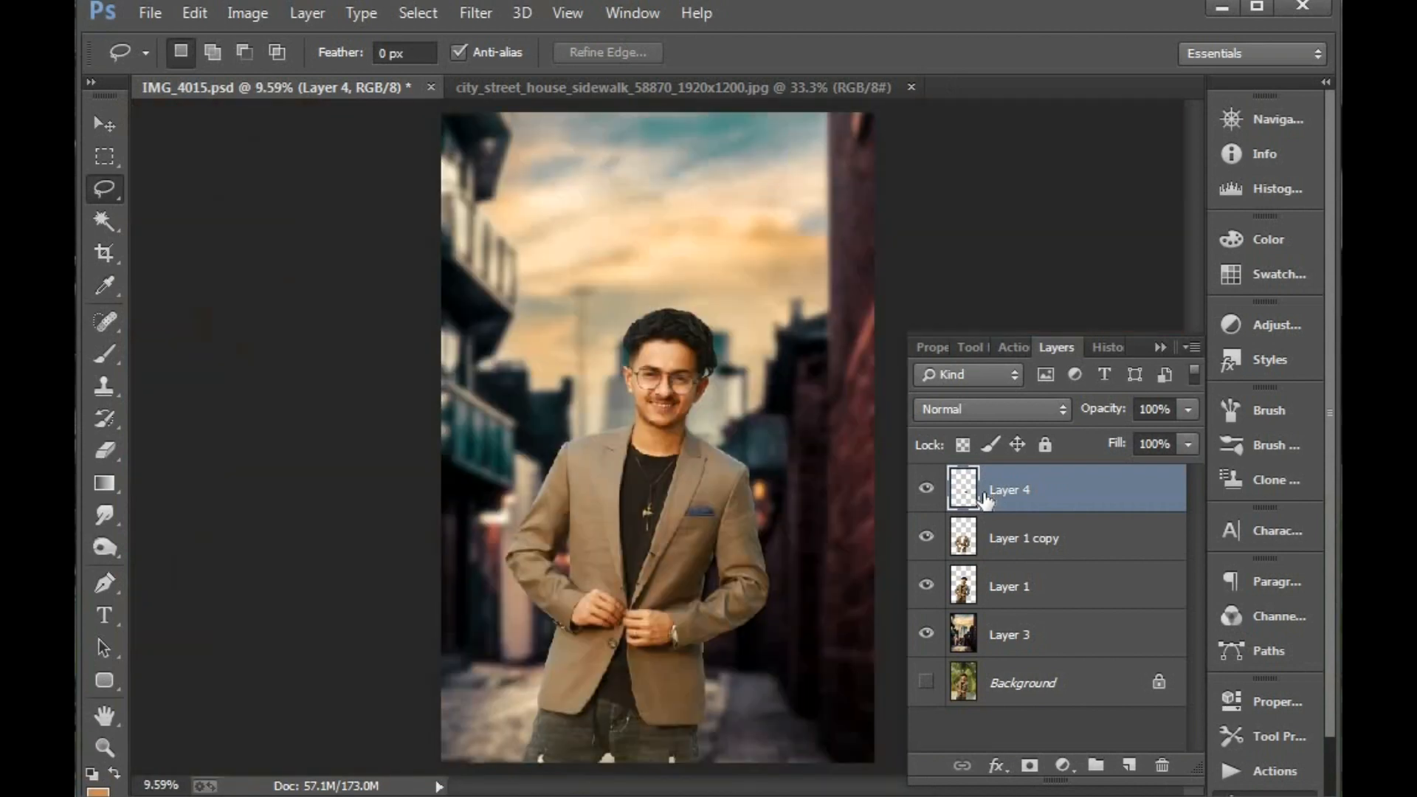
left_click(1007, 549)
left_click(260, 14)
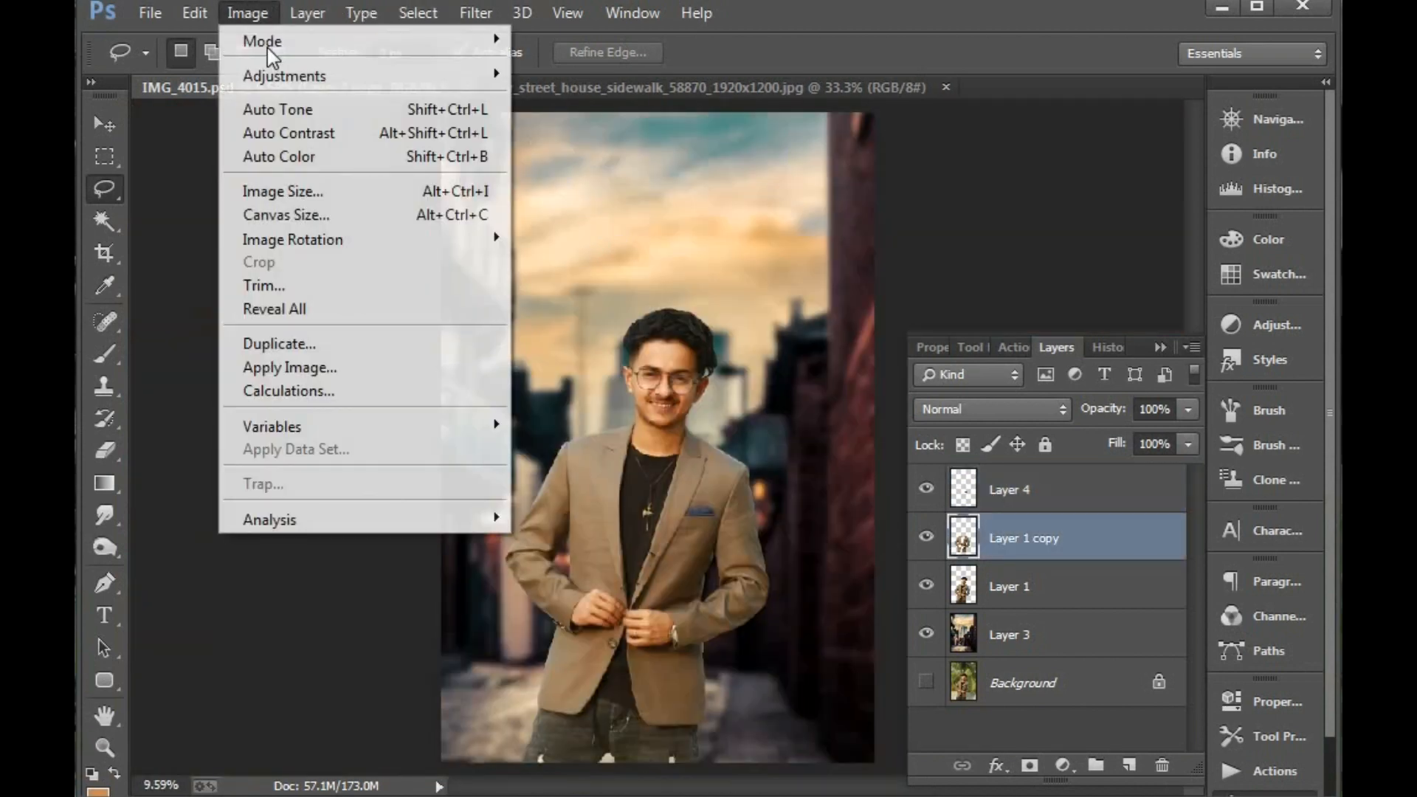
mouse_move(367, 75)
left_click(720, 204)
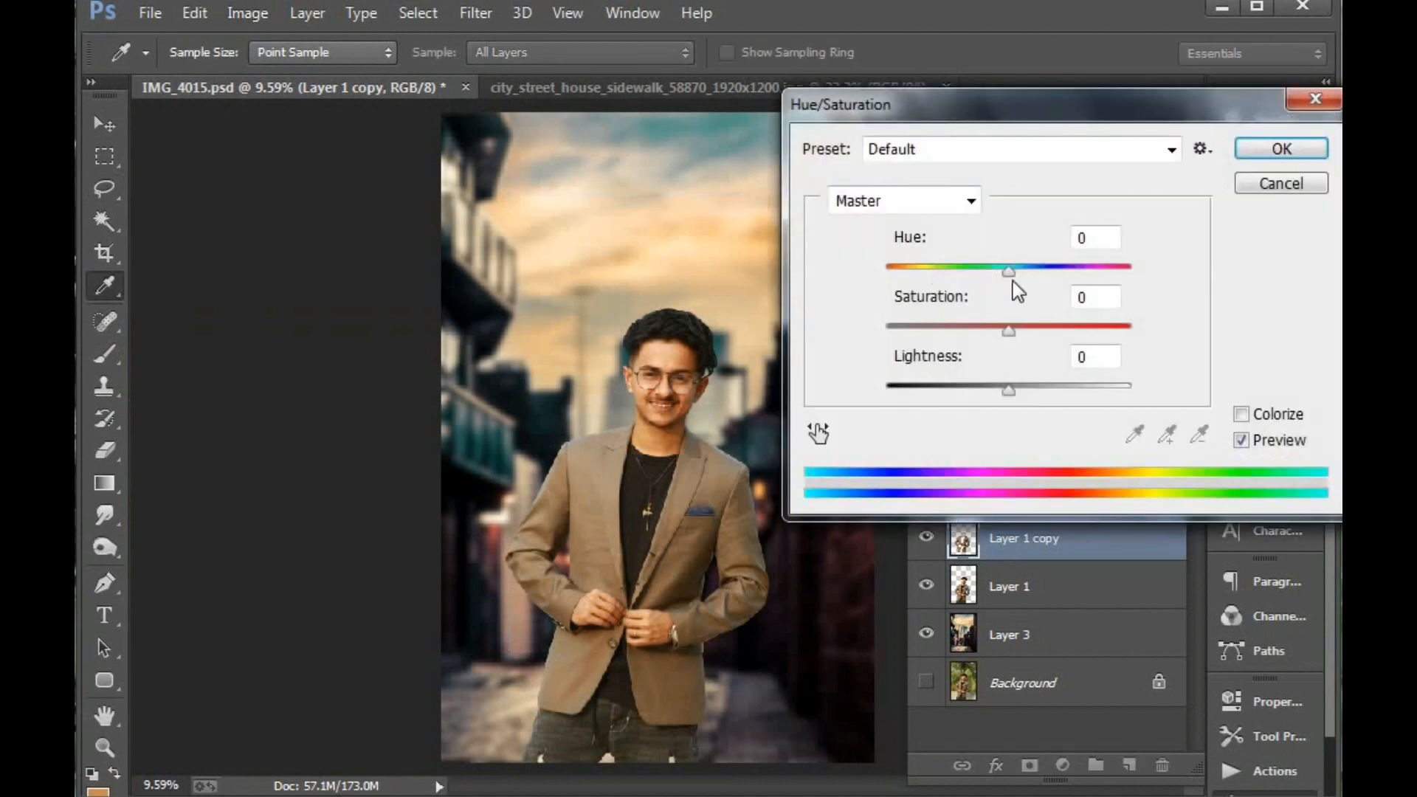
left_click_drag(995, 270, 959, 270)
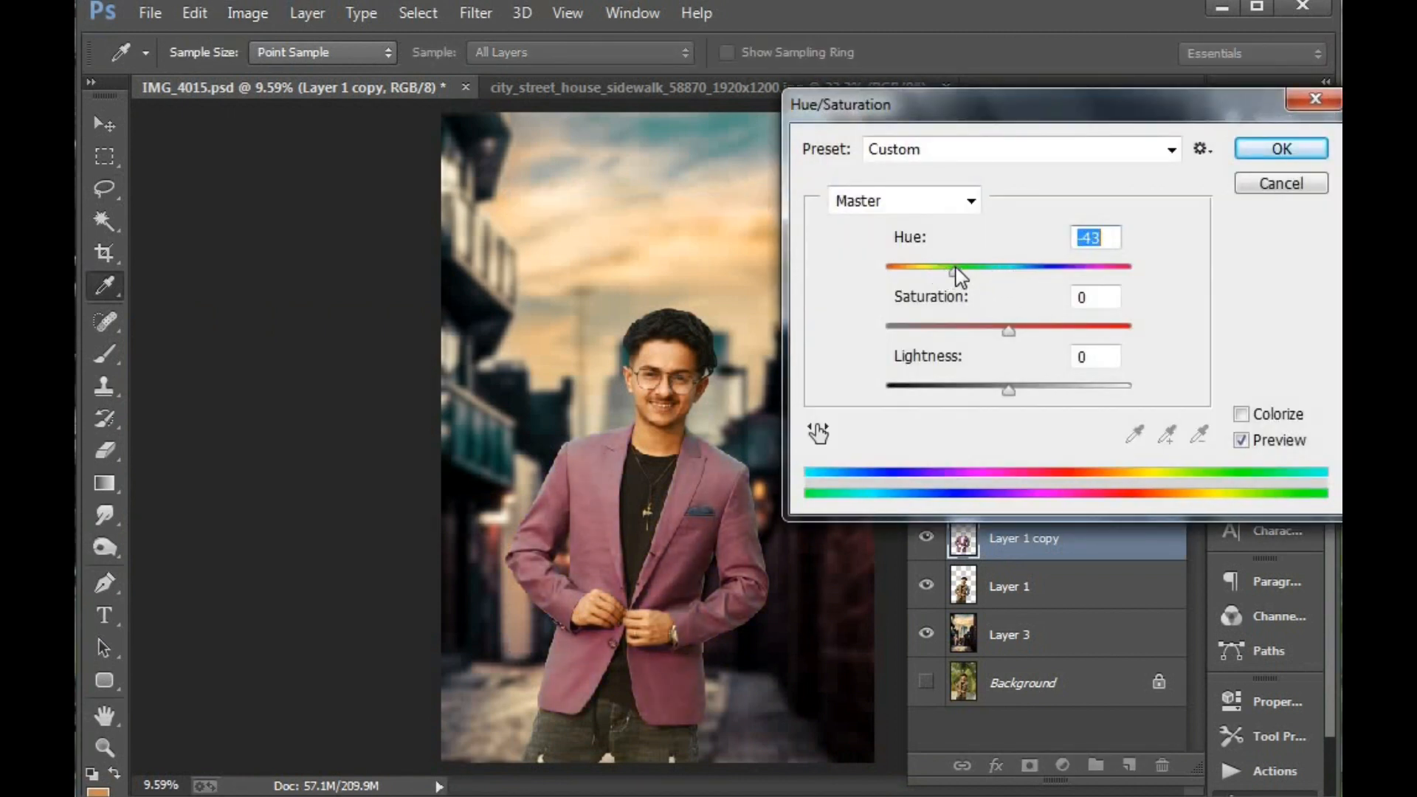
type("0")
left_click_drag(993, 329, 878, 325)
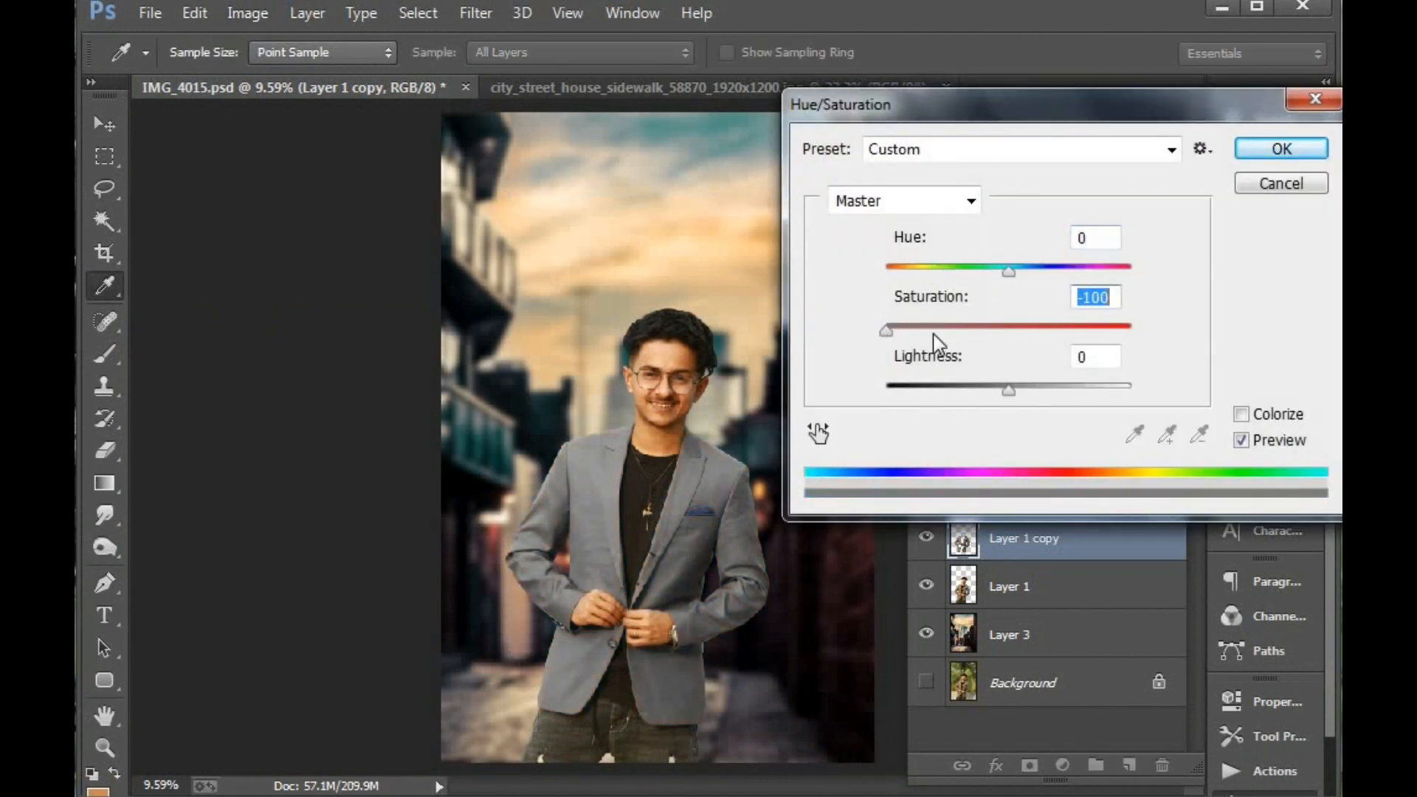
left_click_drag(1007, 388, 983, 396)
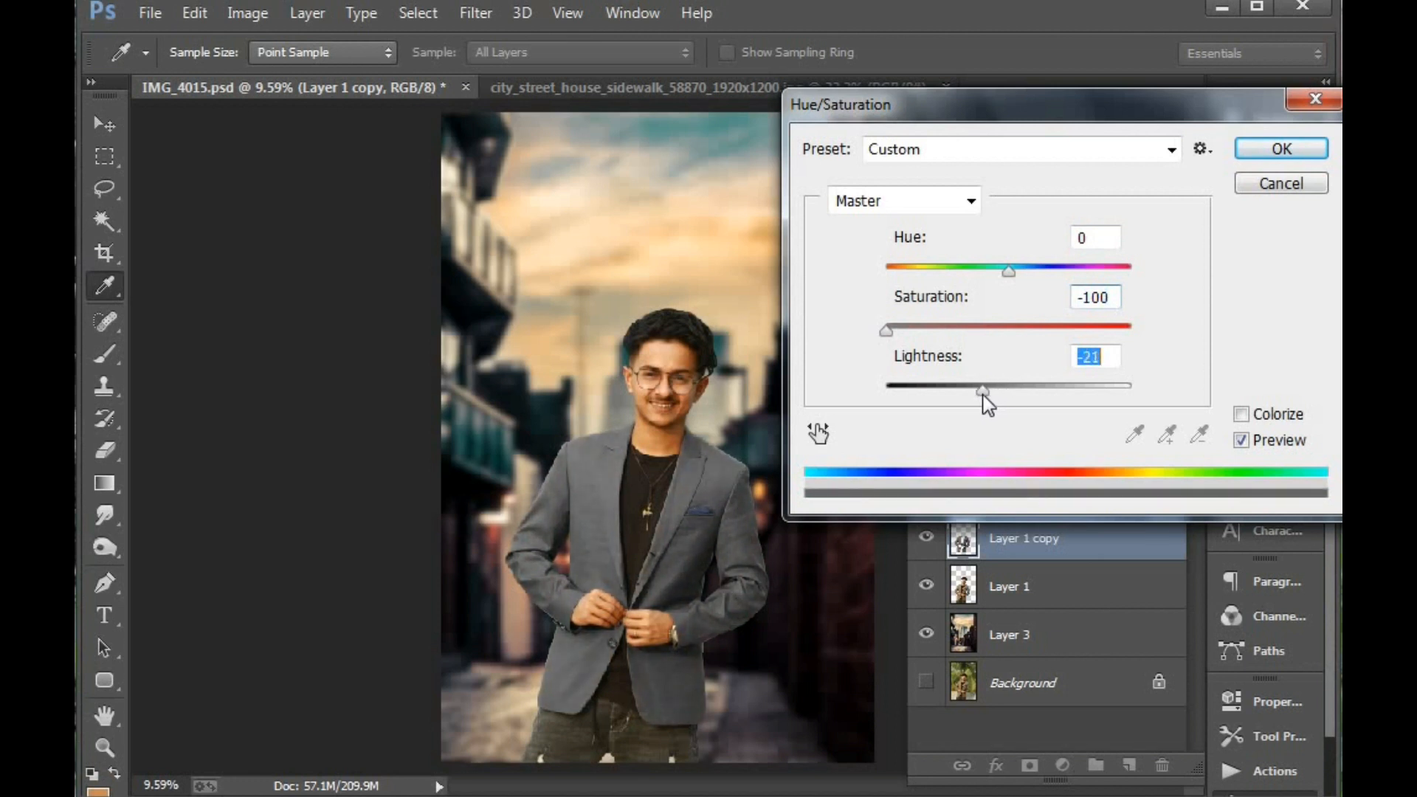
left_click(1281, 149)
key("l")
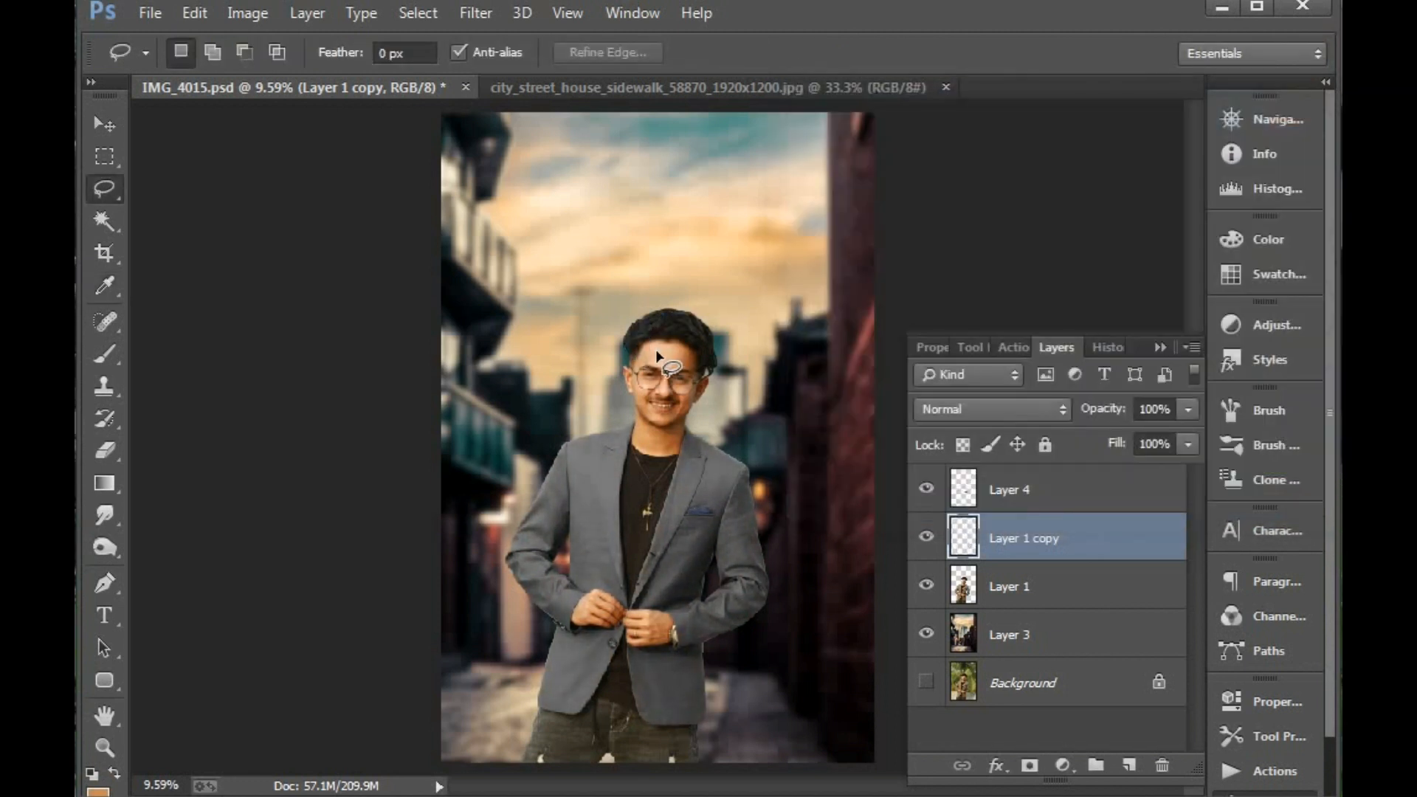
Recolour the jacket blue with midtone Color Balance, setting Magenta-Green to +3, Yellow-Blue to +77 and shifting Cyan-Red slightly towards cyan
left_click(235, 13)
mouse_move(288, 75)
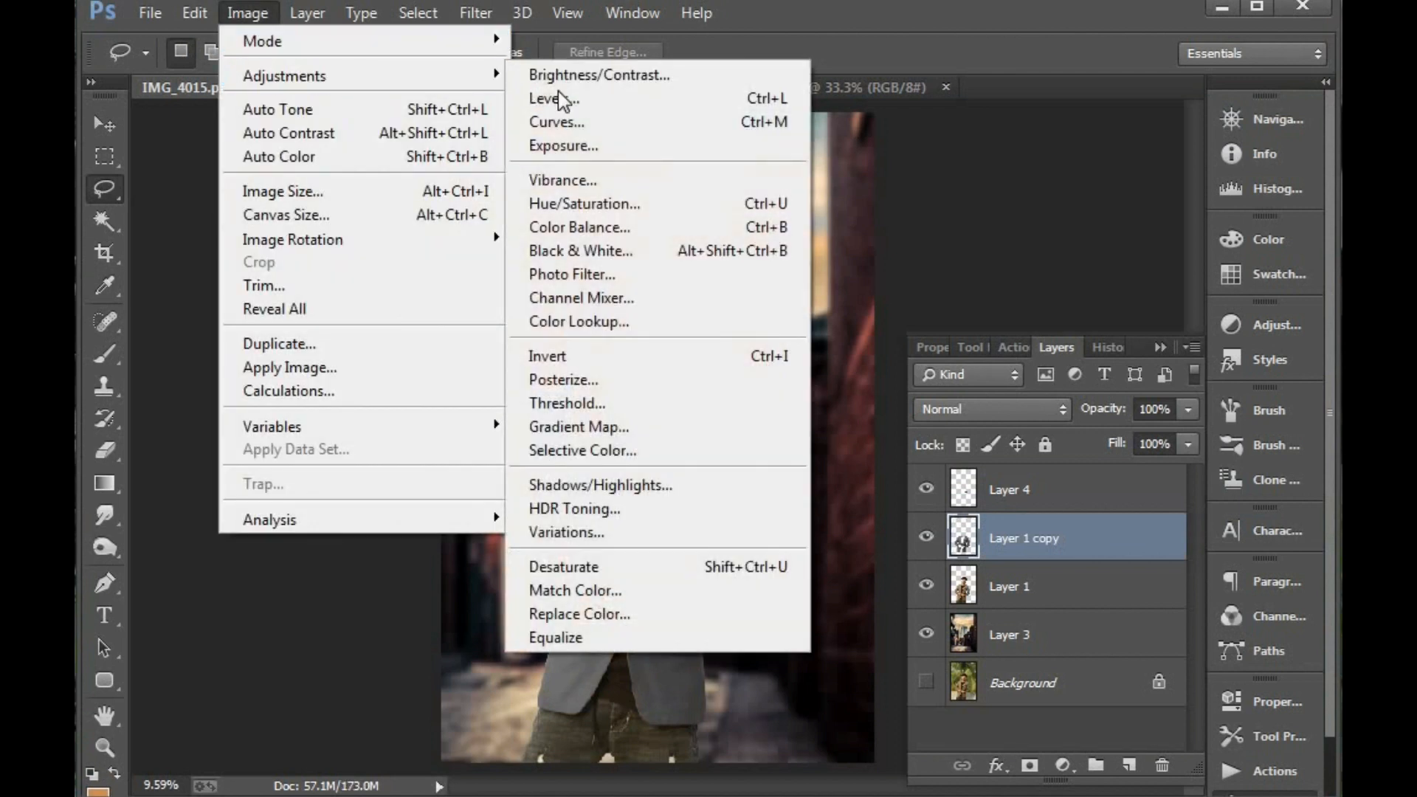
left_click(637, 229)
left_click_drag(1082, 300, 1210, 294)
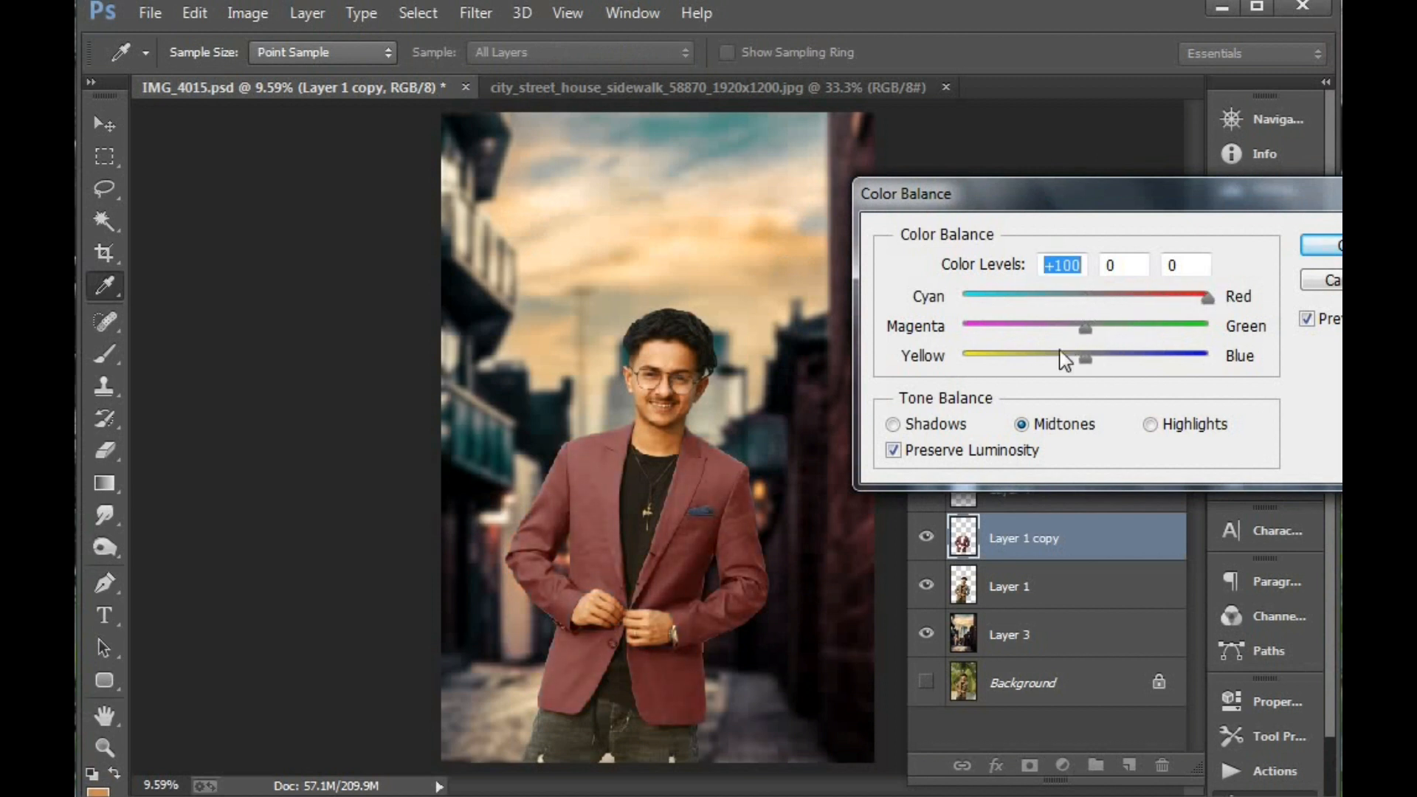
mouse_move(1073, 319)
left_mouse_down()
mouse_move(1096, 319)
mouse_move(1039, 361)
mouse_move(1152, 357)
mouse_move(1023, 340)
mouse_move(1091, 326)
left_mouse_up()
left_click_drag(1090, 300, 1049, 293)
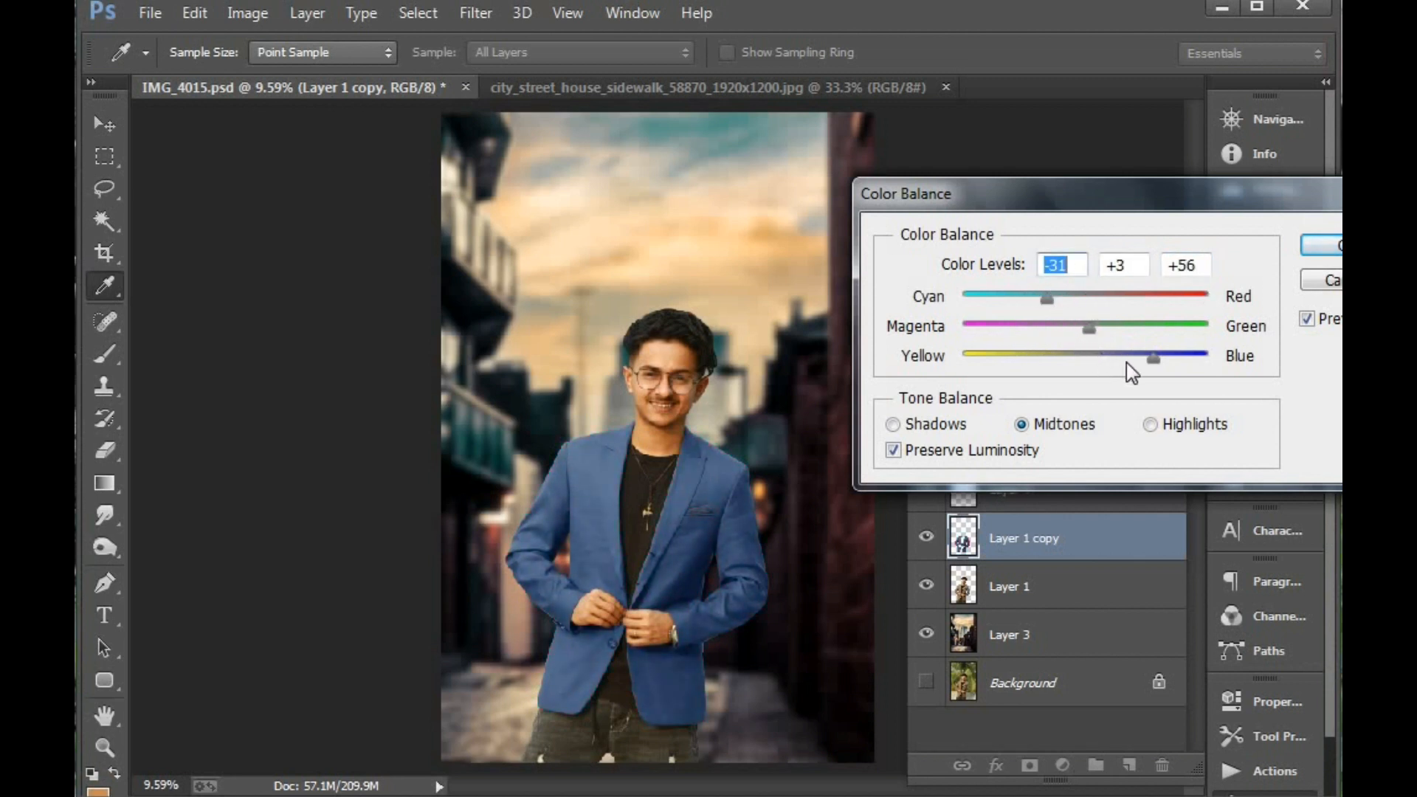
left_click_drag(1143, 354, 1134, 354)
left_click(1042, 297)
left_click_drag(1129, 355, 1181, 358)
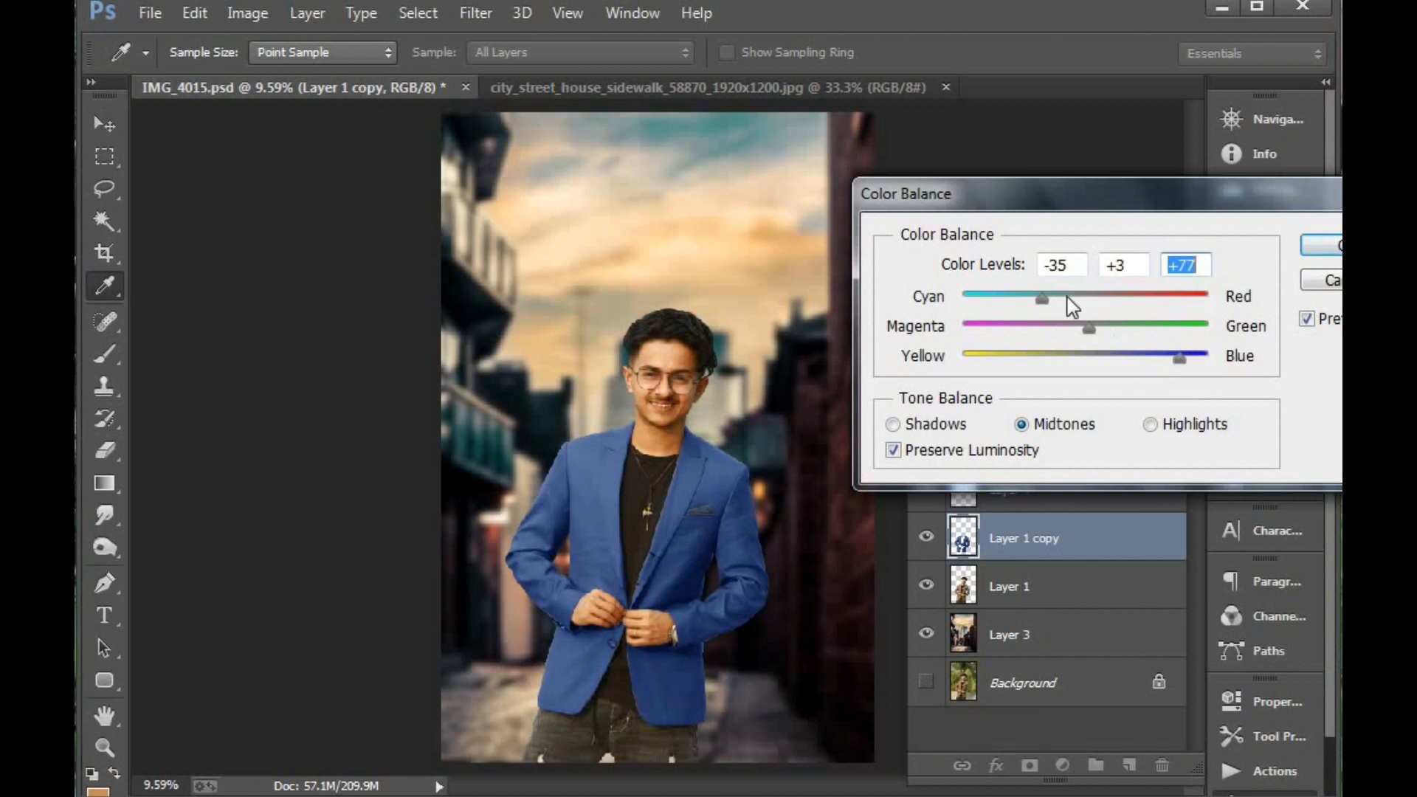
left_click_drag(1083, 297, 1070, 299)
left_click(1308, 251)
key("l")
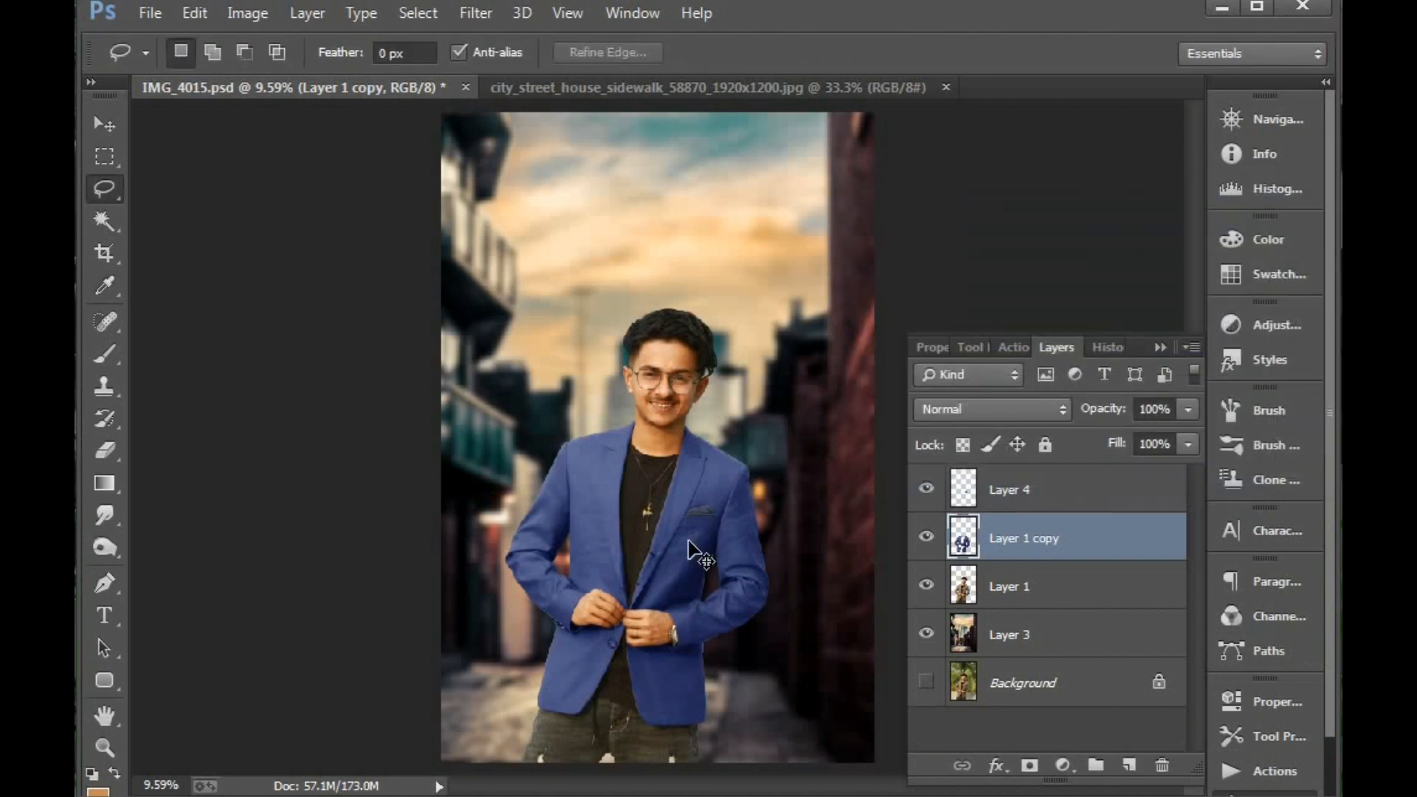
Shift the hue of the pocket square on Layer 4 to a reddish brown using Hue/Saturation
key("ctrl+plus")
key("ctrl+plus")
key("ctrl+plus")
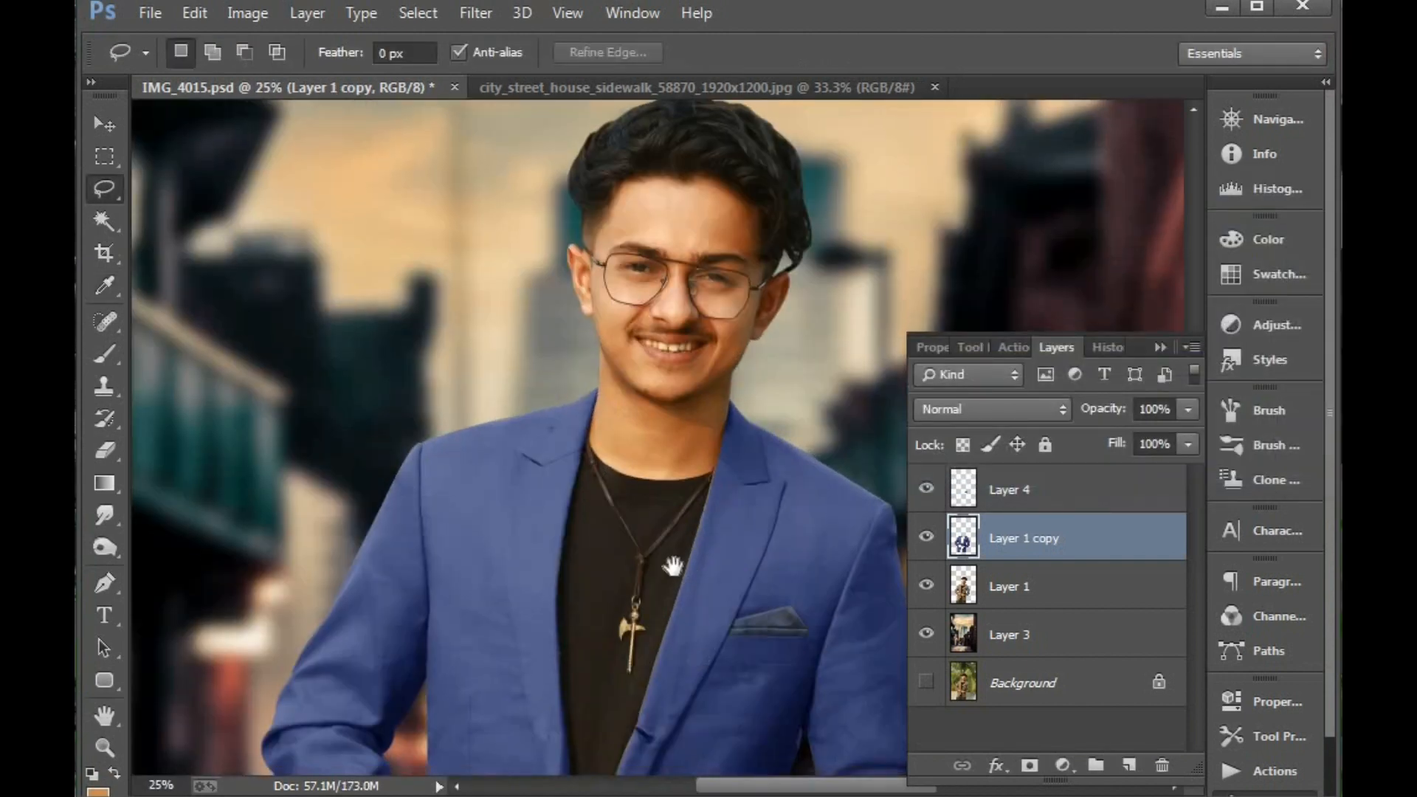
left_click_drag(673, 566, 603, 389)
key("v")
left_click(702, 450)
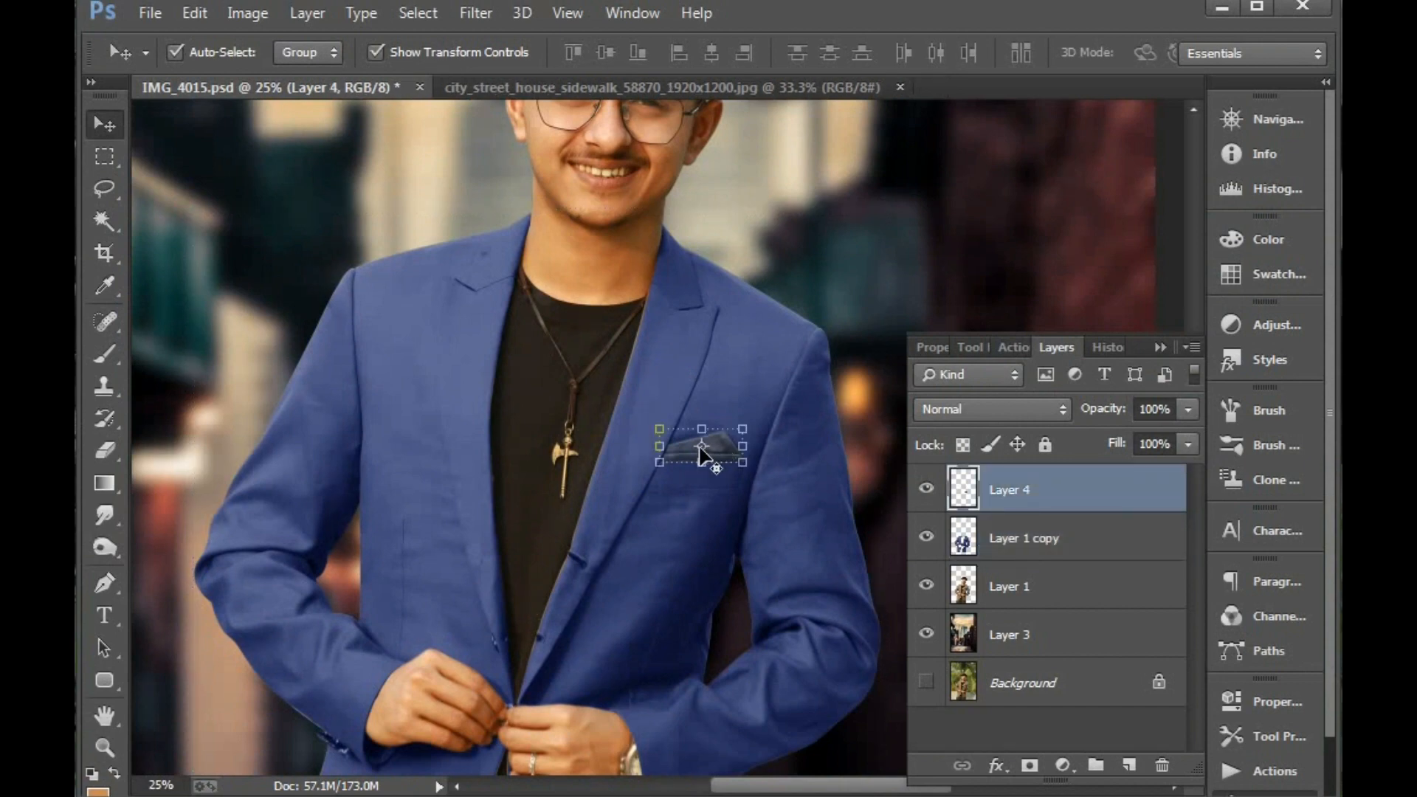
key("ctrl+u")
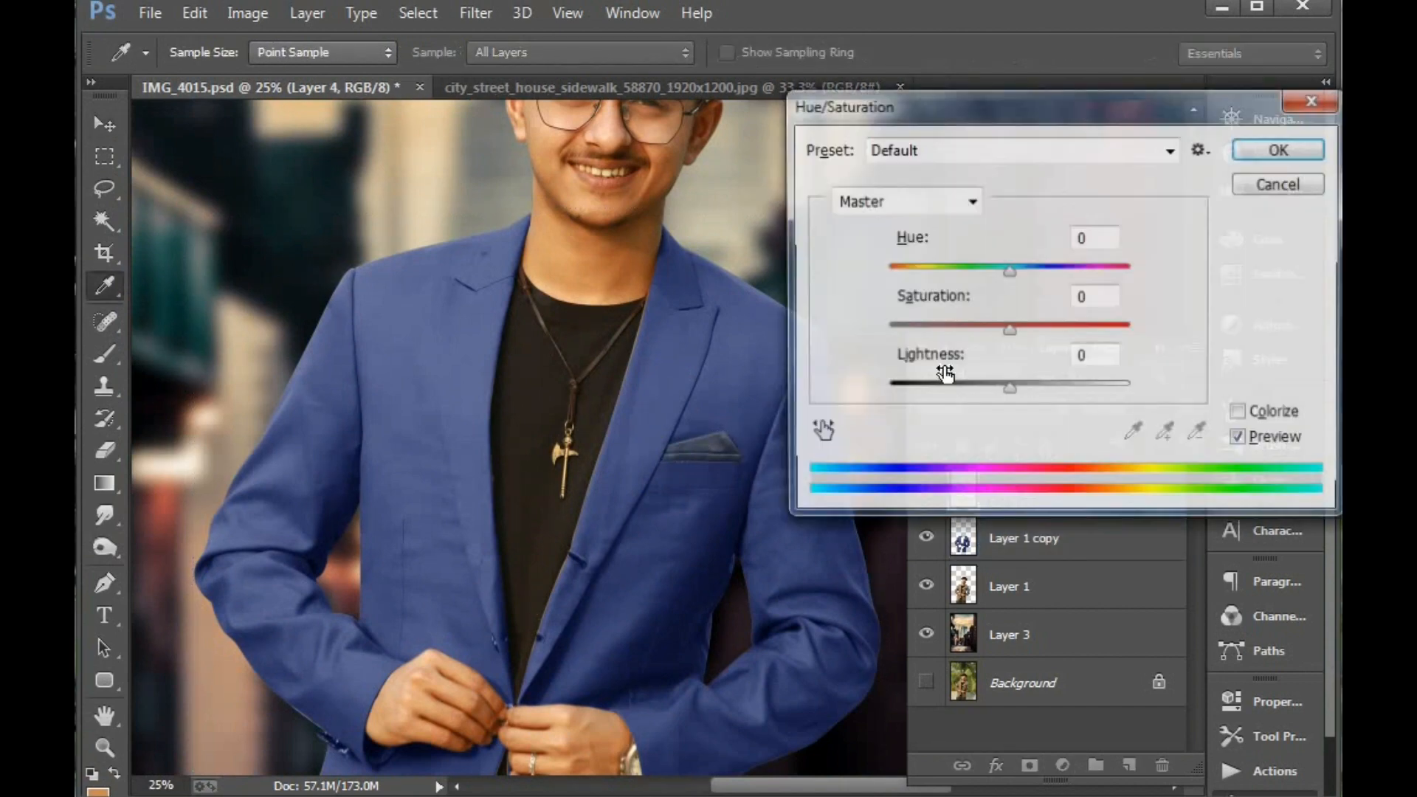
left_click_drag(1025, 266, 1095, 281)
key("Return")
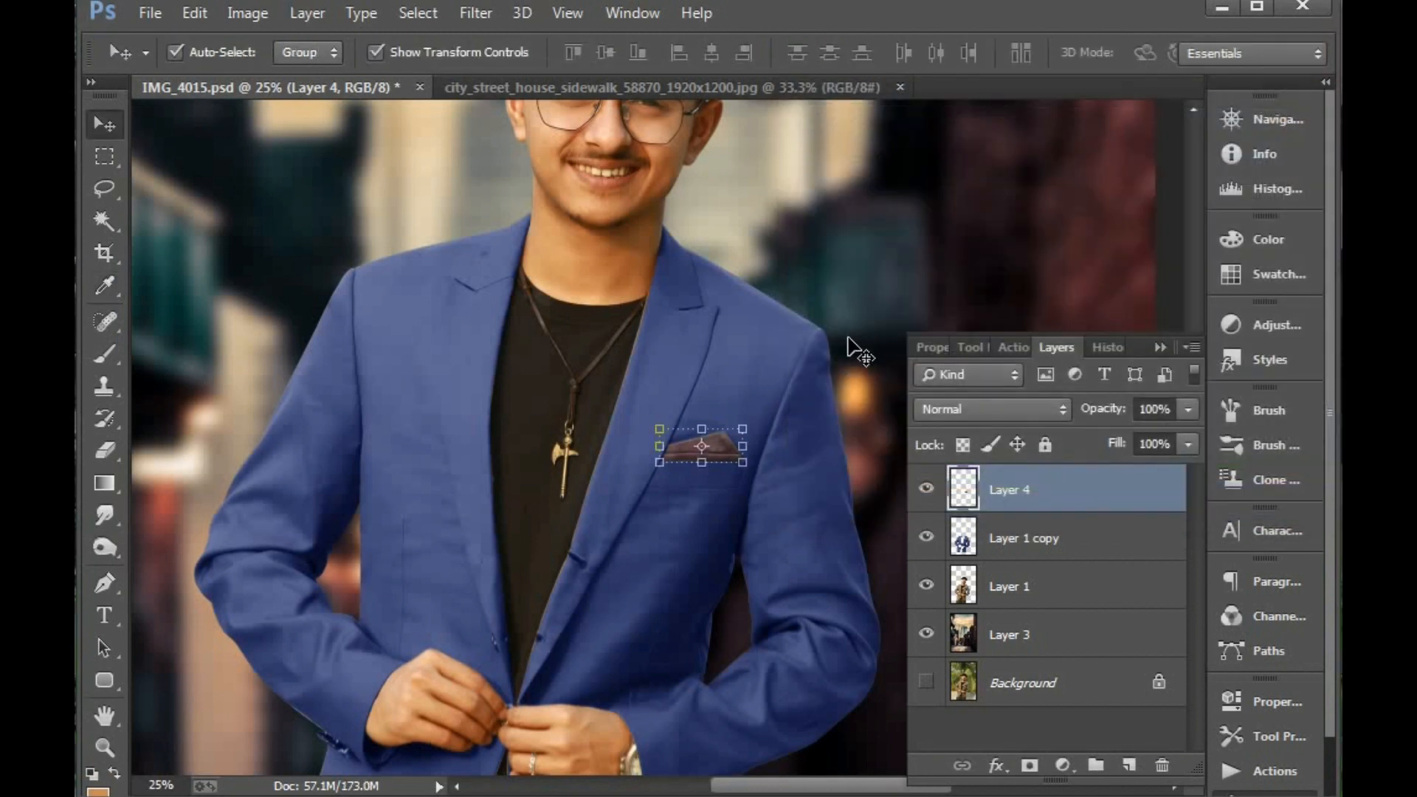
Recolour the pocket square red using midtone Color Balance with Cyan-Red +94 and Yellow-Blue -18
key("ctrl+b")
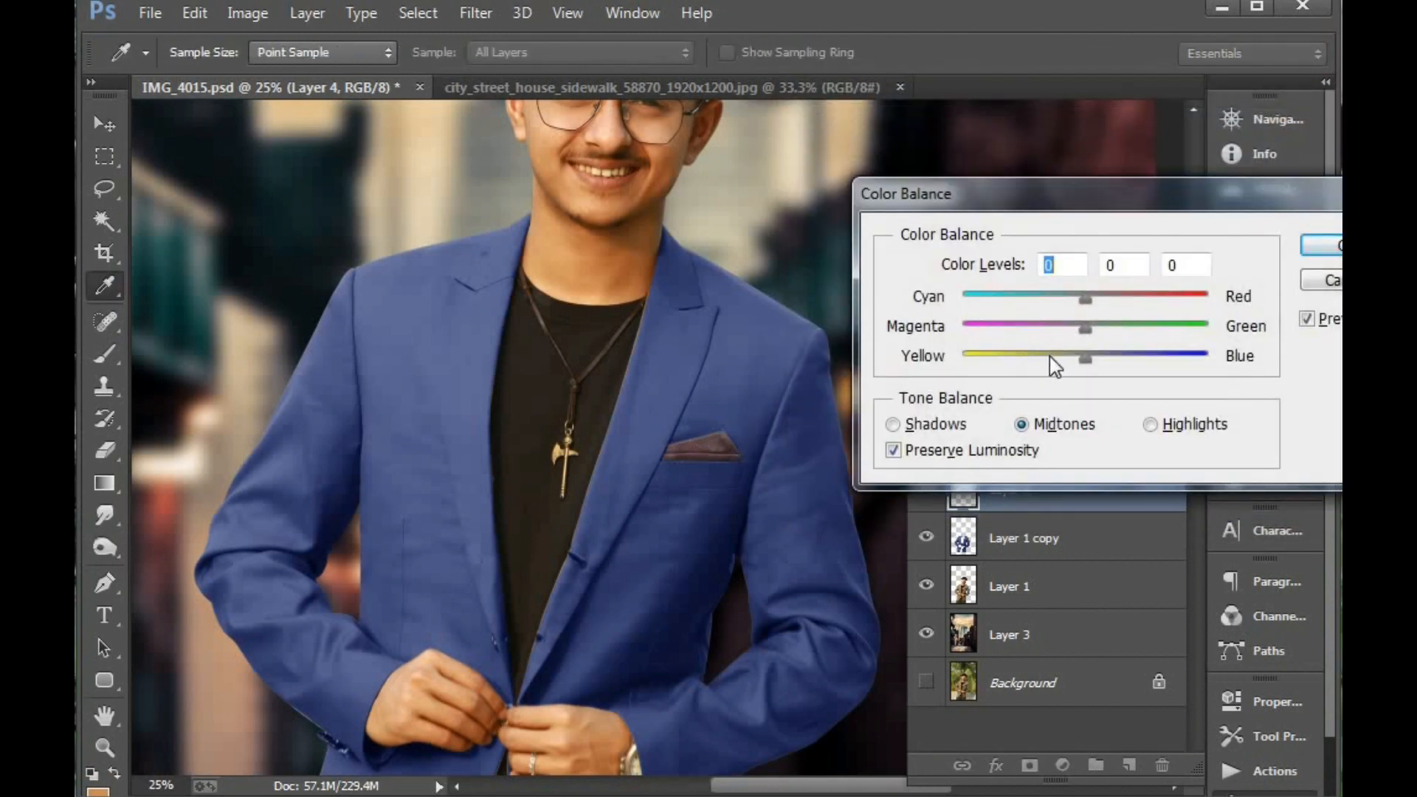
left_click_drag(1096, 293, 1204, 298)
left_click_drag(1085, 357, 1065, 358)
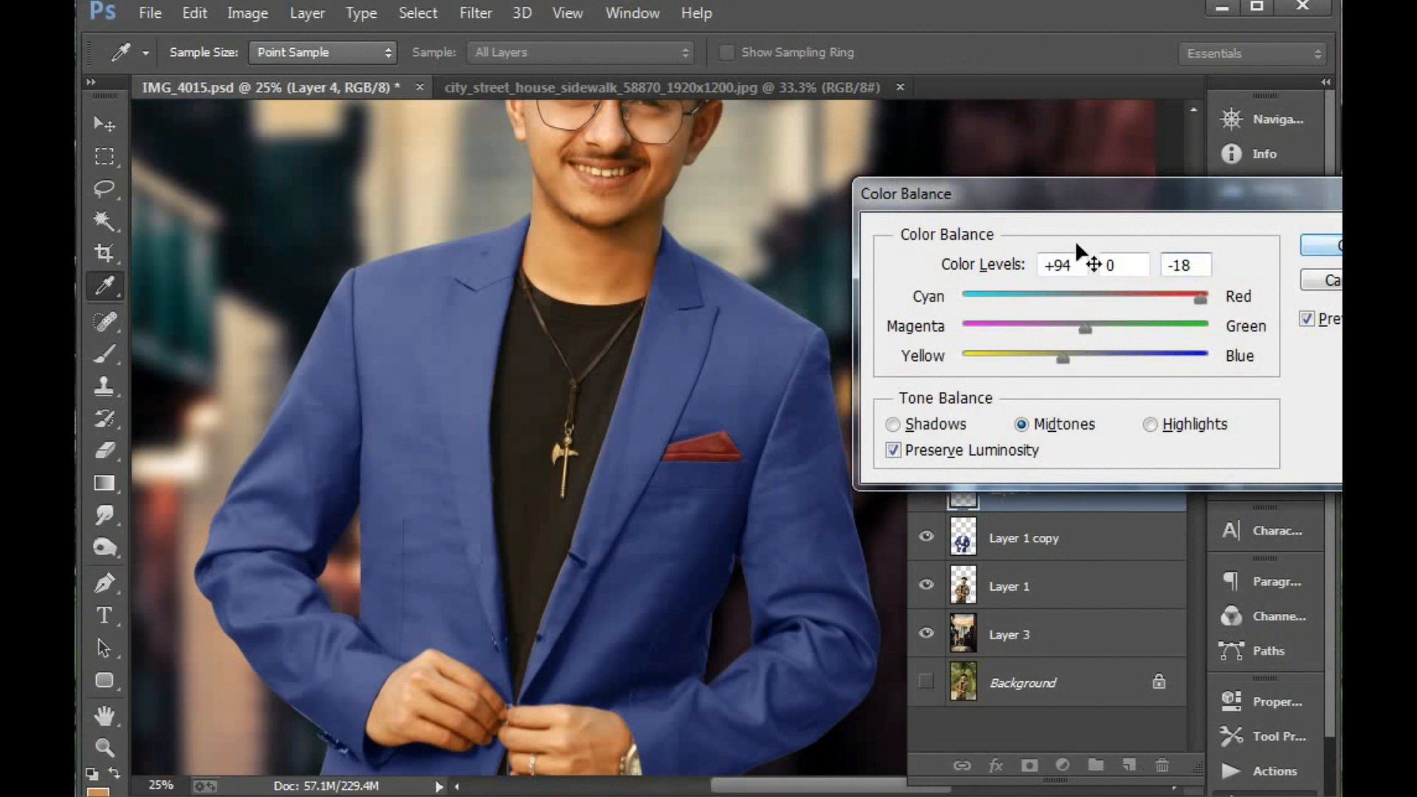
key("Return")
Examine the recoloured jacket and pocket square against the whole composite
key("ctrl+0")
key("s")
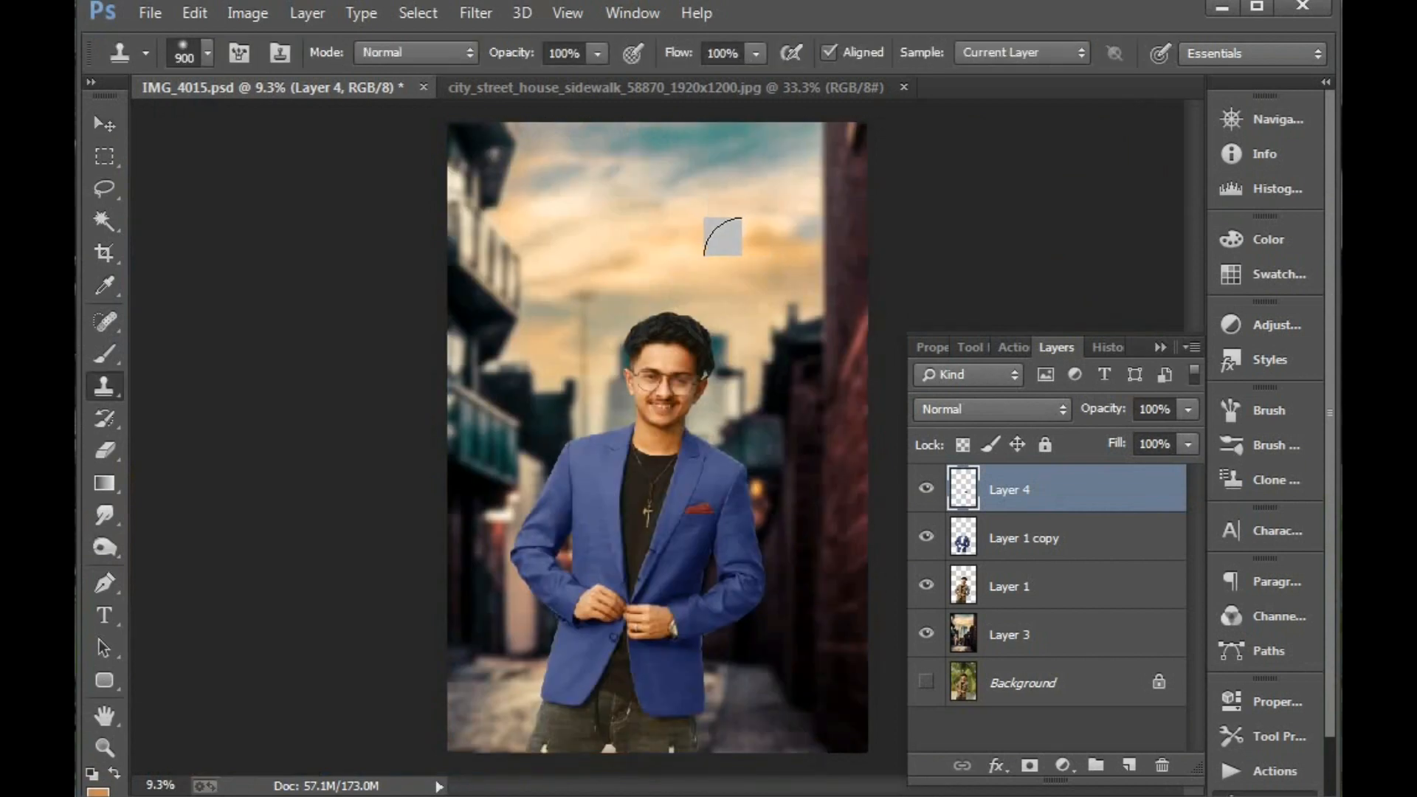
key("ctrl+plus")
key("ctrl+plus")
key("ctrl+plus")
key("ctrl+plus")
key("ctrl+0")
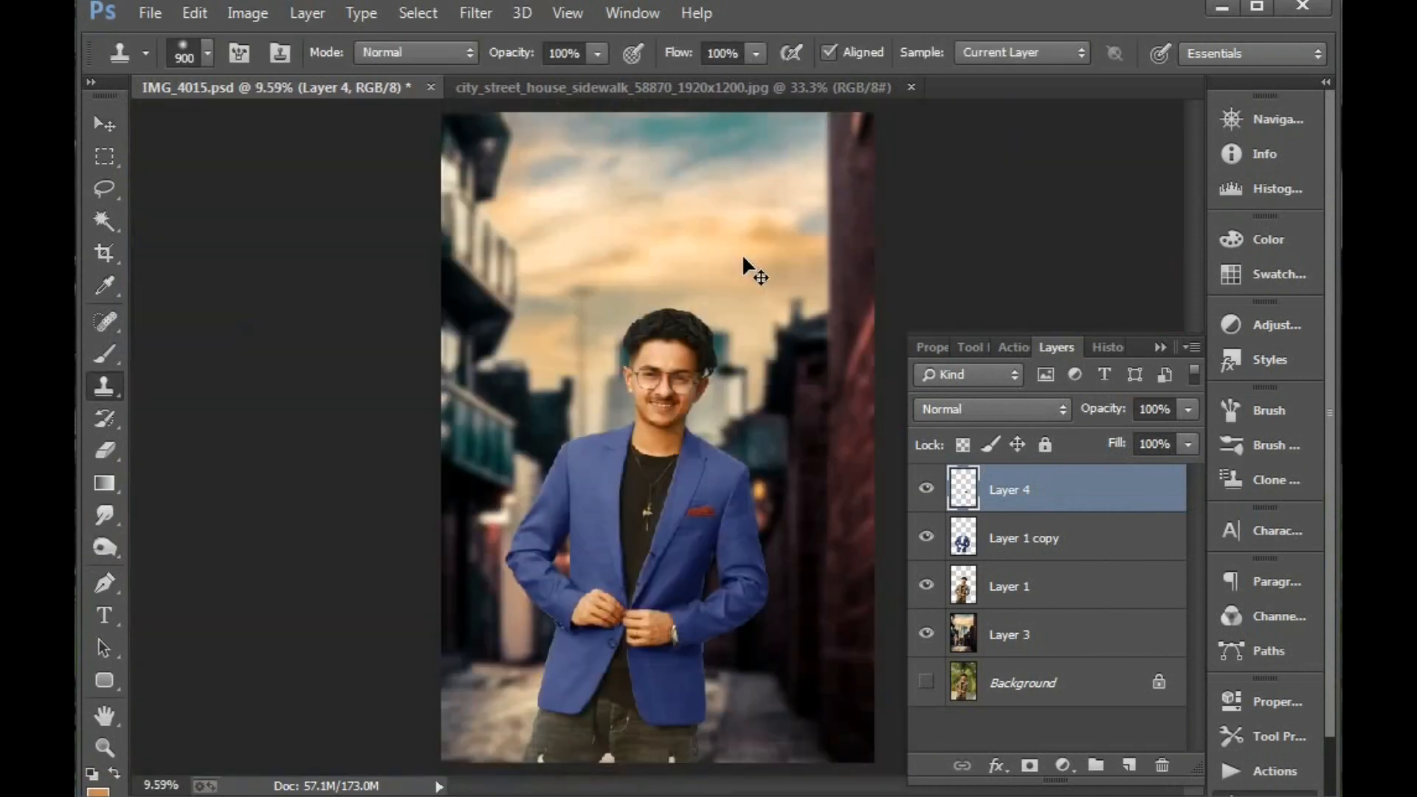
key("v")
key("ctrl+minus")
key("ctrl+plus")
key("ctrl+minus")
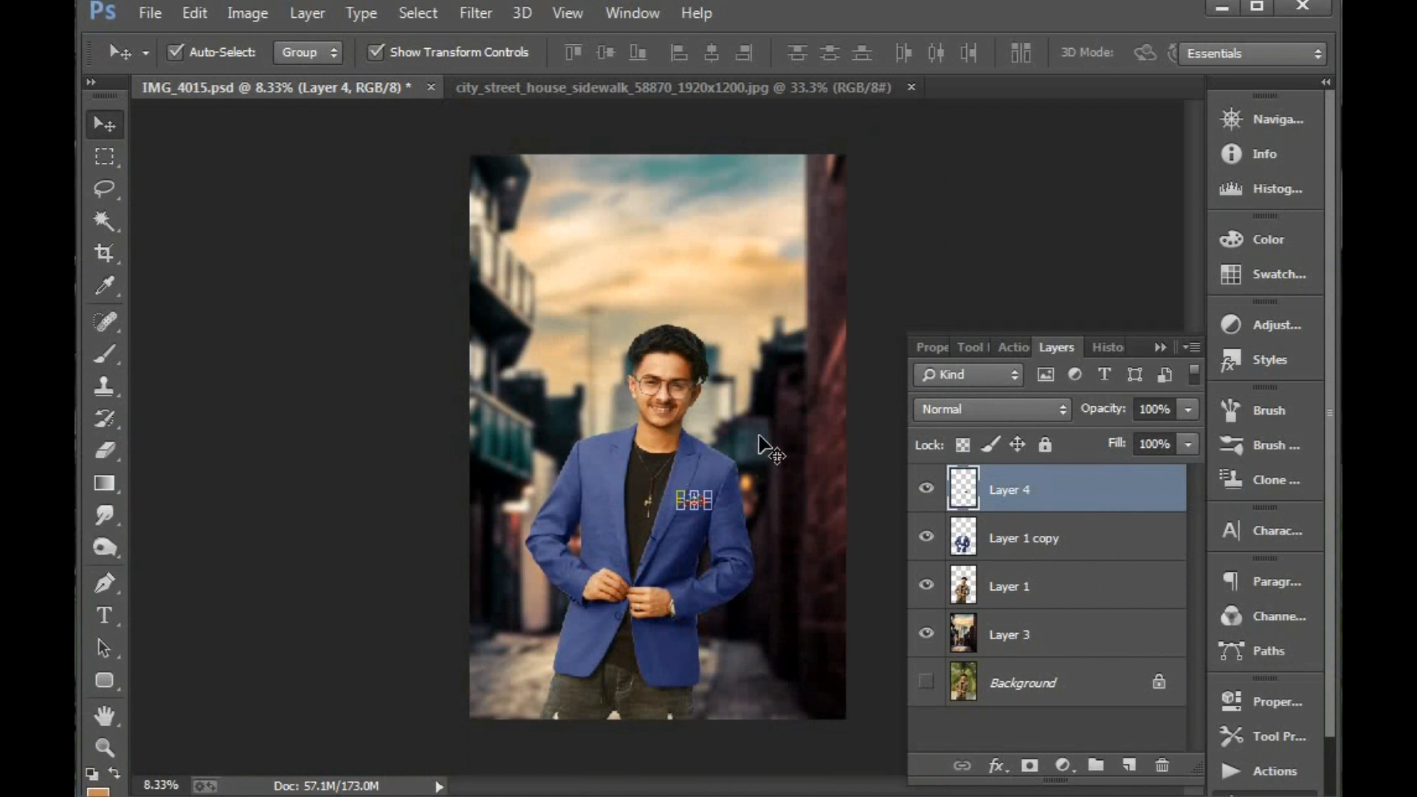
Merge Layer 4, Layer 1 copy and Layer 1 into a single layer of the man
left_click(759, 436)
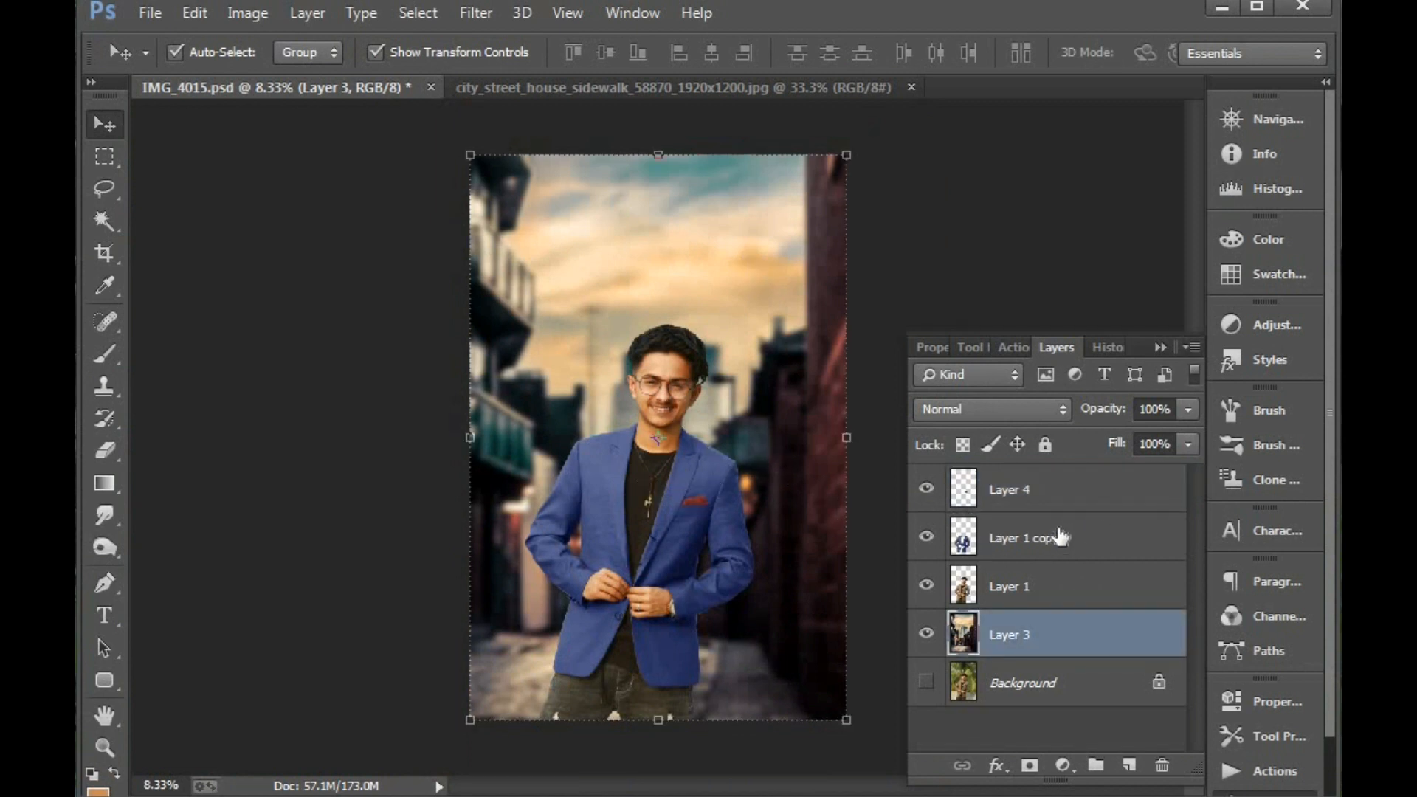
left_click(1044, 500)
left_click(1040, 542, "shift")
left_click(1034, 588, "shift")
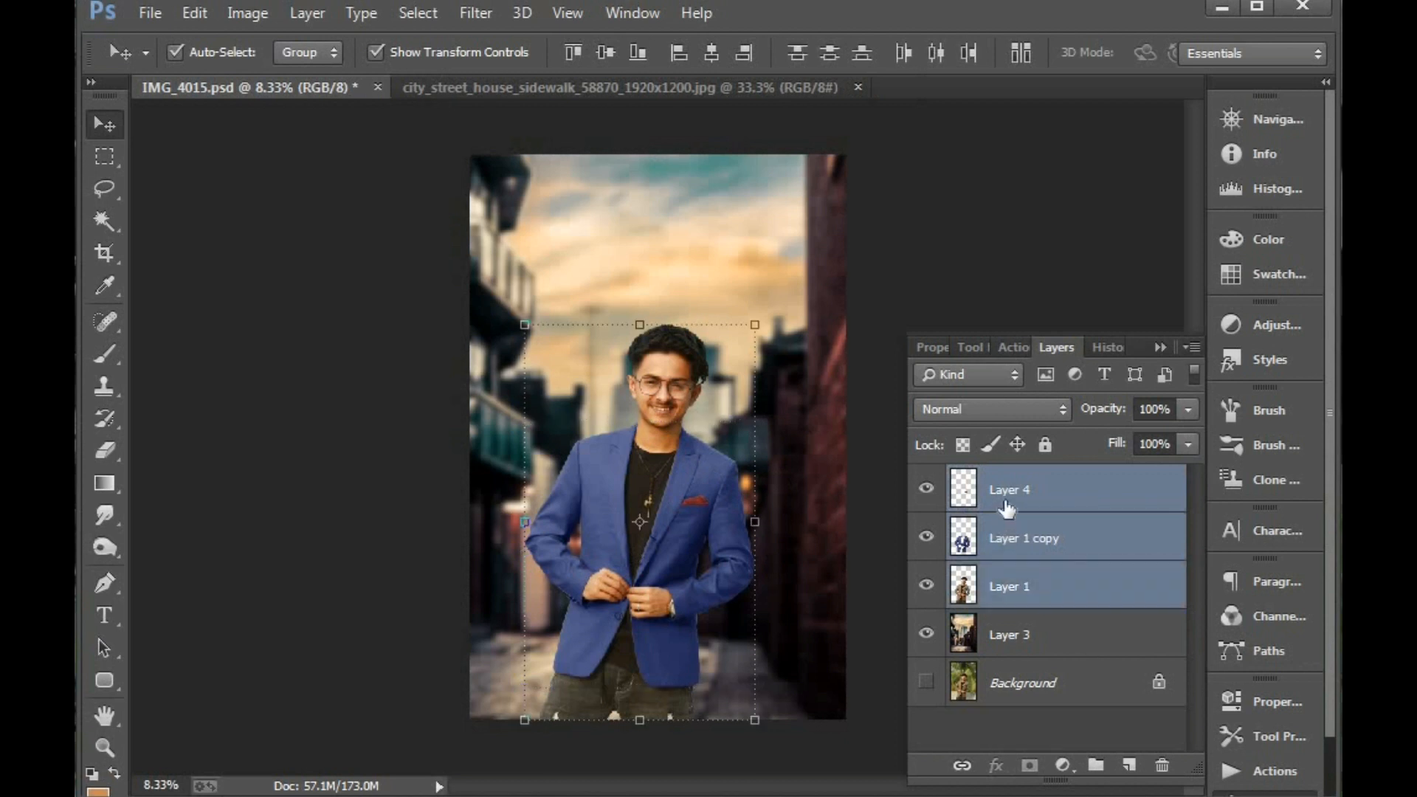
key("ctrl+e")
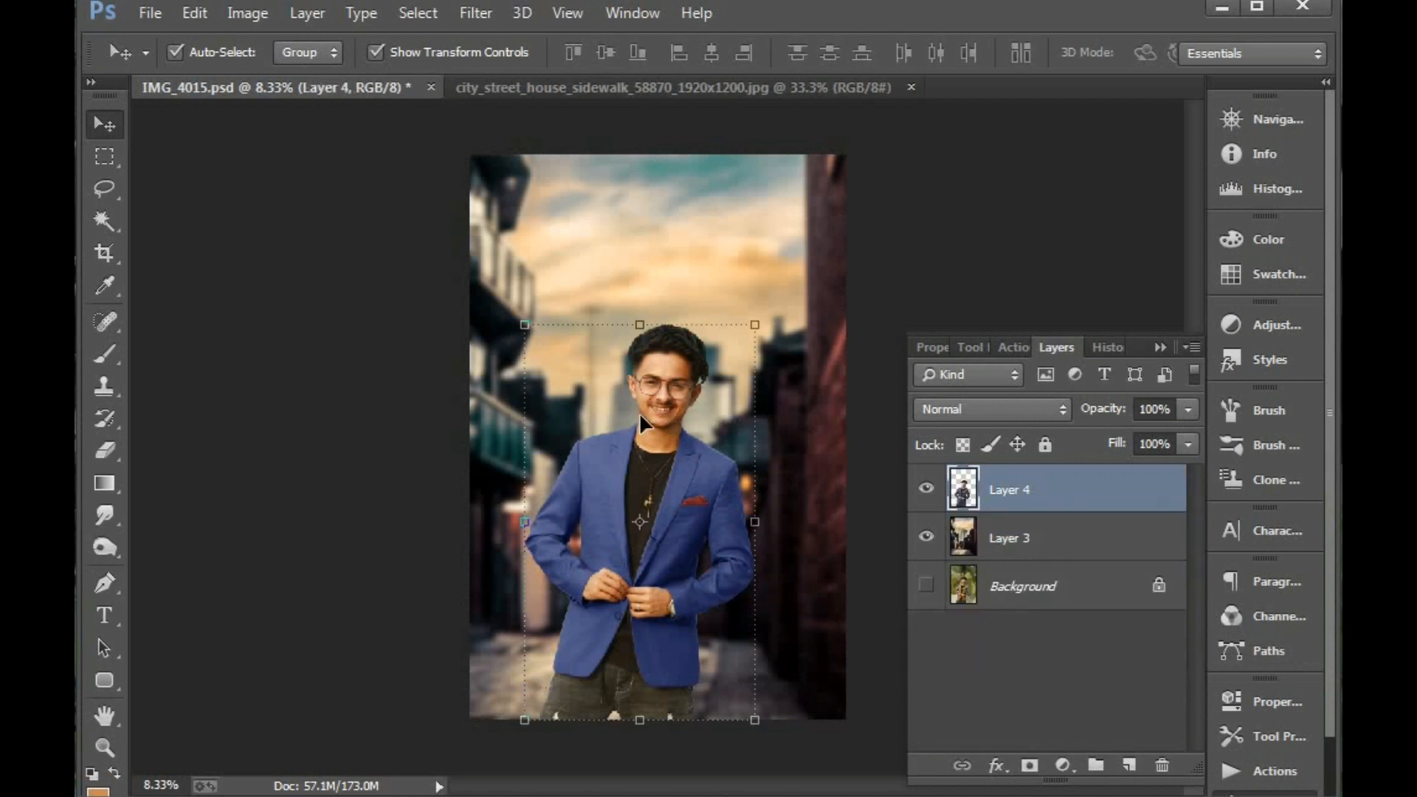
Apply Camera Raw basic adjustments to the man: Contrast +7, Shadows -13, Blacks -18 and Clarity +16
left_click(476, 15)
left_click(546, 180)
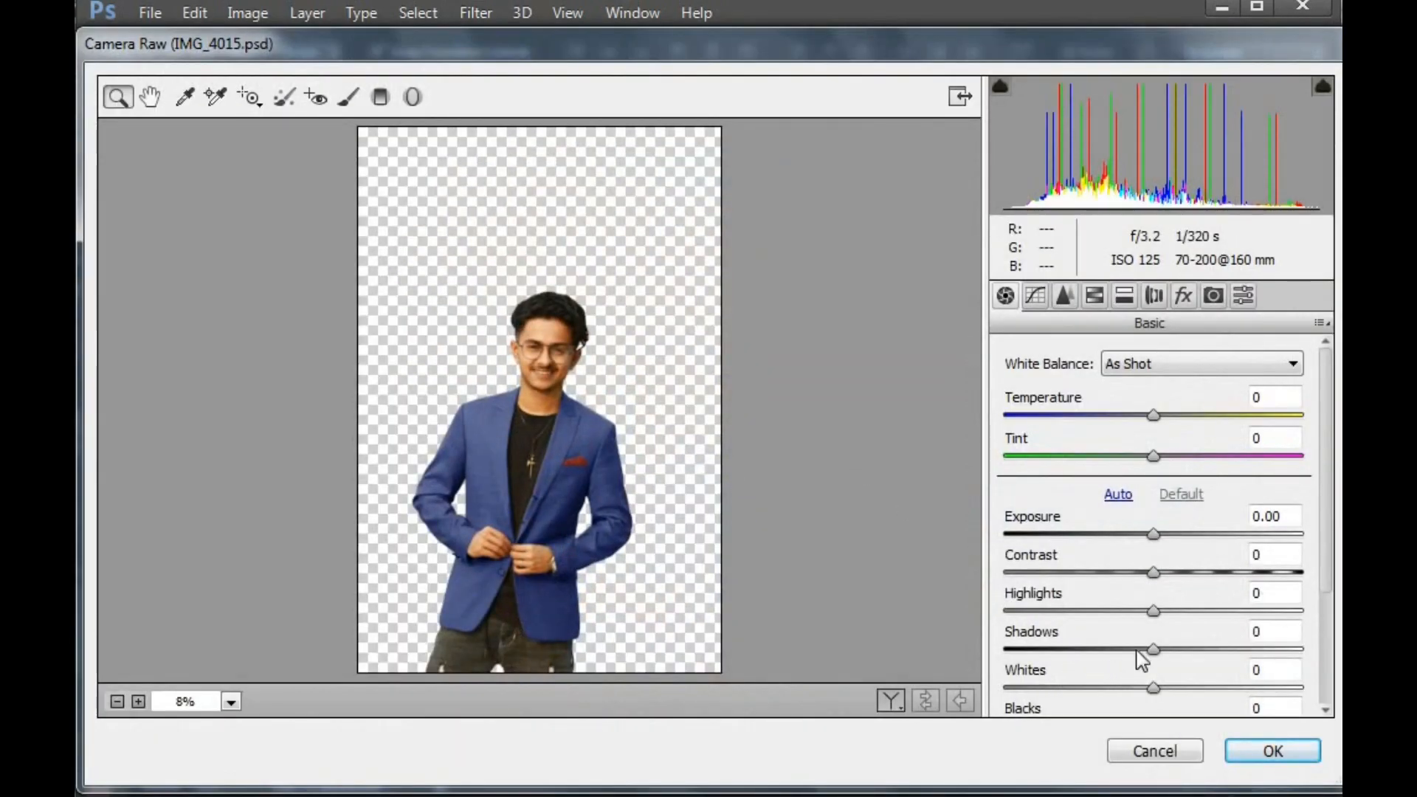
left_click_drag(1137, 649, 1134, 649)
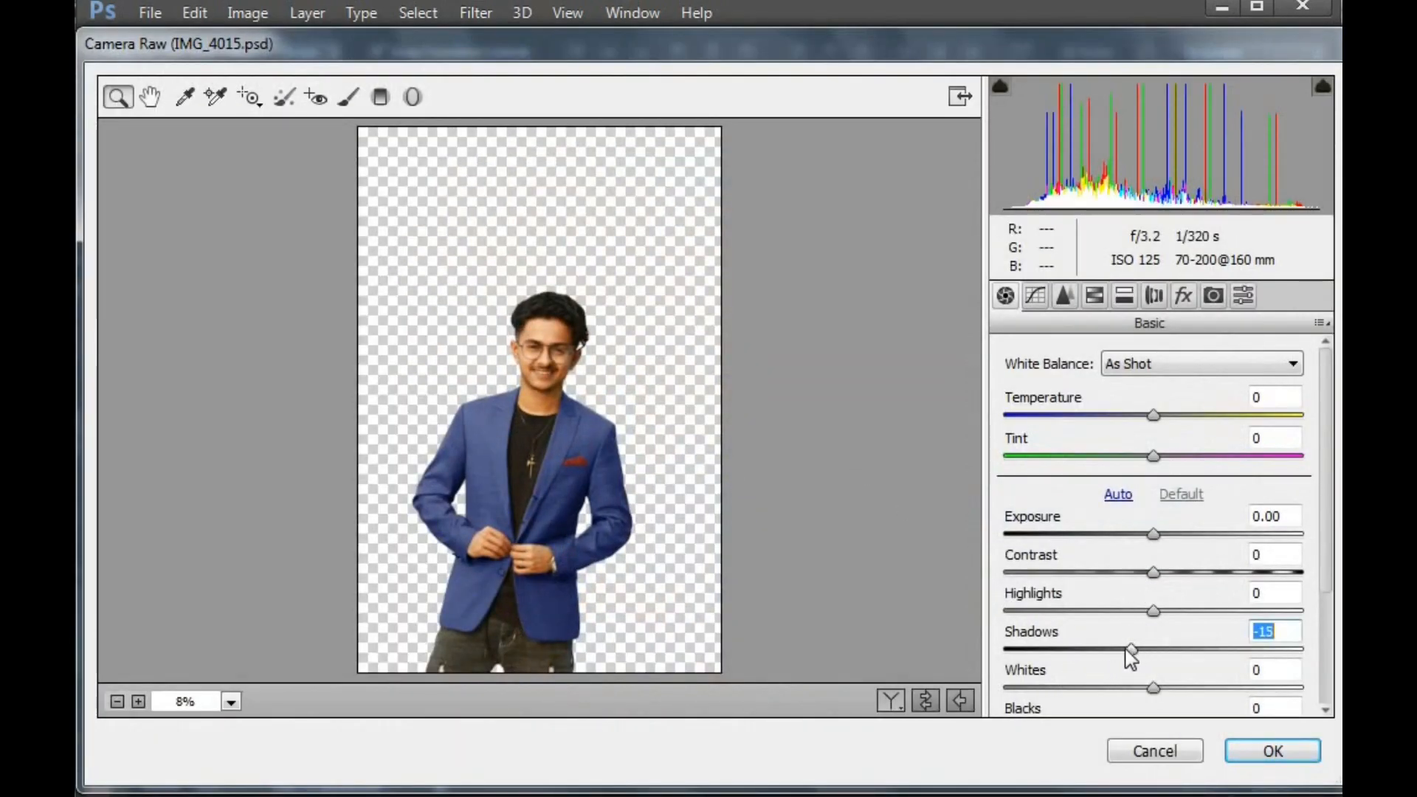
scroll(1164, 627, "down", 3)
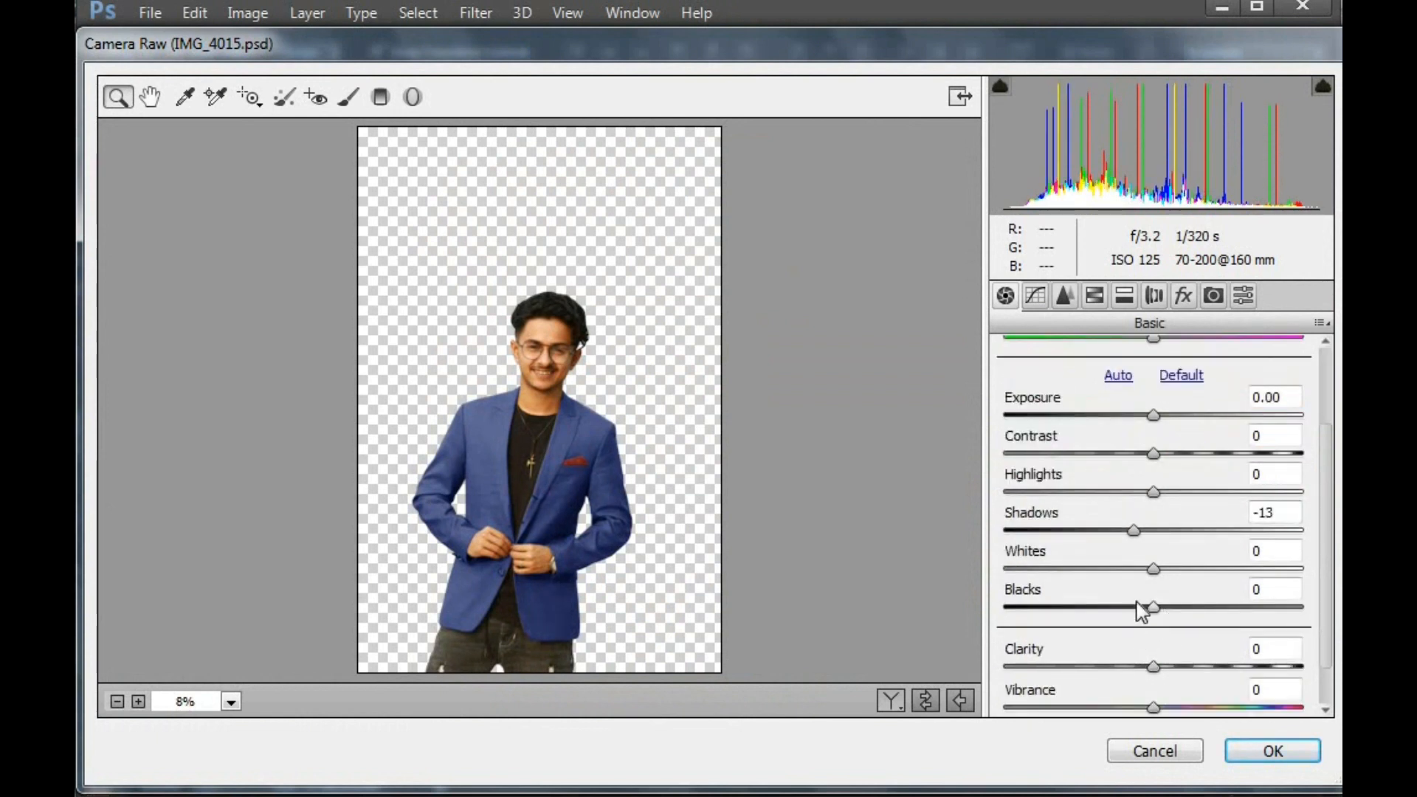
left_click_drag(1149, 607, 1133, 612)
left_click_drag(1152, 667, 1179, 662)
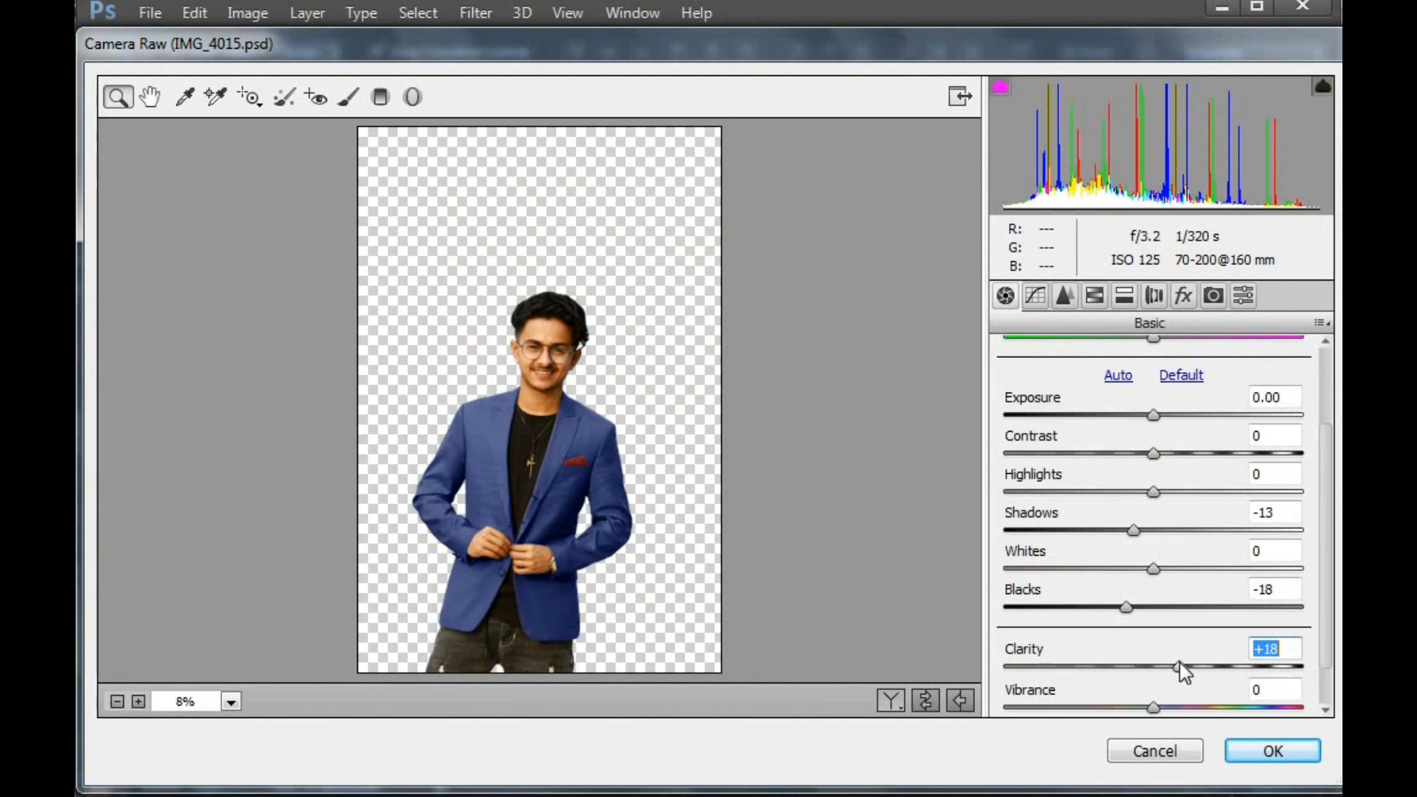
left_click_drag(1180, 663, 1176, 666)
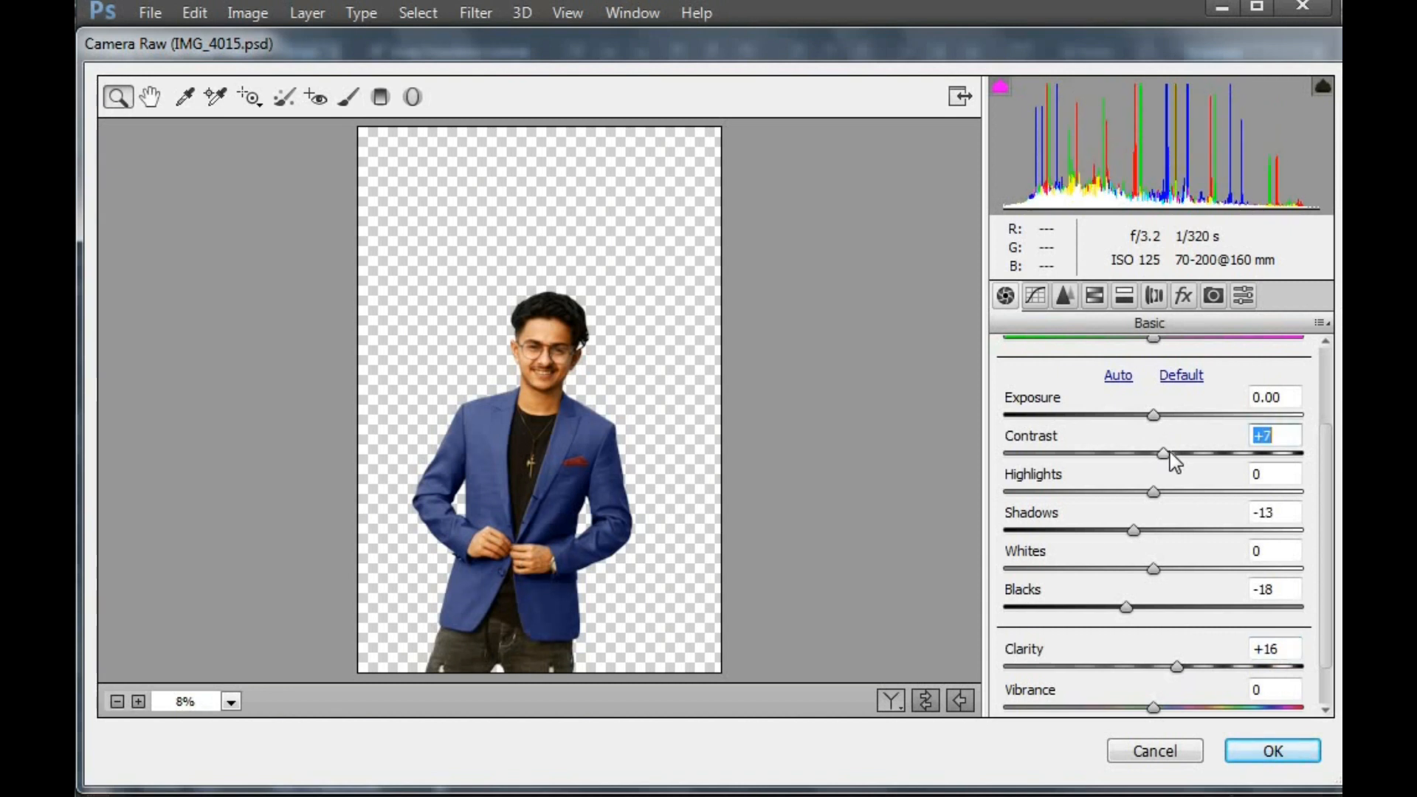
Brighten the man's skin tones by setting the Oranges luminance to +19 in the HSL adjustments
left_click(1092, 298)
left_click(1150, 391)
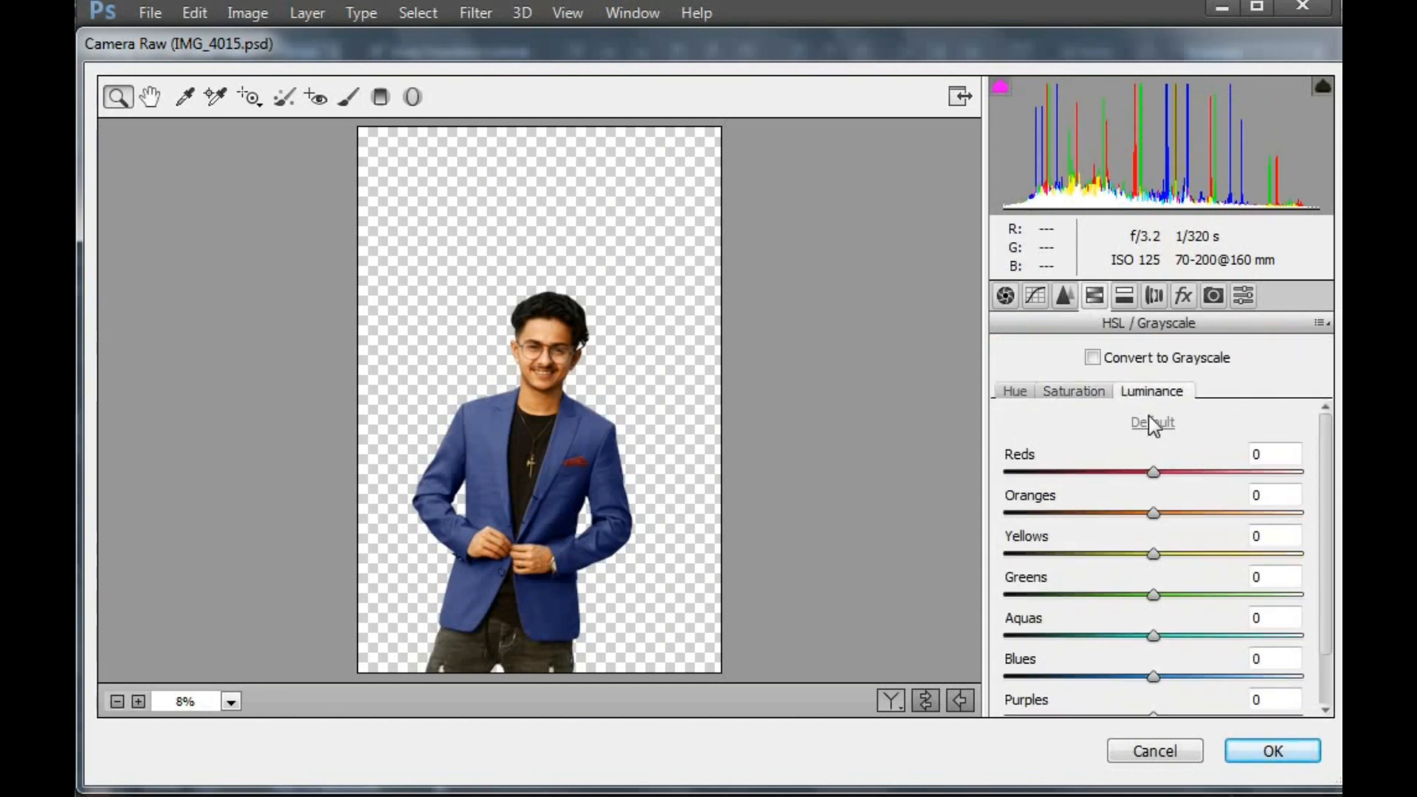
left_click_drag(1167, 514, 1180, 514)
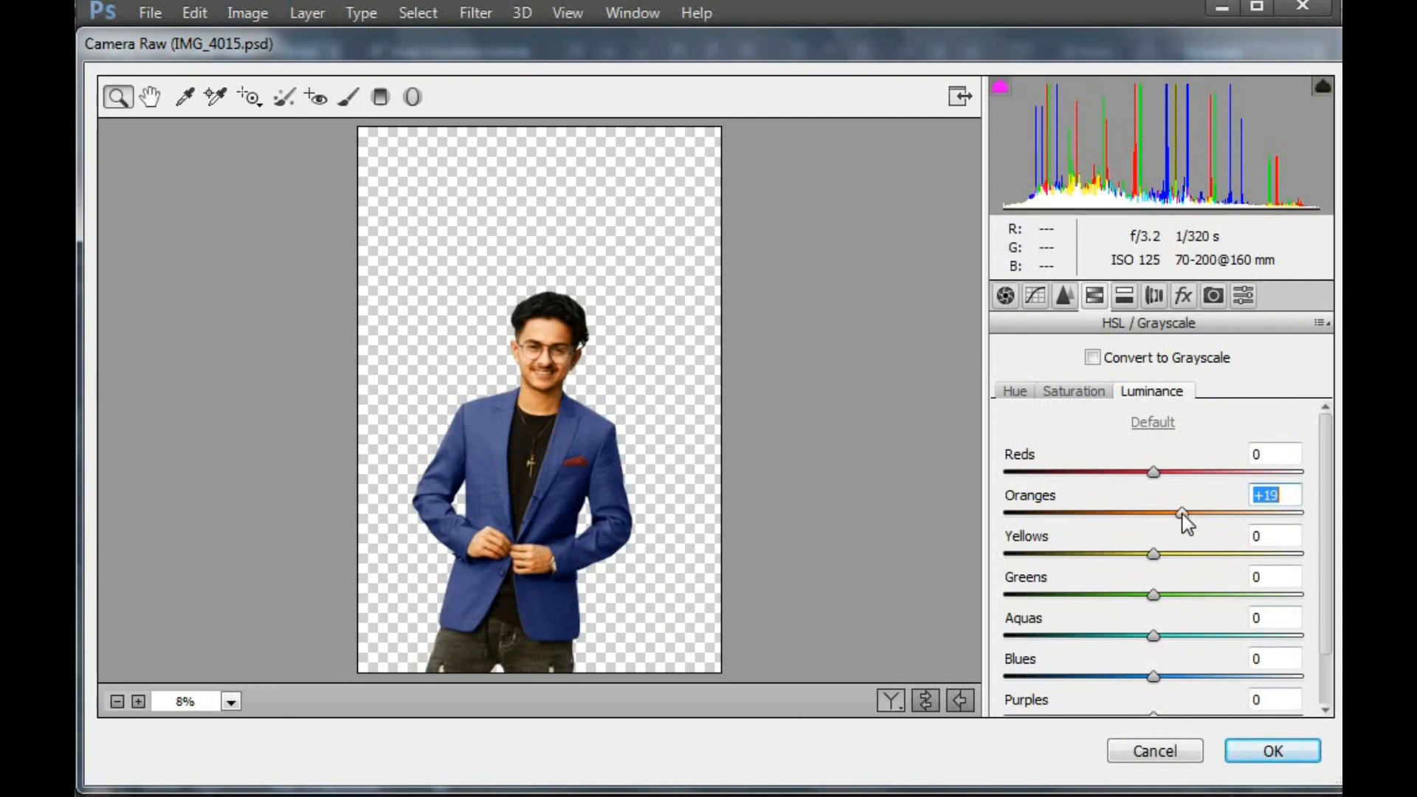
Shift the jacket's blue in HSL with Blues hue -24, saturation +16 and luminance -12
left_click(1015, 391)
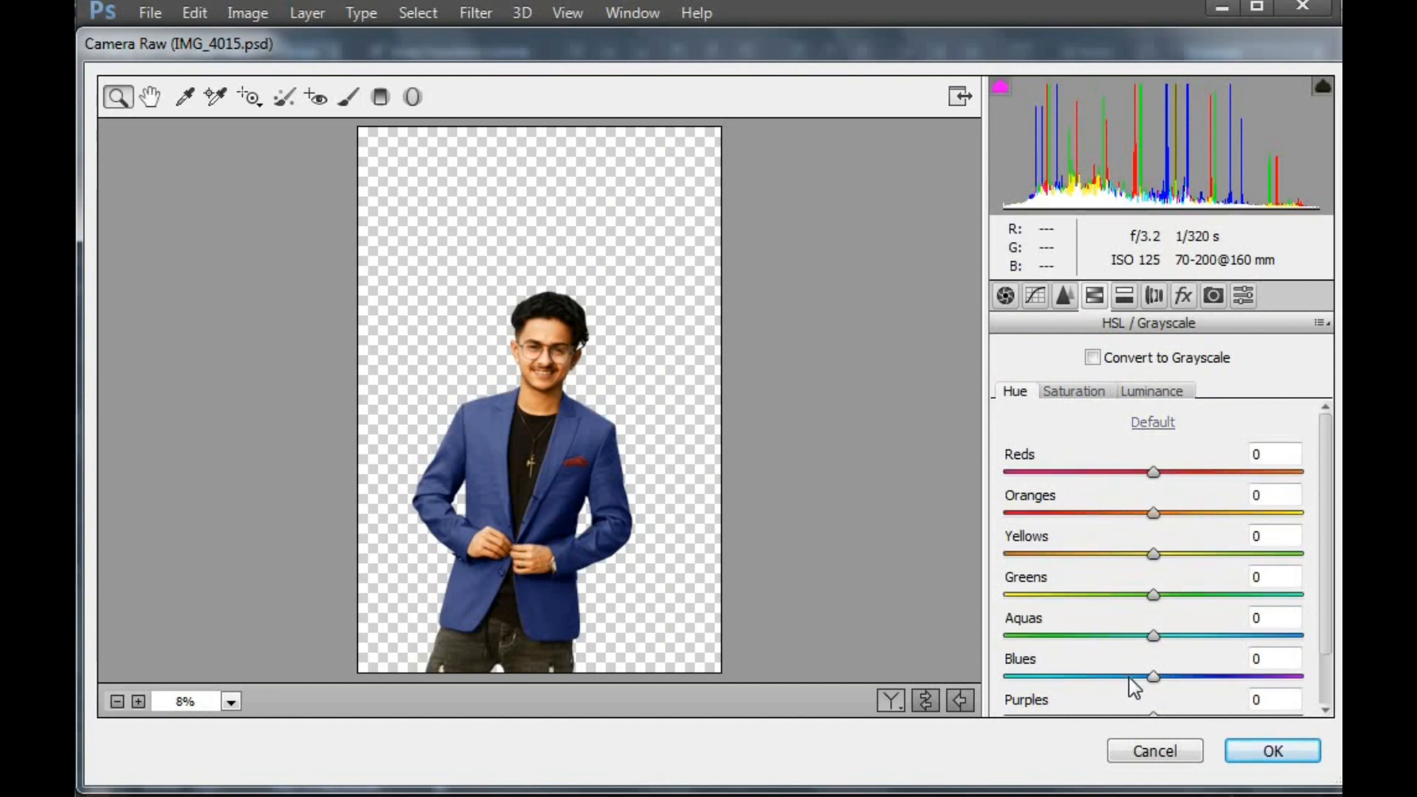
left_click_drag(1123, 676, 1119, 676)
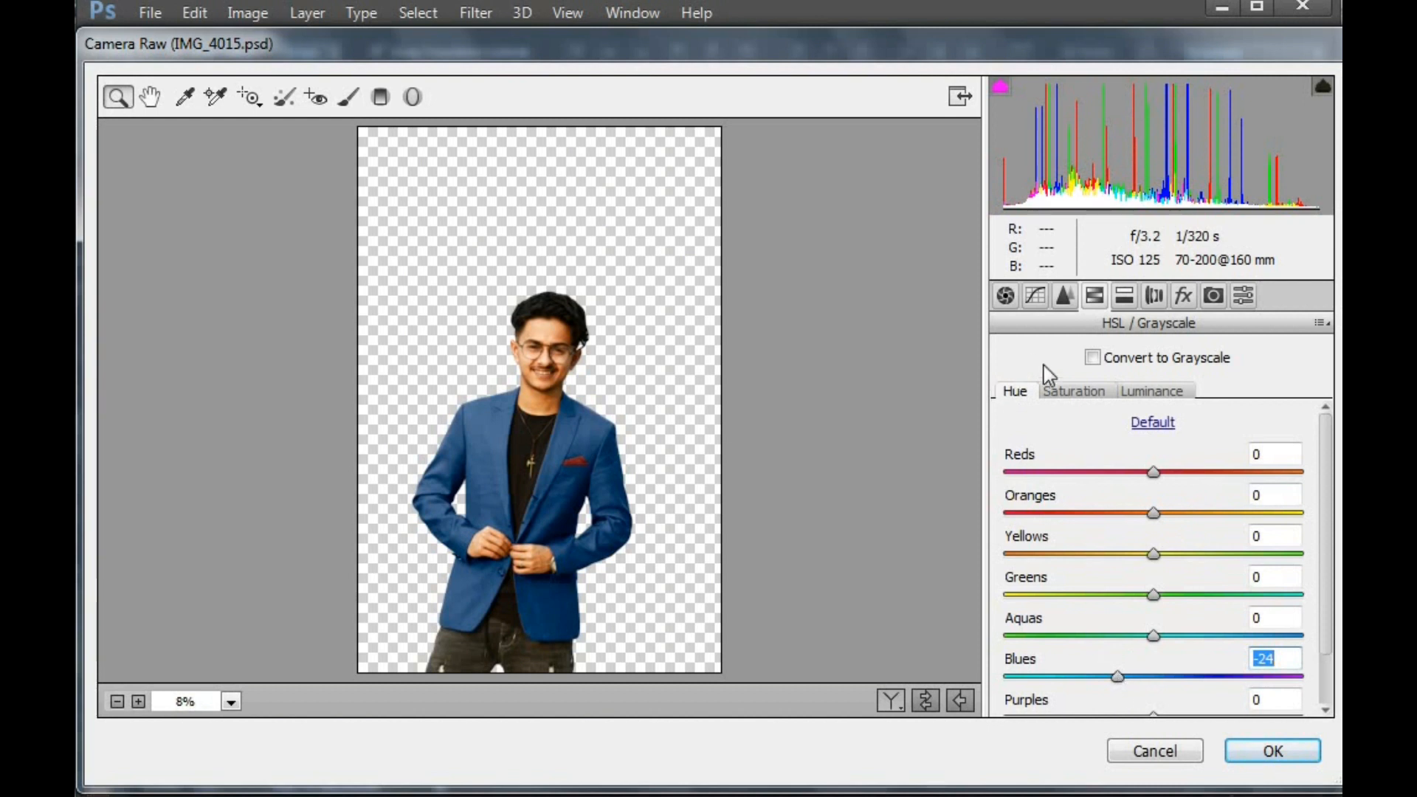
left_click(1074, 391)
left_click(1162, 675)
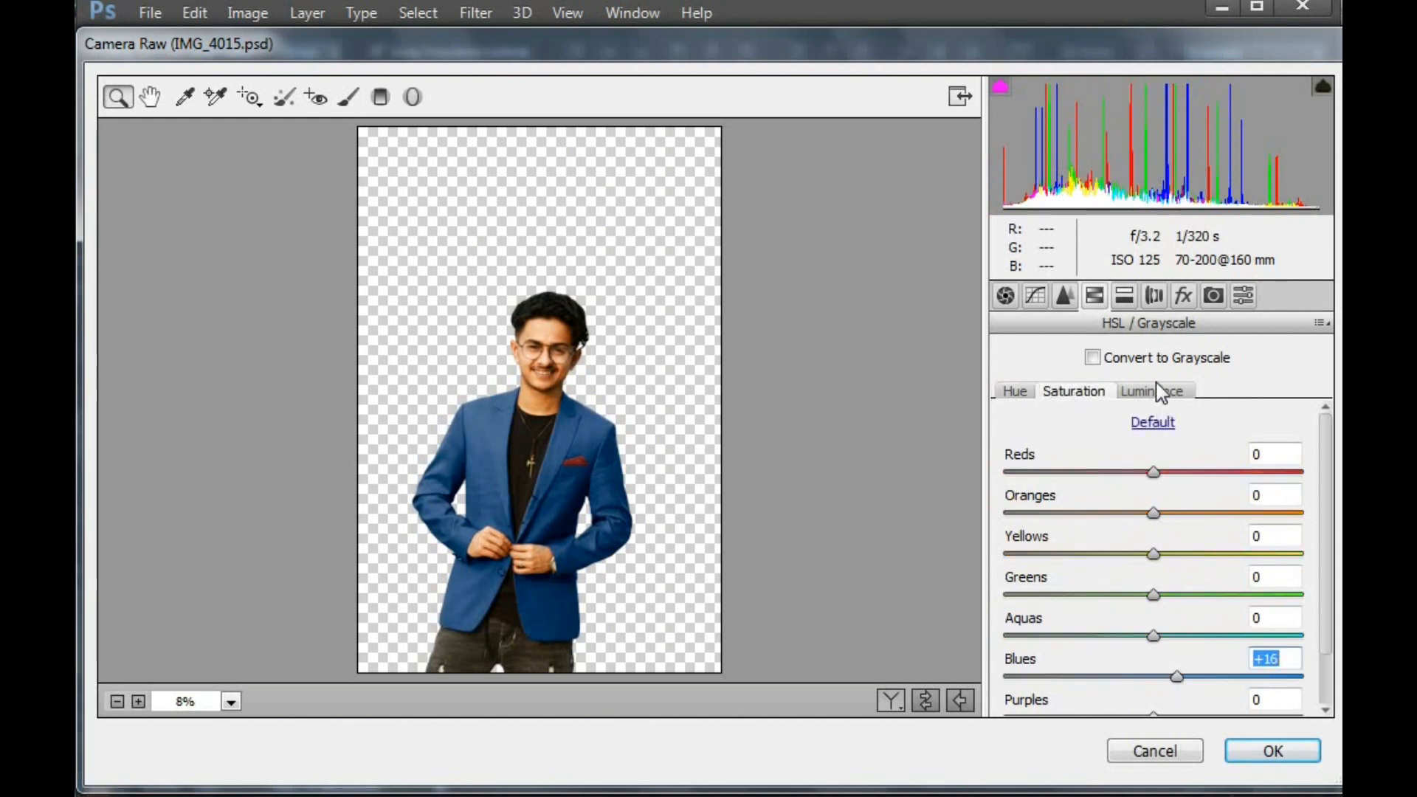
left_click(1174, 390)
left_click_drag(1138, 677, 1136, 676)
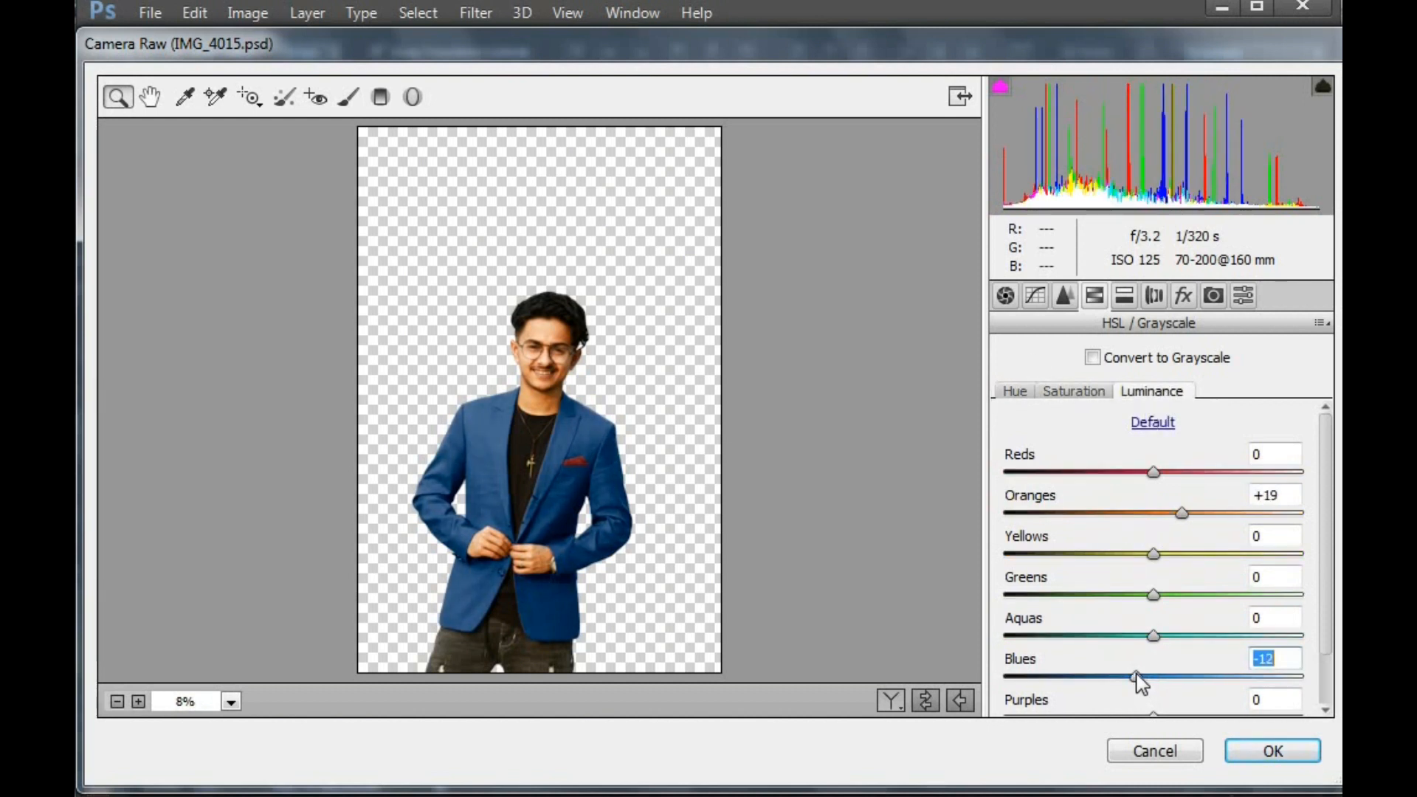
Raise the Reds and Oranges saturation slightly and apply the Camera Raw grade to Layer 4
left_click(1098, 391)
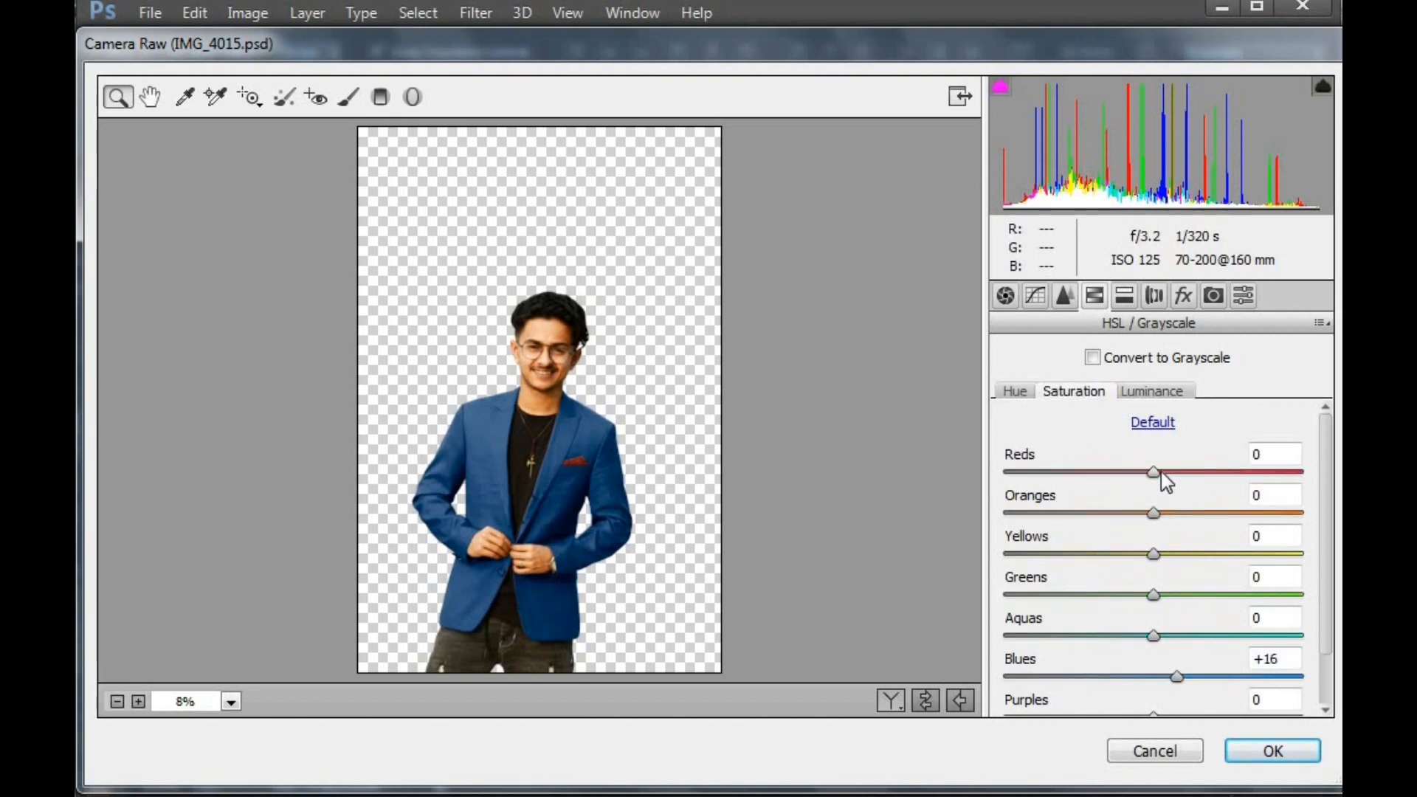
left_click(1162, 472)
left_click(1162, 511)
left_click(1247, 750)
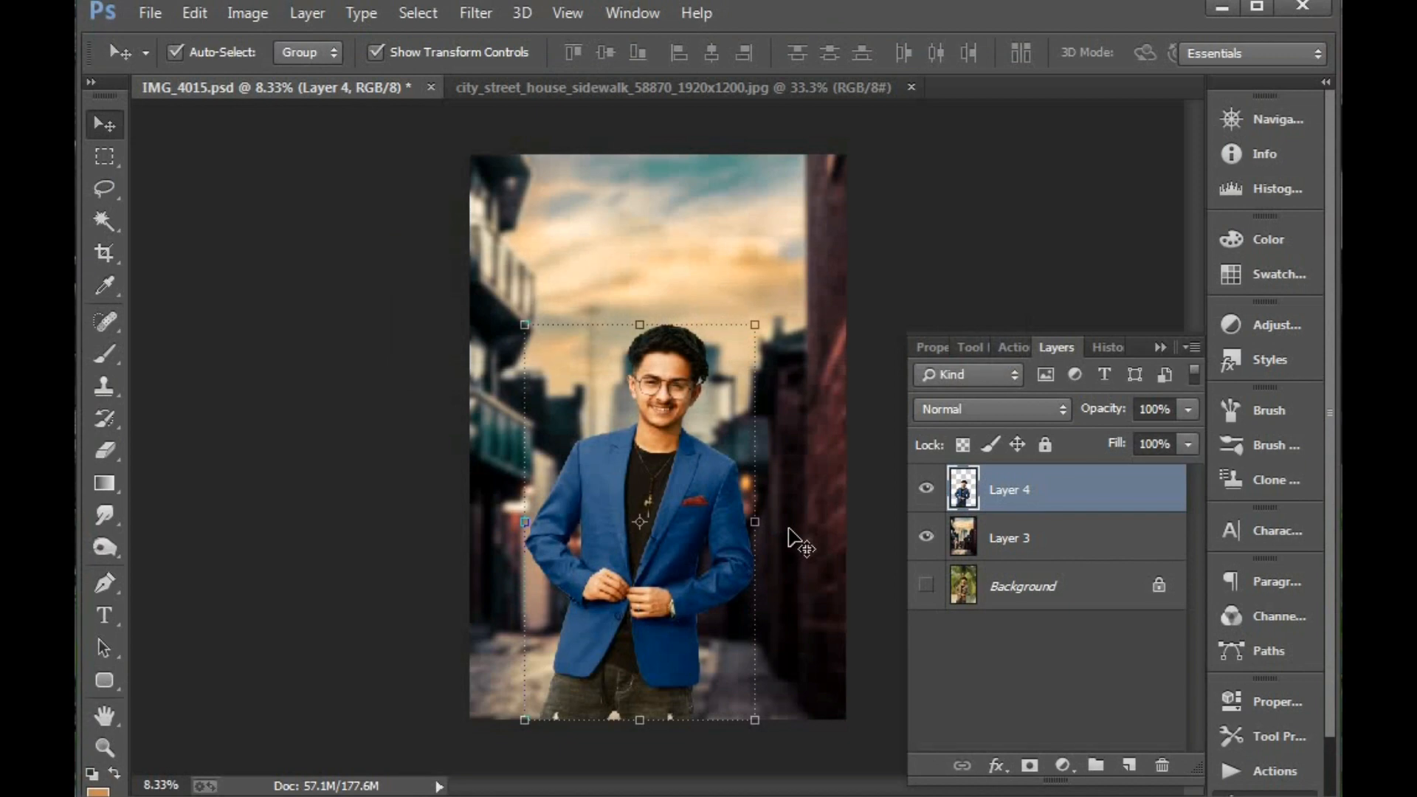
Smudge the outer edge of the hair across the top of the head into soft strands with a 70 px brush
key("ctrl+plus")
key("ctrl+plus")
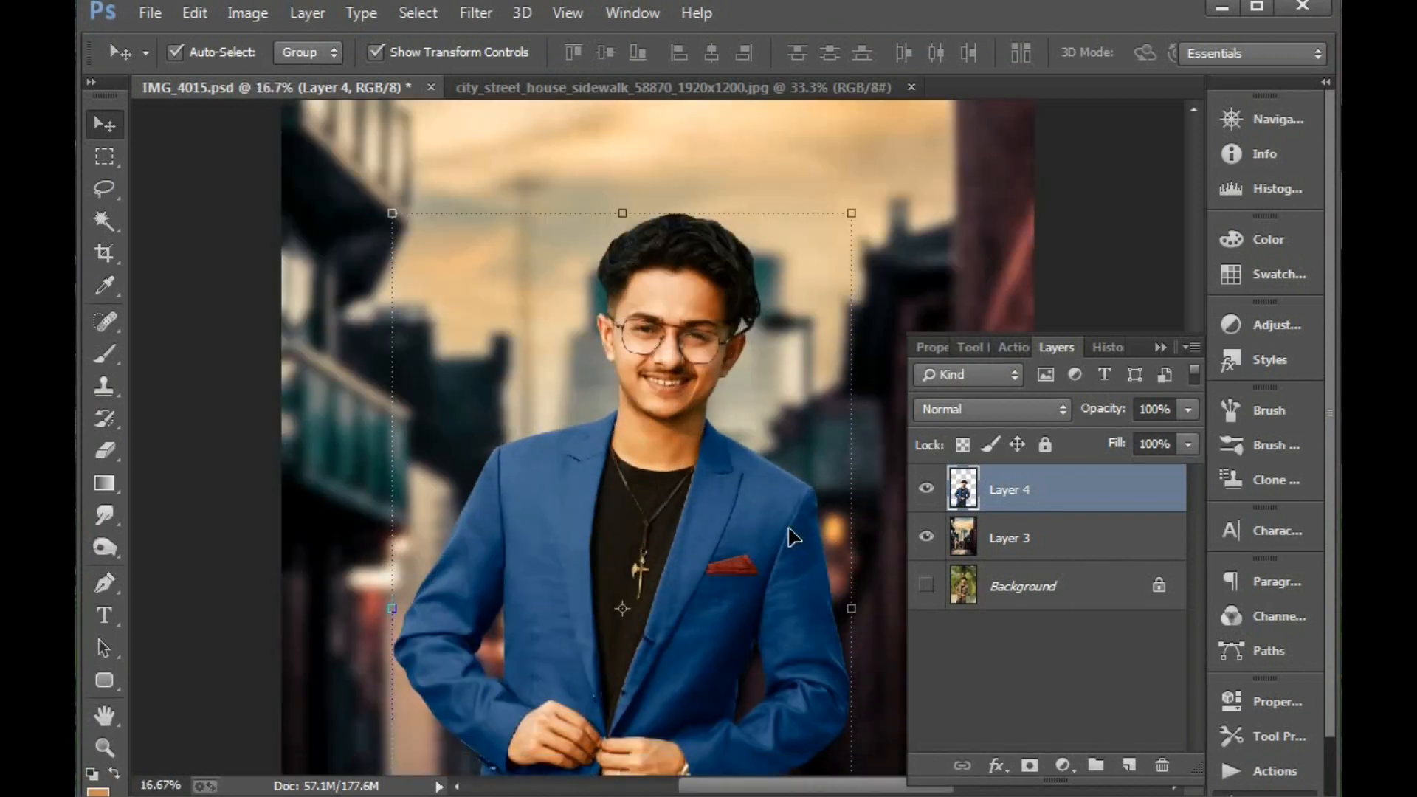
key("ctrl+plus")
key("ctrl+plus")
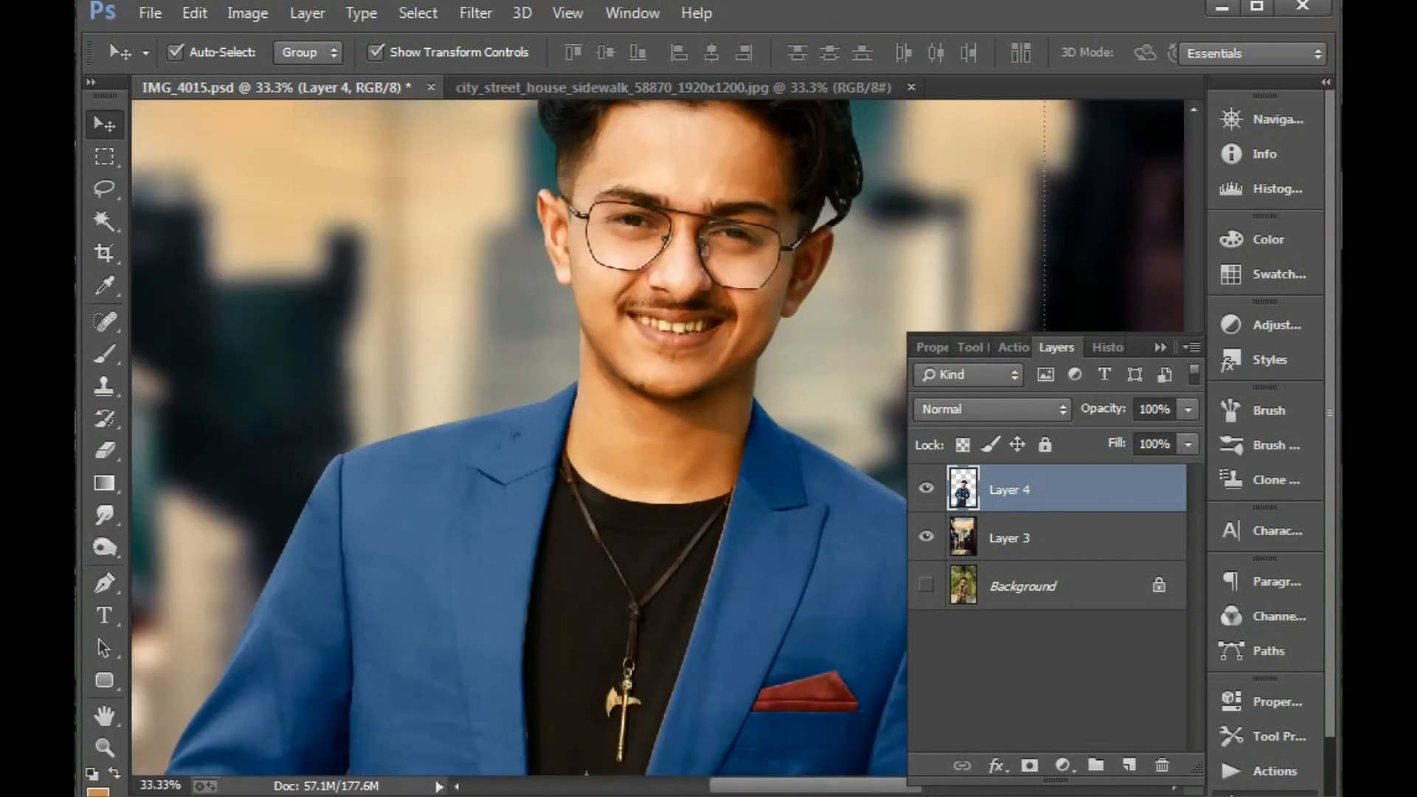
left_click_drag(710, 302, 608, 503)
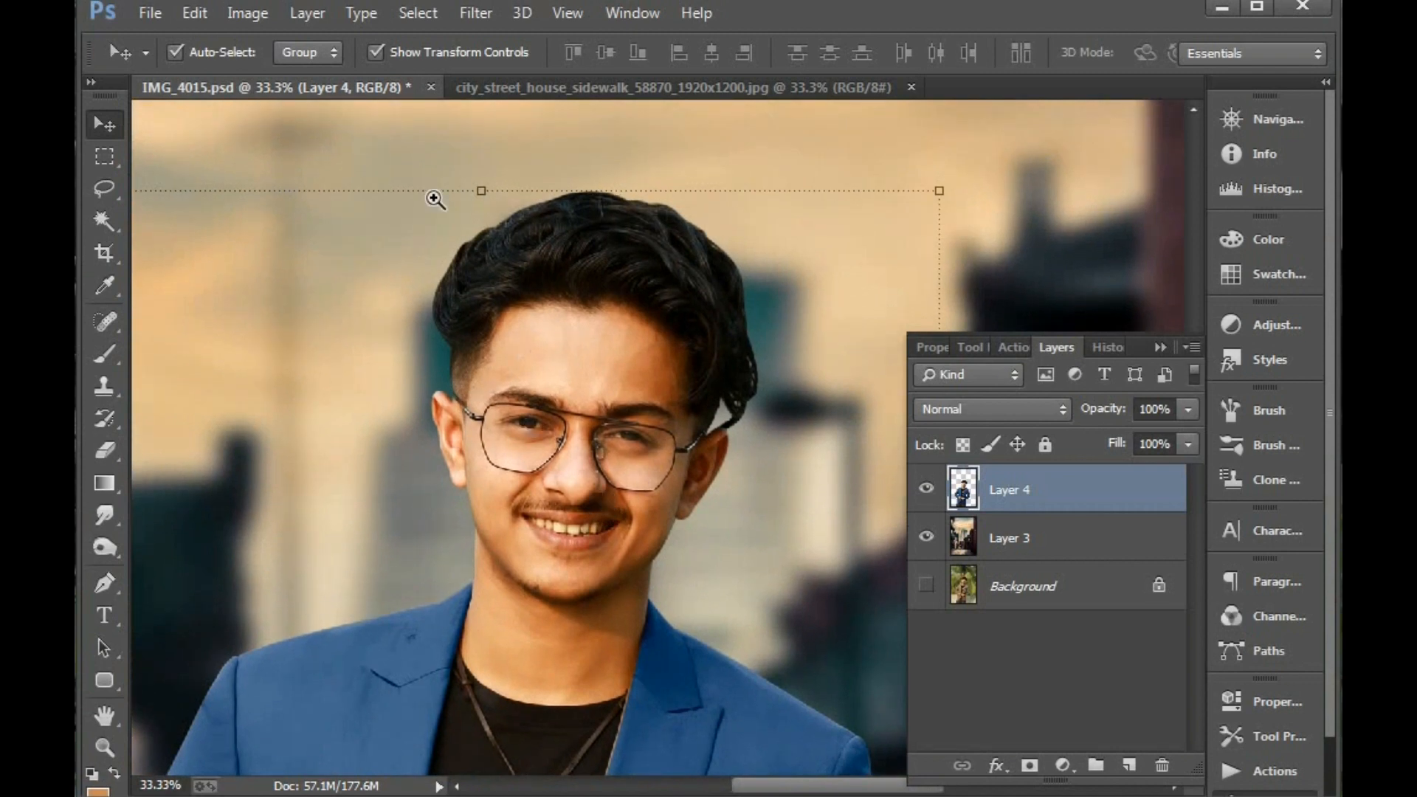
left_click_drag(436, 199, 767, 458)
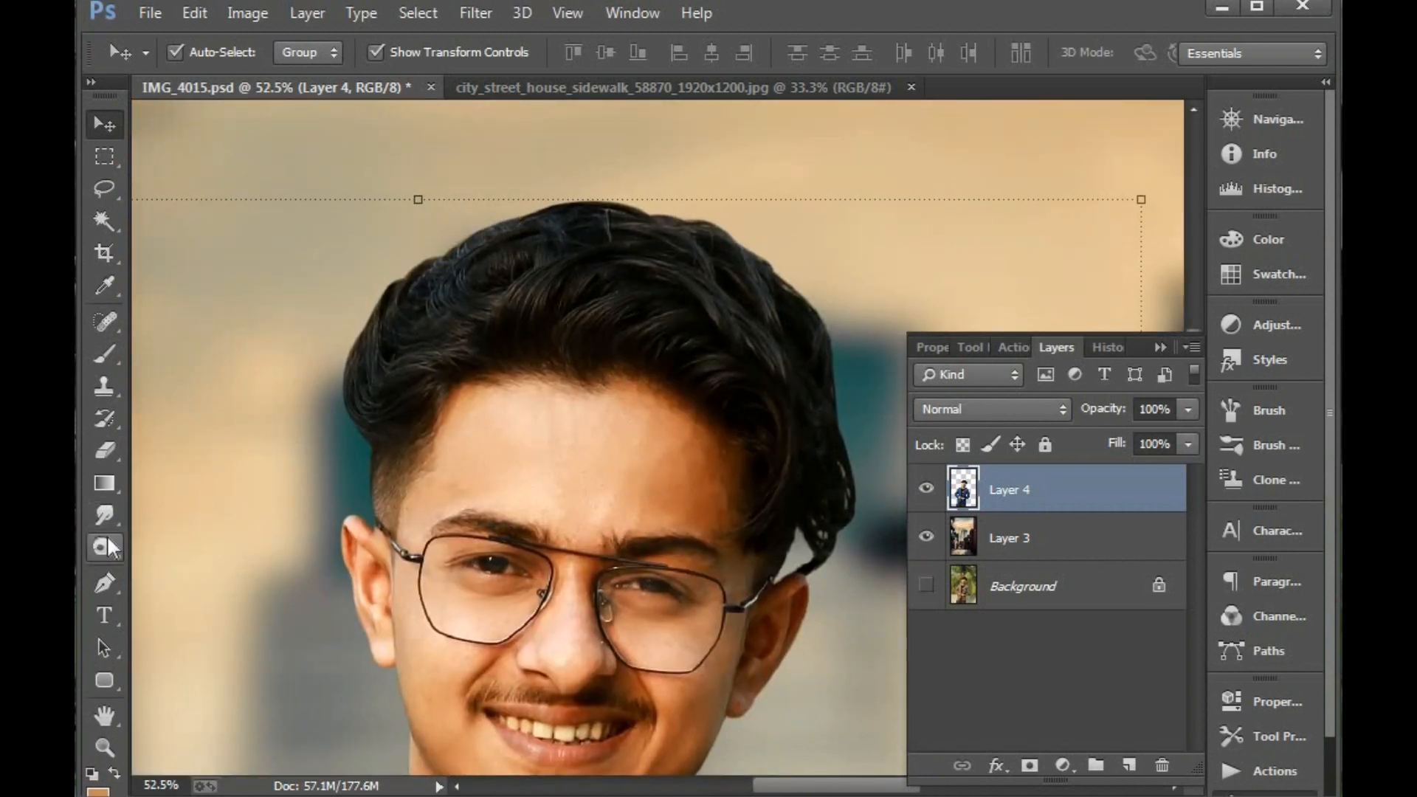
left_click(101, 512)
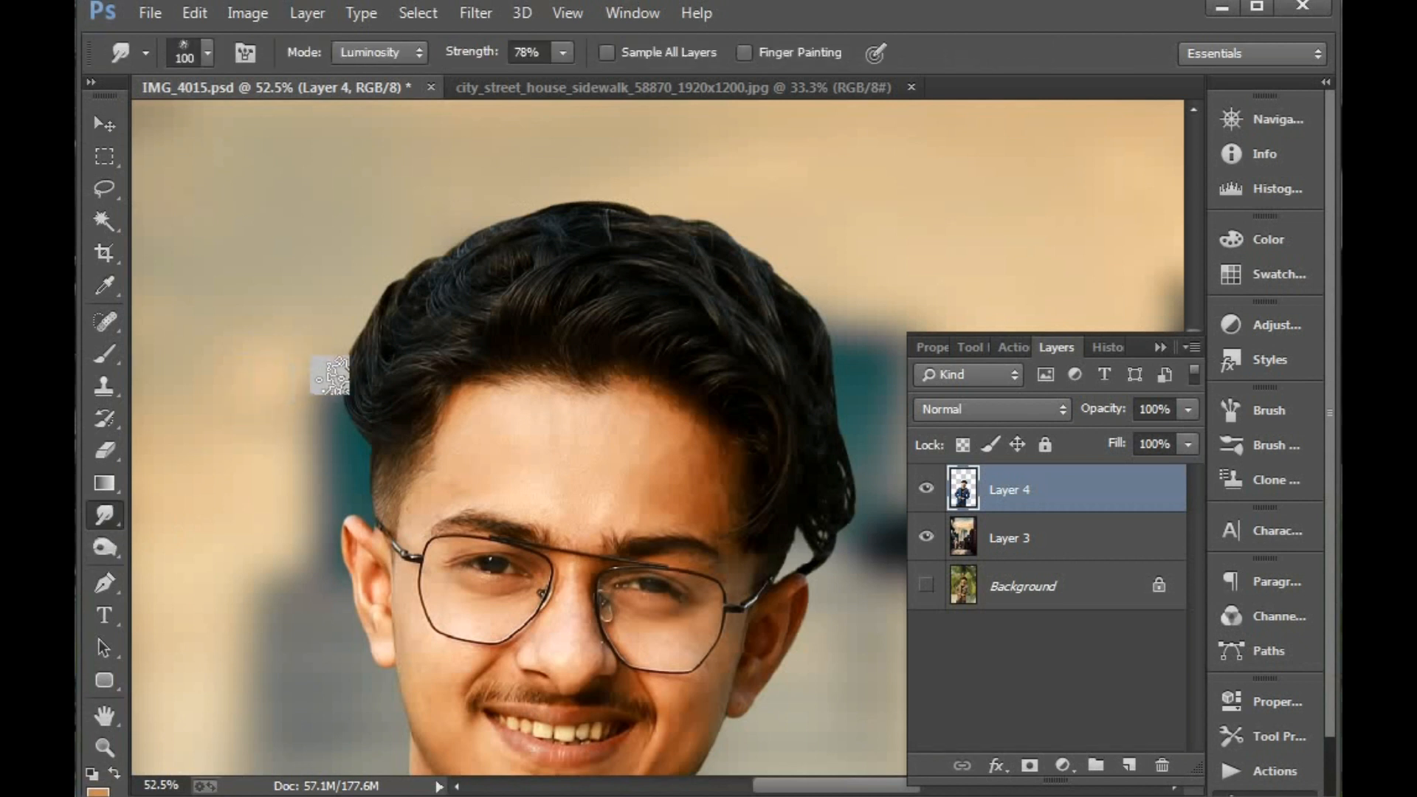
key("bracketleft")
key("bracketleft")
key("bracketleft")
mouse_move(354, 319)
left_mouse_down()
mouse_move(355, 374)
mouse_move(343, 346)
mouse_move(406, 280)
mouse_move(396, 291)
mouse_move(390, 277)
mouse_move(587, 189)
mouse_move(624, 202)
mouse_move(611, 210)
mouse_move(628, 197)
mouse_move(769, 242)
mouse_move(807, 293)
mouse_move(821, 363)
left_mouse_up()
Smudge the hair outline down the side of the head above the ear into feathered strands
key("space")
left_click_drag(820, 436, 791, 416)
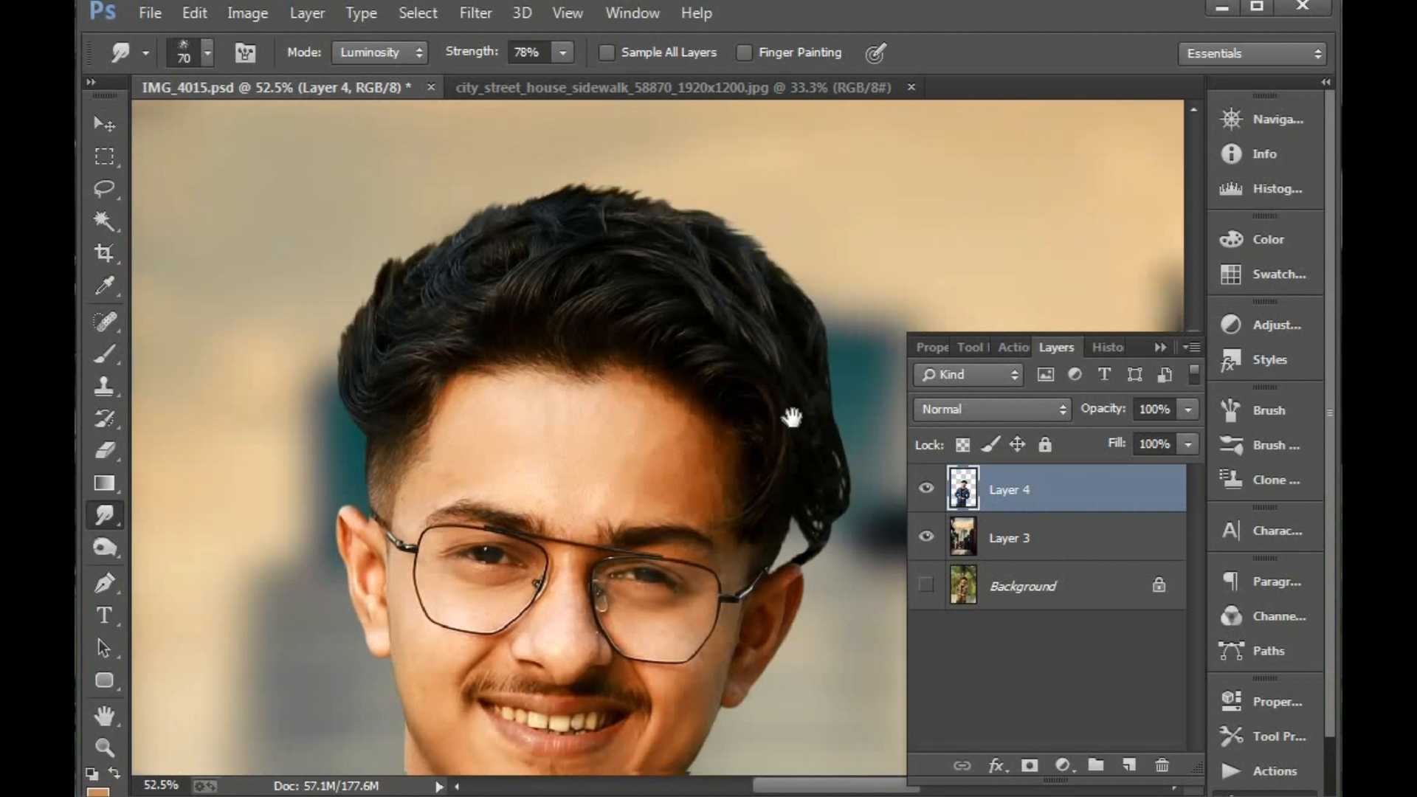
mouse_move(797, 319)
left_mouse_down()
mouse_move(822, 369)
mouse_move(832, 458)
mouse_move(829, 443)
mouse_move(759, 544)
mouse_move(844, 497)
mouse_move(800, 559)
mouse_move(803, 431)
mouse_move(860, 524)
mouse_move(822, 458)
mouse_move(844, 484)
left_mouse_up()
key("space")
left_click_drag(629, 465, 629, 517)
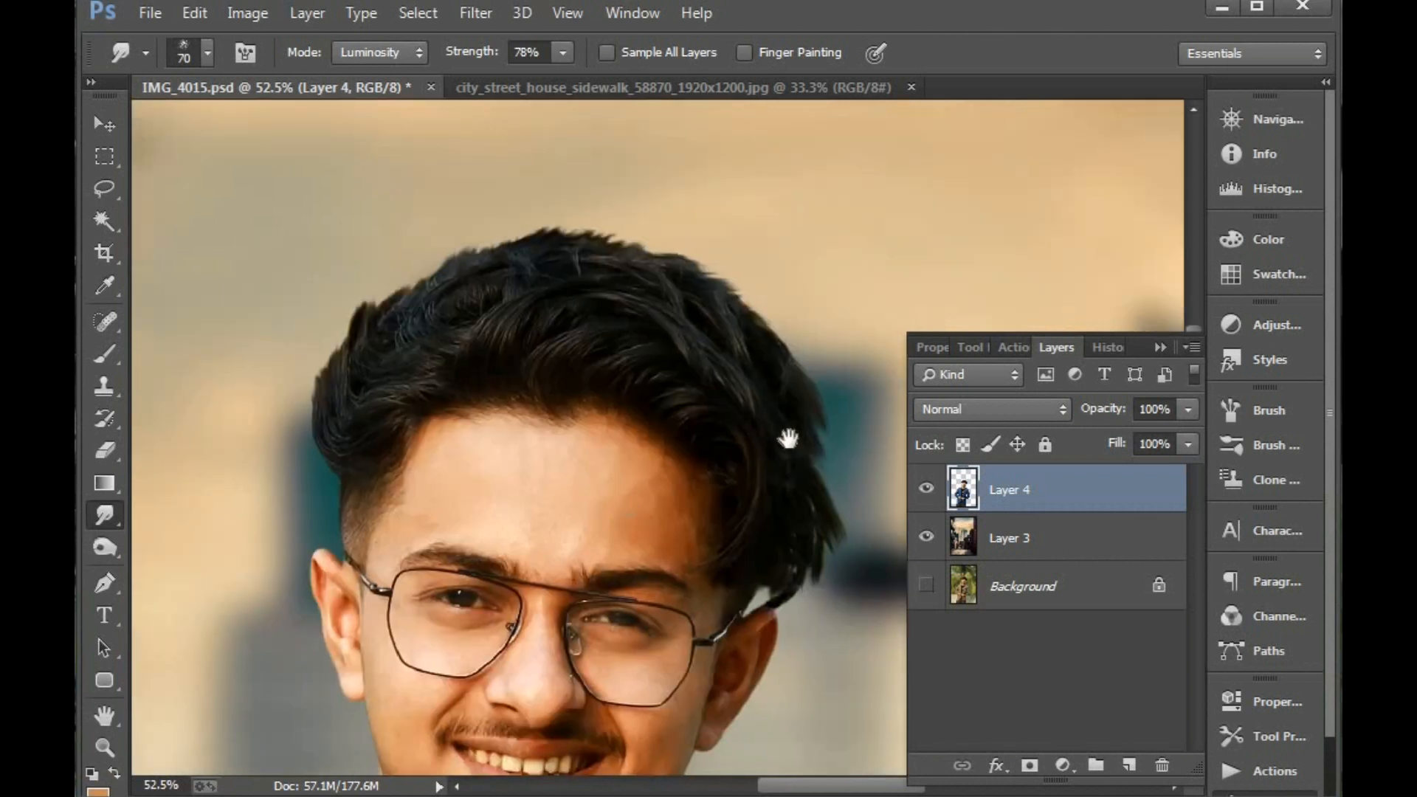
Review the Smudge tool's brush presets and the smudged hair within the whole composite
right_click(105, 515)
left_click(207, 558)
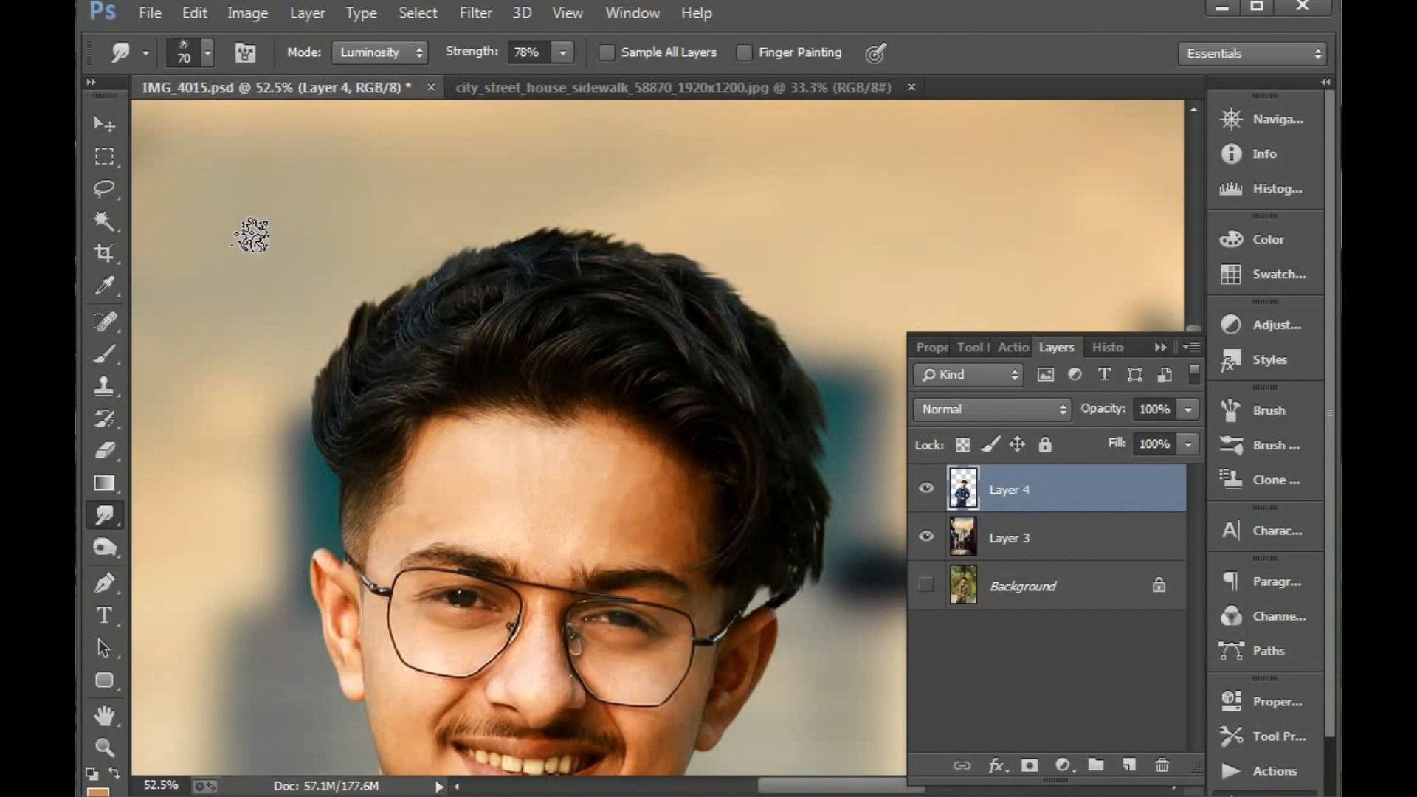
right_click(385, 286)
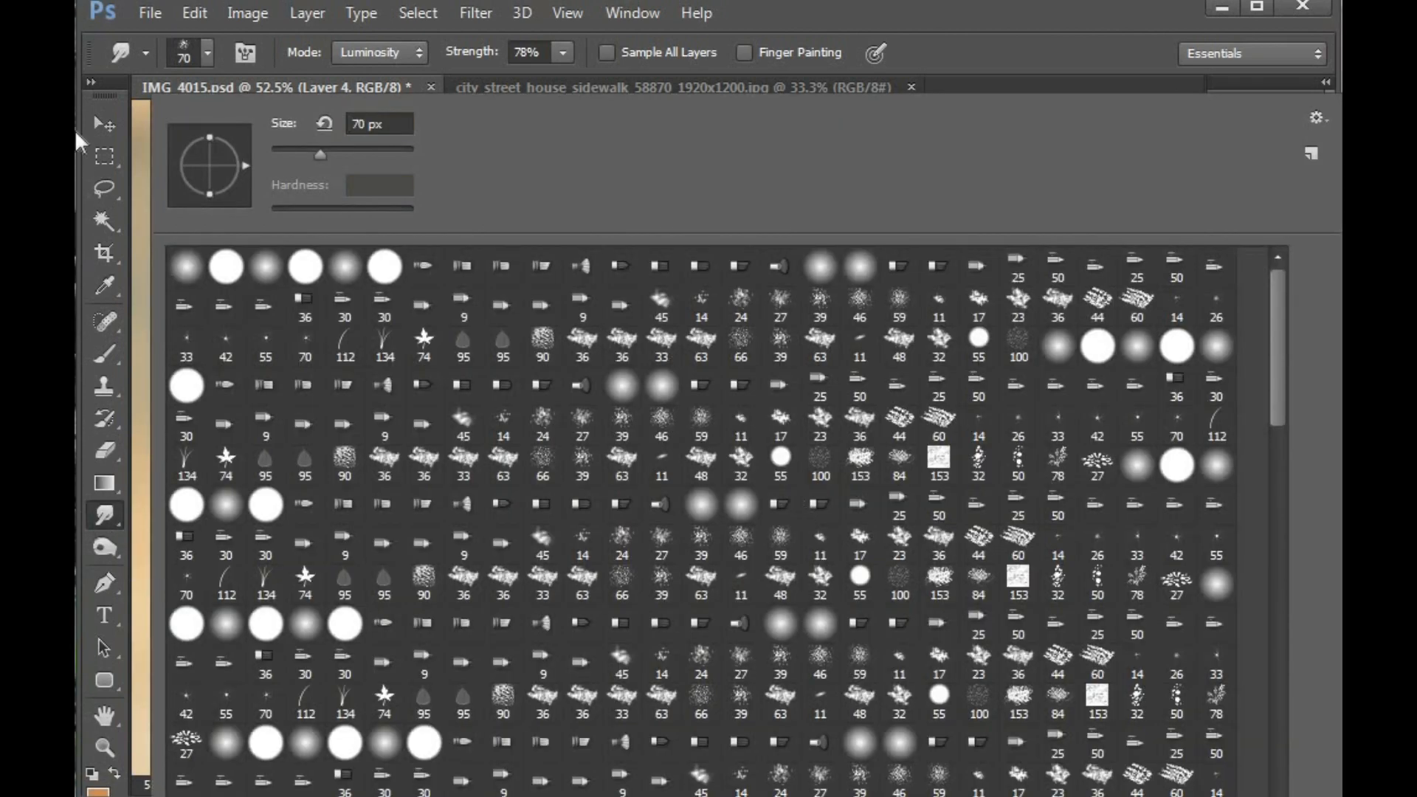
left_click(140, 118)
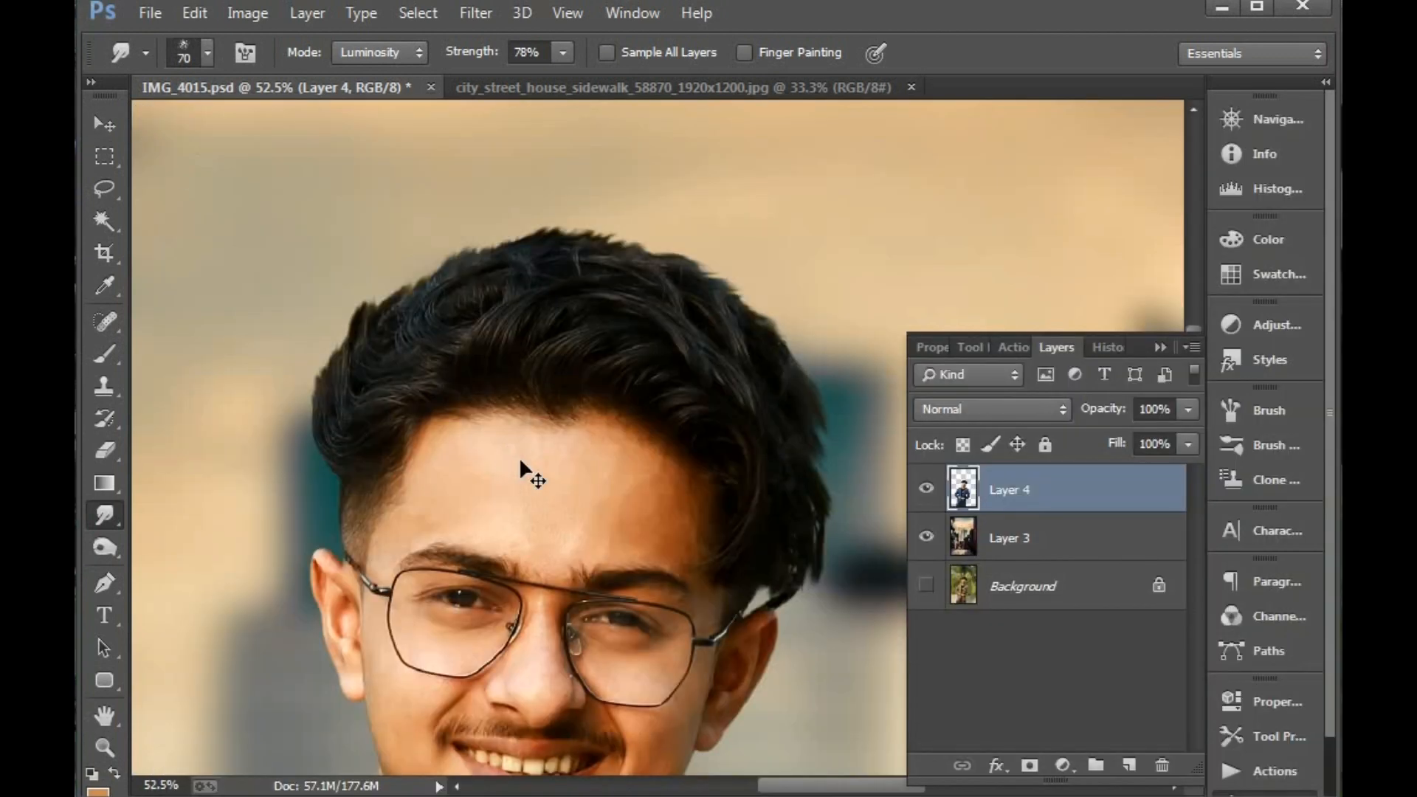
key("ctrl+0")
key("v")
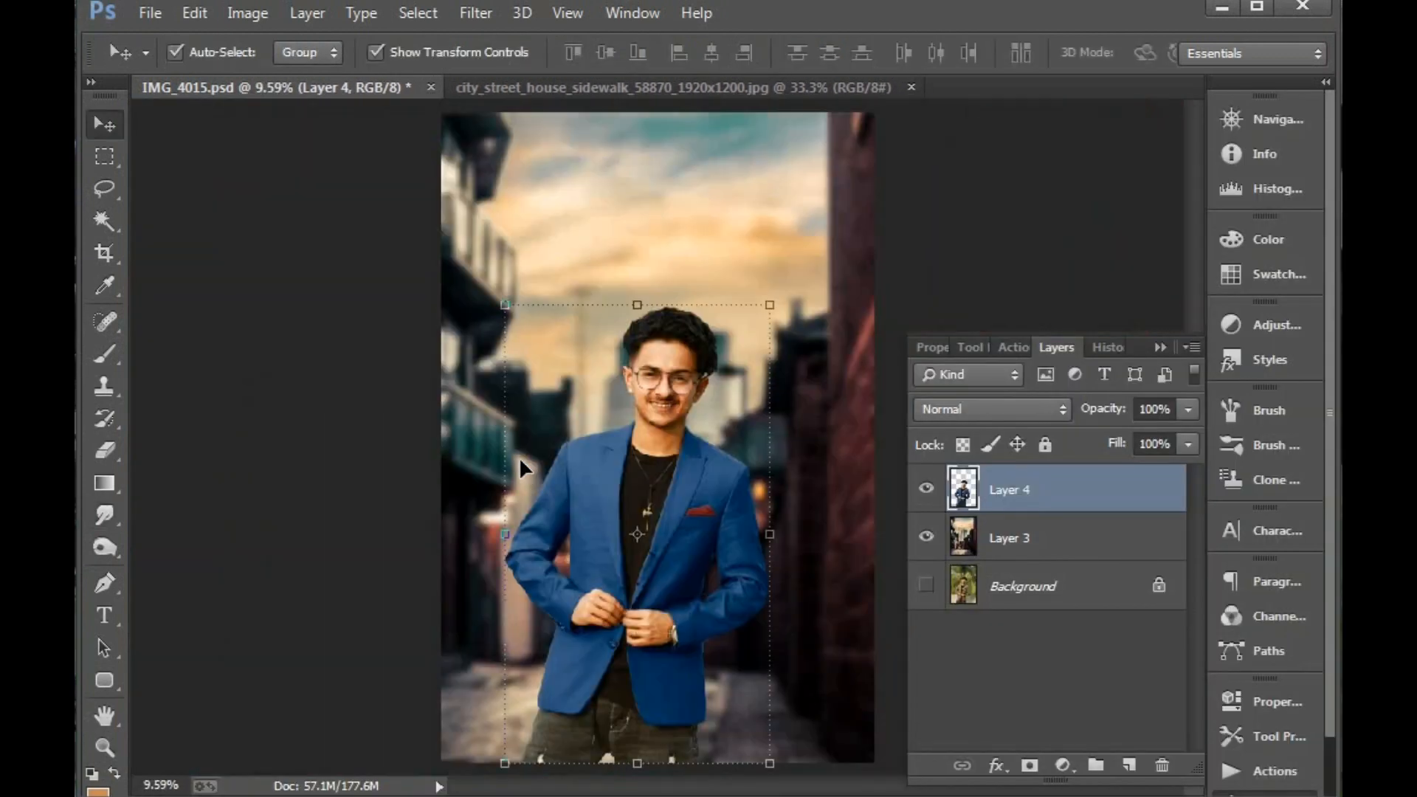
key("ctrl+minus")
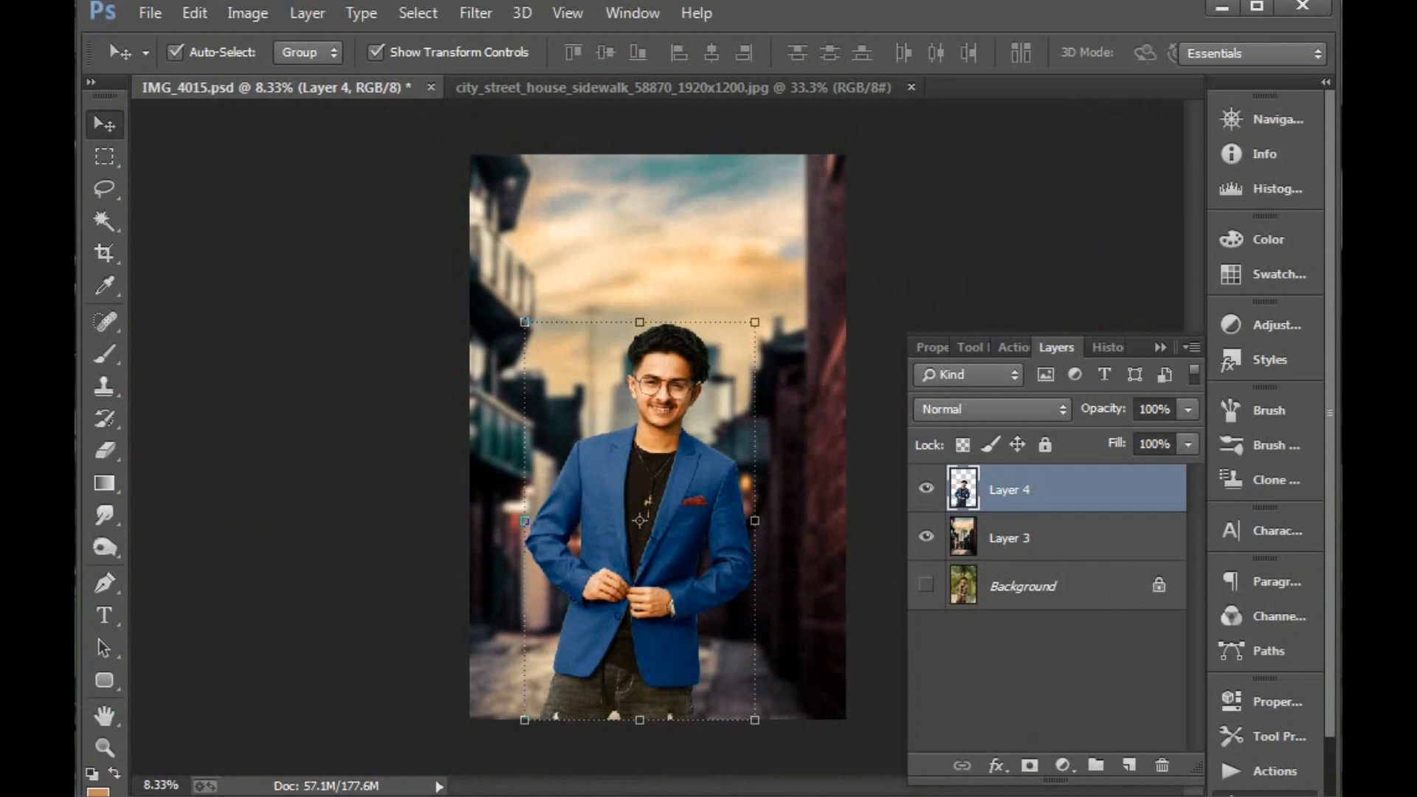
Add a very dark navy Solid Color fill layer above Layer 4
left_click(1063, 765)
left_click(1133, 225)
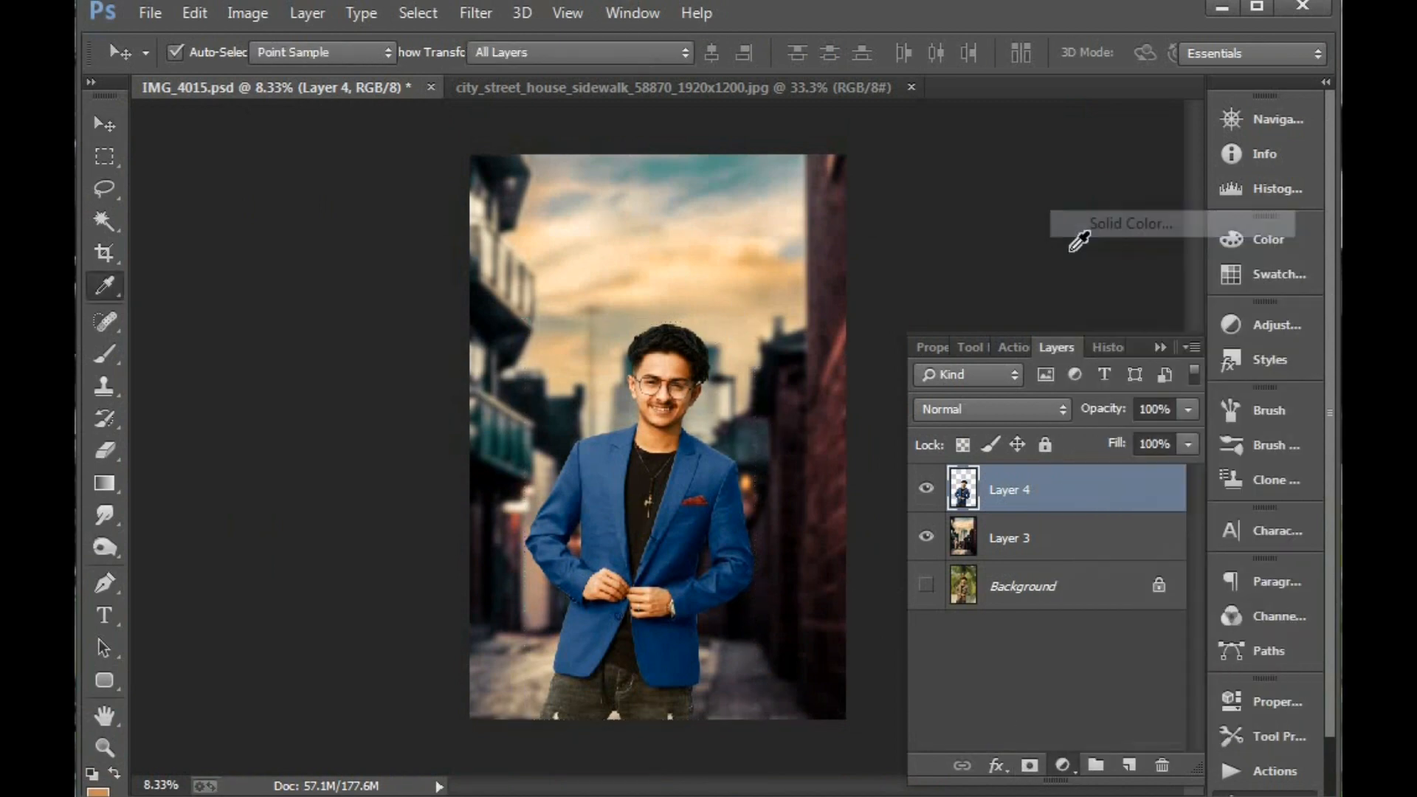
left_click(1177, 548)
left_click_drag(1141, 702, 1149, 707)
key("Return")
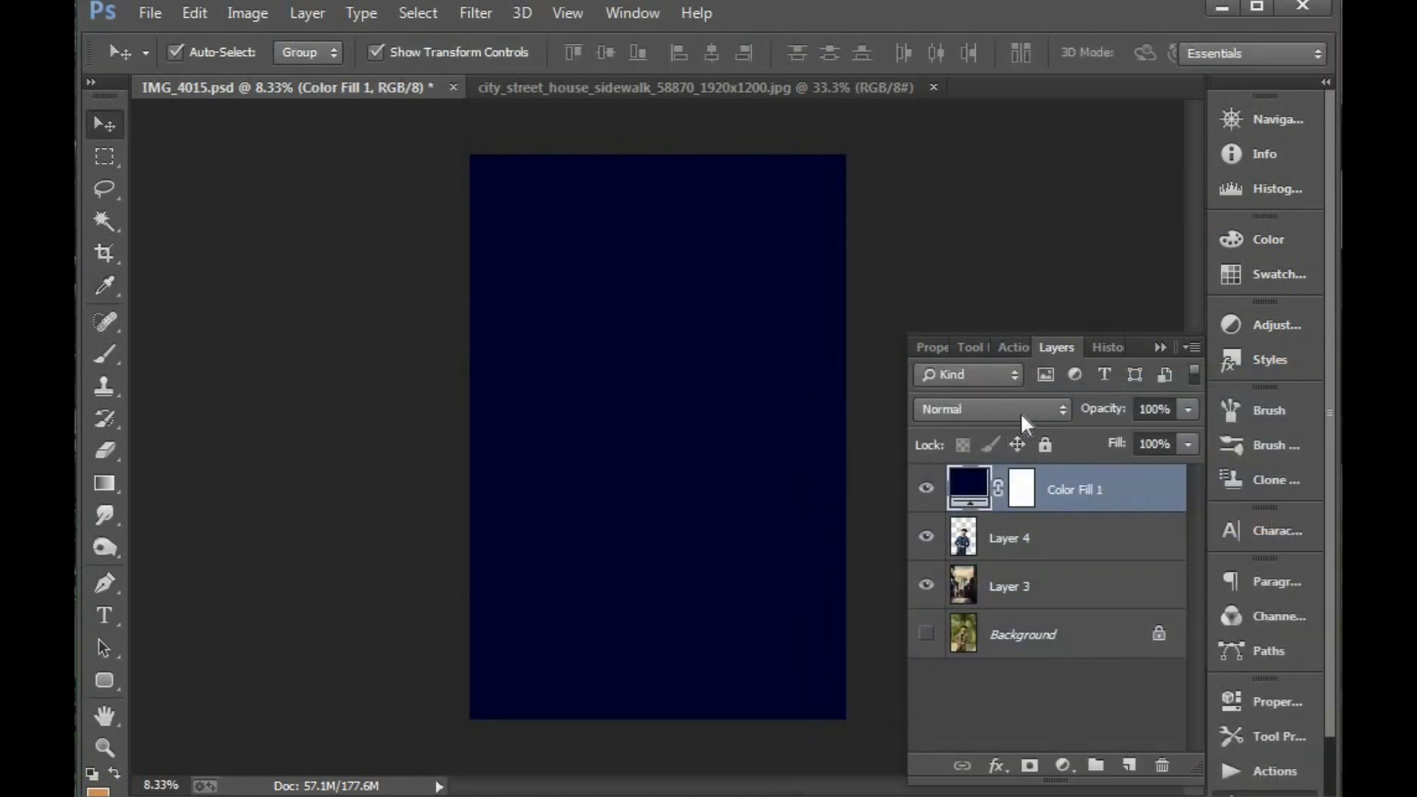
Blend the navy fill layer in Lighten mode at 36% opacity
left_click(1020, 412)
left_click(973, 181)
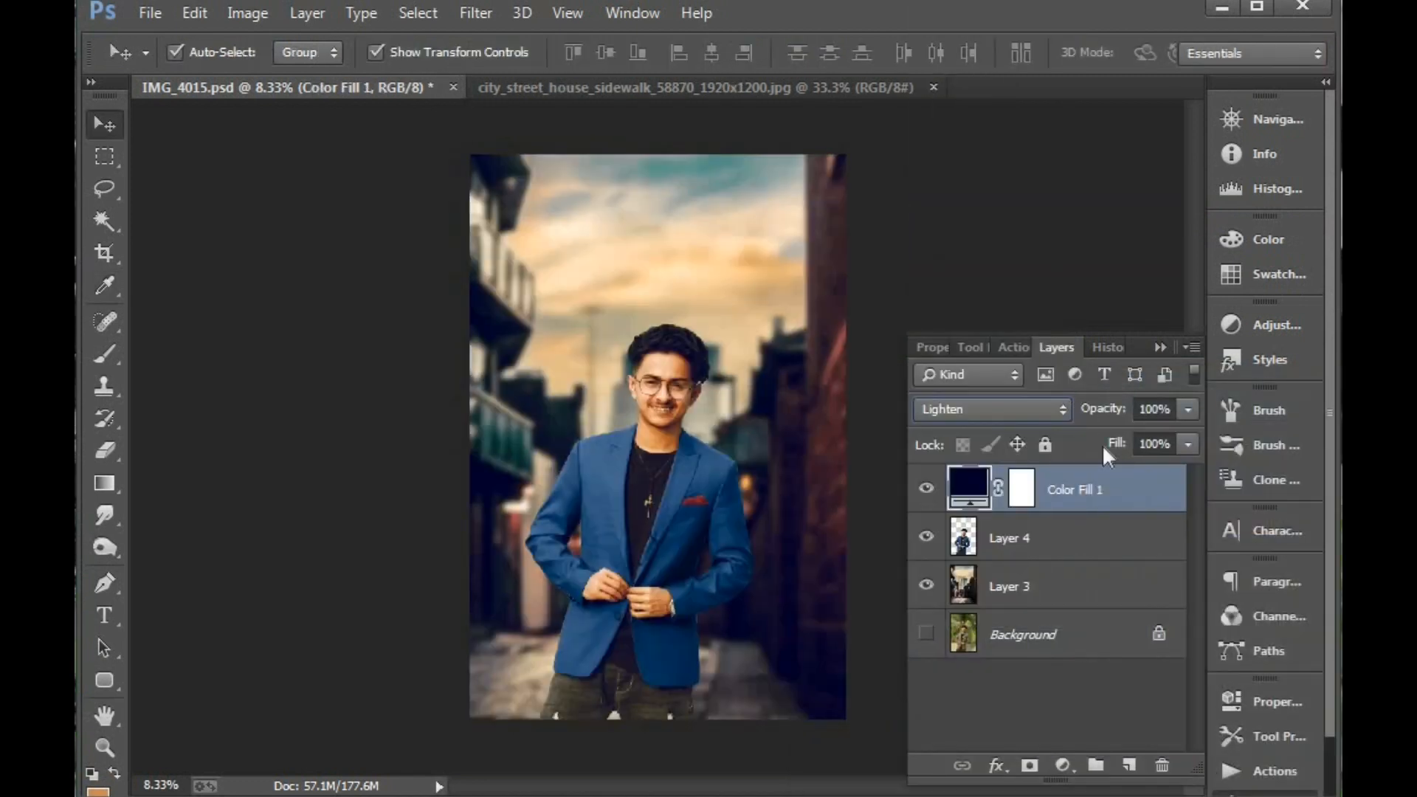
left_click_drag(1101, 410, 1077, 417)
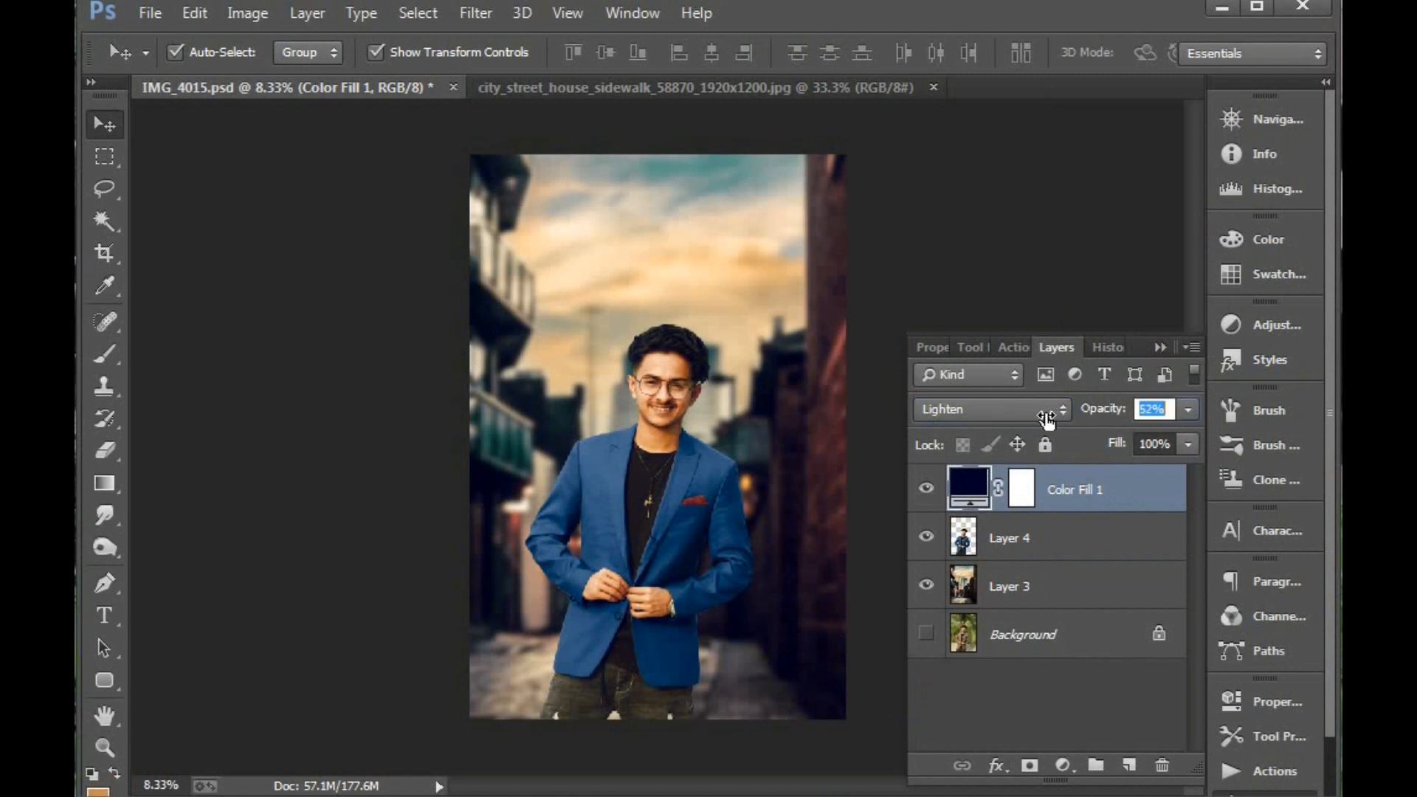
left_click_drag(1033, 420, 1025, 418)
key("ctrl+o")
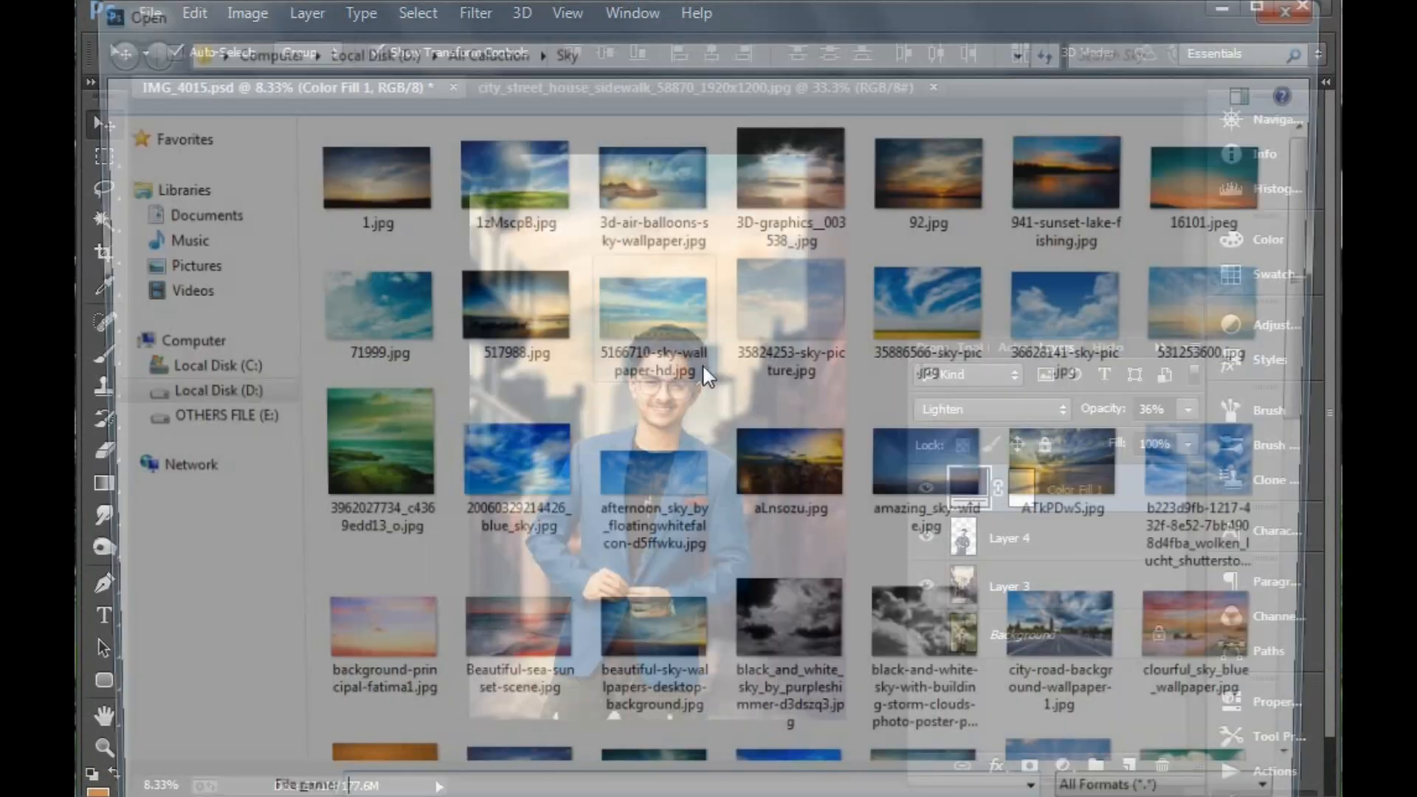
key("BackSpace")
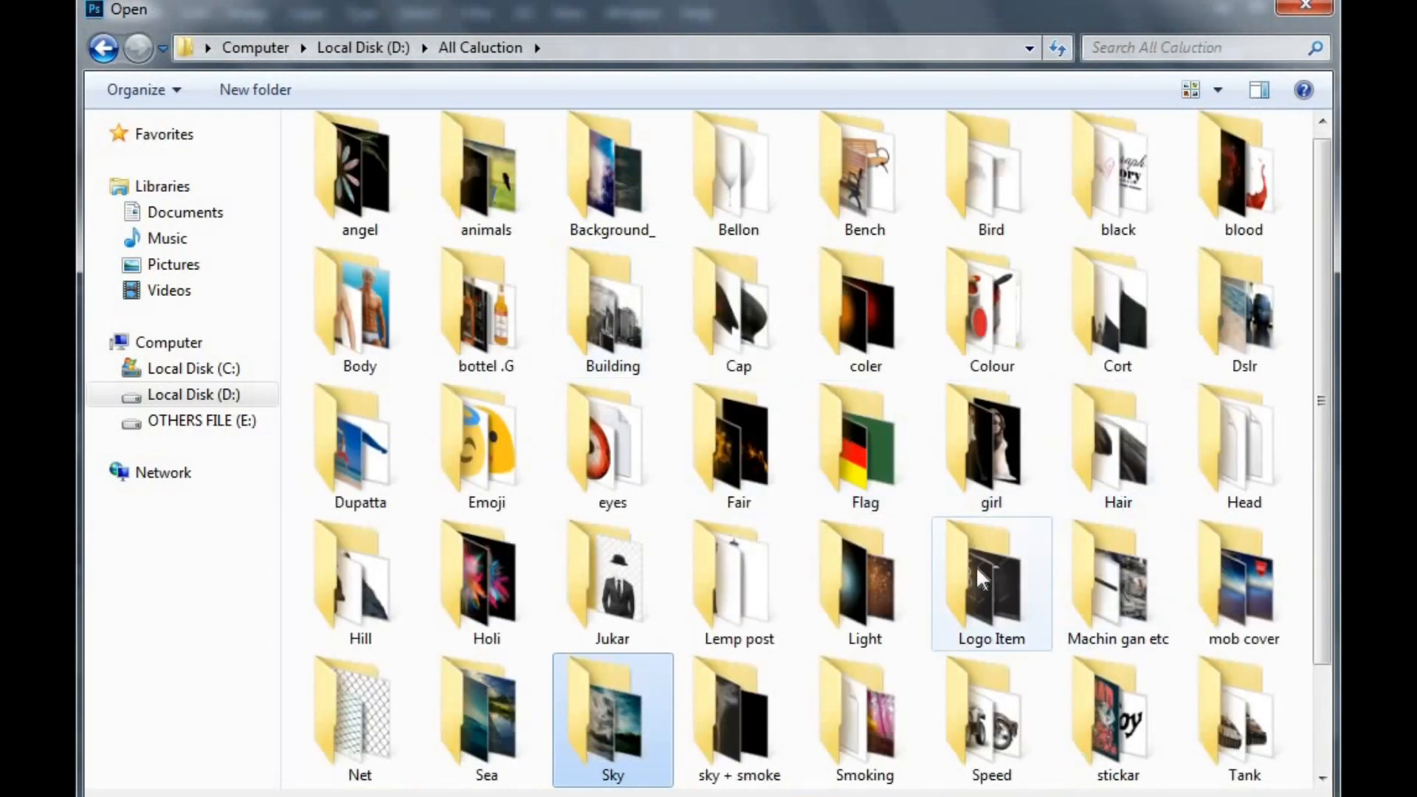
double_click(865, 583)
scroll(1047, 629, "down", 10)
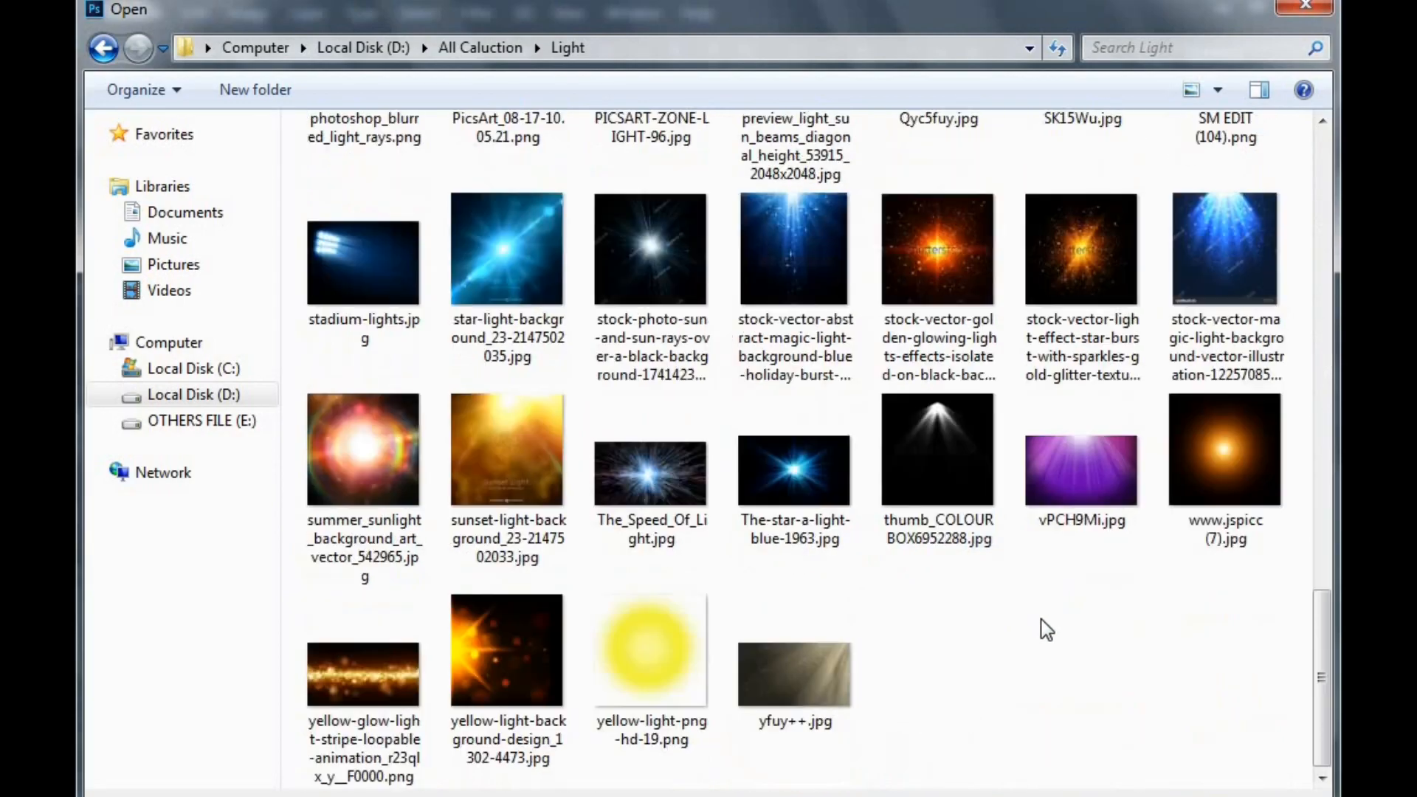
double_click(1210, 426)
left_click_drag(781, 277, 768, 222)
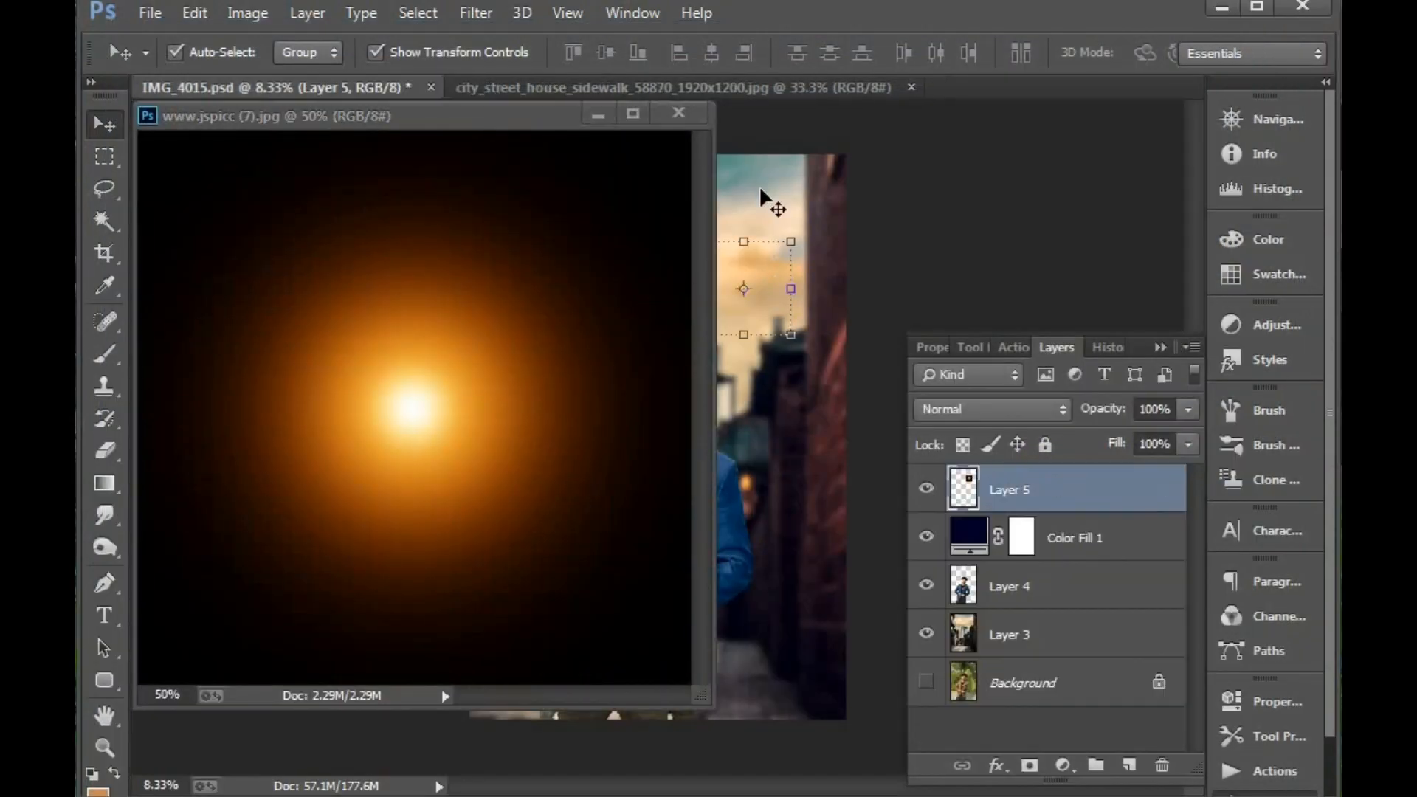
left_click(1000, 409)
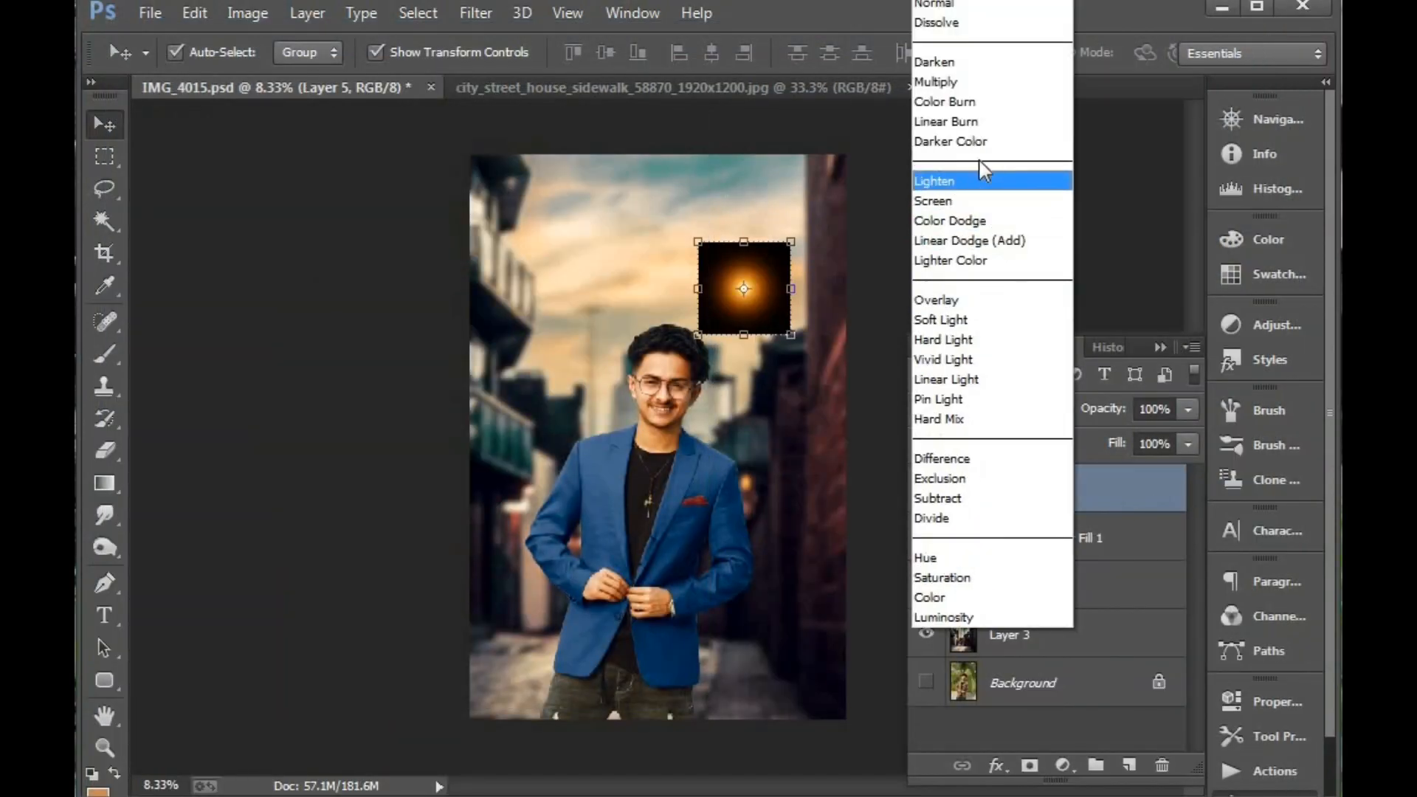
left_click(965, 196)
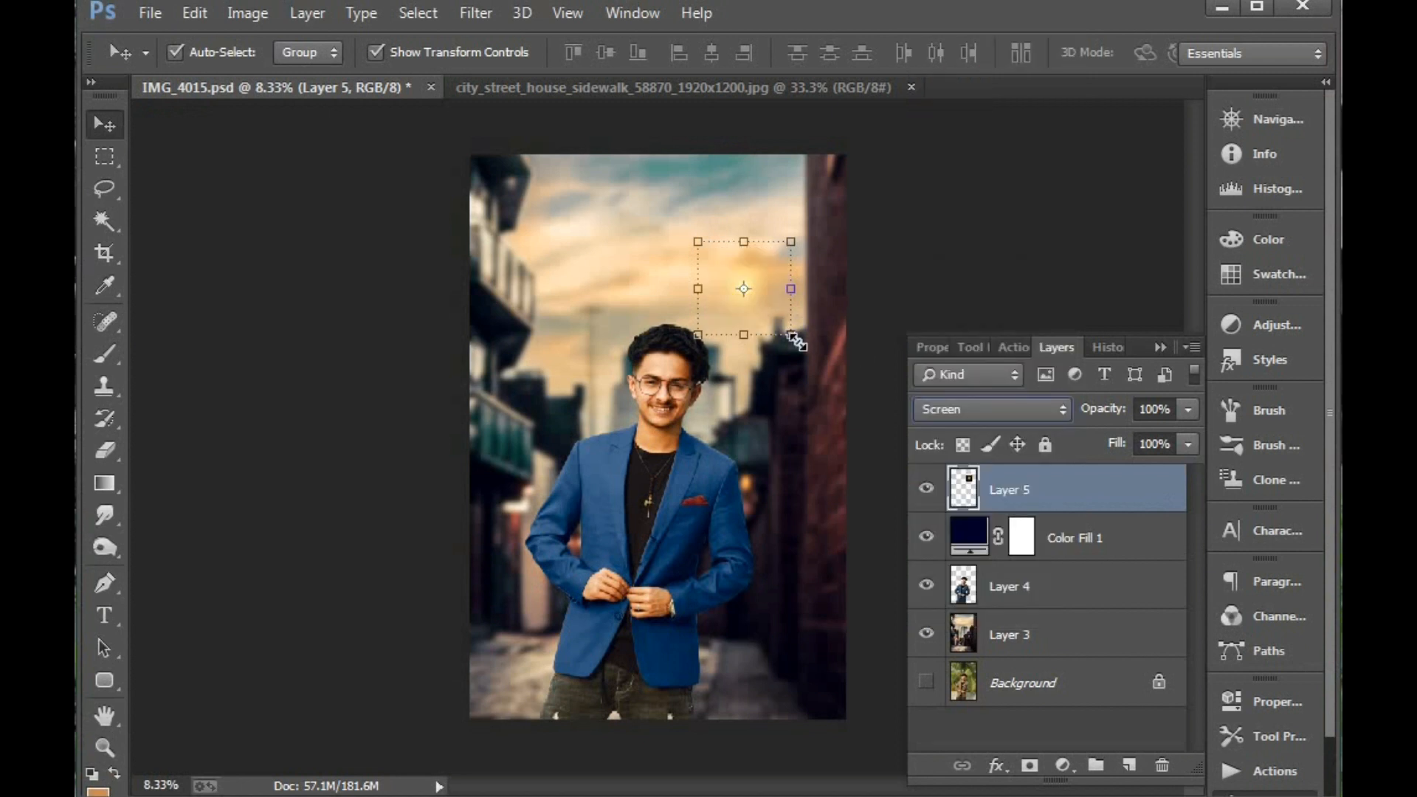
Enlarge the orange glow around a centre beside the man's head and move its layer beneath Layer 4
left_click_drag(790, 334, 651, 392)
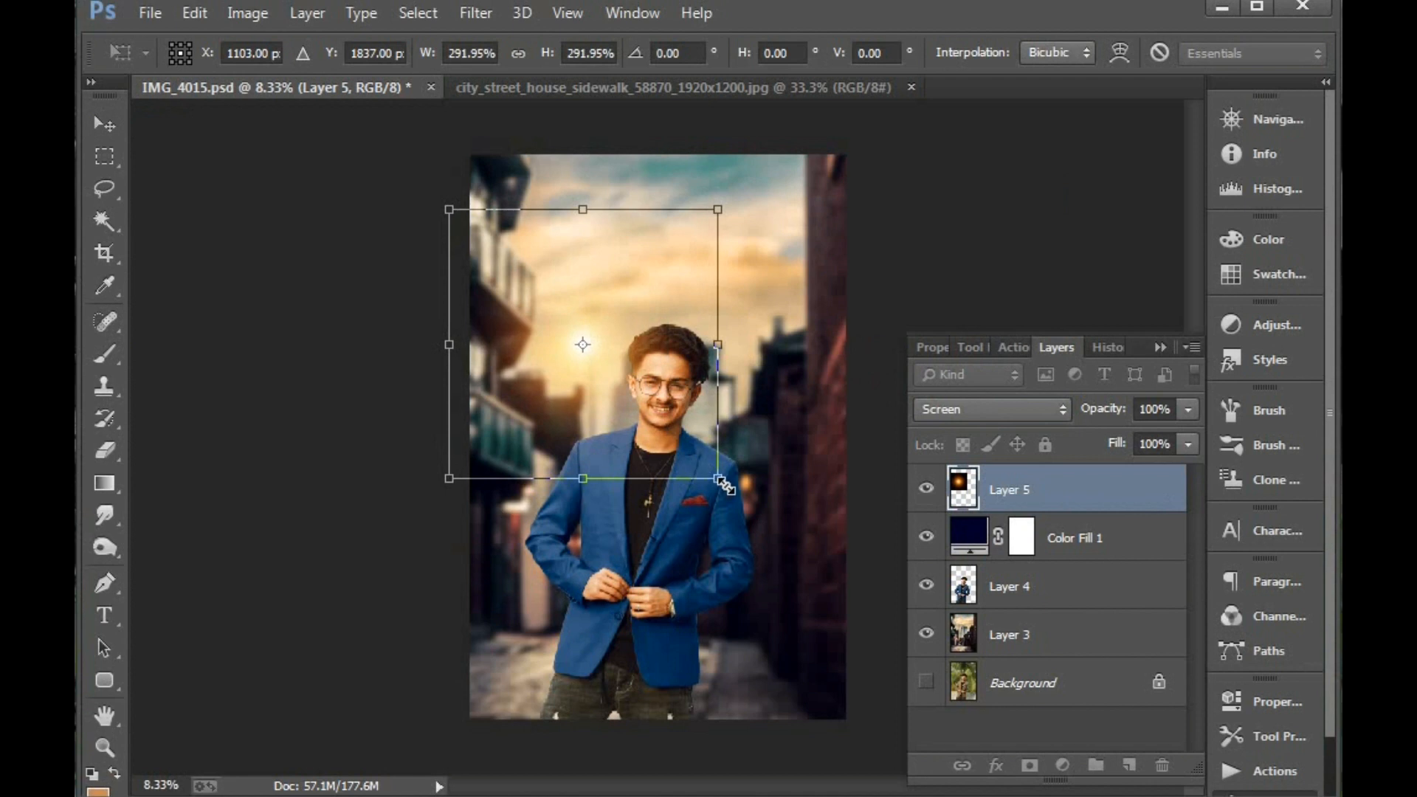
left_click_drag(718, 479, 763, 510)
key("Return")
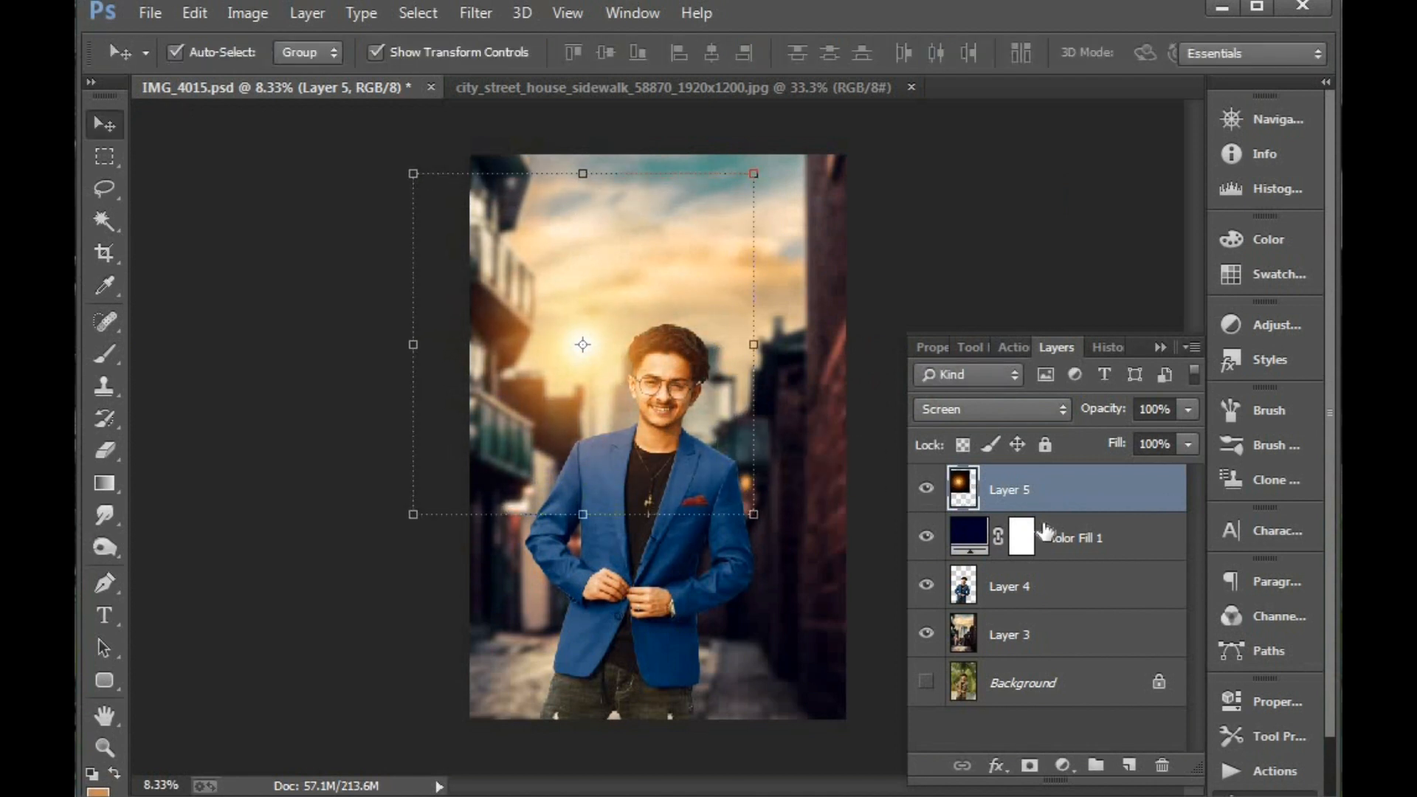
left_click_drag(1044, 531, 1046, 533)
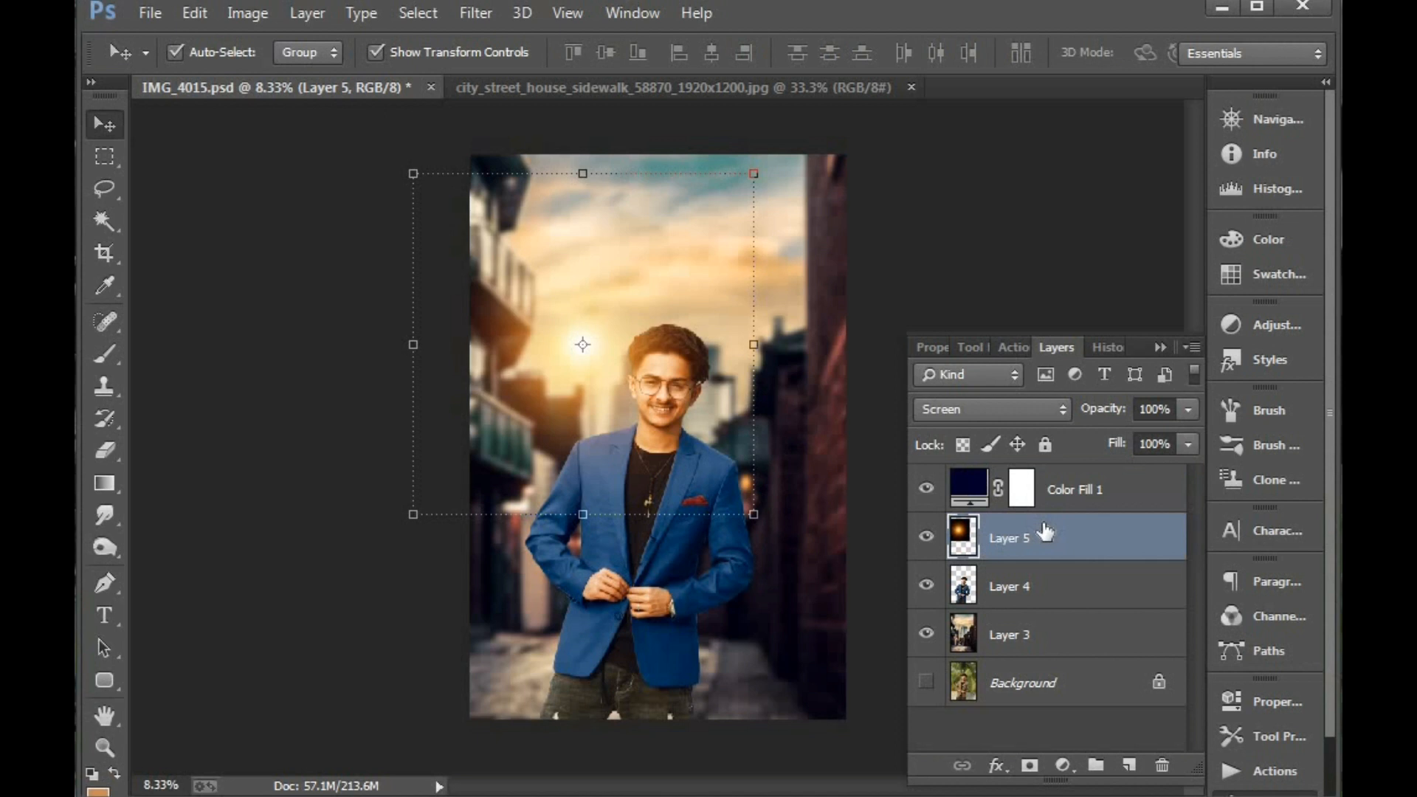
key("ctrl+bracketleft")
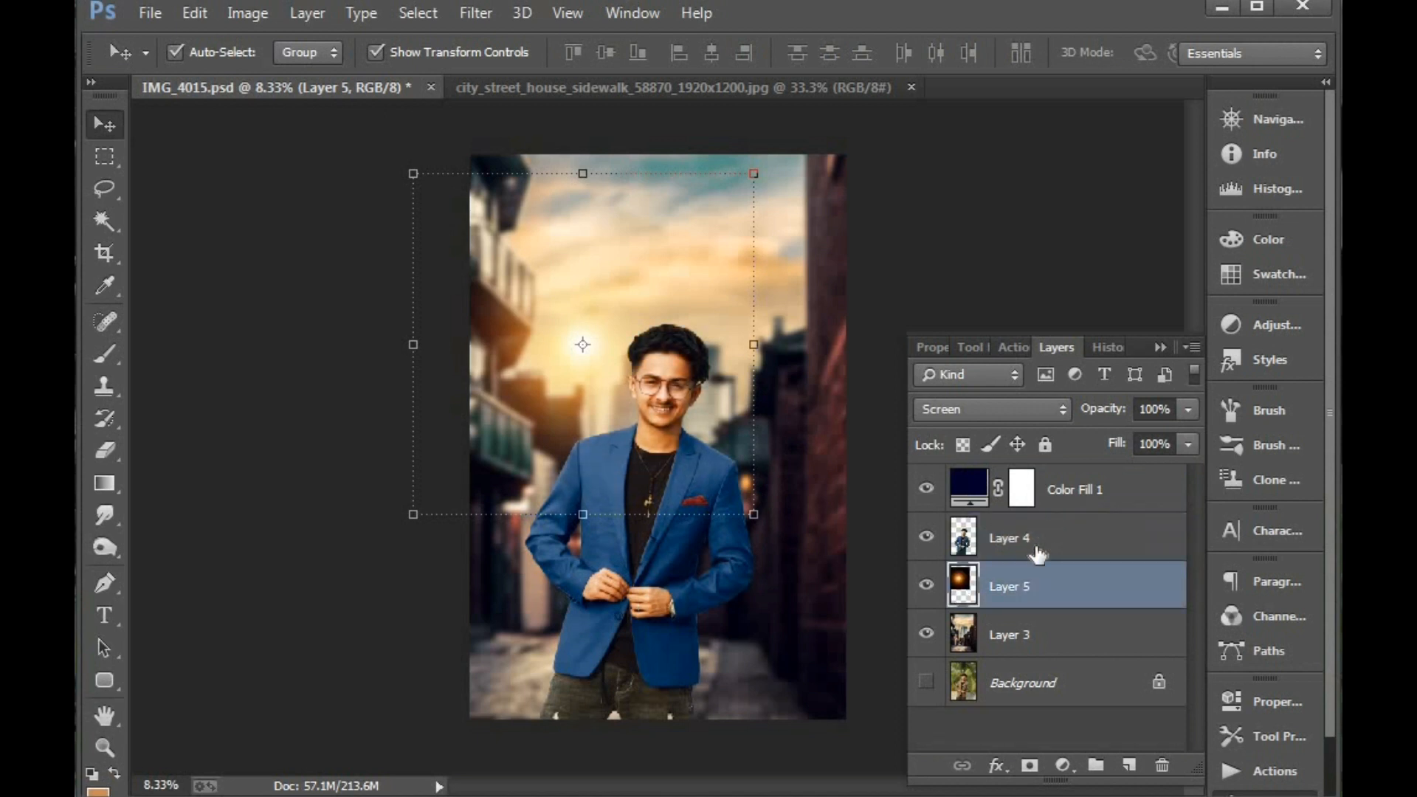
Duplicate the glow layer, place the copy above Layer 4 and scale it down to about 60% around its centre
right_click(1040, 589)
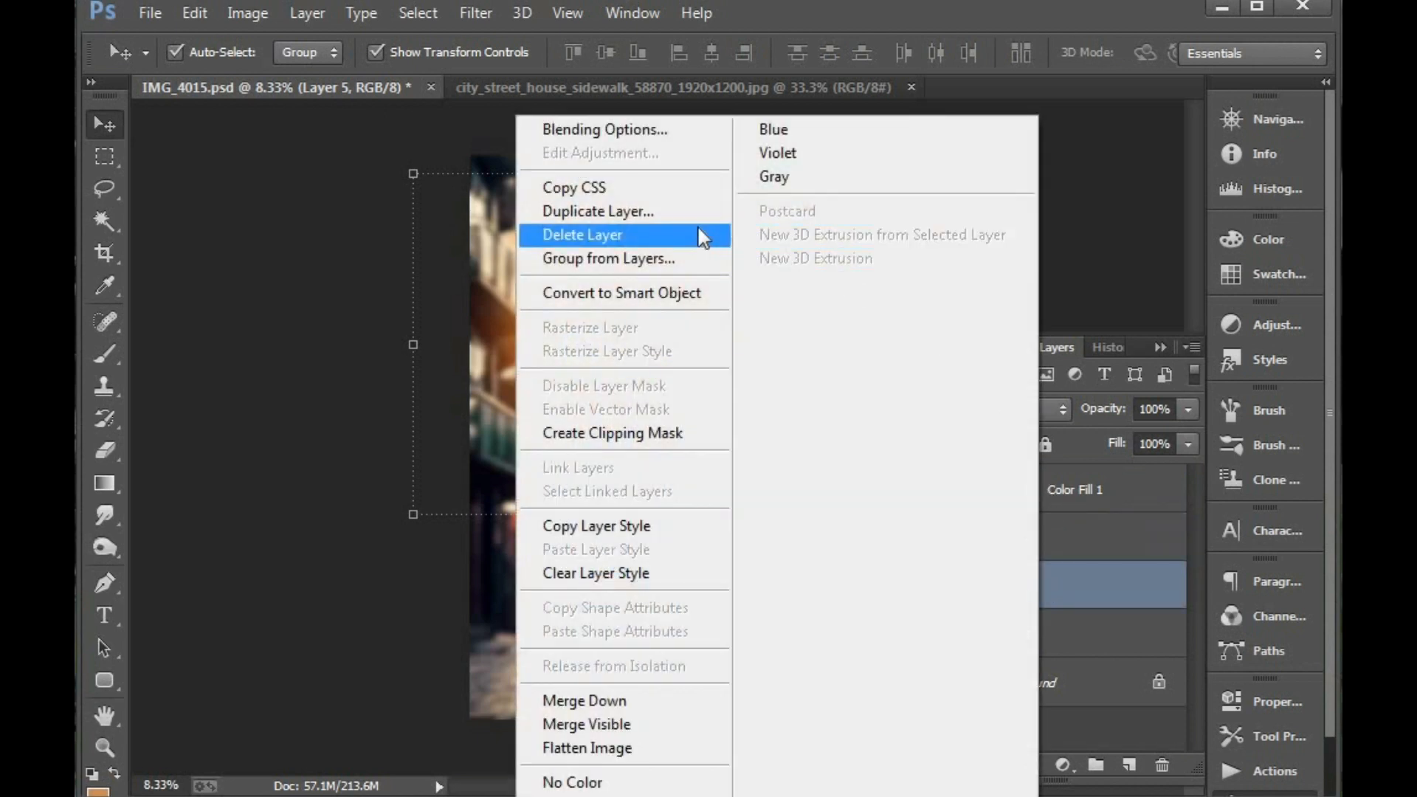
left_click(667, 225)
left_click(937, 271)
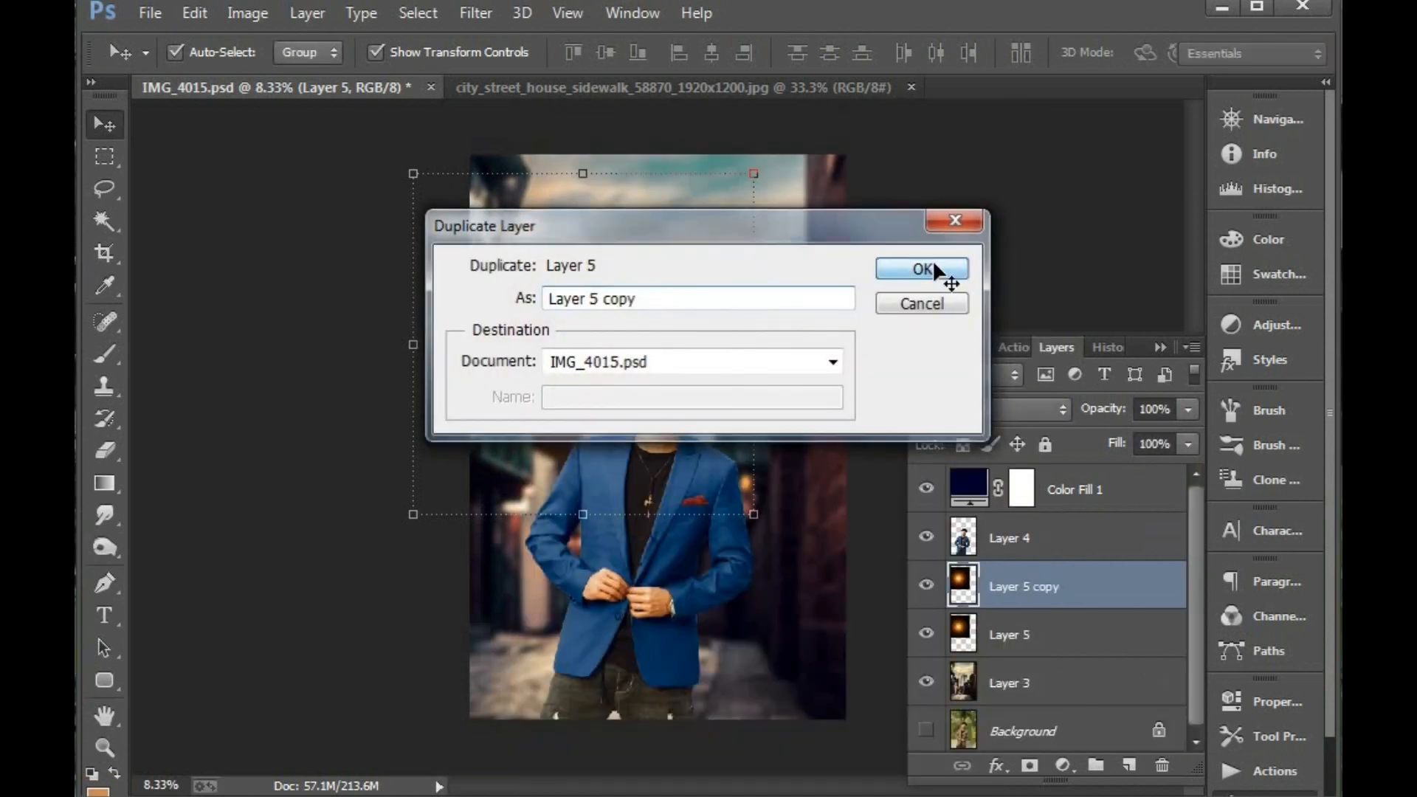
key("ctrl+bracketright")
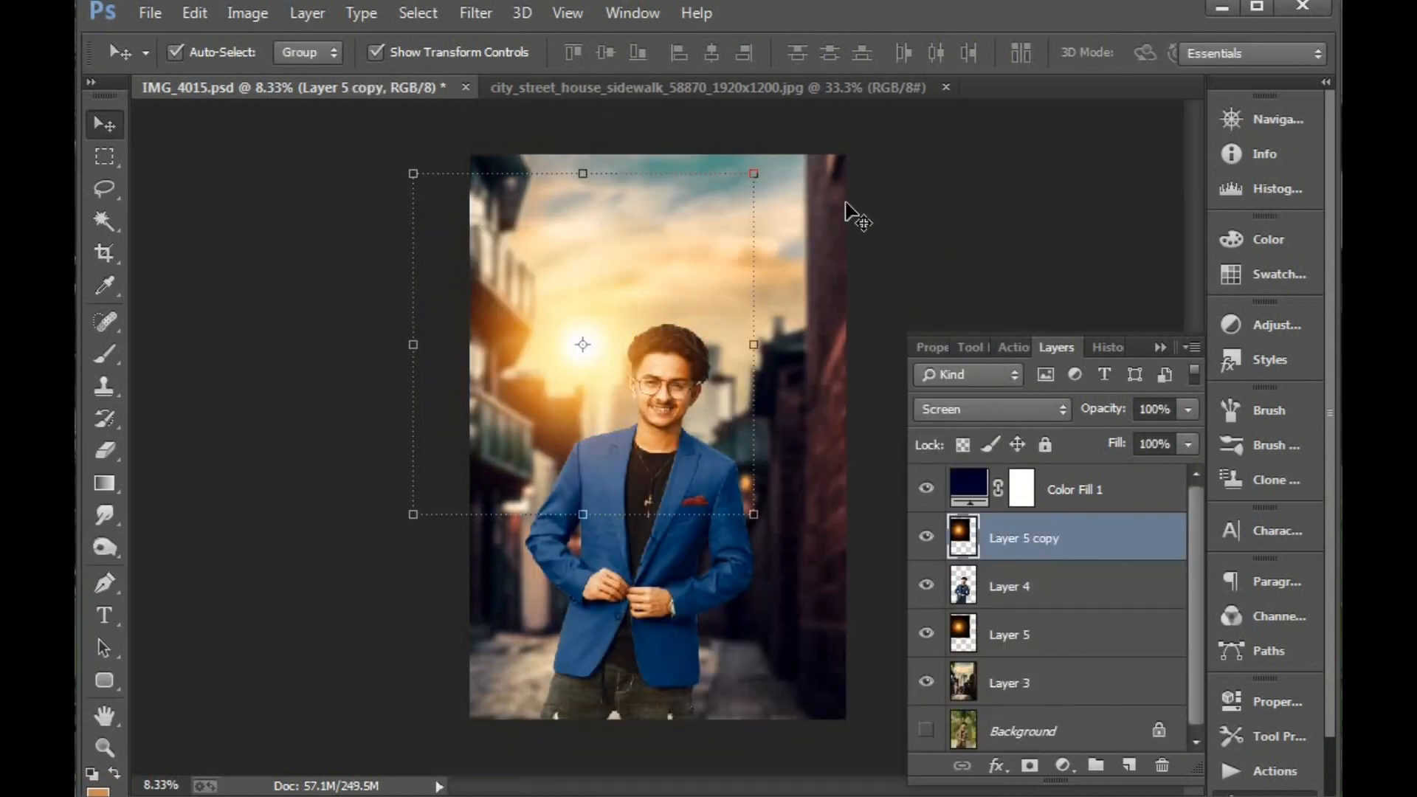
left_click_drag(754, 174, 670, 215)
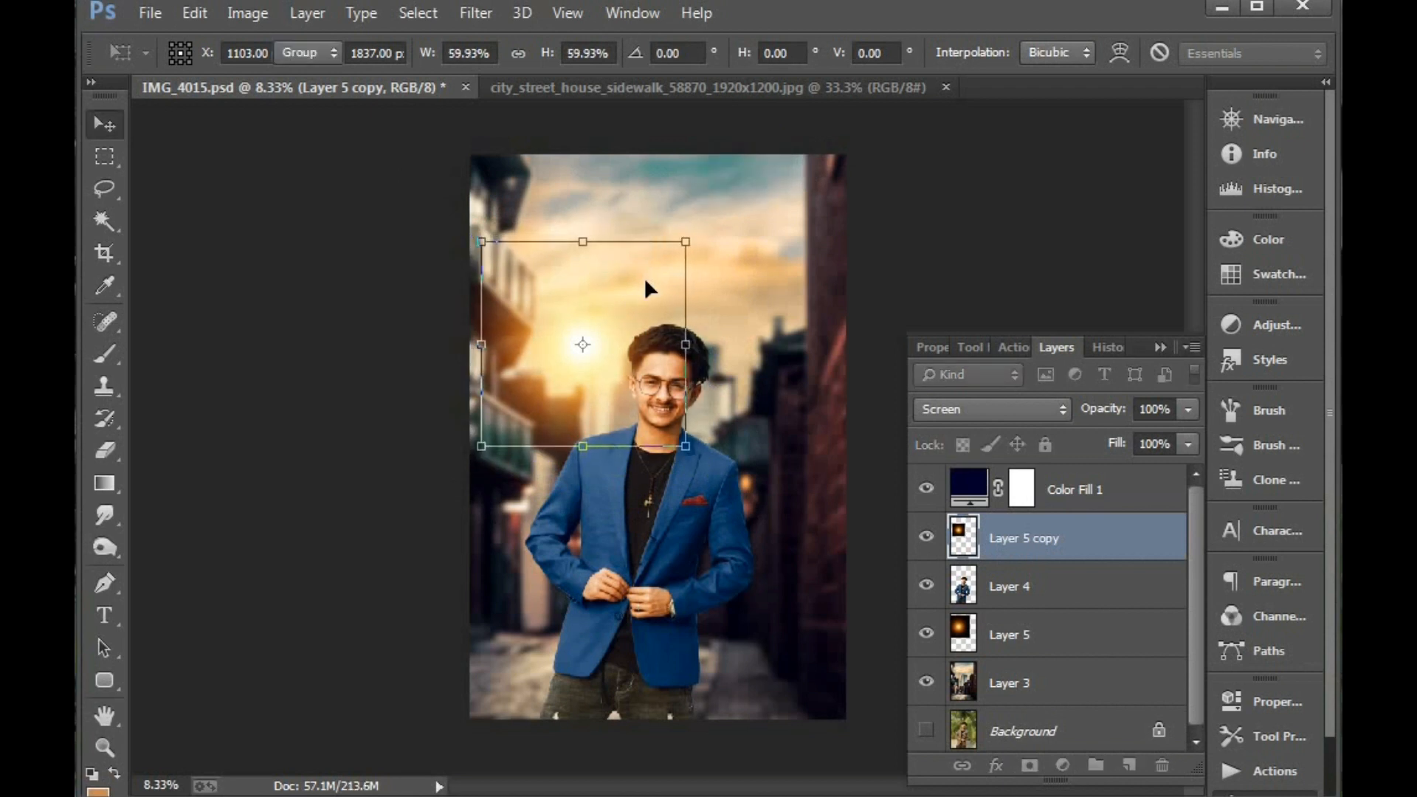
key("Return")
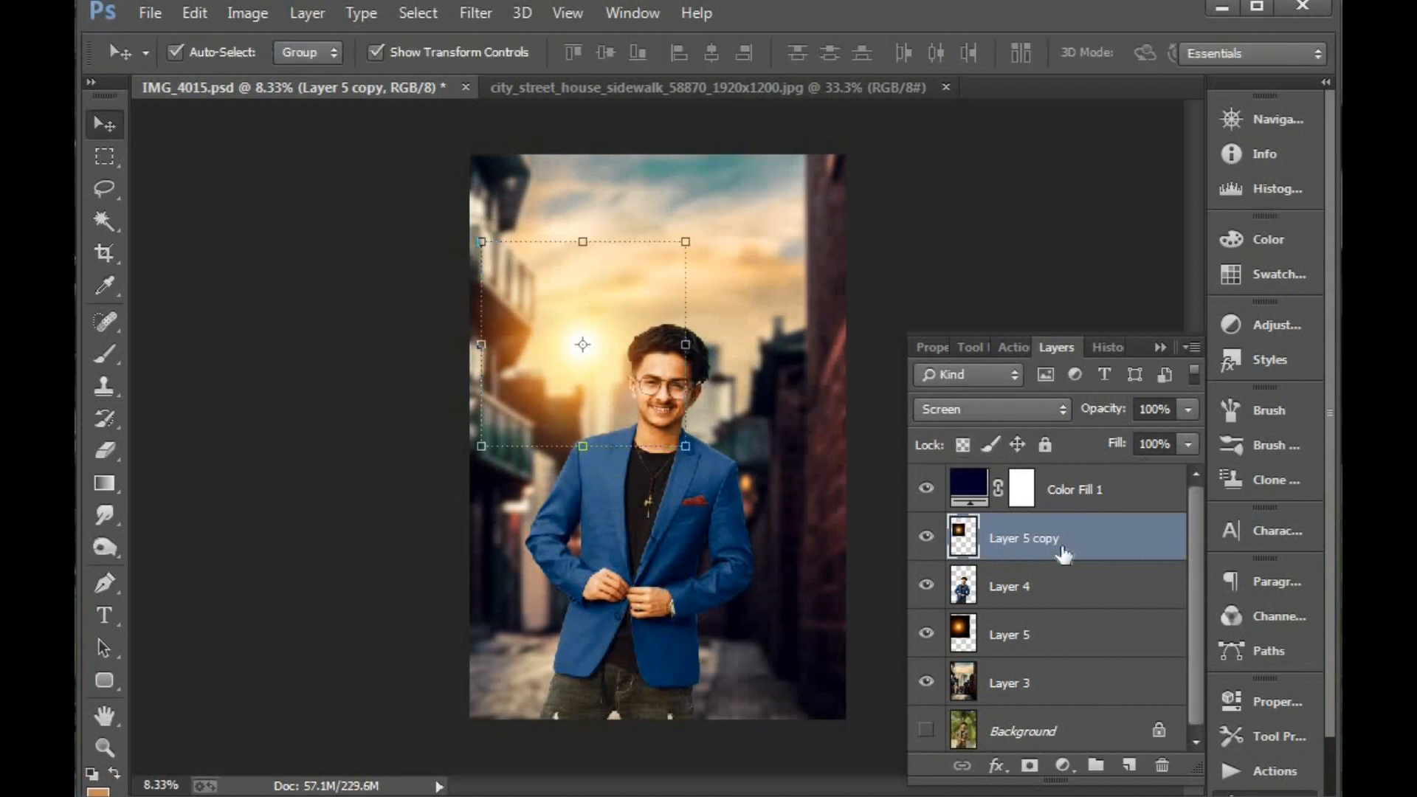
Lower the opacity of the large glow on Layer 5 to 75% and of the smaller glow copy to 84%
left_click(1048, 636)
left_click_drag(1093, 416, 1070, 419)
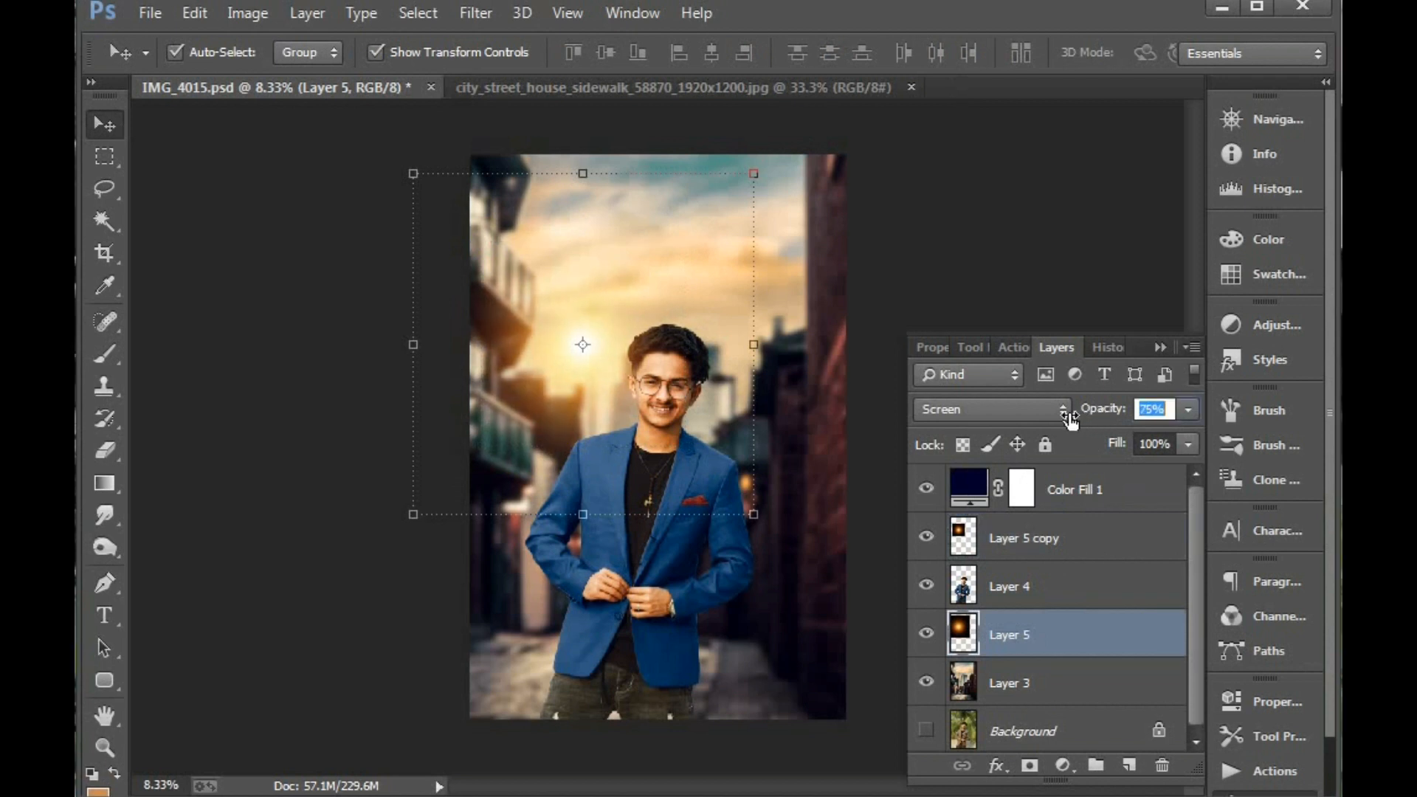
left_click(1057, 533)
left_click_drag(1094, 413, 1083, 417)
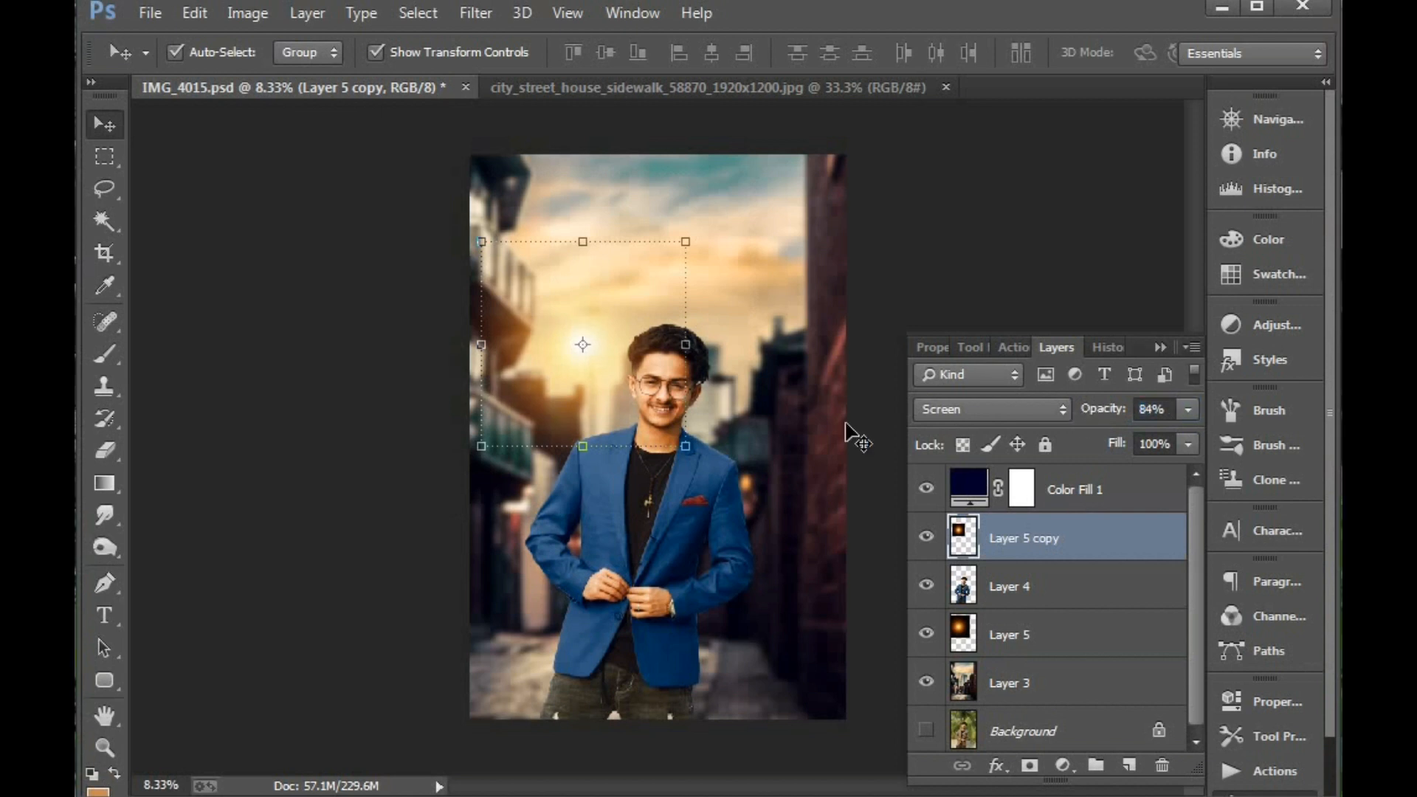
key("alt+bracketright")
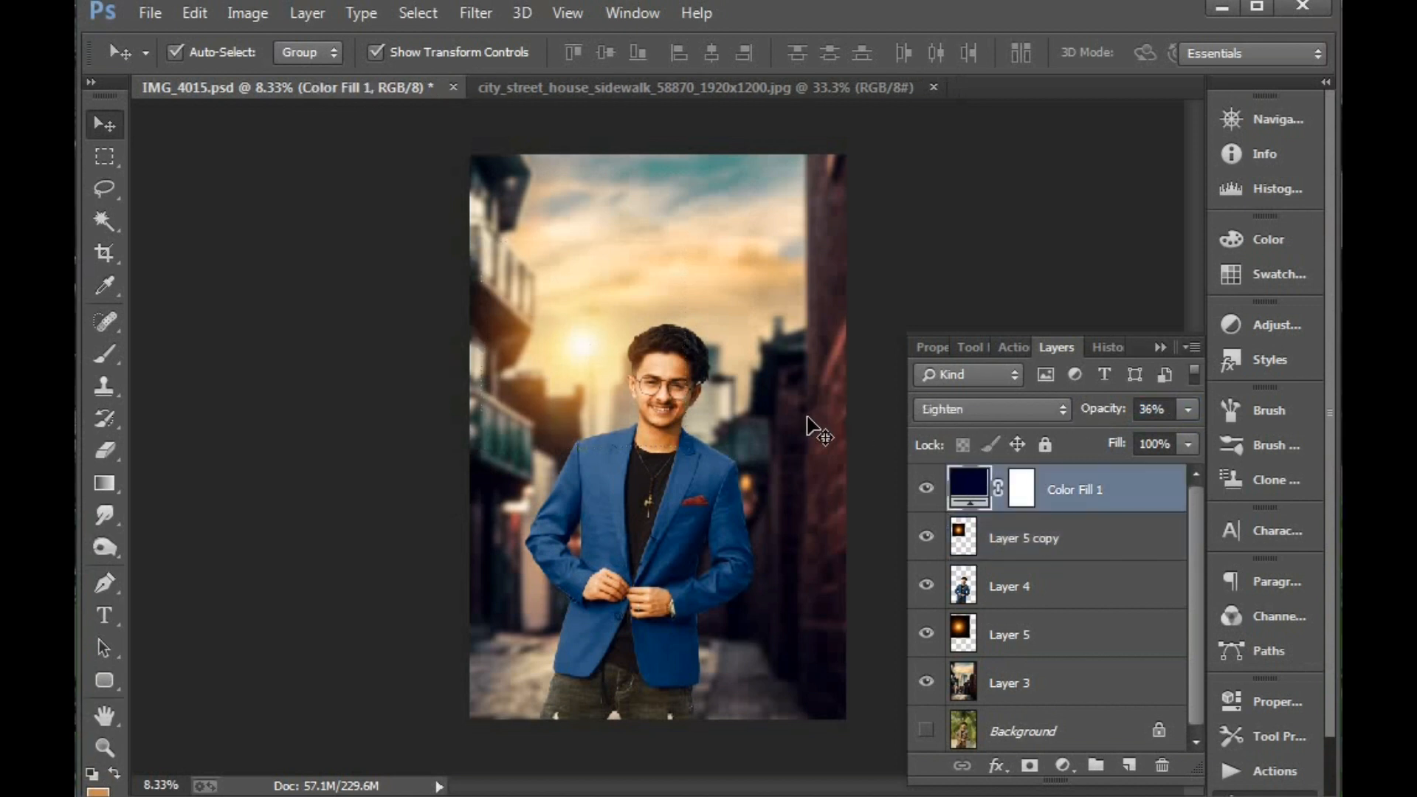
Darken the edges of the street background on Layer 3 with a Camera Raw post-crop vignette amount of -26
left_click(1025, 681)
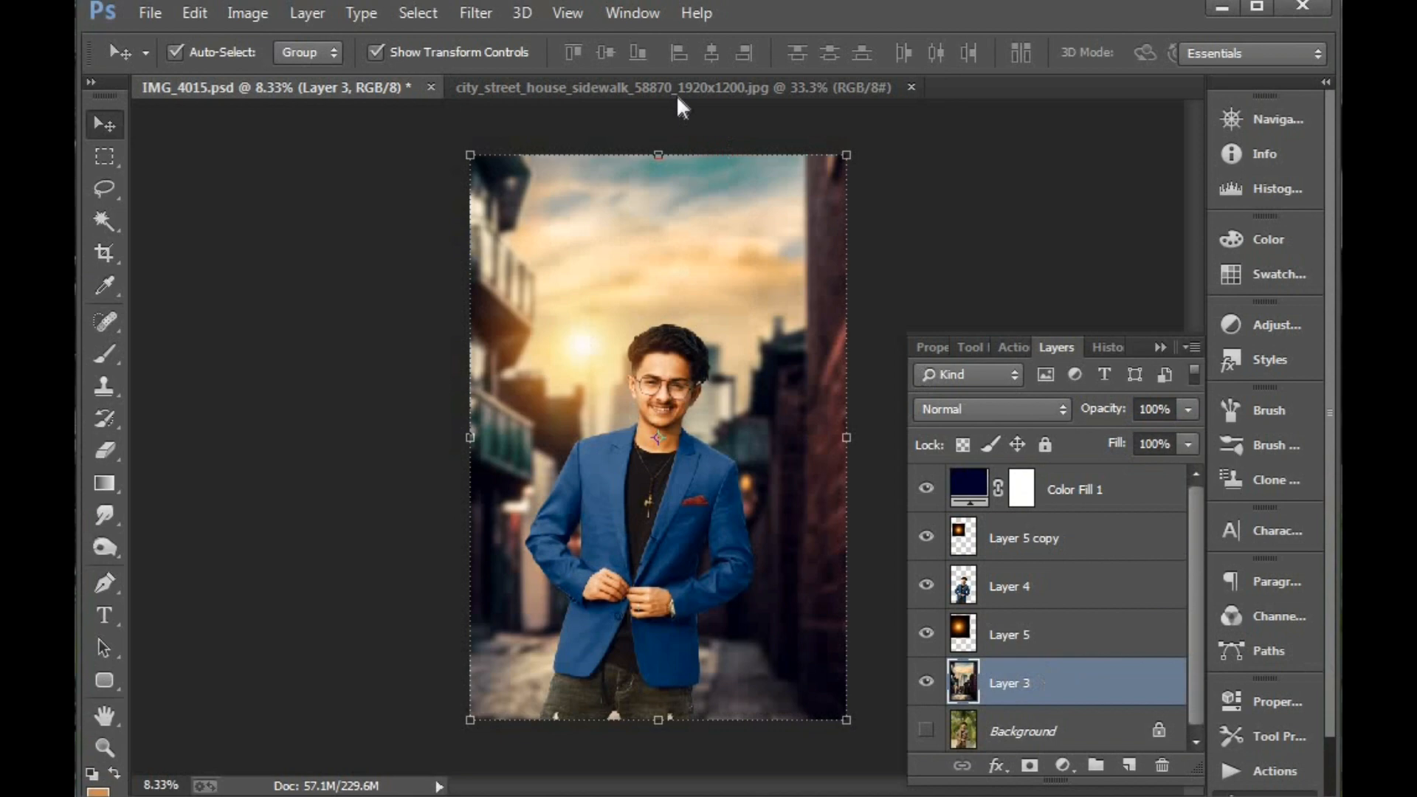
left_click(487, 13)
left_click(546, 152)
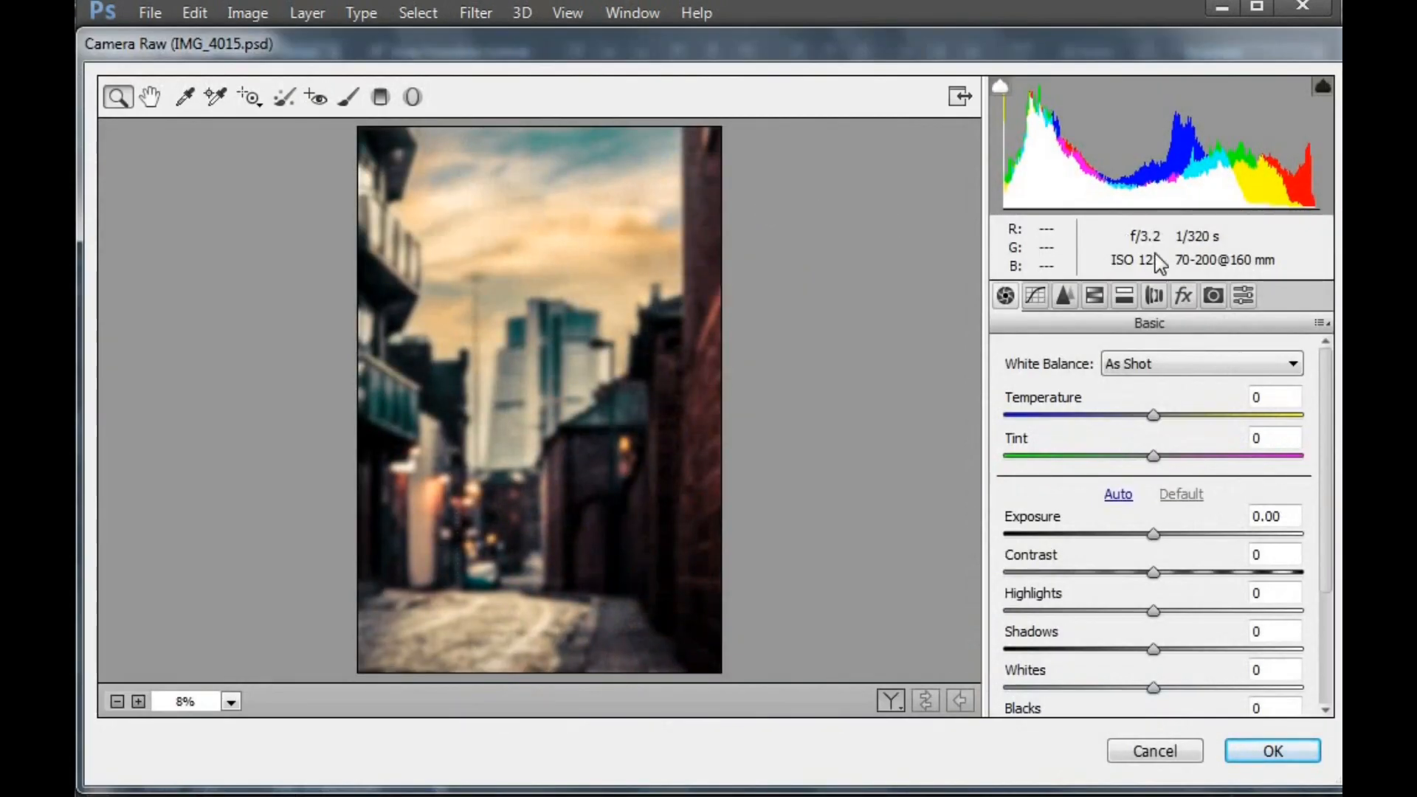
left_click(1183, 296)
left_click_drag(1153, 616, 1111, 617)
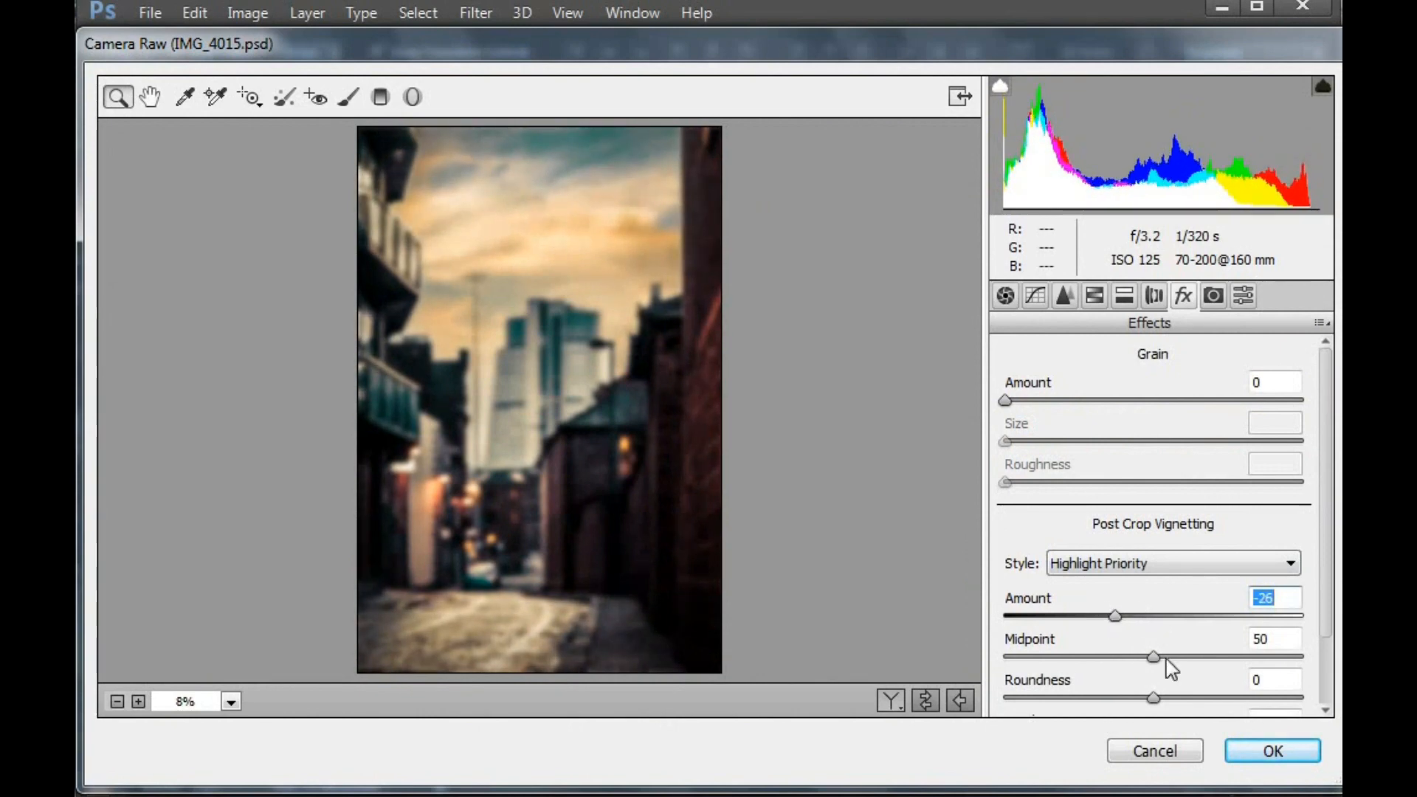
left_click(1266, 750)
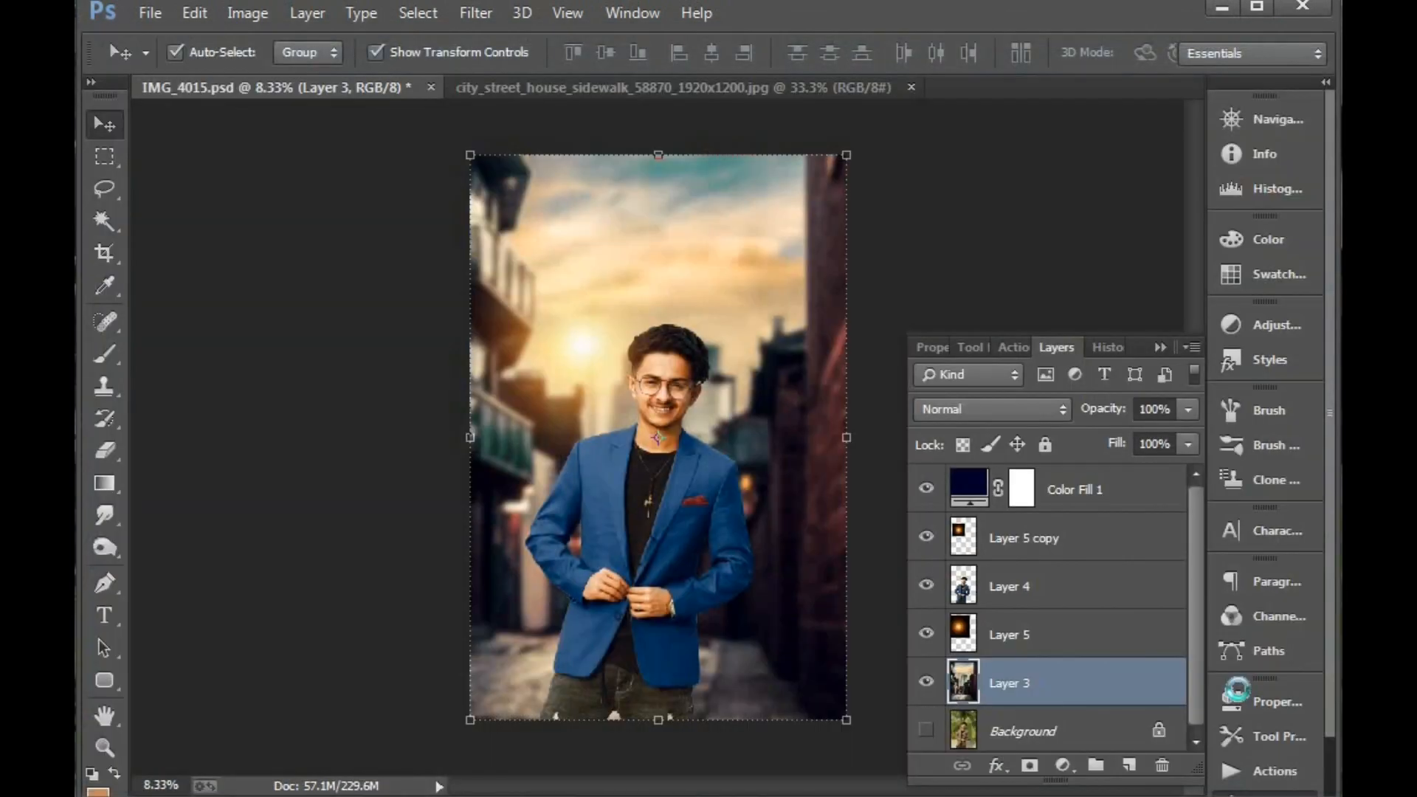